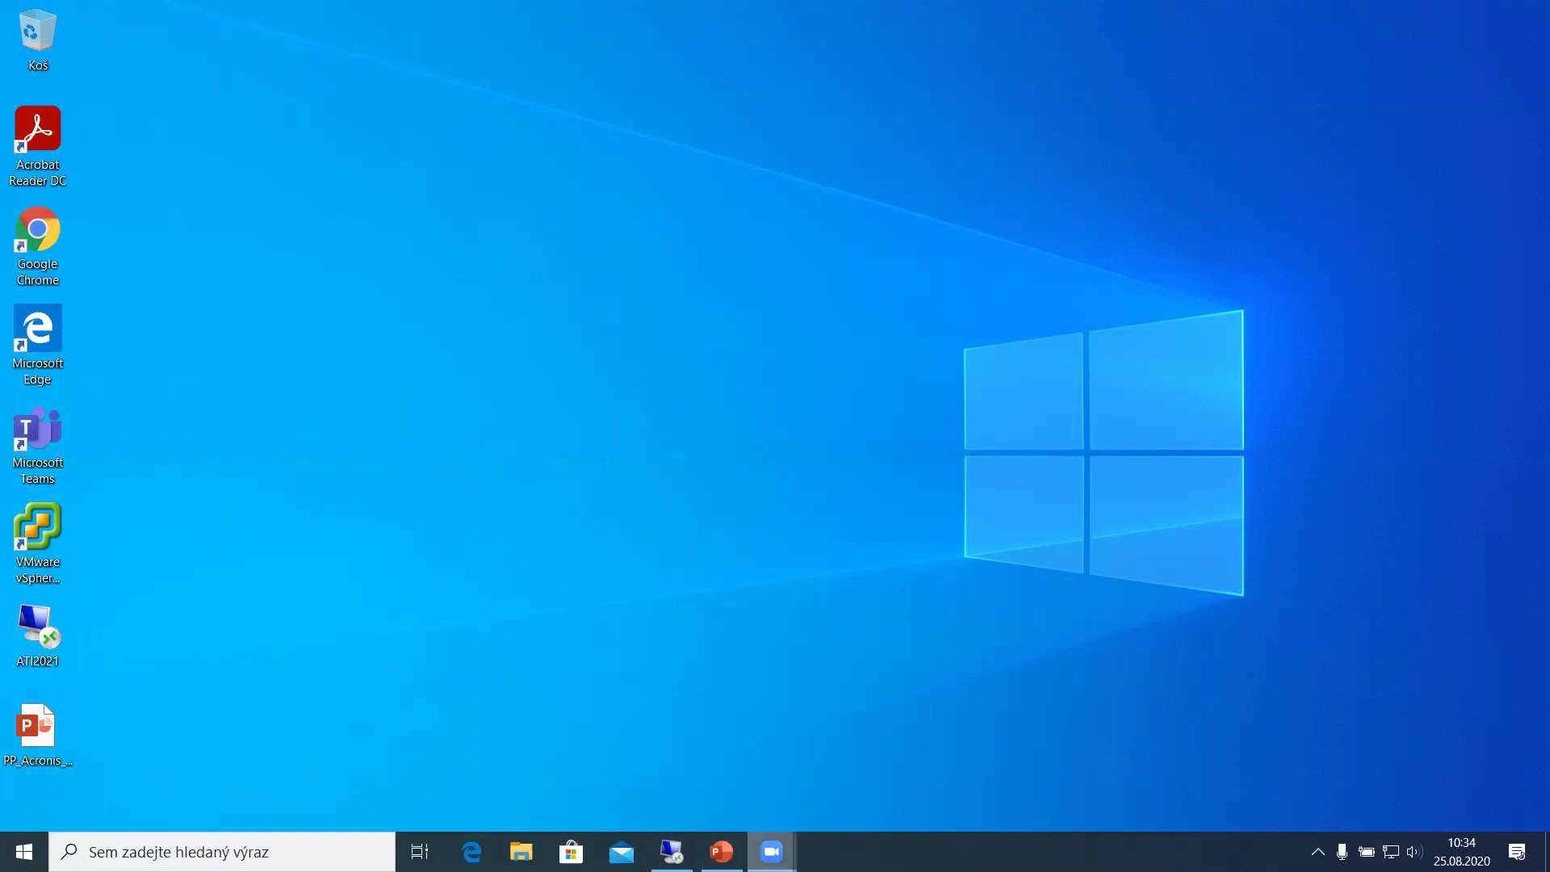
Switch to the remote desktop session and review the WIN_7_PRO backup's activity and its recovery options for the whole computer, disks and partitions.
{"action": "mouse_move", "coordinate": [771, 852]}
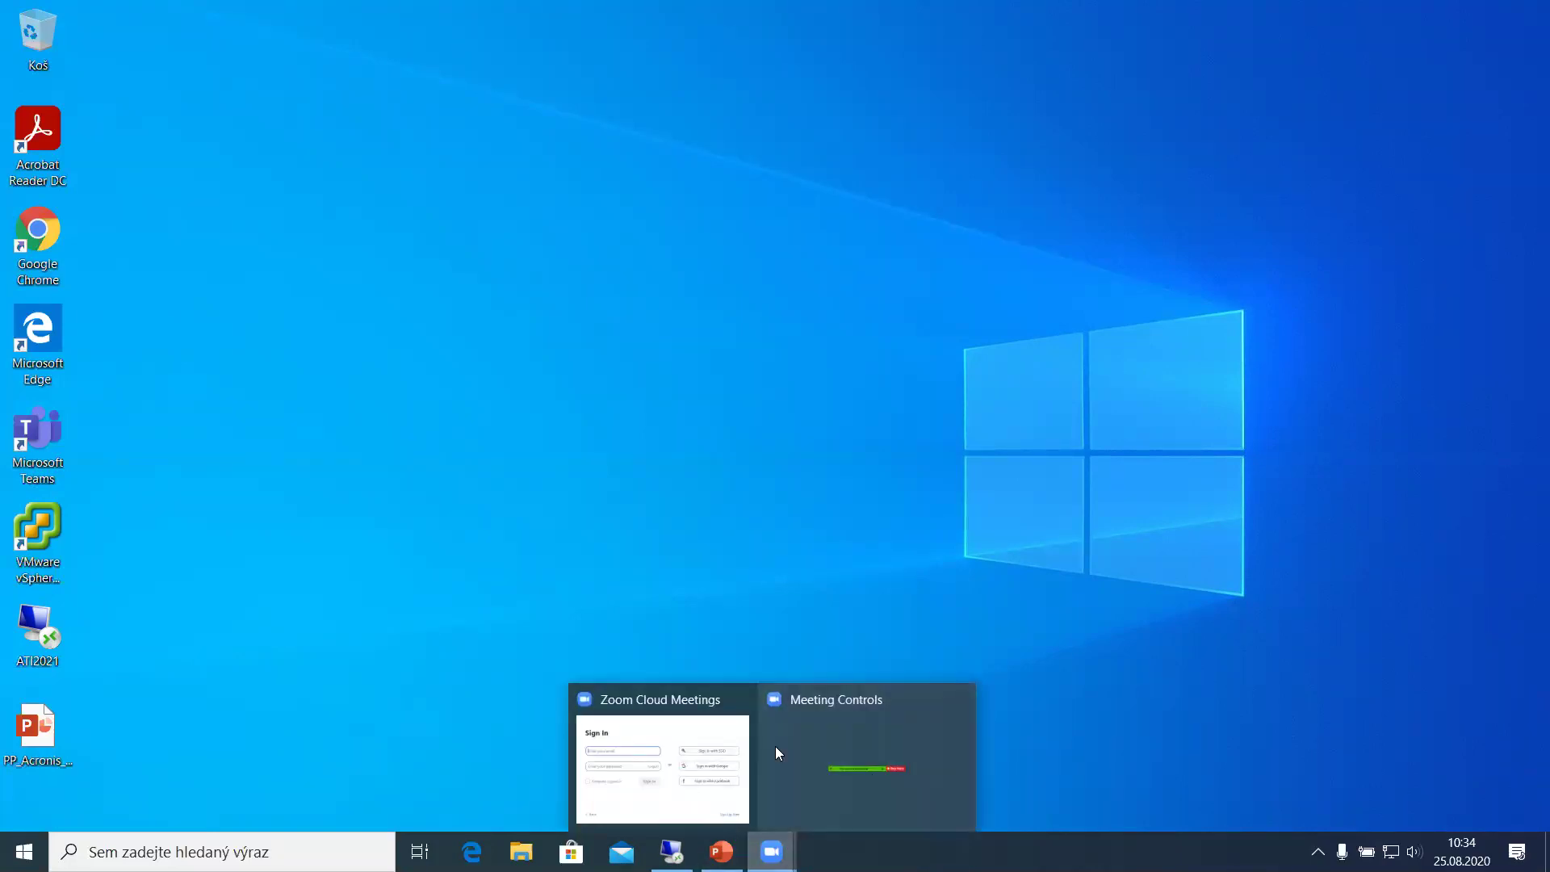
{"action": "left_click", "coordinate": [684, 851]}
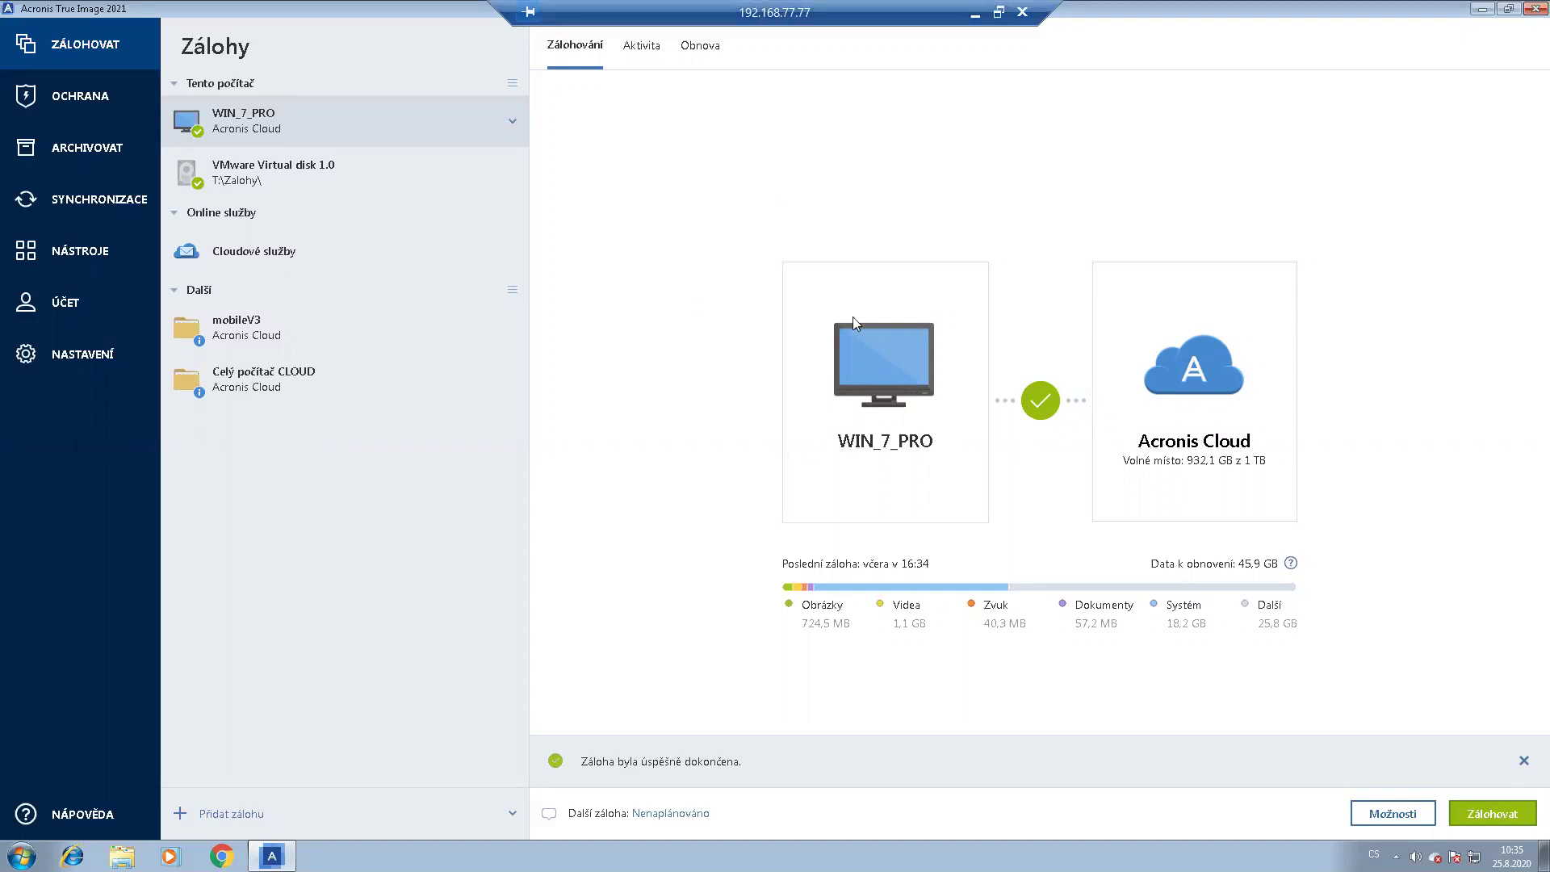
{"action": "left_click", "coordinate": [634, 55]}
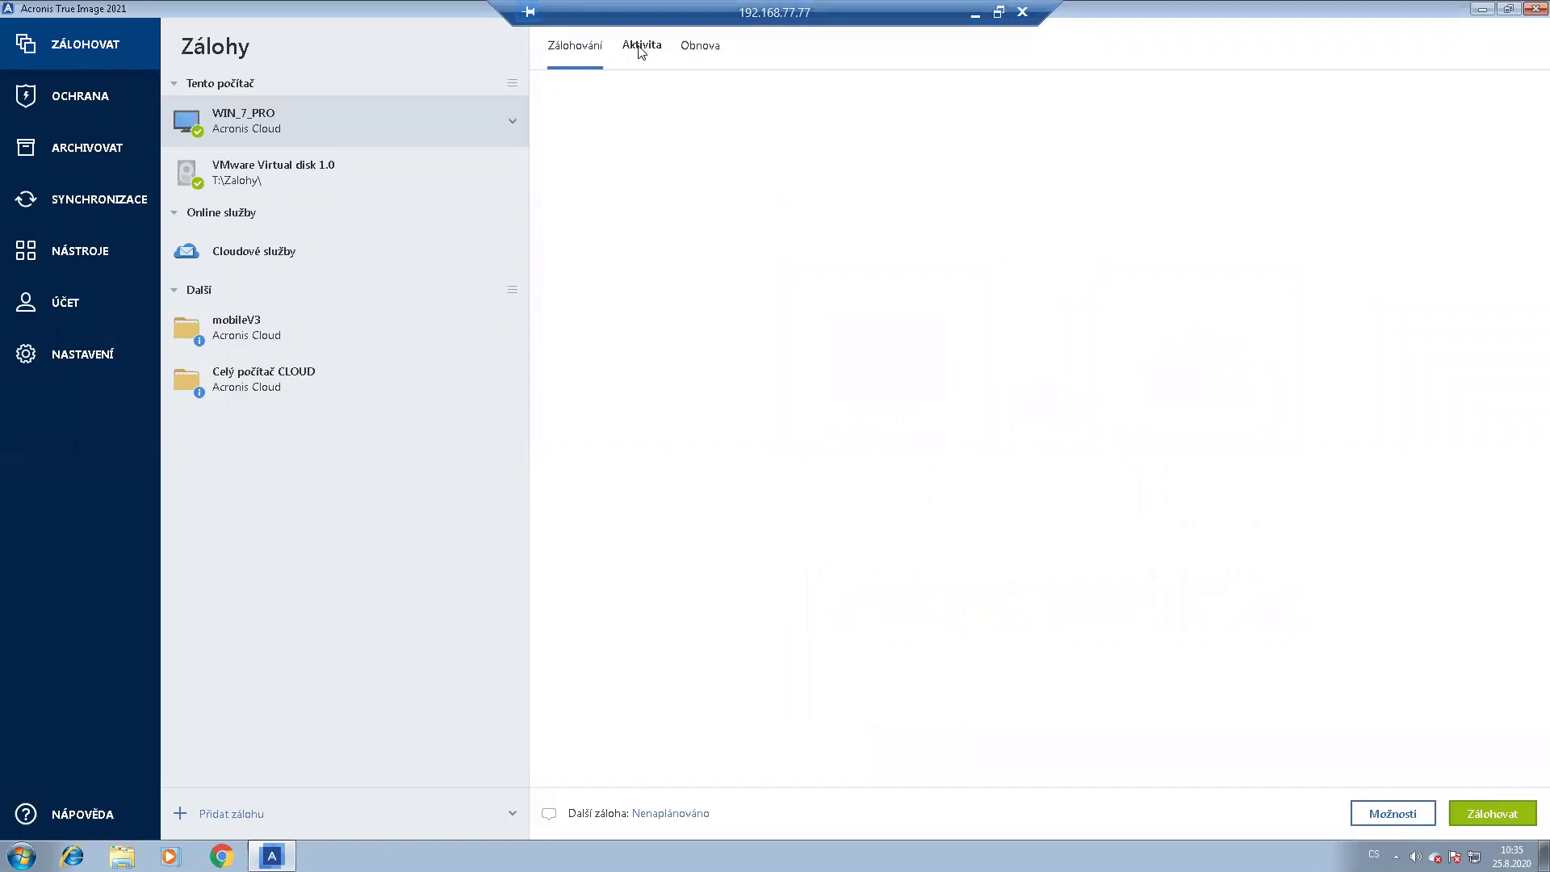
{"action": "left_click", "coordinate": [696, 53]}
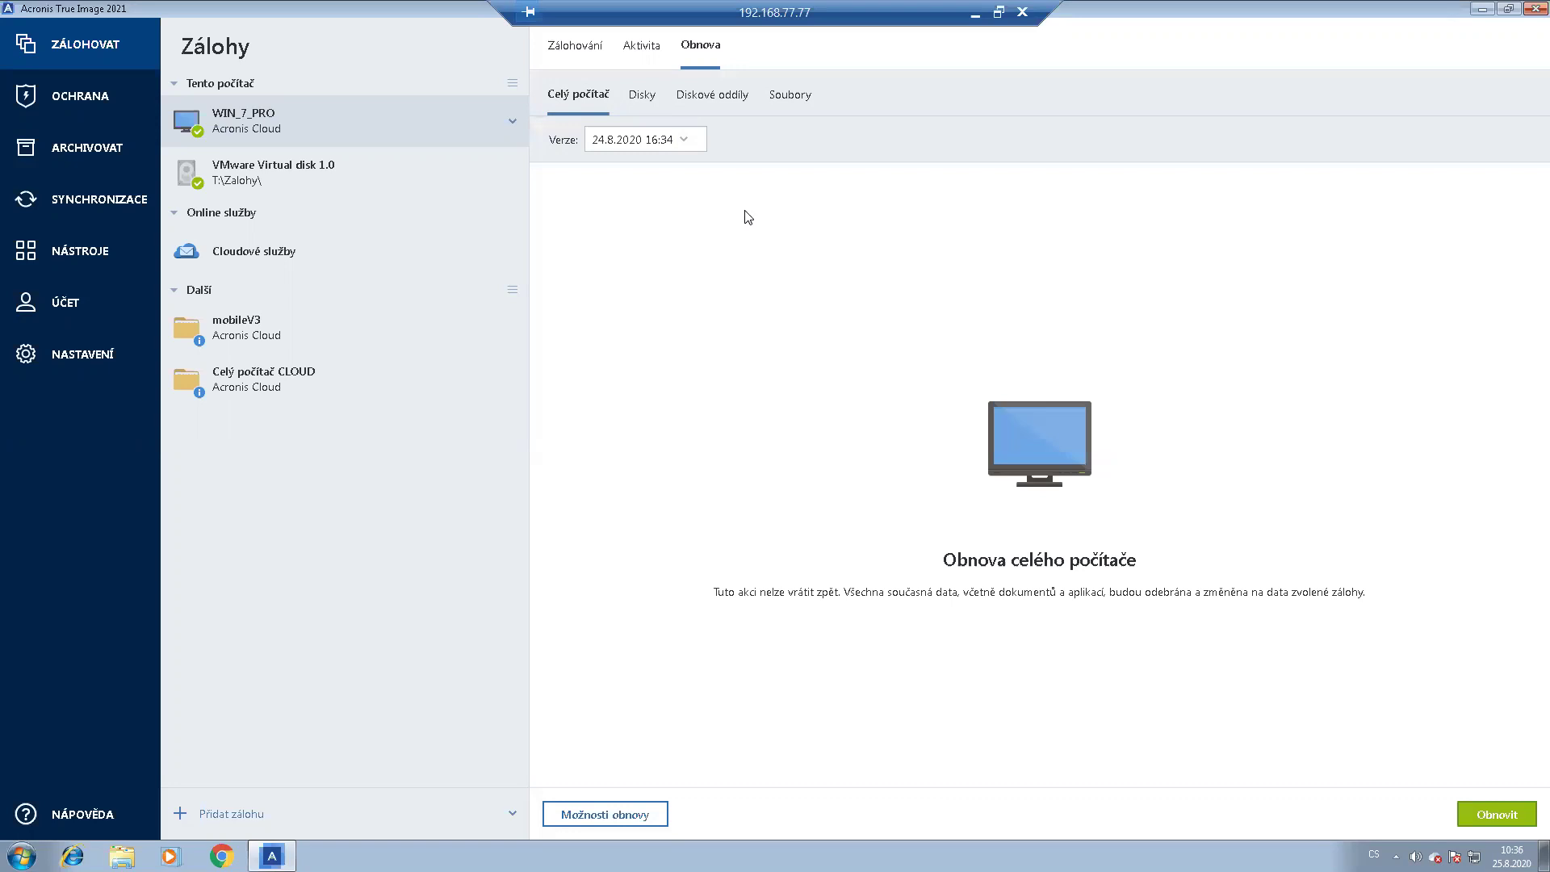
{"action": "left_click", "coordinate": [643, 112]}
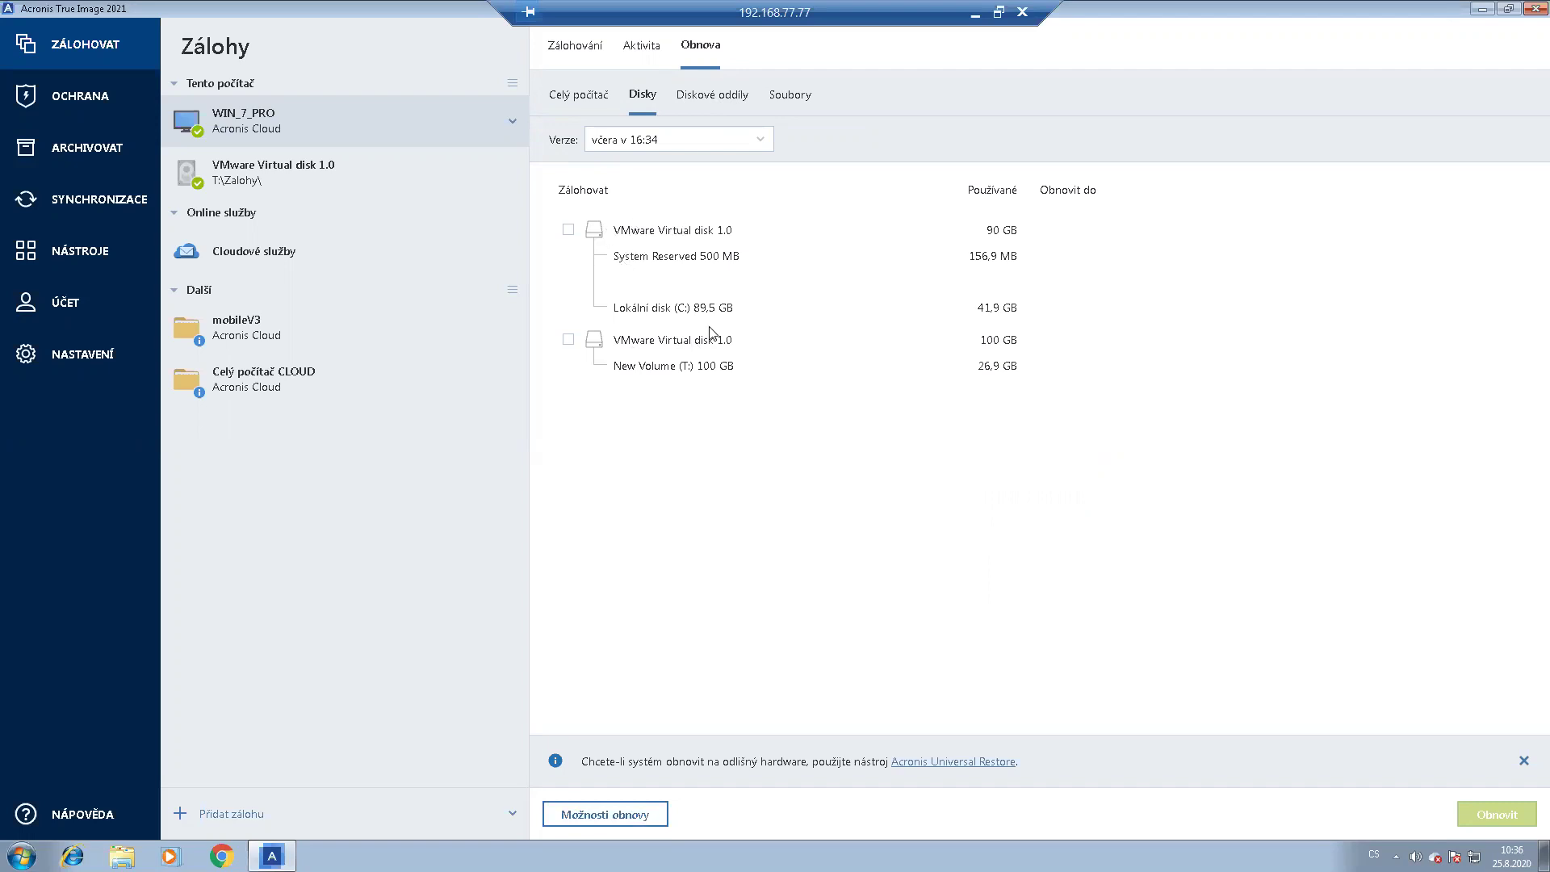
{"action": "left_click", "coordinate": [714, 98]}
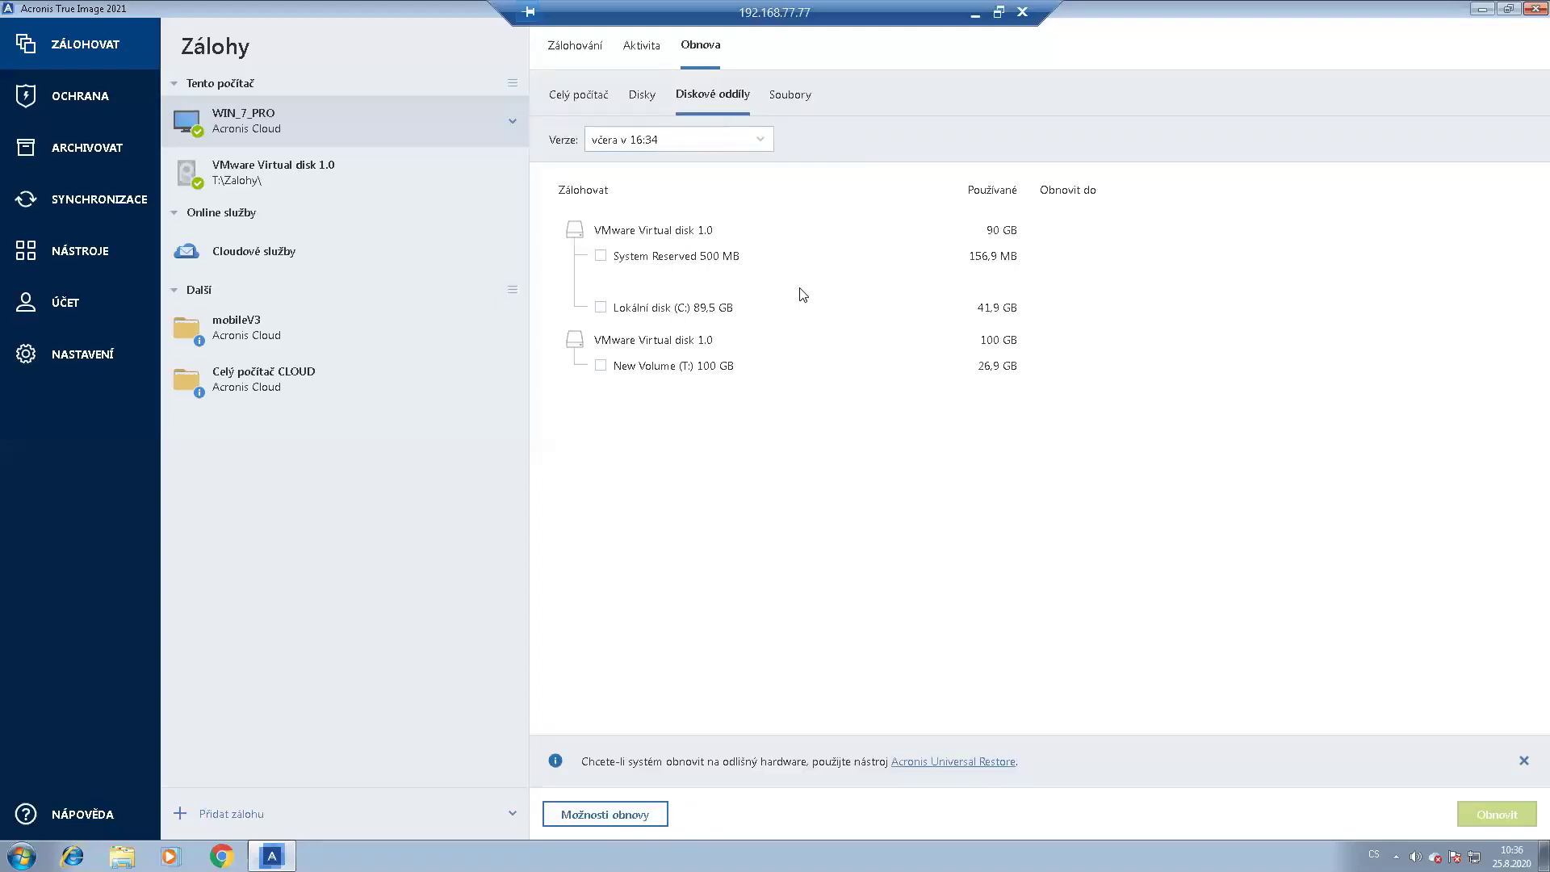
Select the installation folder from the user's Desktop in the WIN_7_PRO backup for file recovery and proceed to its recovery destination.
{"action": "left_click", "coordinate": [790, 97]}
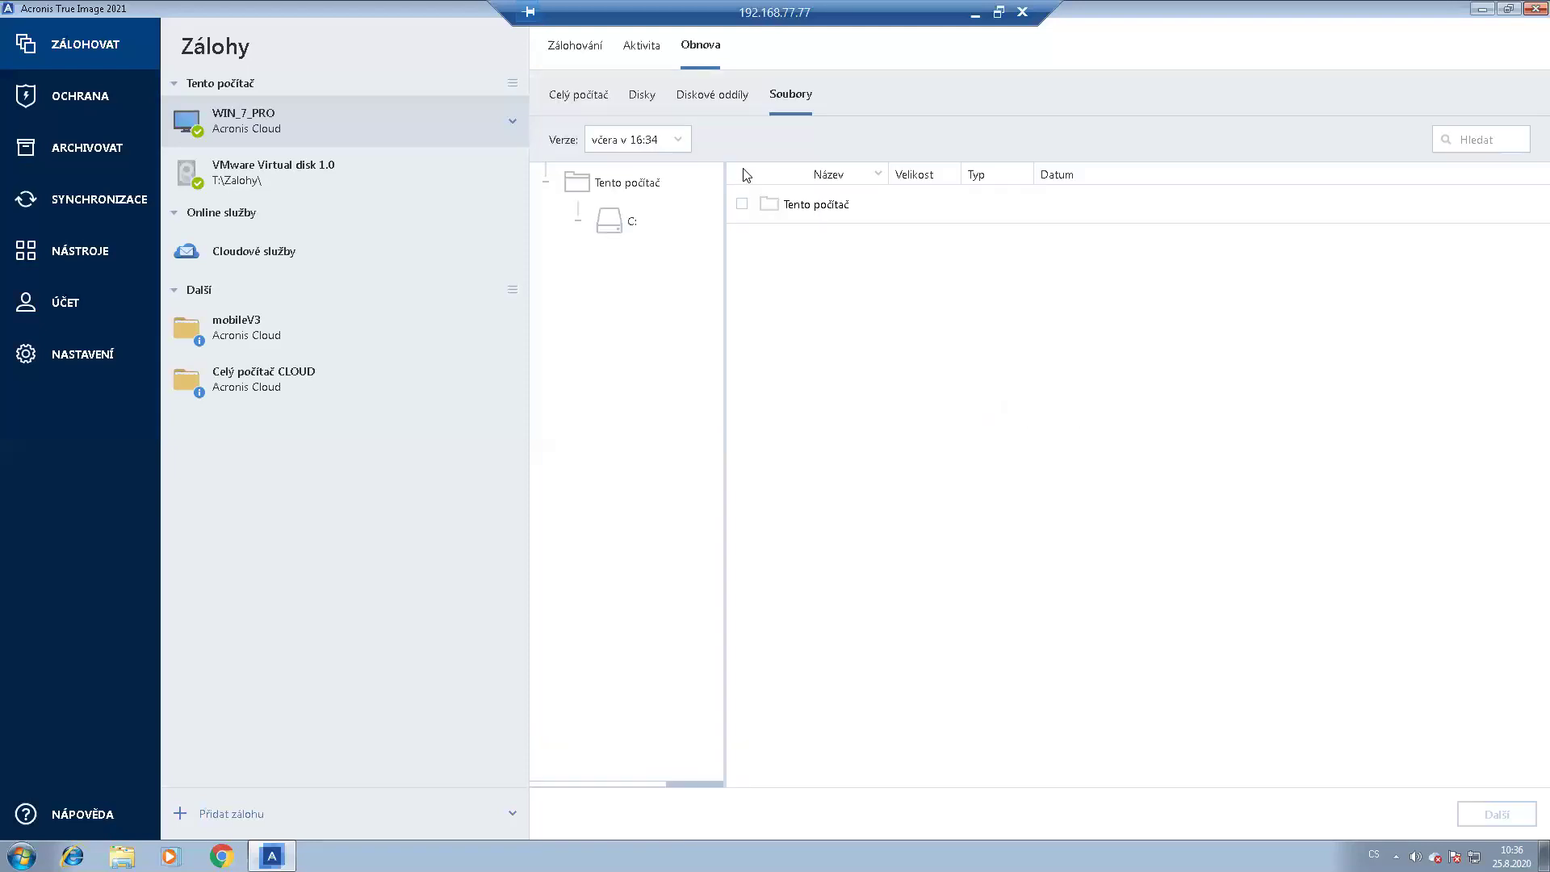
{"action": "left_click", "coordinate": [584, 223]}
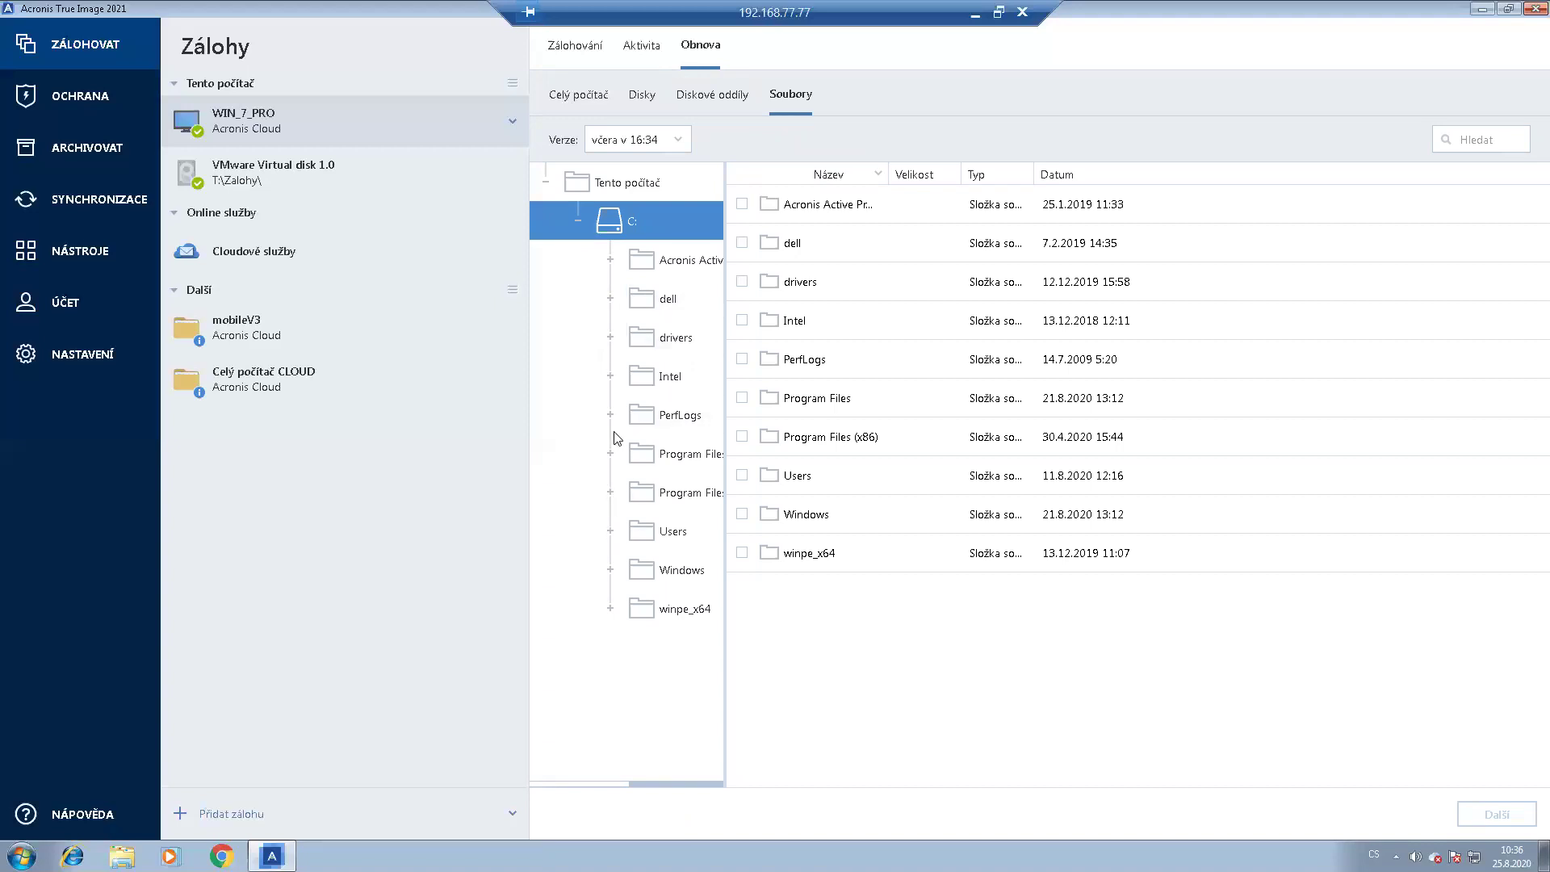
{"action": "left_click", "coordinate": [610, 531]}
{"action": "left_click", "coordinate": [662, 573]}
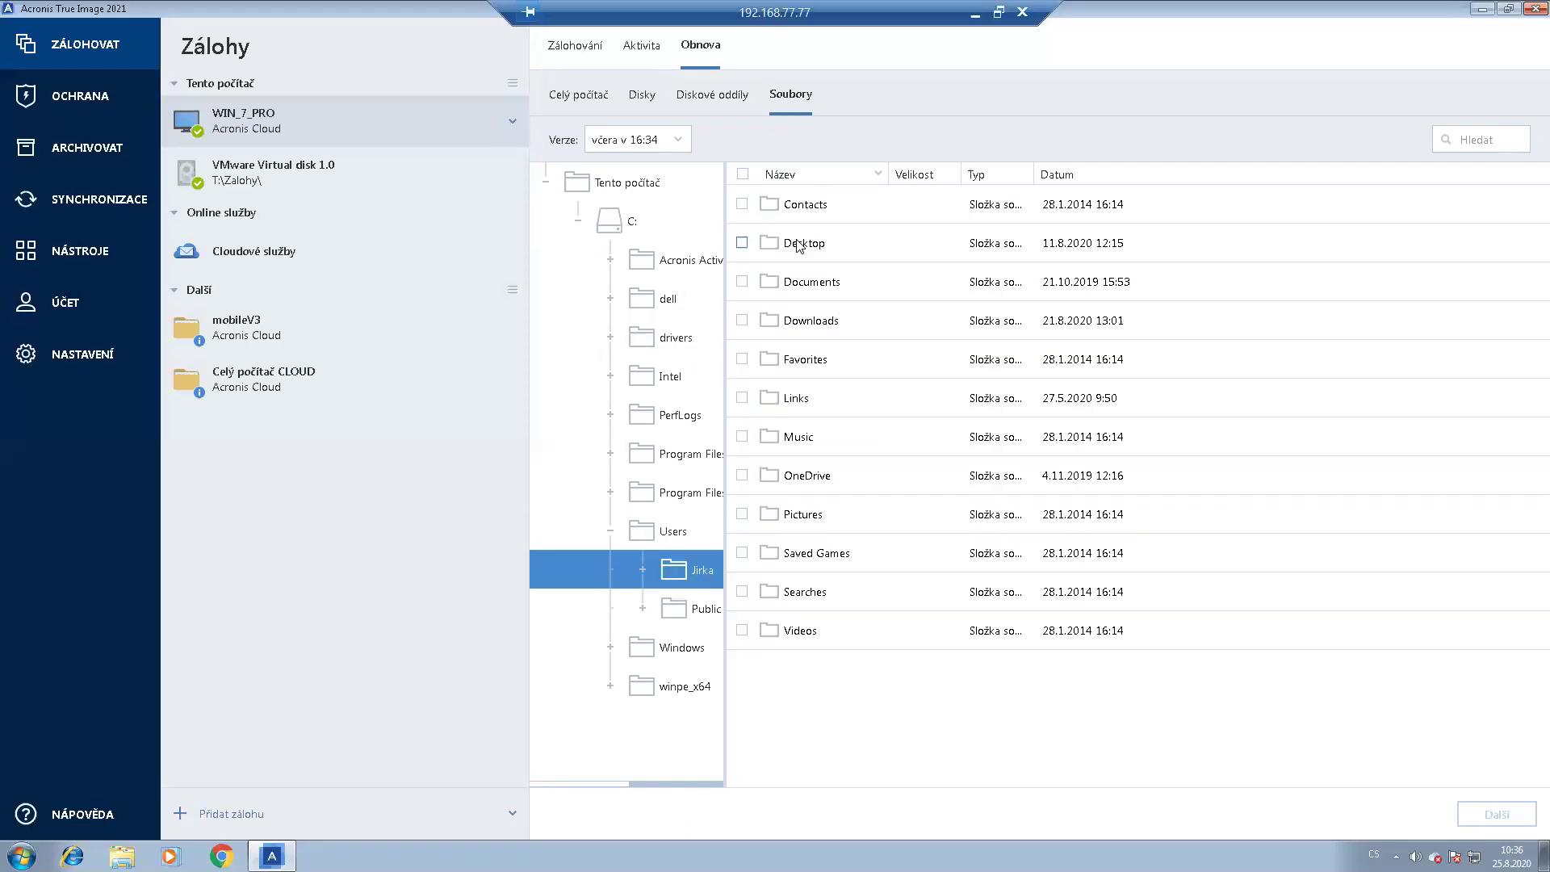
{"action": "double_click", "coordinate": [799, 244]}
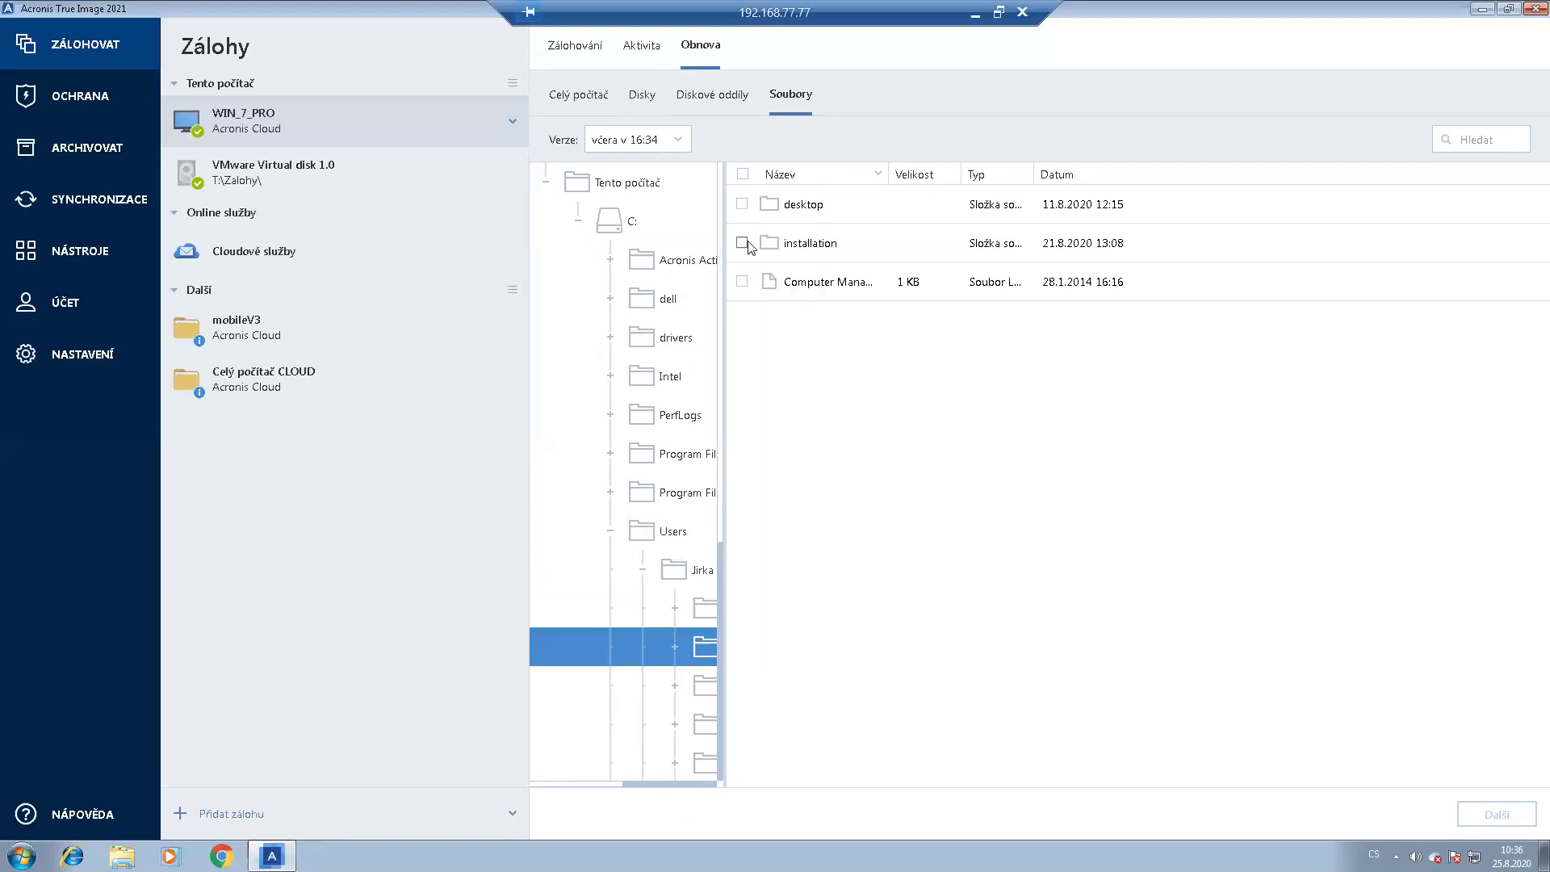
{"action": "left_click", "coordinate": [741, 243]}
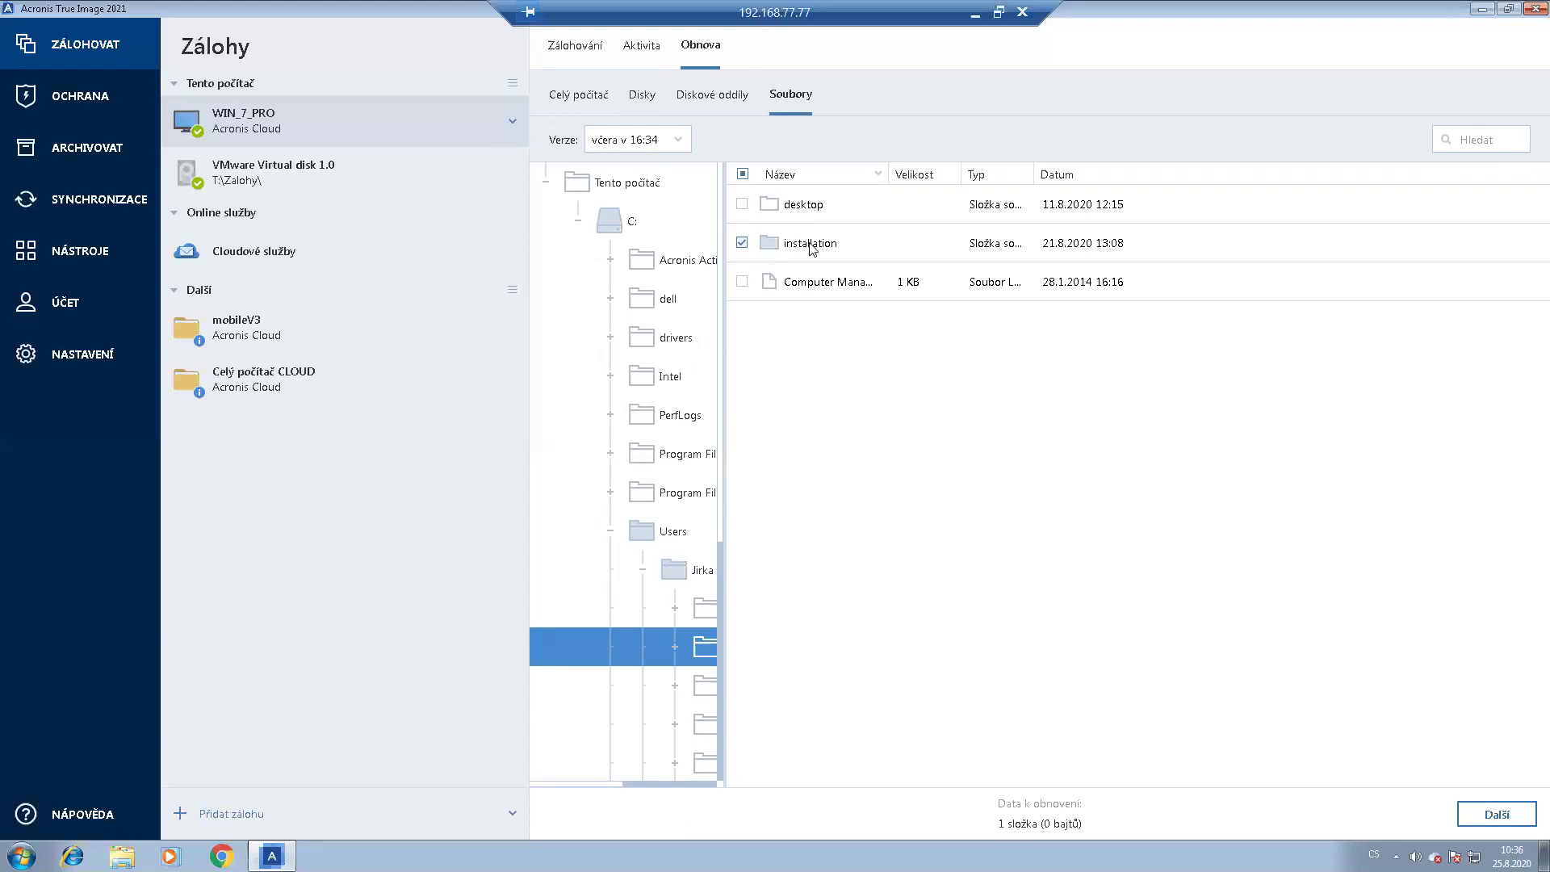
{"action": "left_click", "coordinate": [1489, 814]}
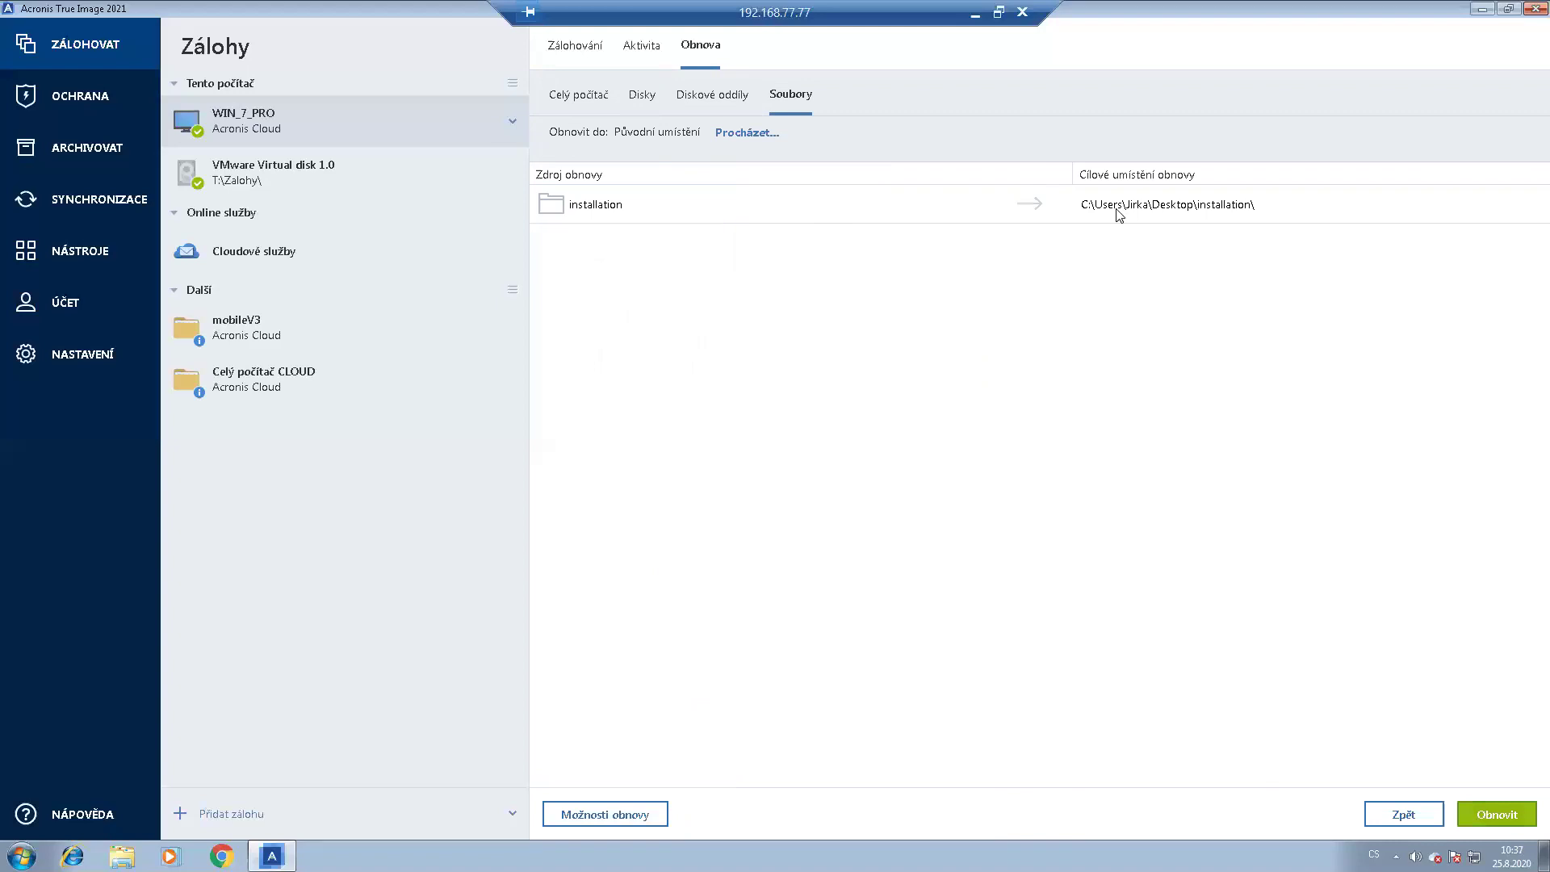
Cancel the pending file recovery, view the VMware Virtual disk 1.0 backup and return to the WIN_7_PRO backup.
{"action": "left_click", "coordinate": [1397, 824]}
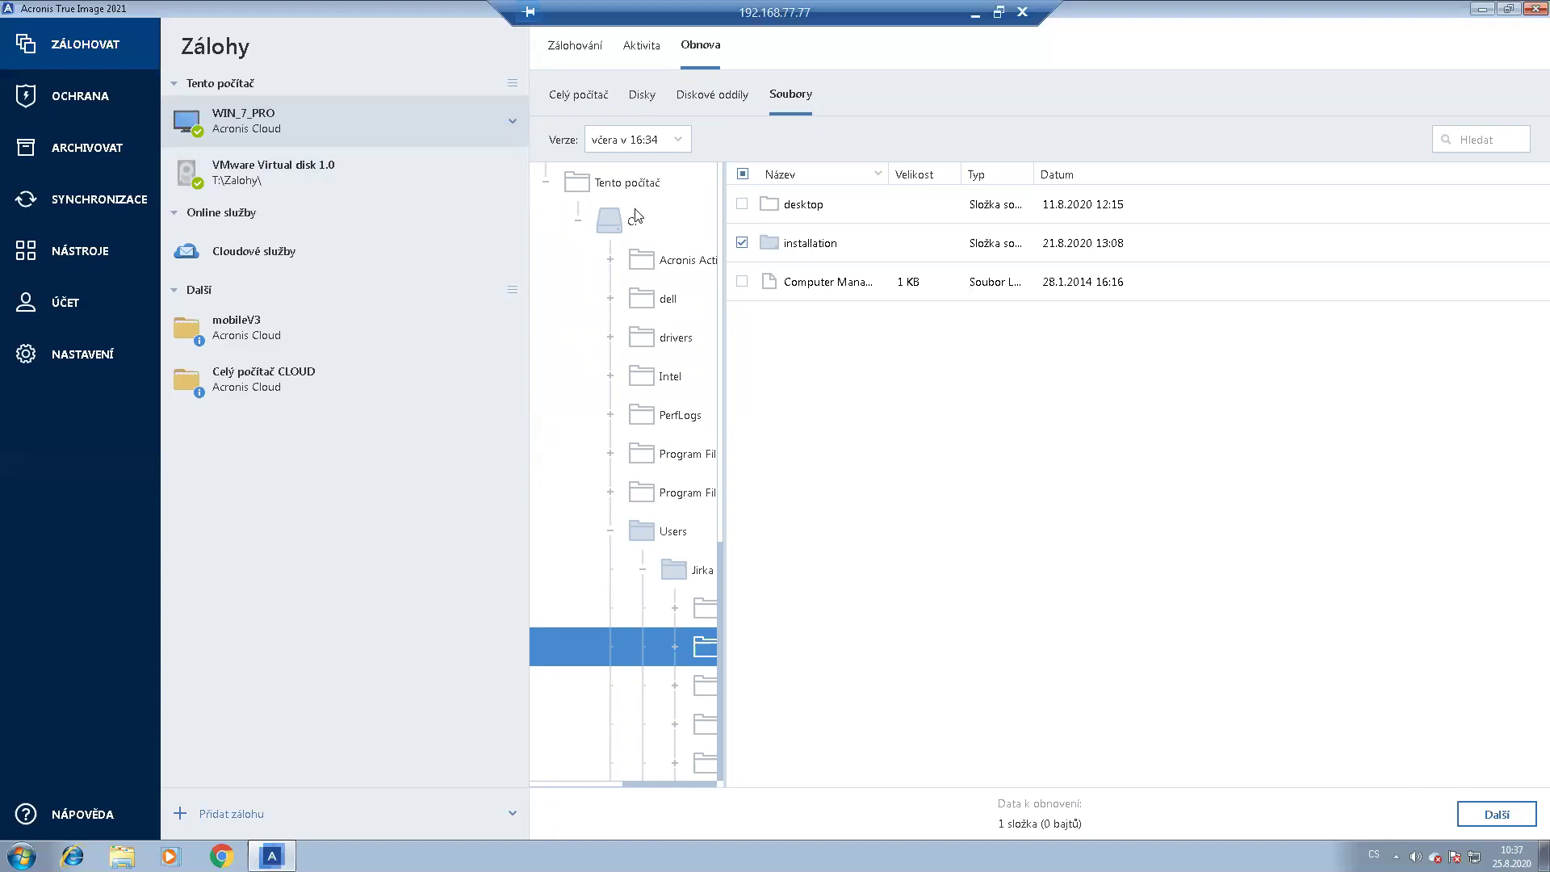
{"action": "left_click", "coordinate": [333, 161]}
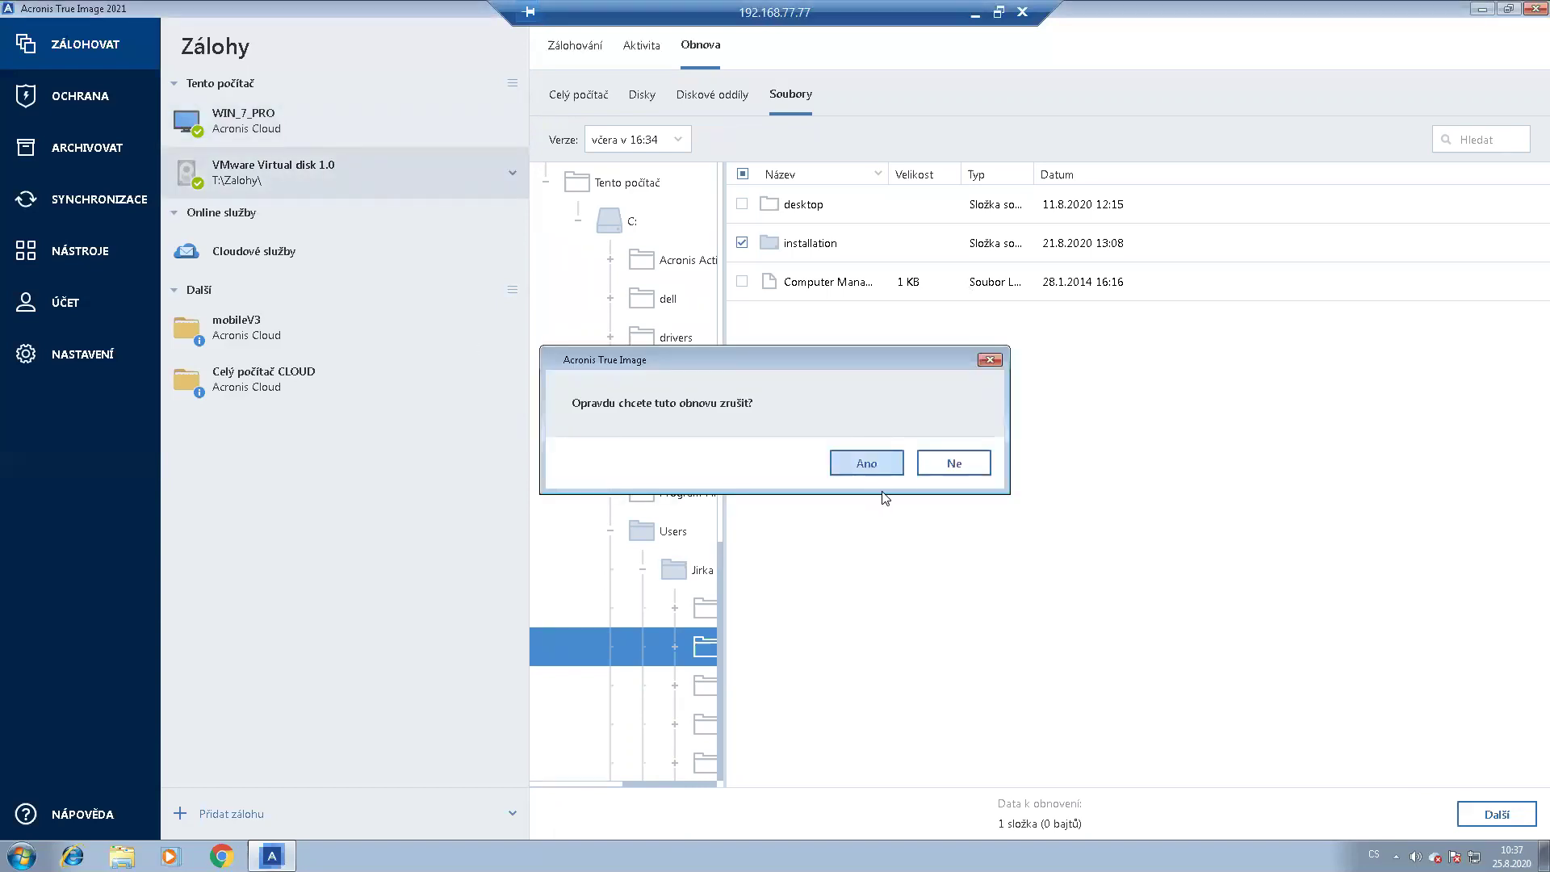
{"action": "left_click", "coordinate": [868, 466]}
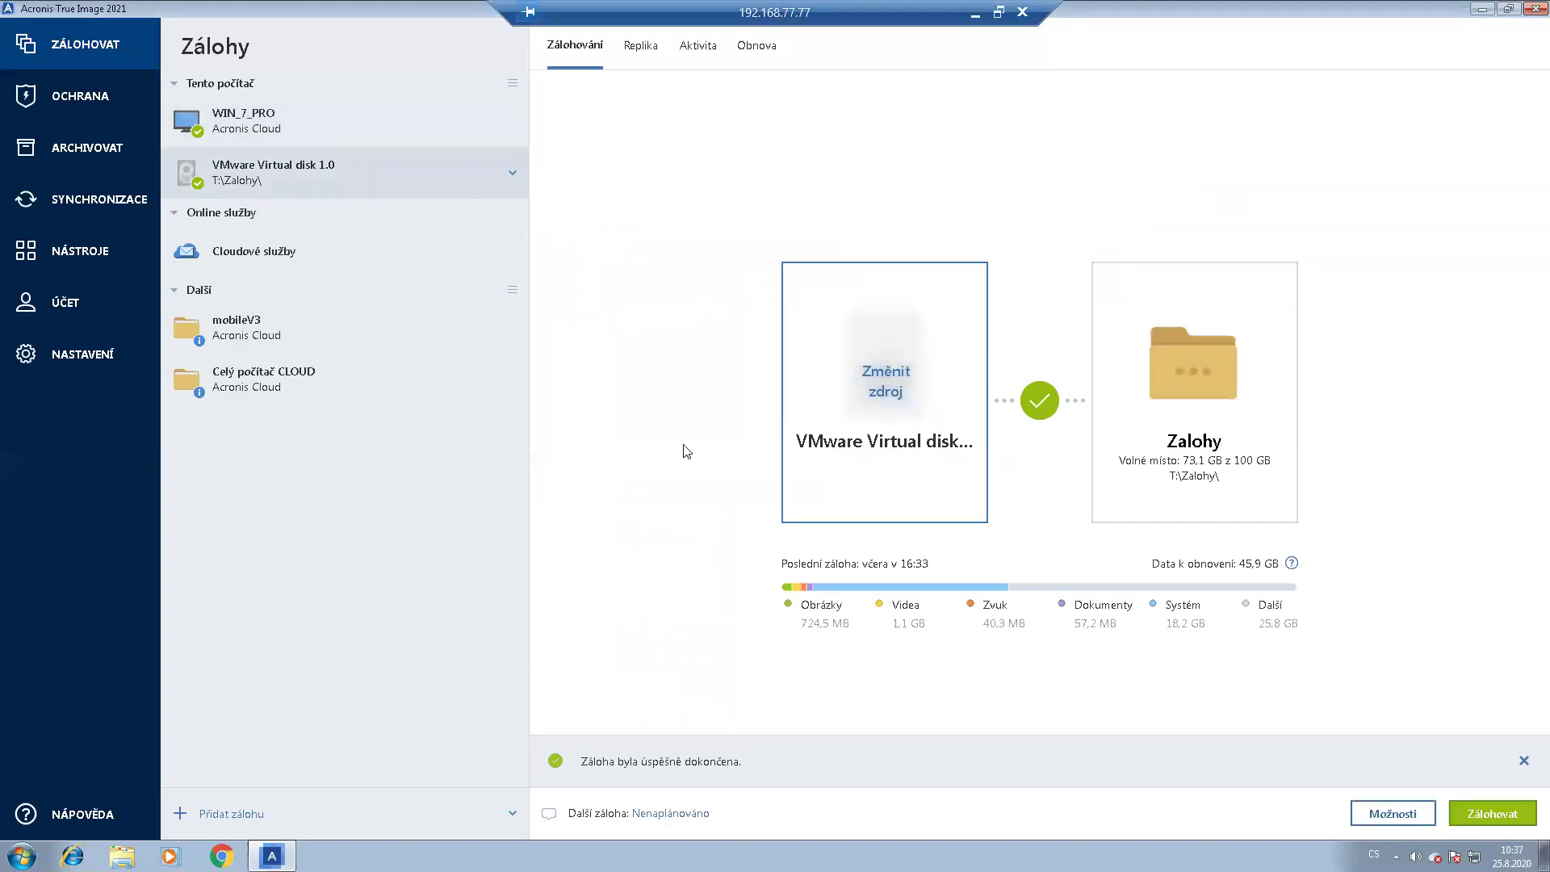
{"action": "left_click", "coordinate": [364, 126]}
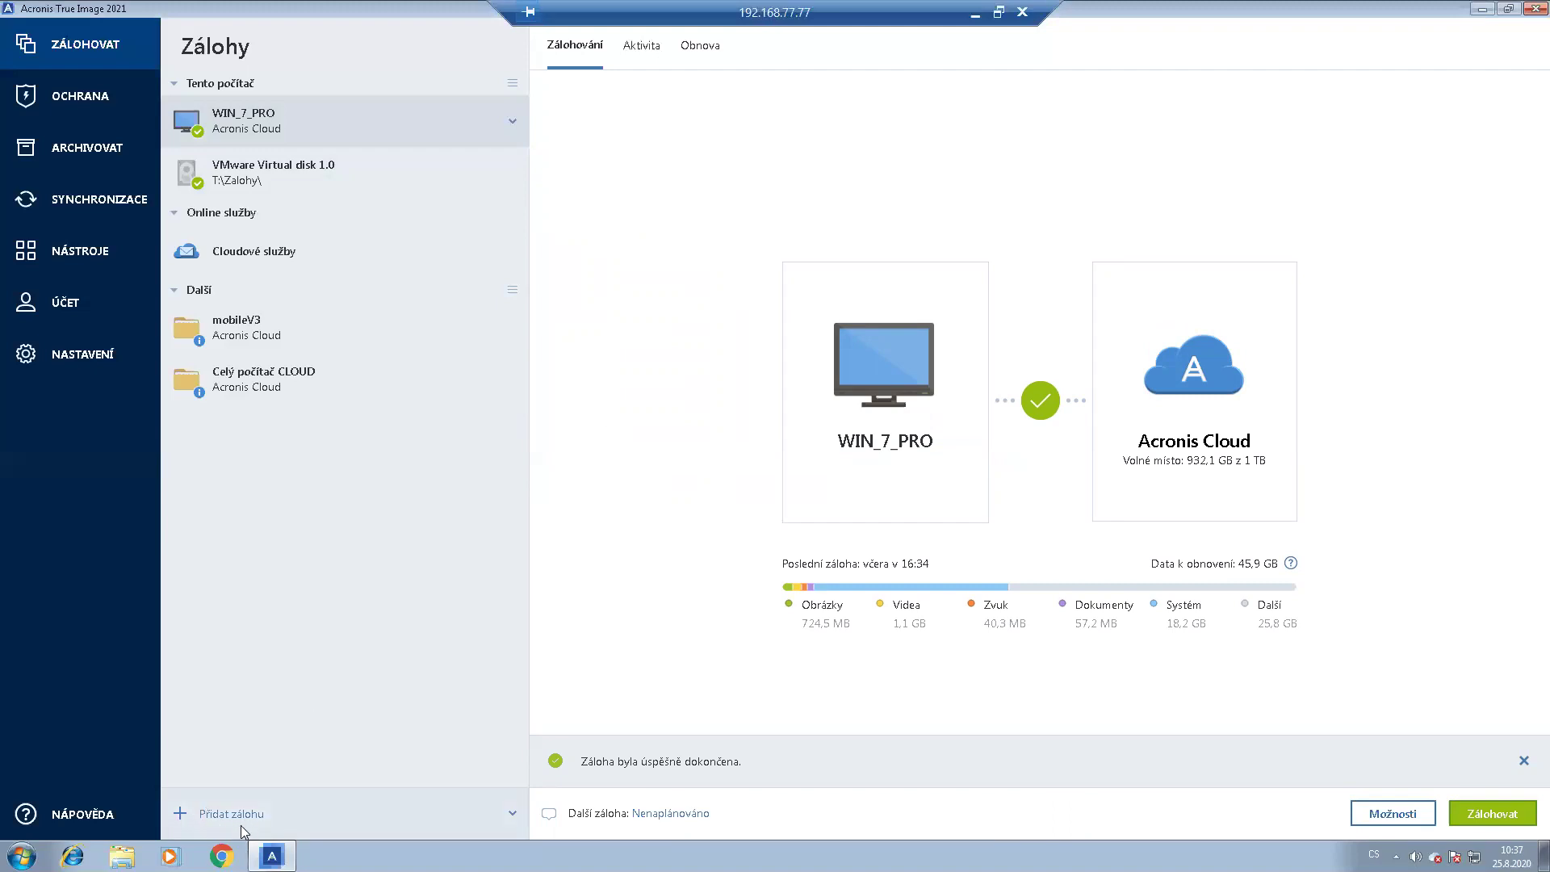
Add a new backup and name it webinar.
{"action": "left_click", "coordinate": [215, 815]}
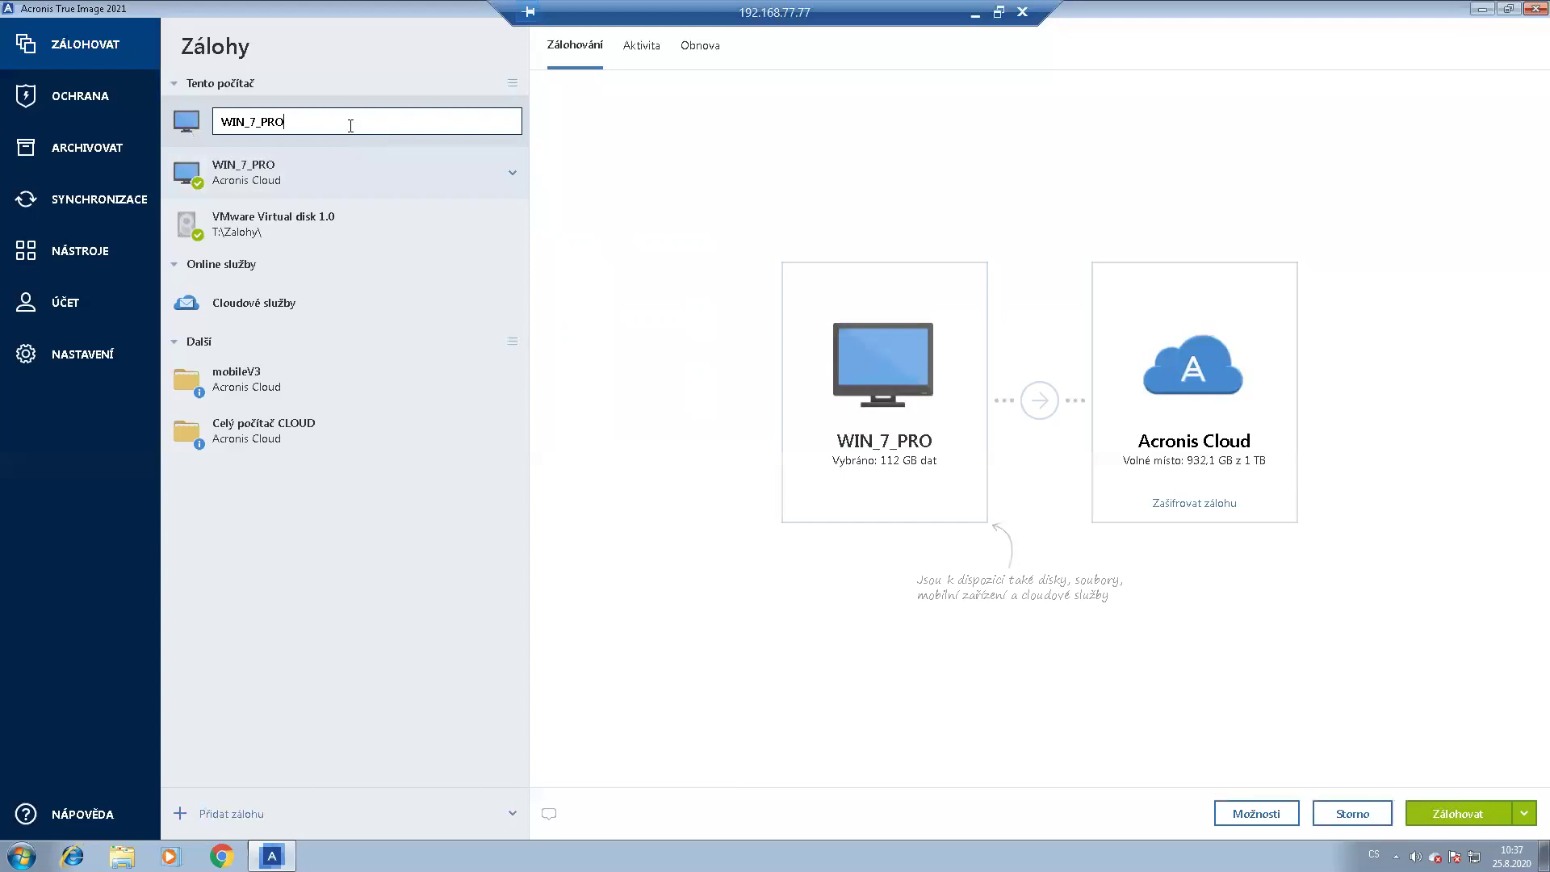
{"action": "key", "text": "ctrl+a"}
{"action": "type", "text": "webinar"}
{"action": "key", "text": "Return"}
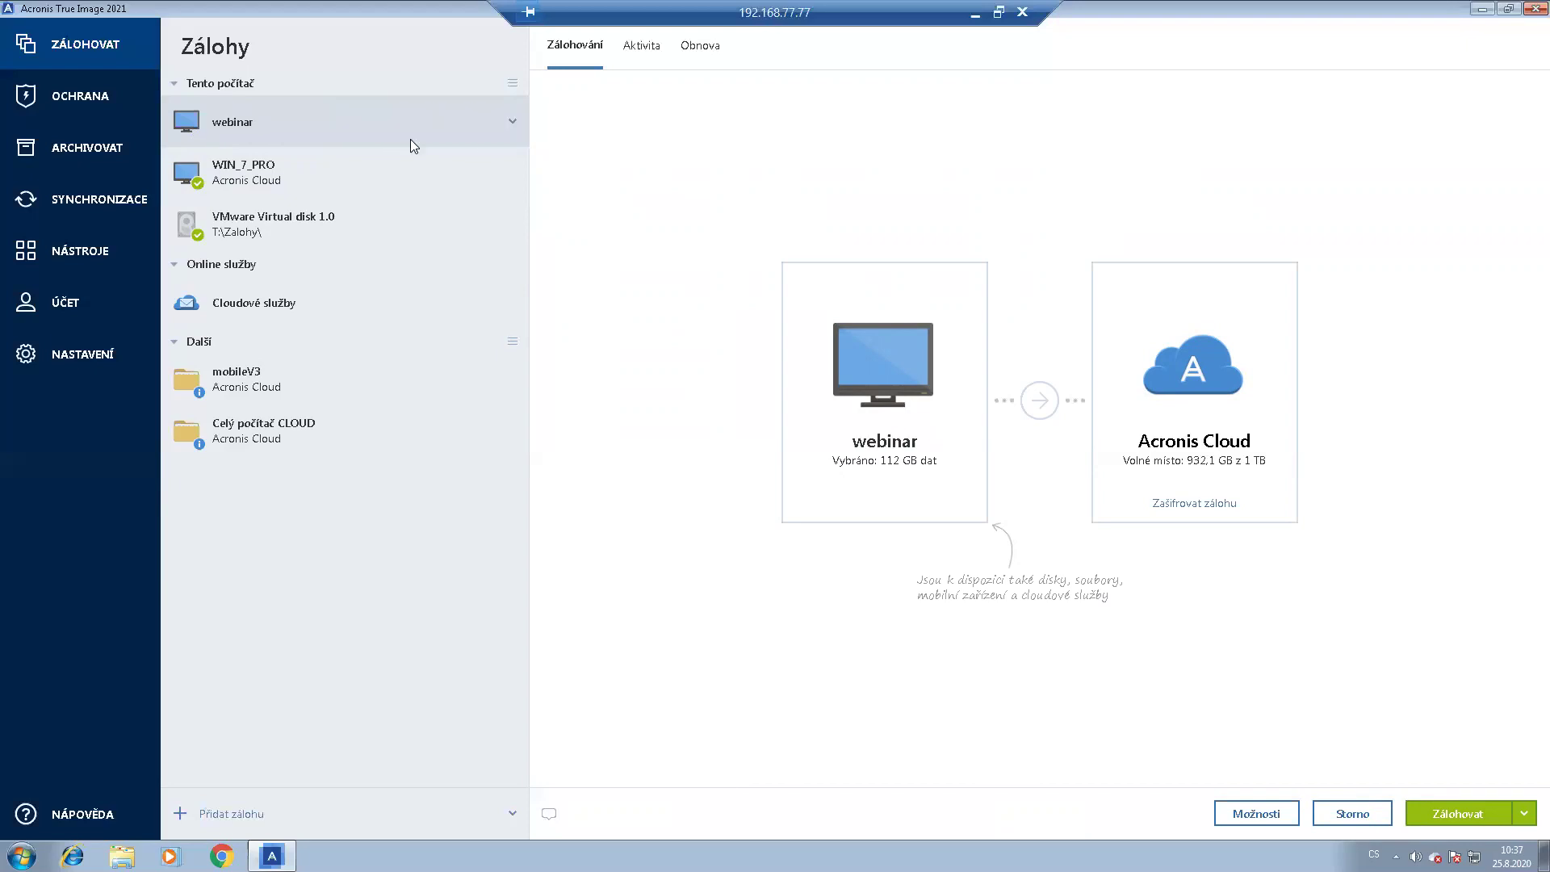
Set the webinar backup's source to the entire computer (Celý počítač).
{"action": "mouse_move", "coordinate": [878, 385]}
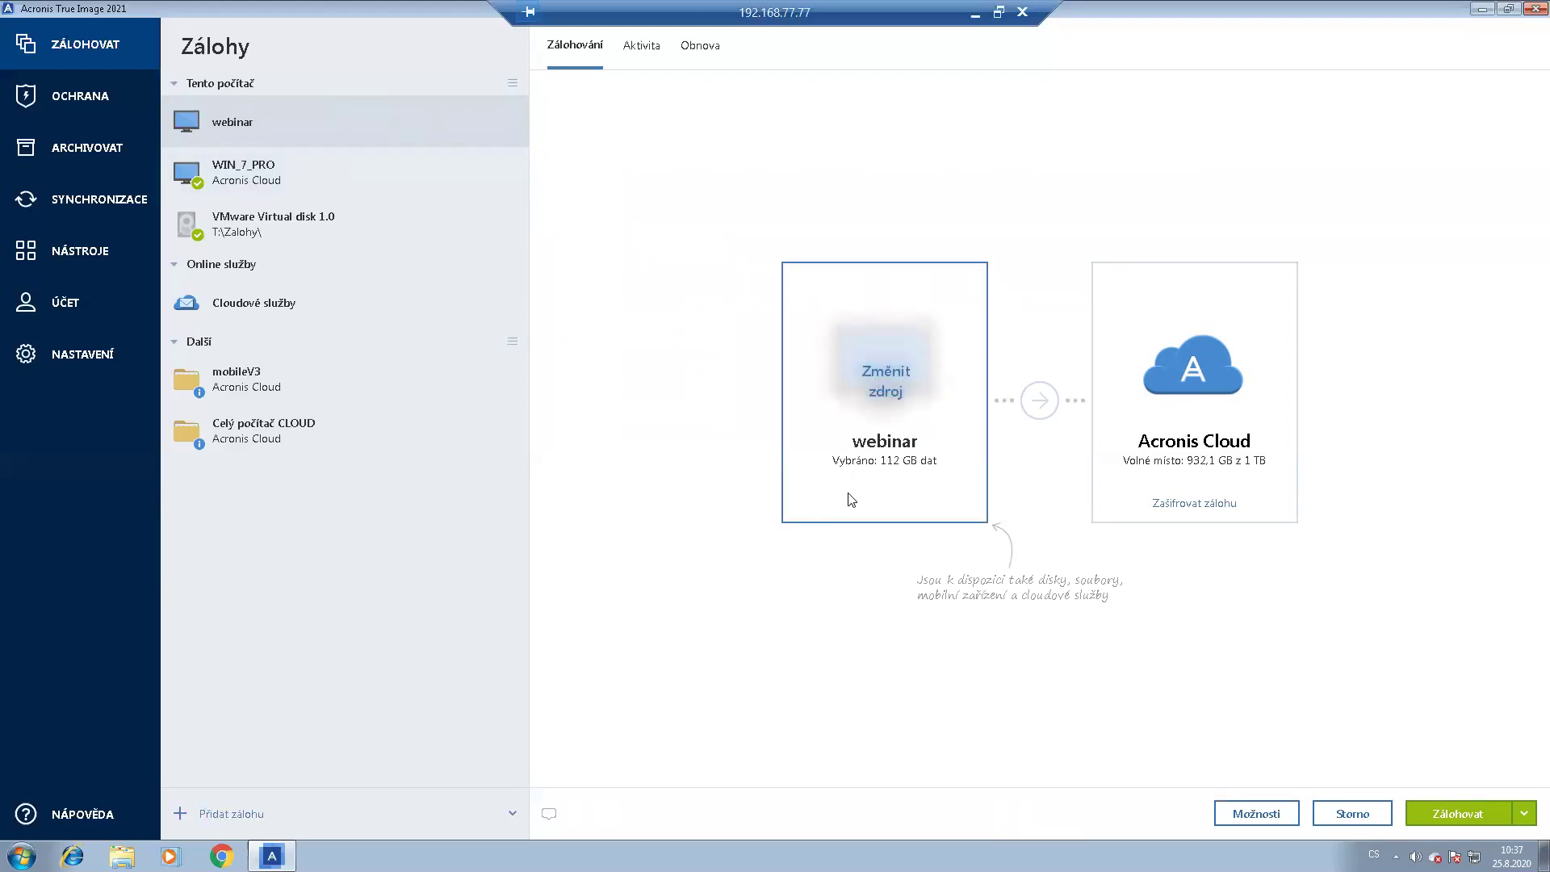
{"action": "left_click", "coordinate": [878, 485]}
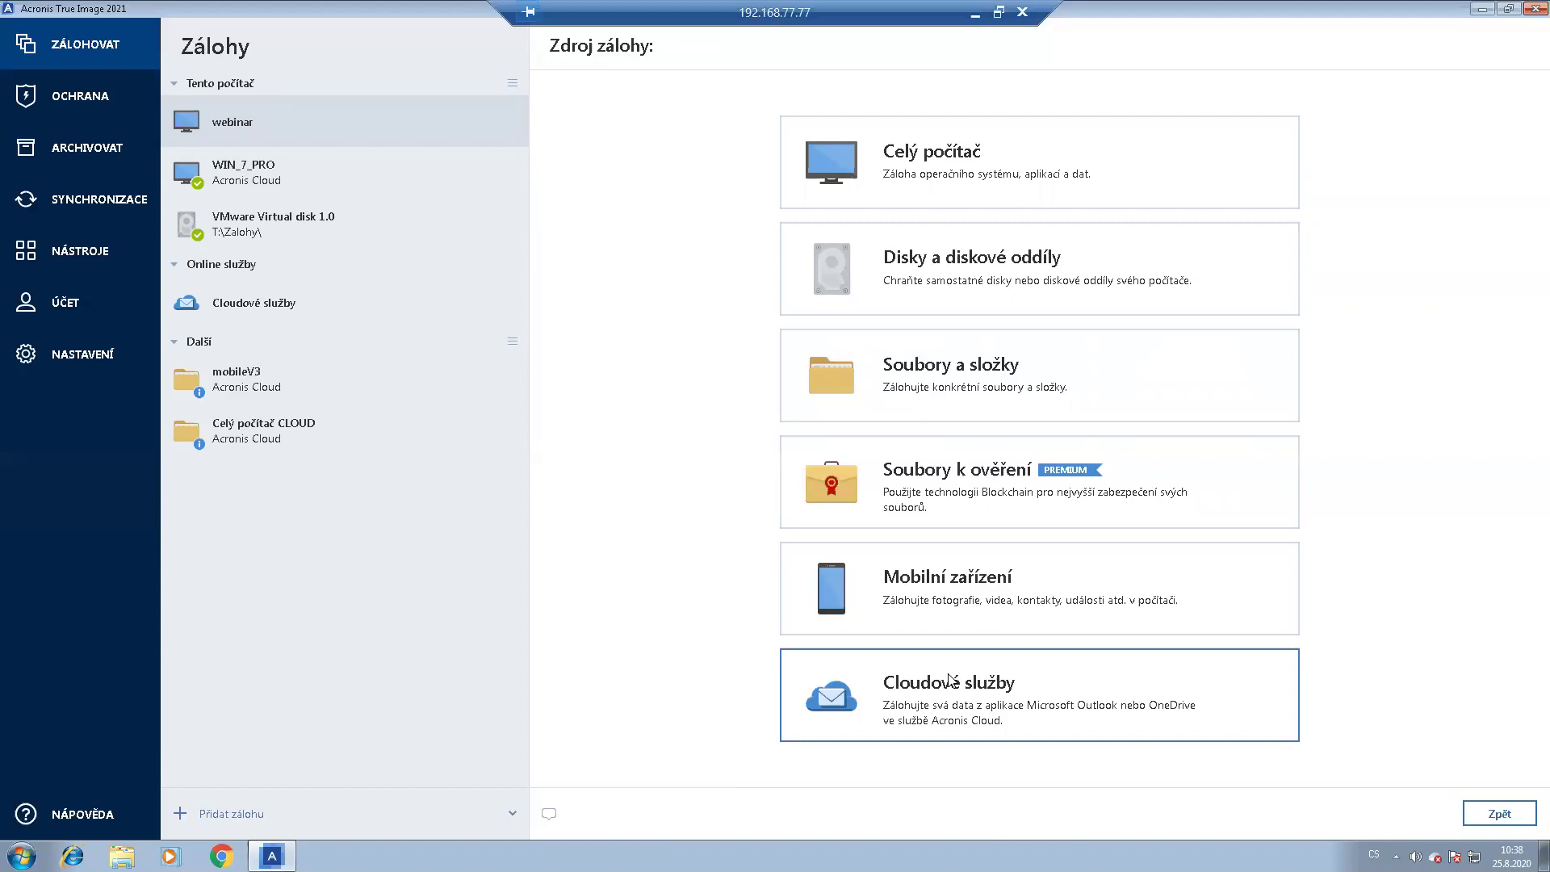
{"action": "left_click", "coordinate": [872, 135]}
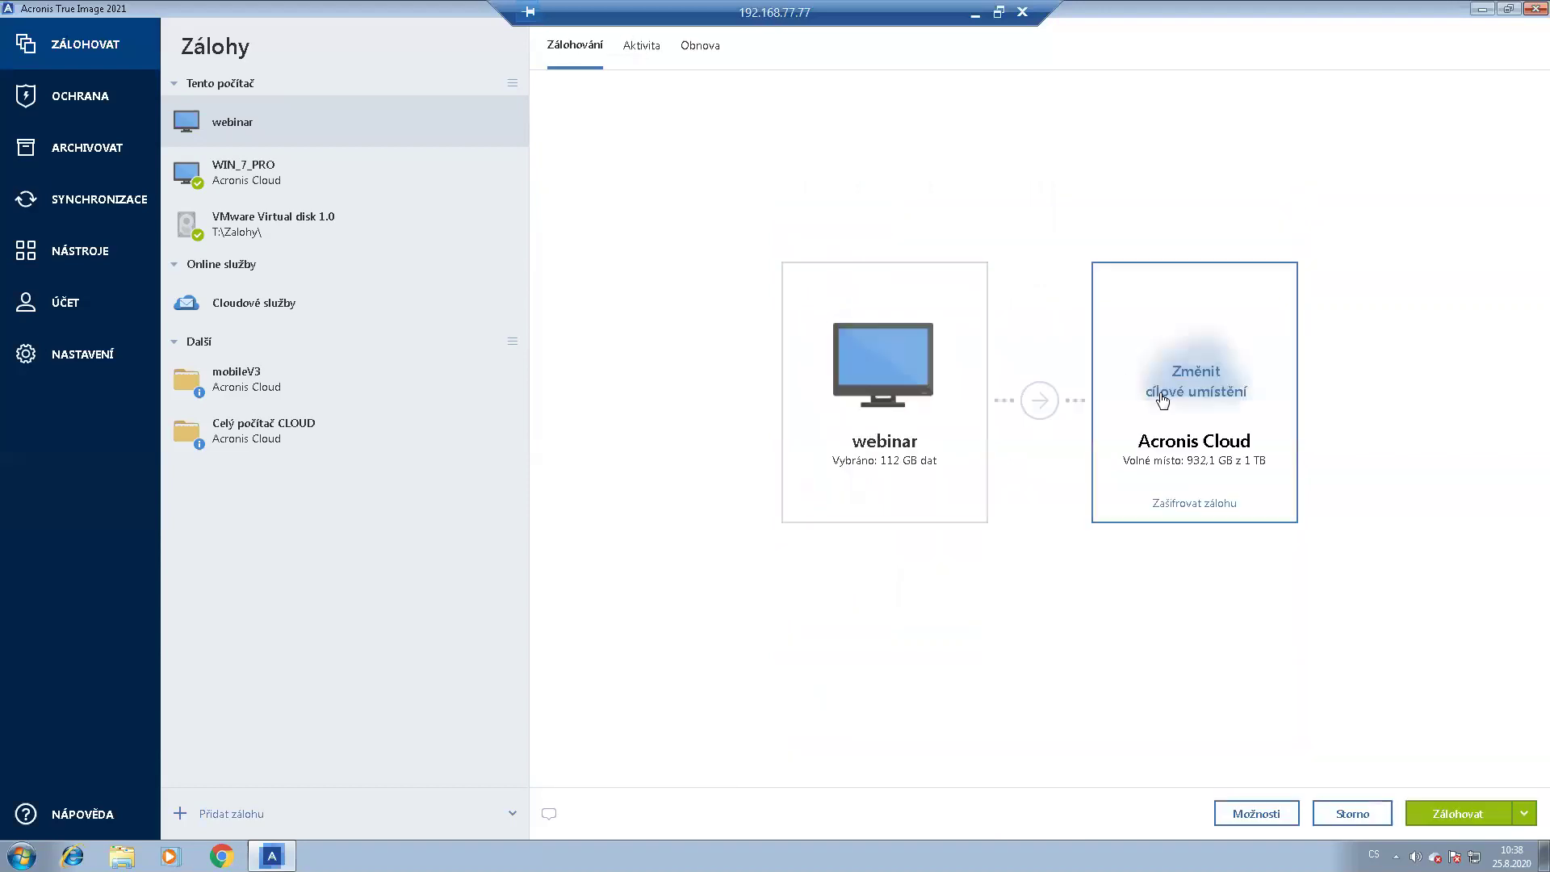
Browse the network locations offered as a custom destination for the webinar backup, dismiss the tsclient sign-in and keep Acronis Cloud.
{"action": "left_click", "coordinate": [1083, 515]}
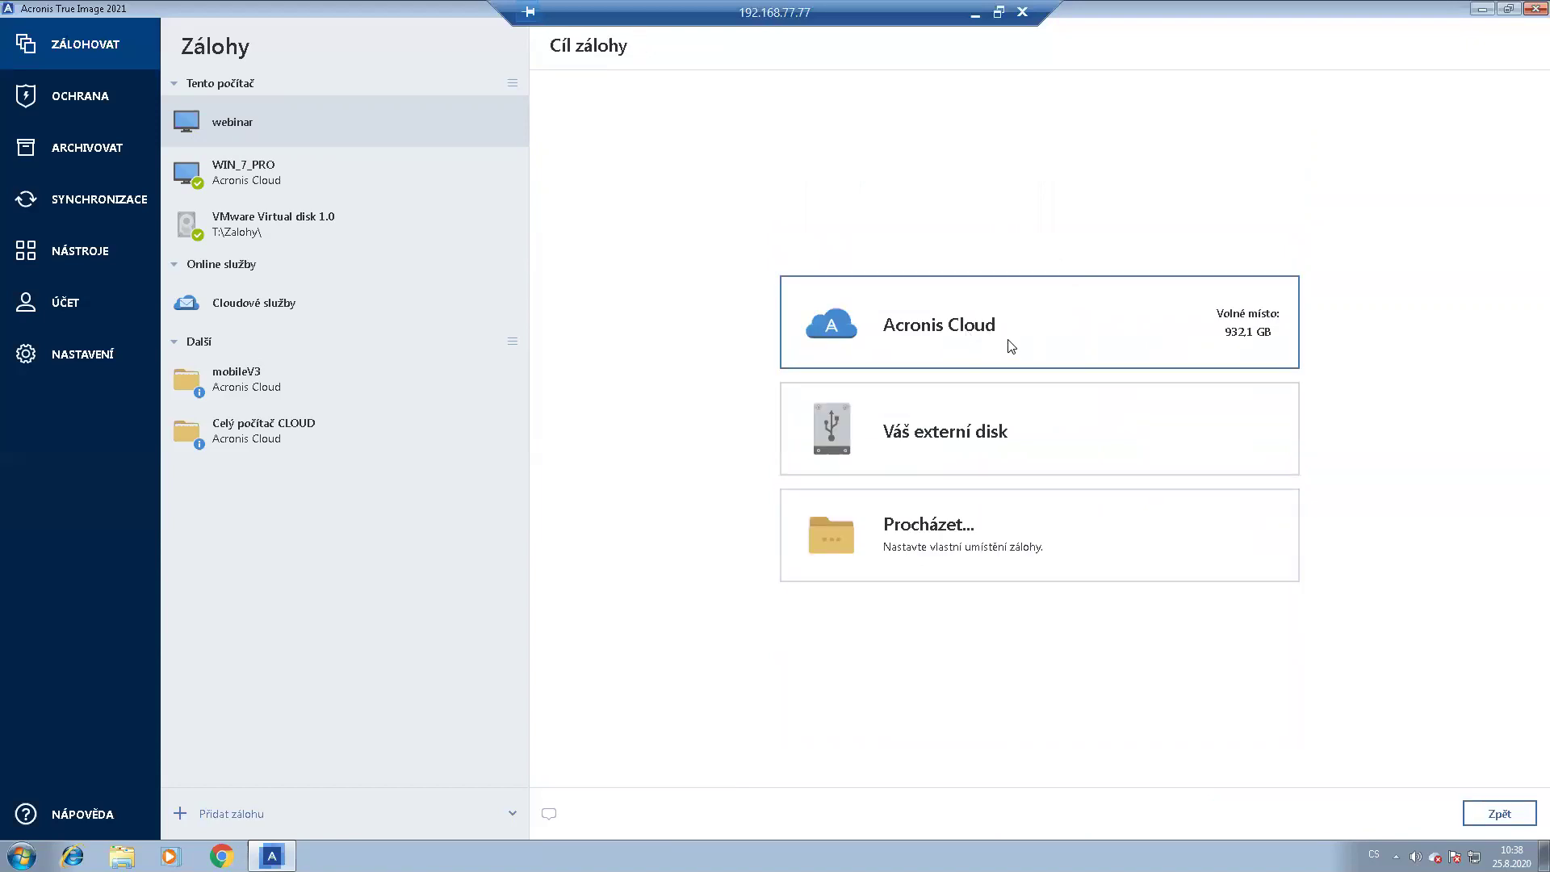
{"action": "left_click", "coordinate": [935, 541]}
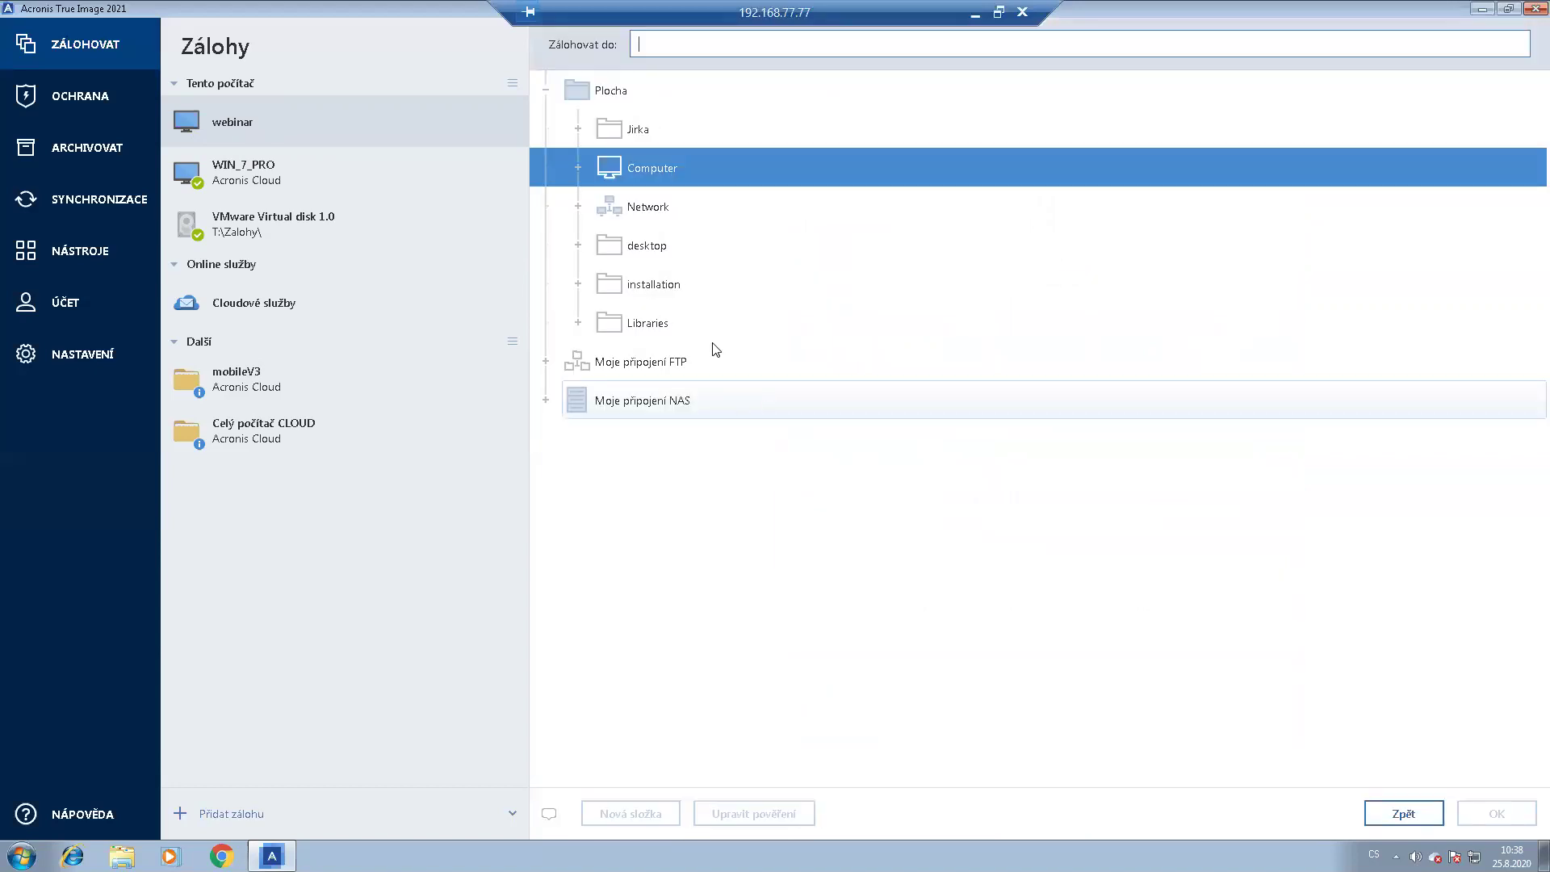
{"action": "left_click", "coordinate": [577, 208]}
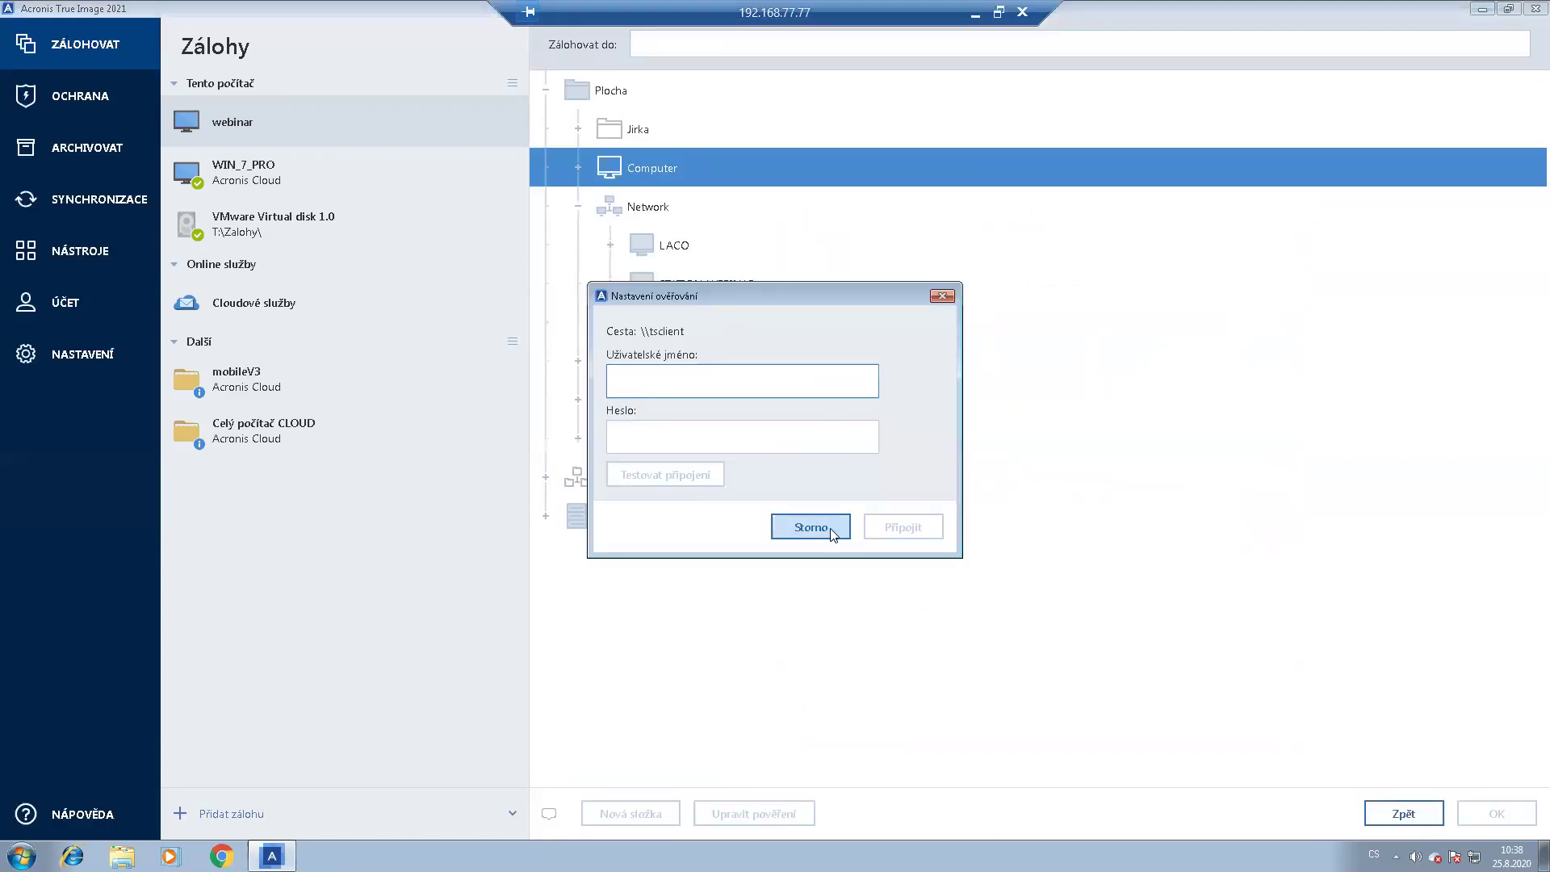
{"action": "left_click", "coordinate": [828, 529]}
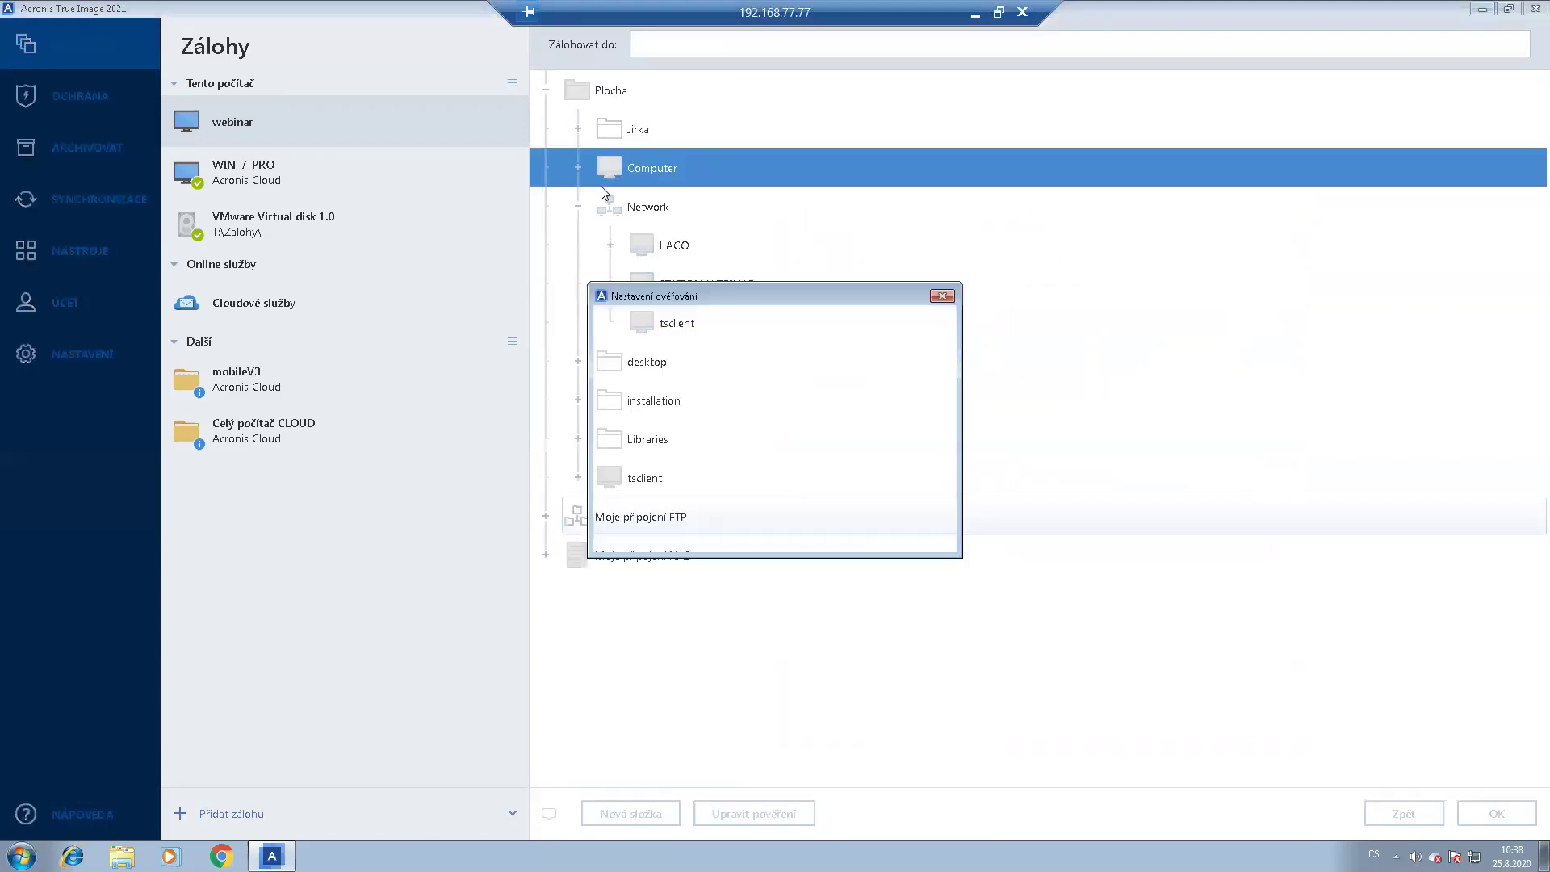
{"action": "left_click", "coordinate": [941, 297]}
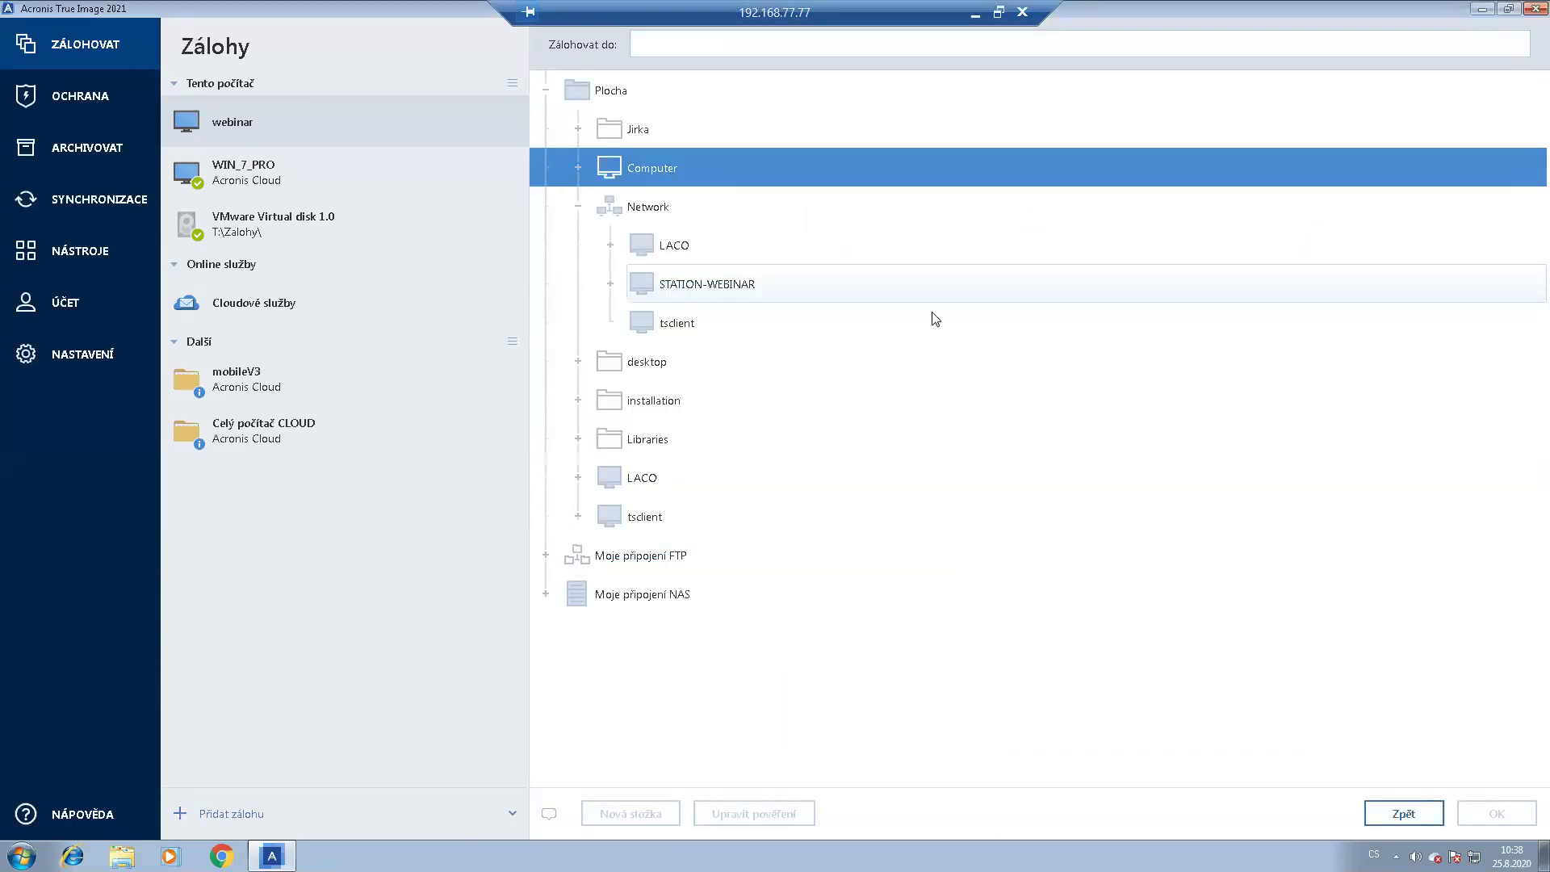
{"action": "left_click", "coordinate": [1401, 812]}
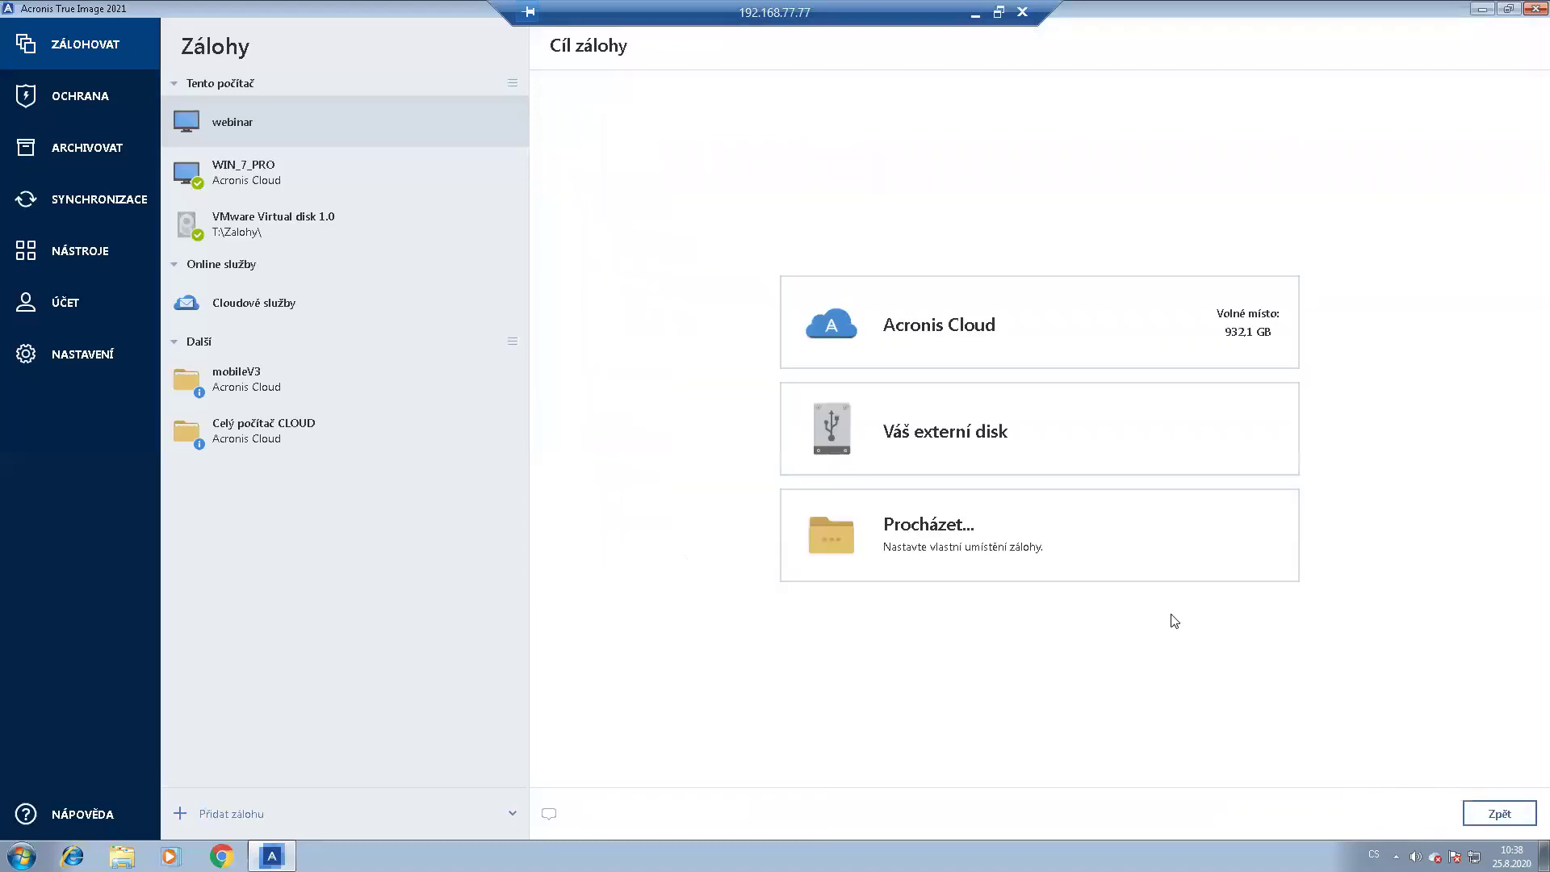
{"action": "left_click", "coordinate": [1493, 814]}
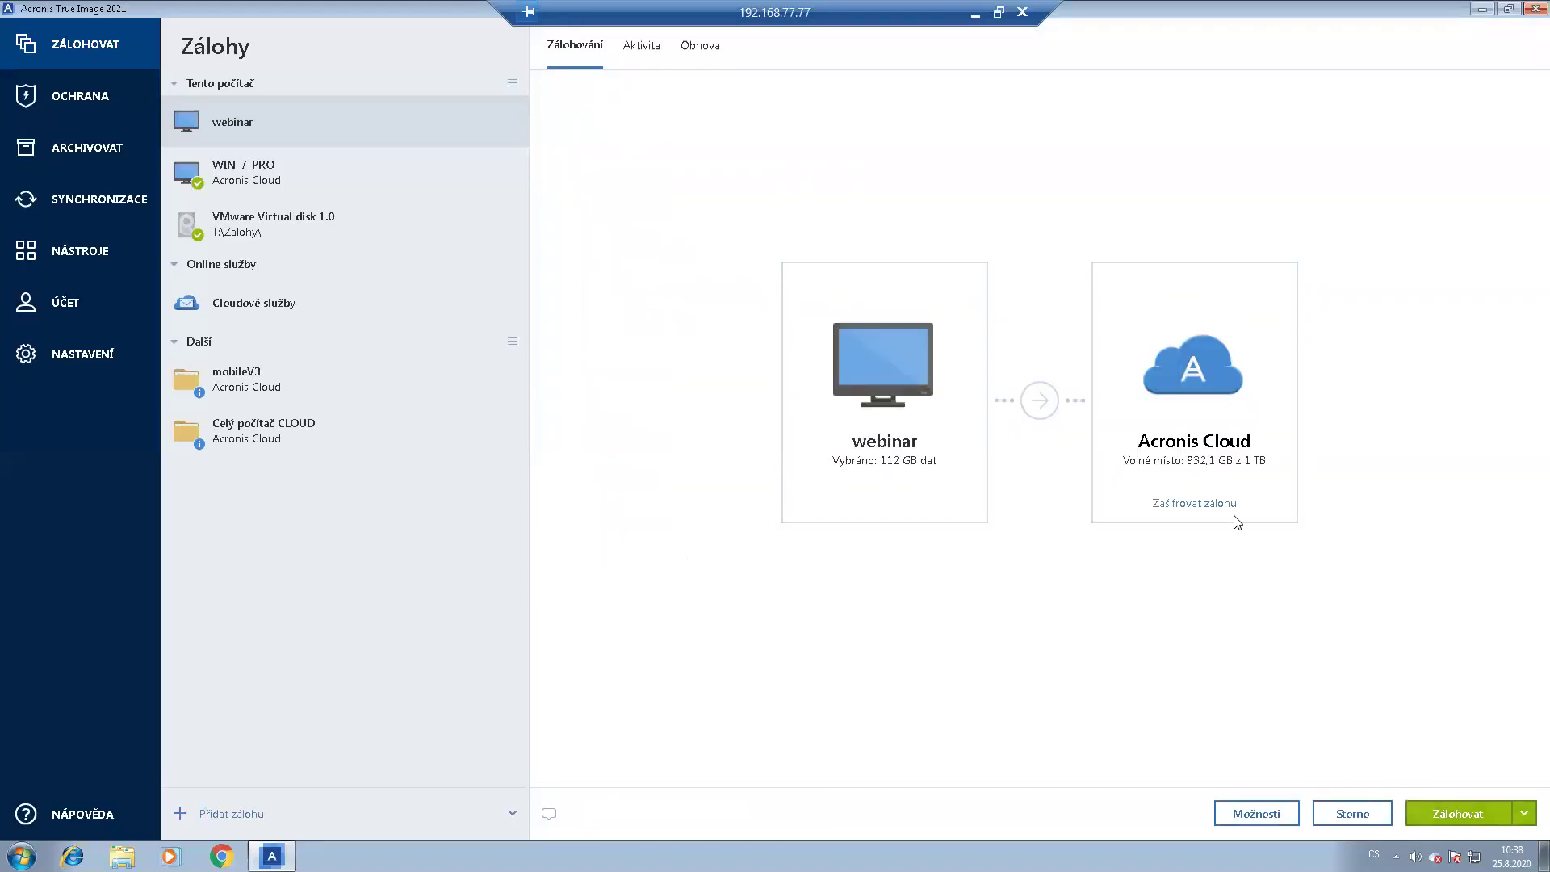
Expand the advanced schedule settings, try the daily plan and set the webinar backup to run upon event (Při události).
{"action": "left_click", "coordinate": [1250, 818]}
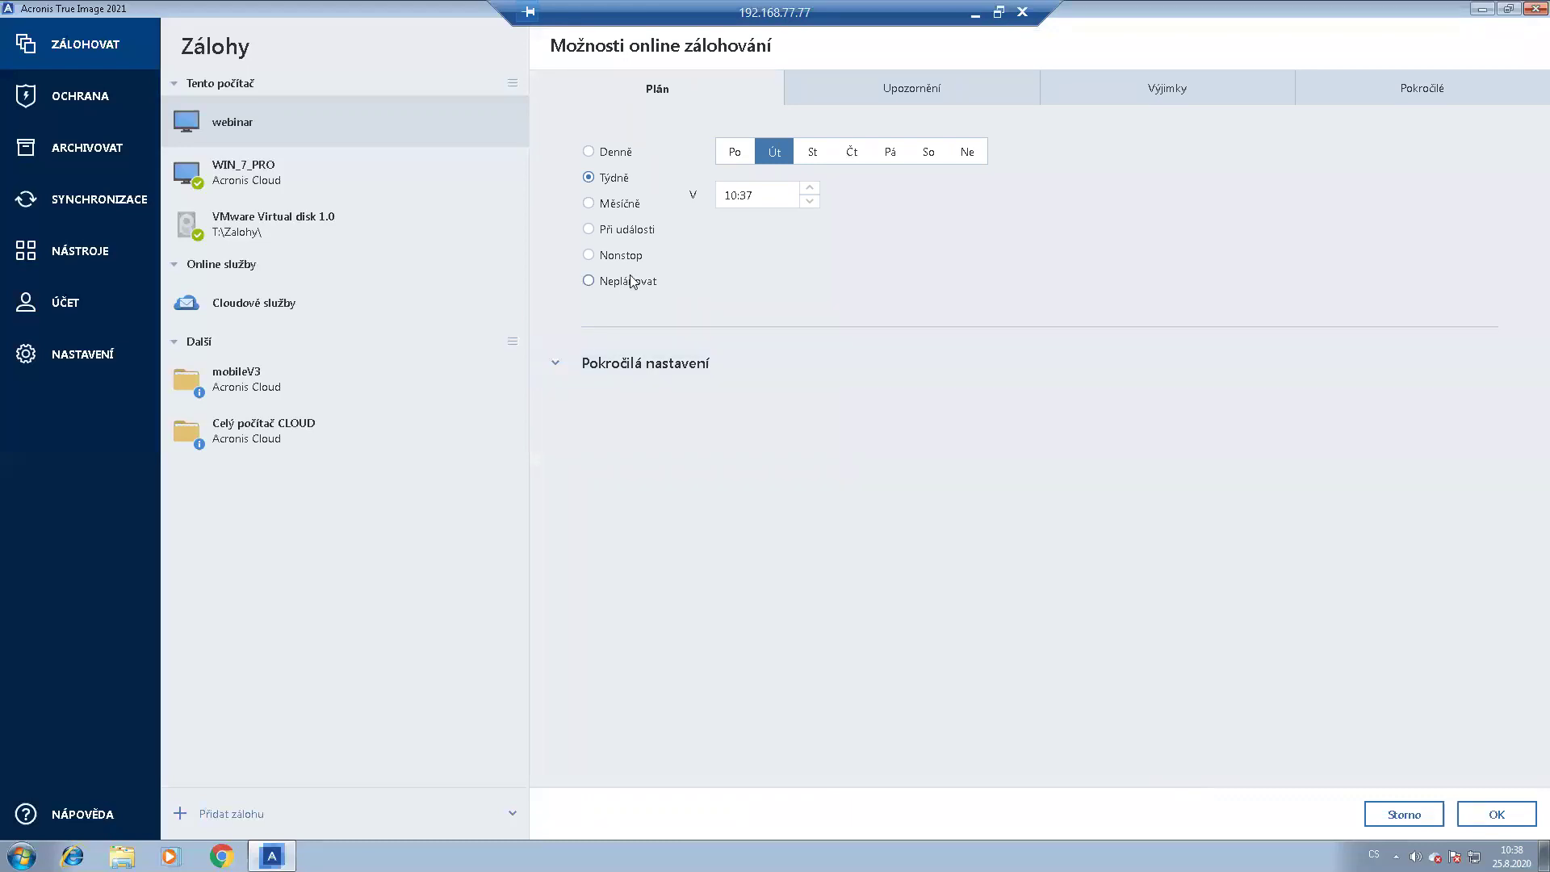
{"action": "left_click", "coordinate": [551, 365]}
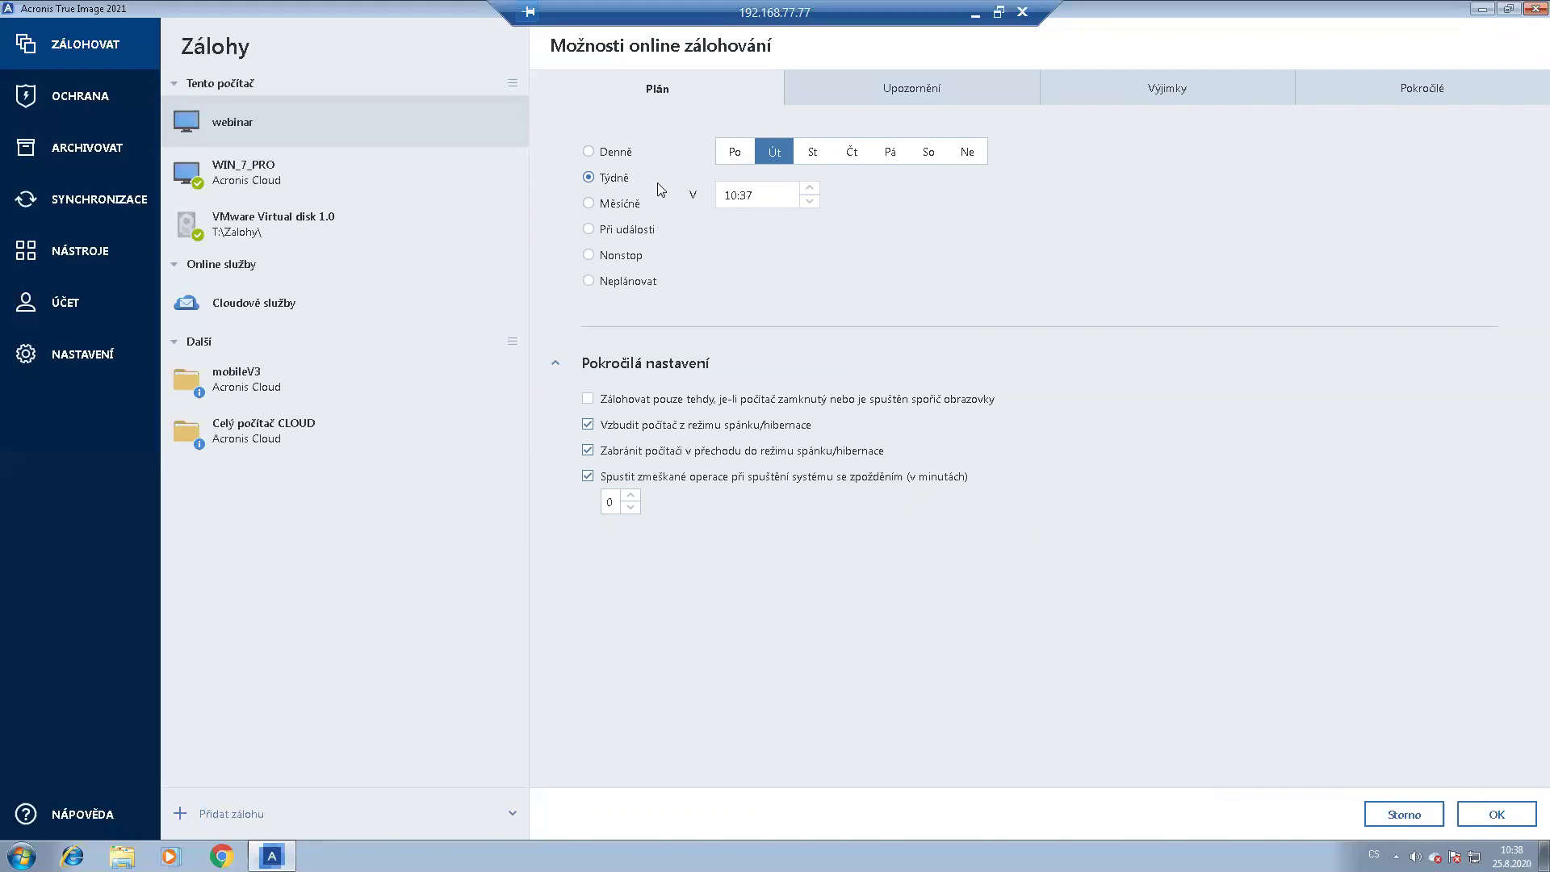
{"action": "left_click", "coordinate": [618, 155]}
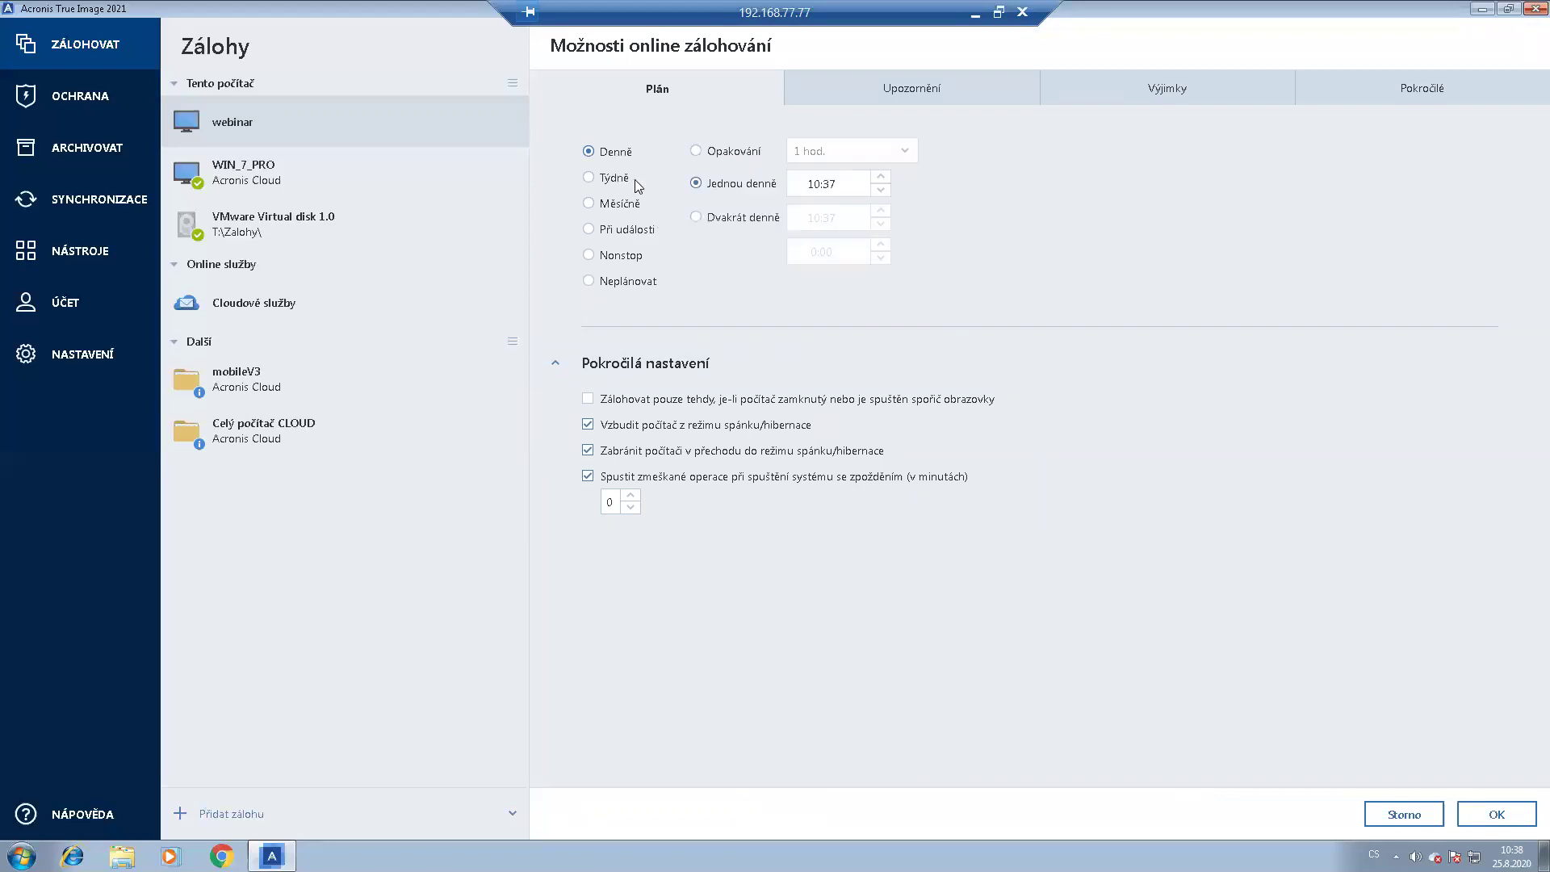
{"action": "left_click", "coordinate": [649, 234]}
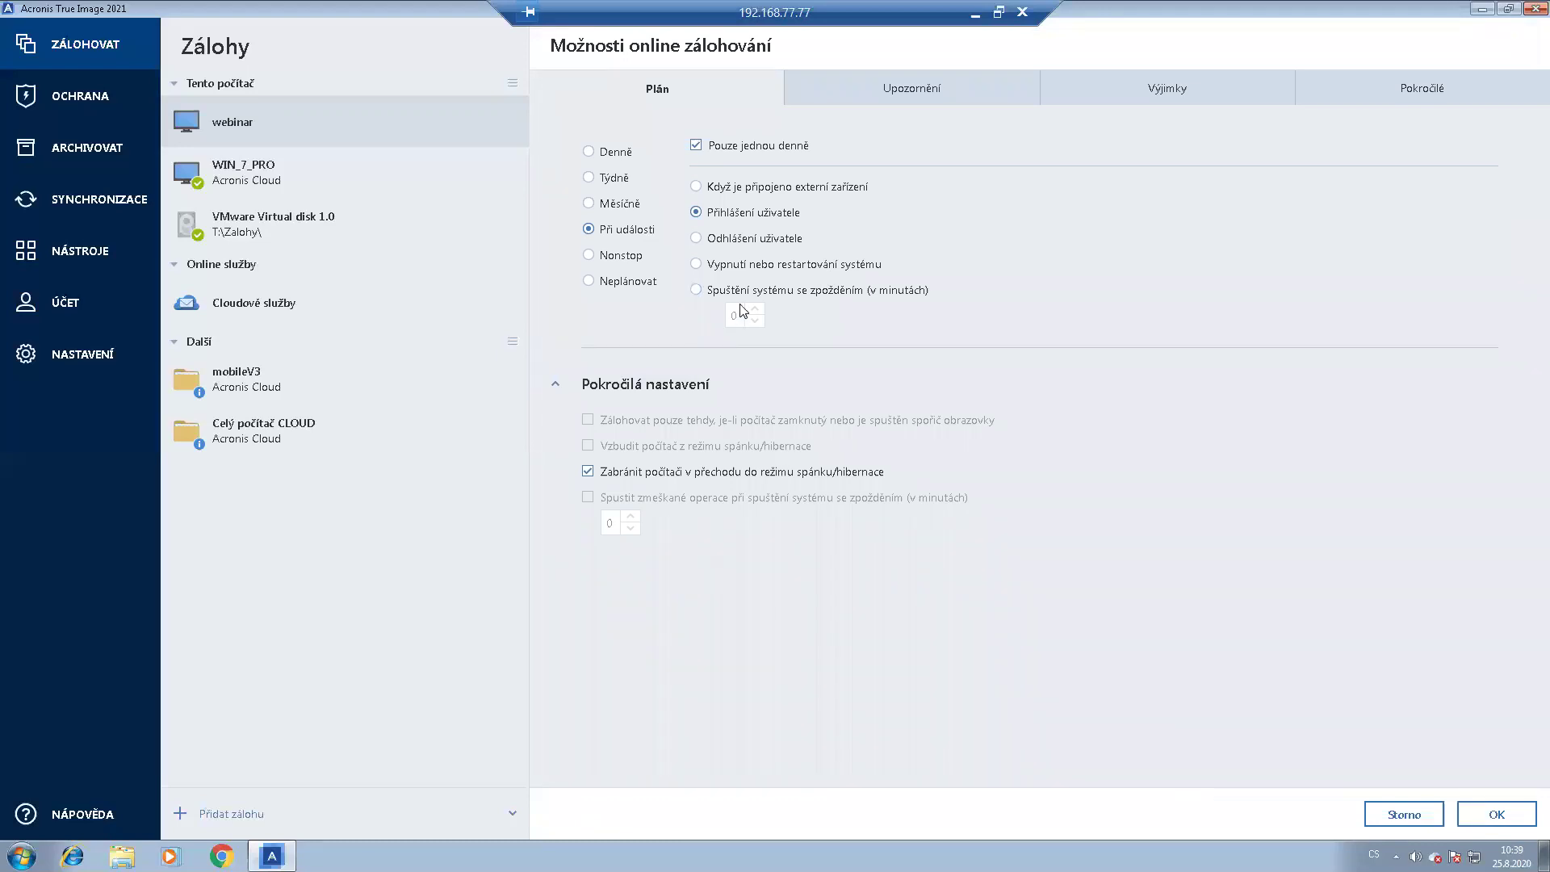
View the e-mail notification settings and add *.avi to the webinar backup's file exclusions.
{"action": "left_click", "coordinate": [915, 97]}
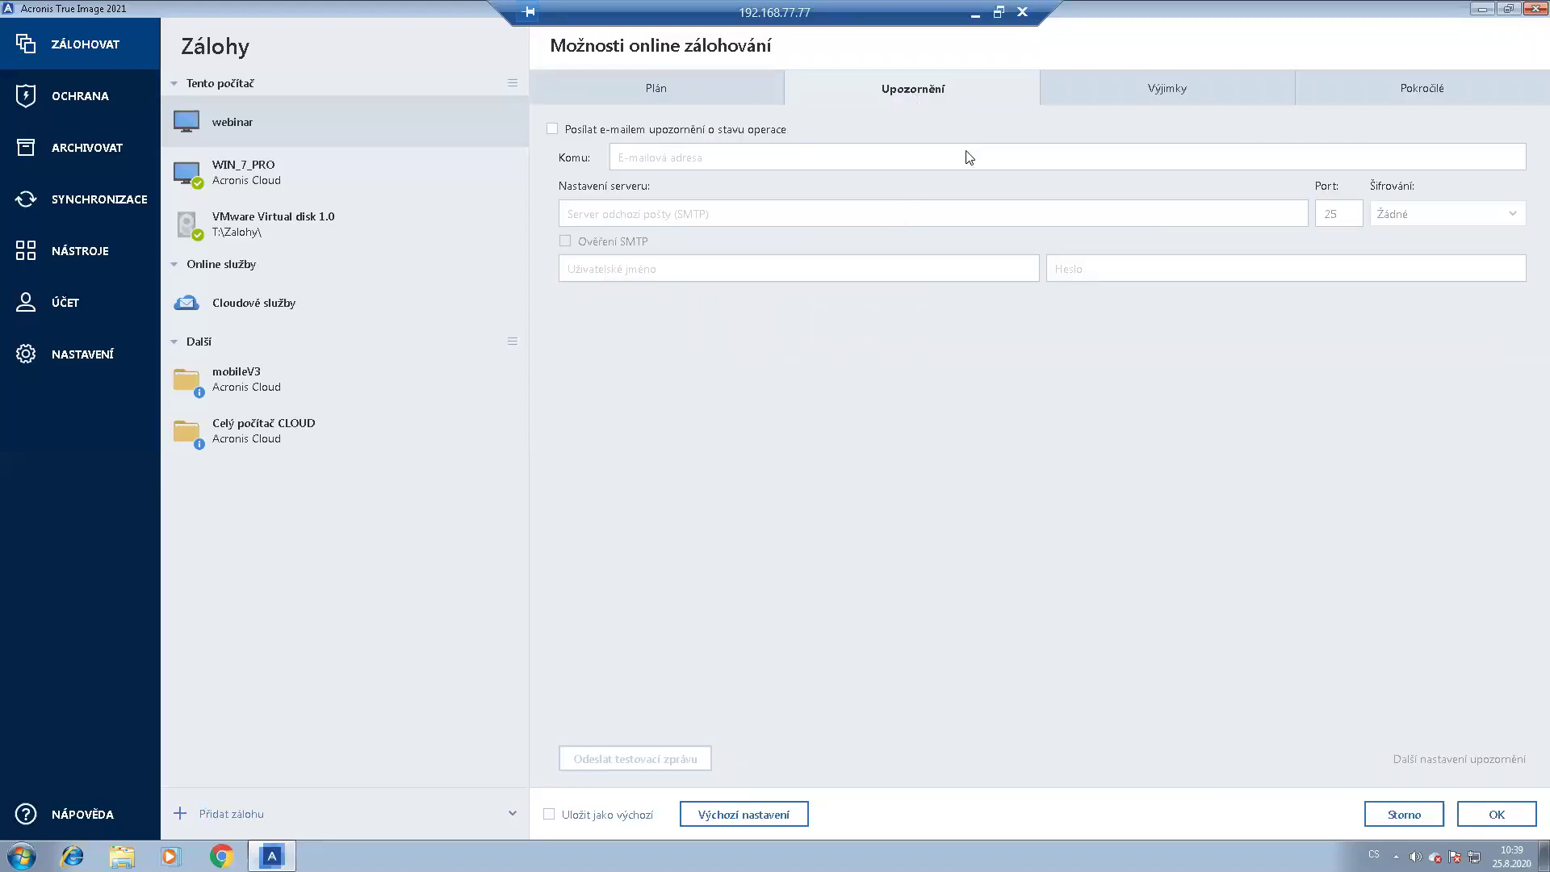
{"action": "left_click", "coordinate": [1122, 86]}
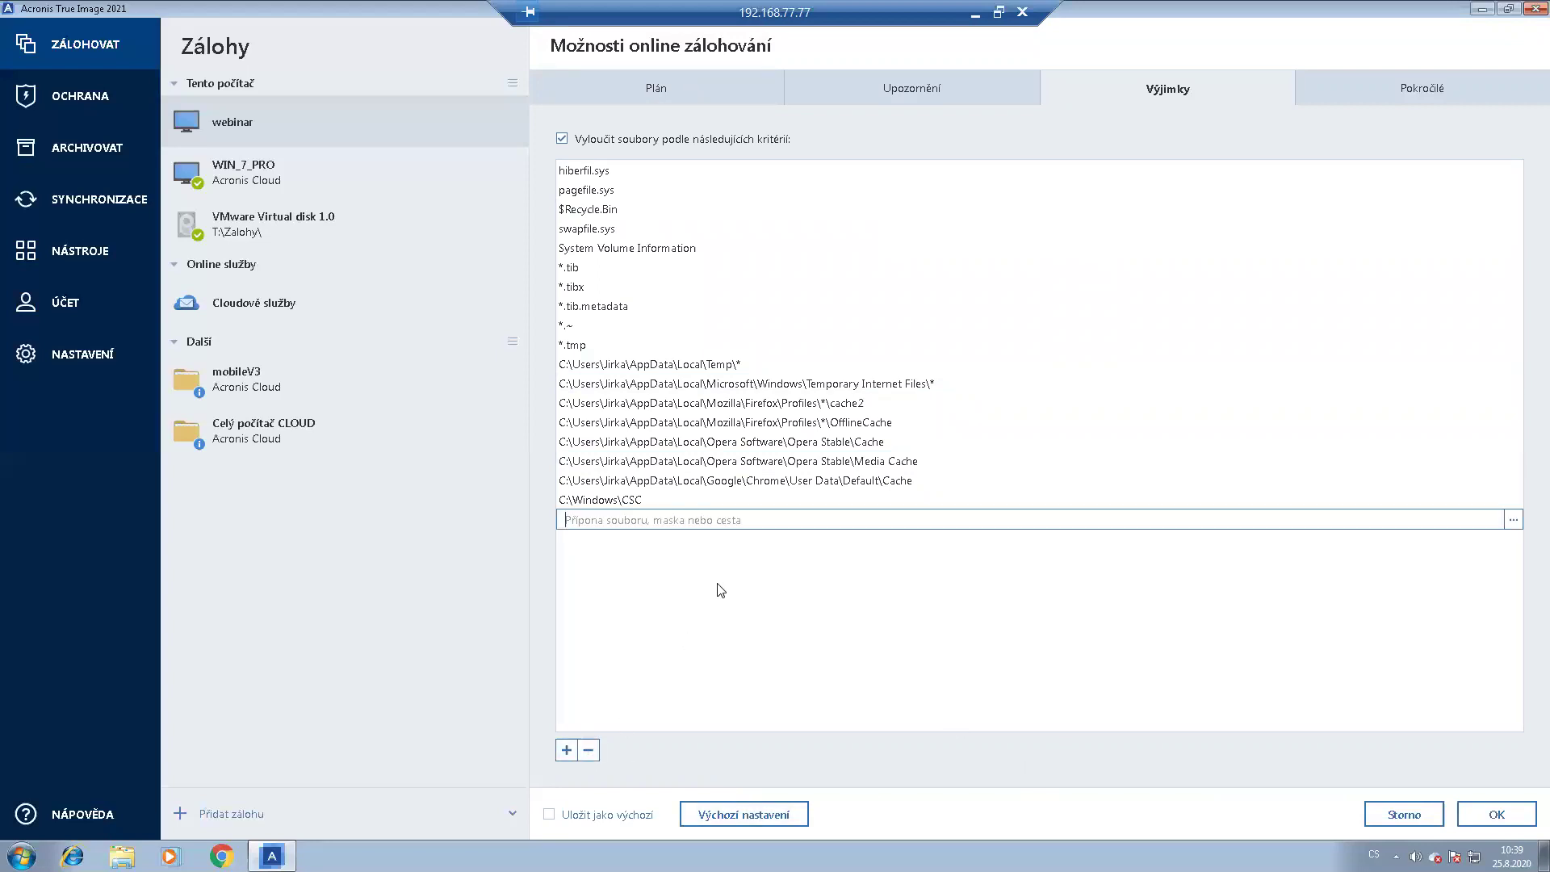
{"action": "type", "text": "*"}
{"action": "left_click", "coordinate": [793, 606]}
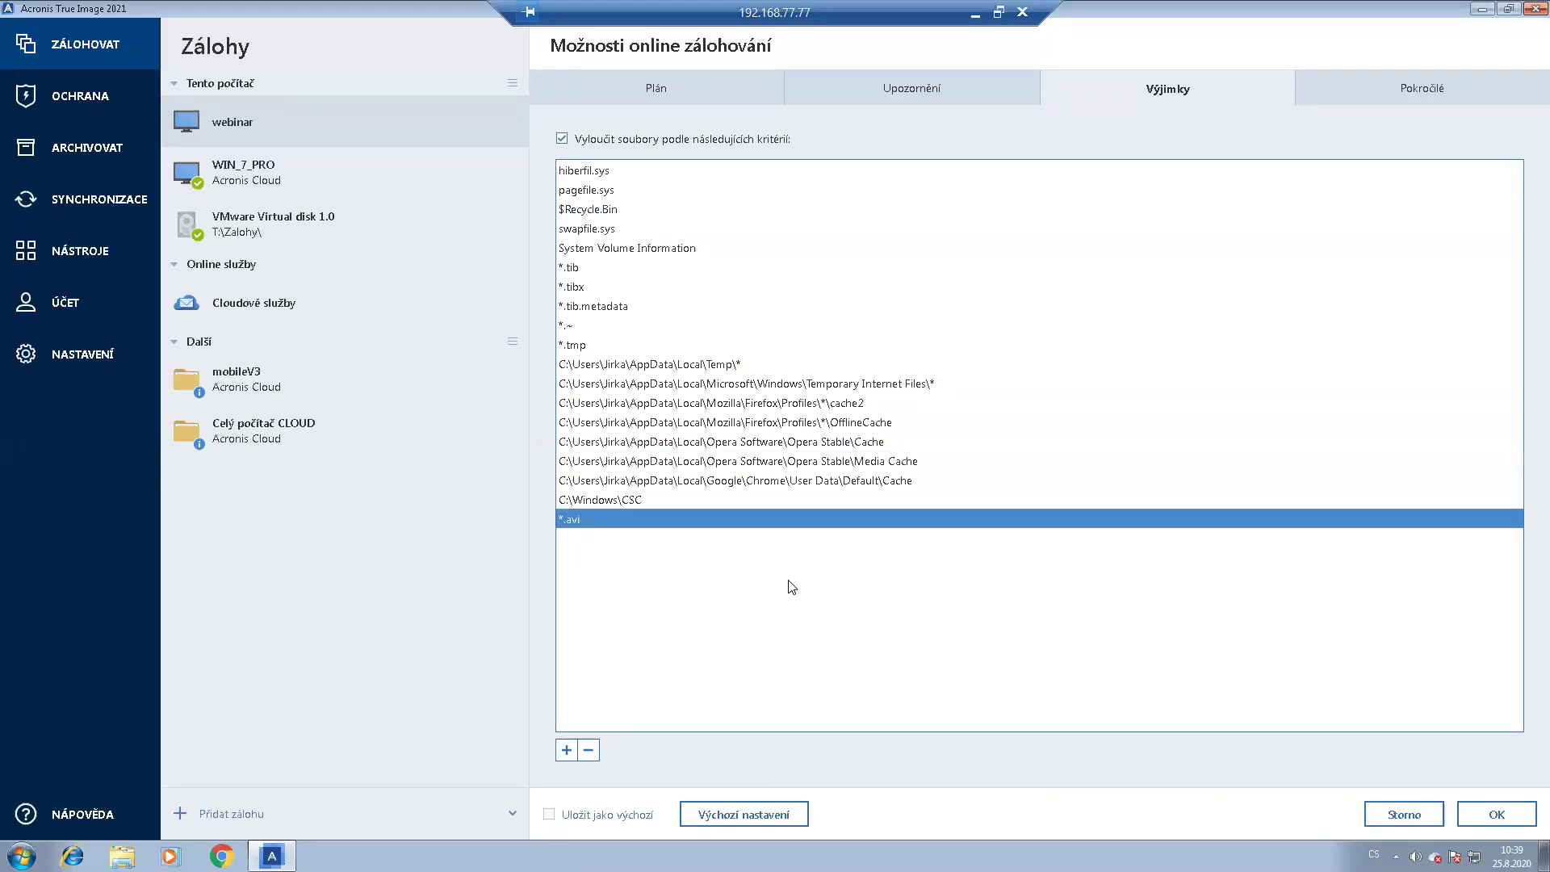
Review the webinar backup's advanced options for cloud cleanup, encryption, performance and network, data centre and error handling, and cancel the options.
{"action": "left_click", "coordinate": [1399, 103]}
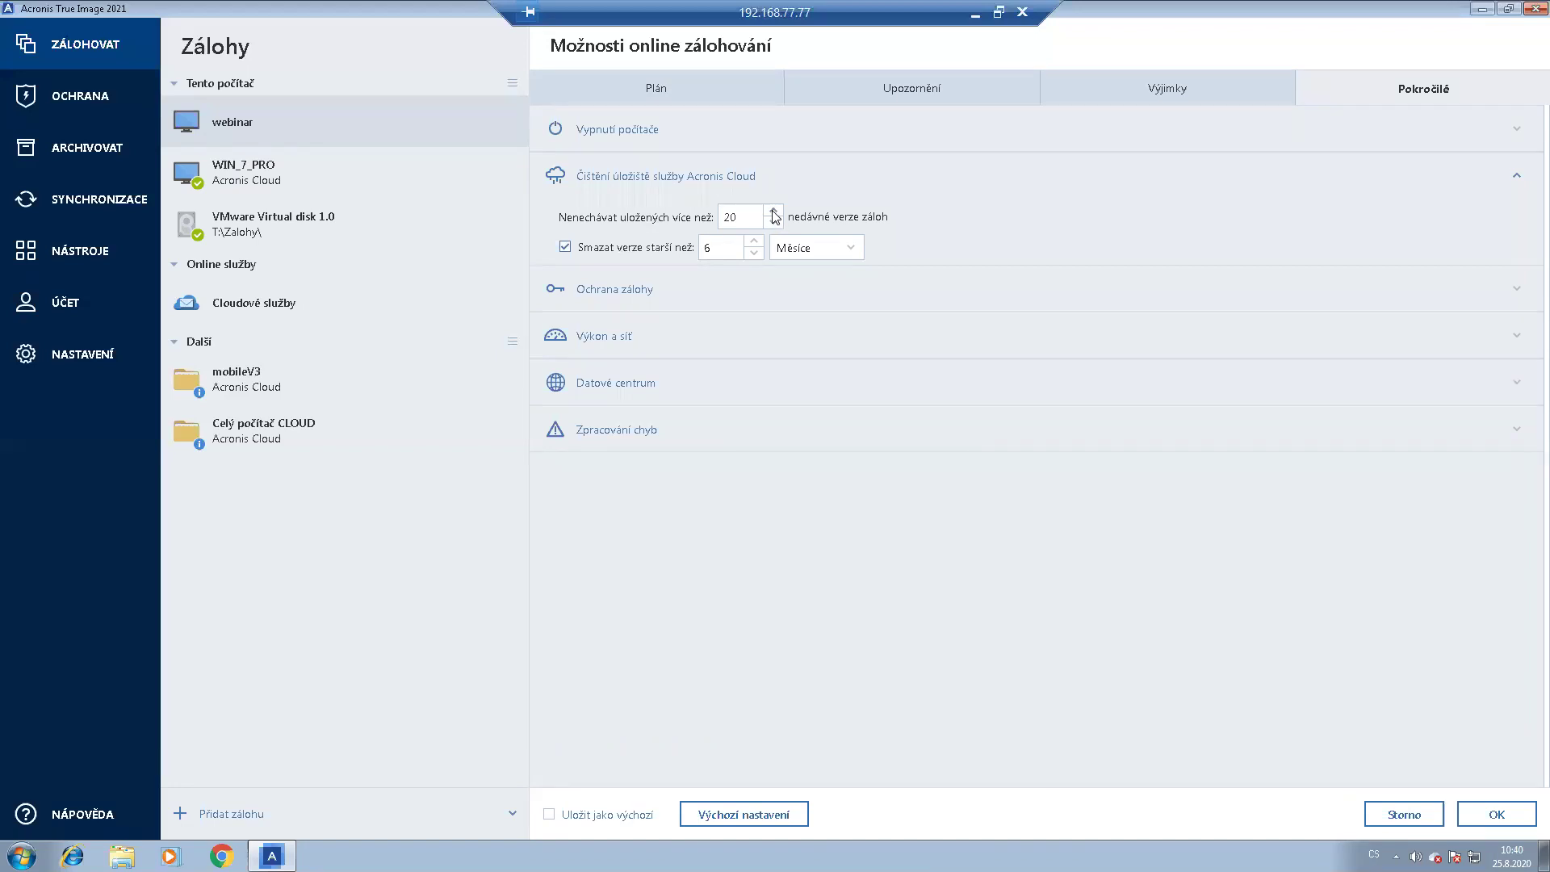
{"action": "left_click", "coordinate": [604, 292]}
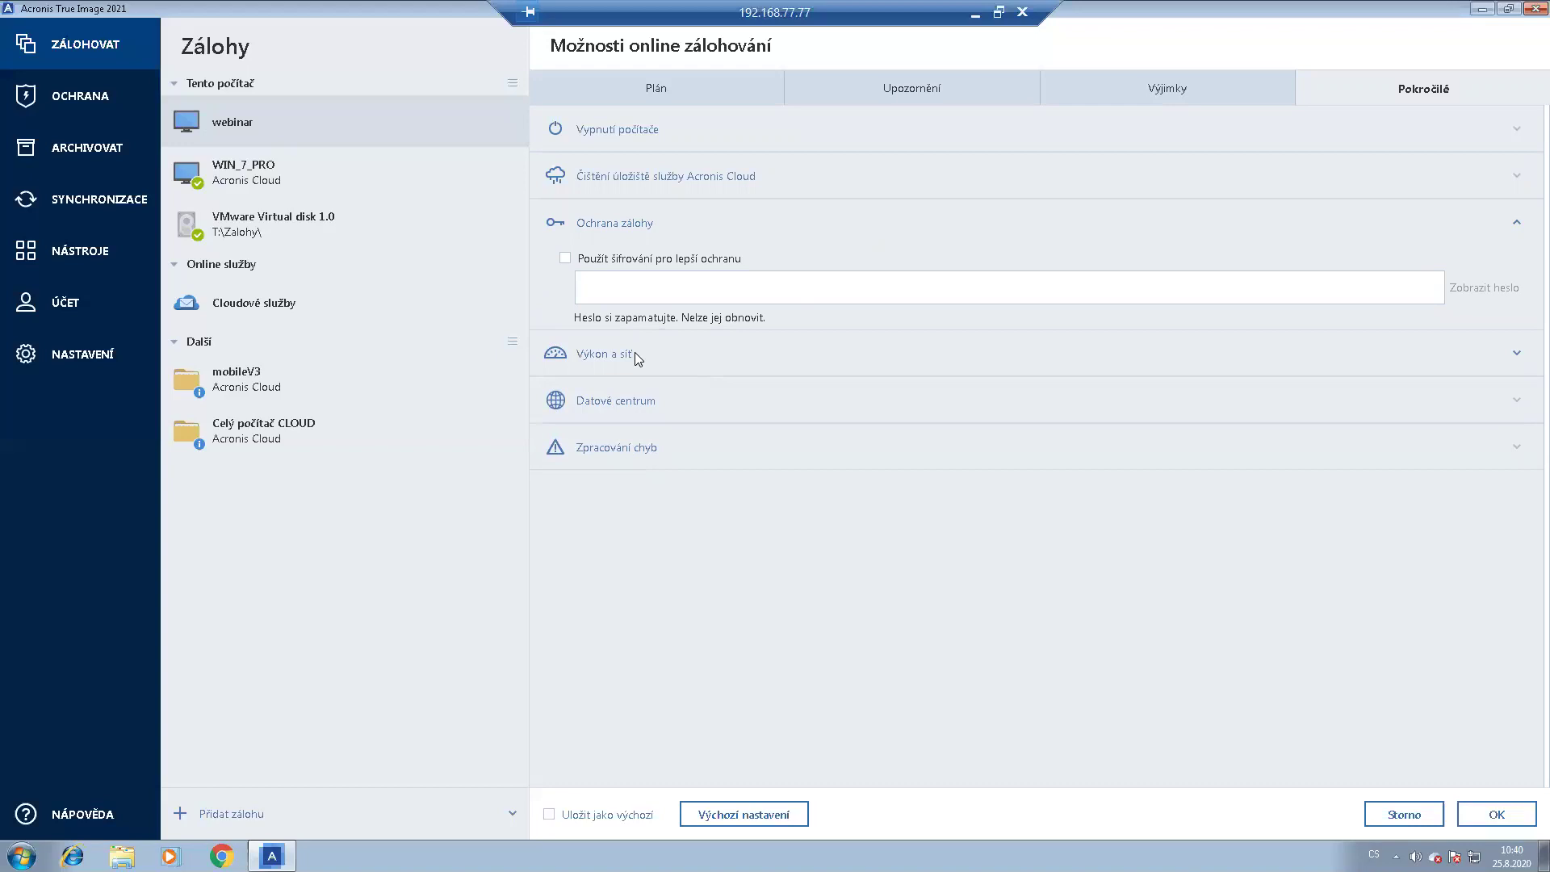
{"action": "left_click", "coordinate": [612, 364]}
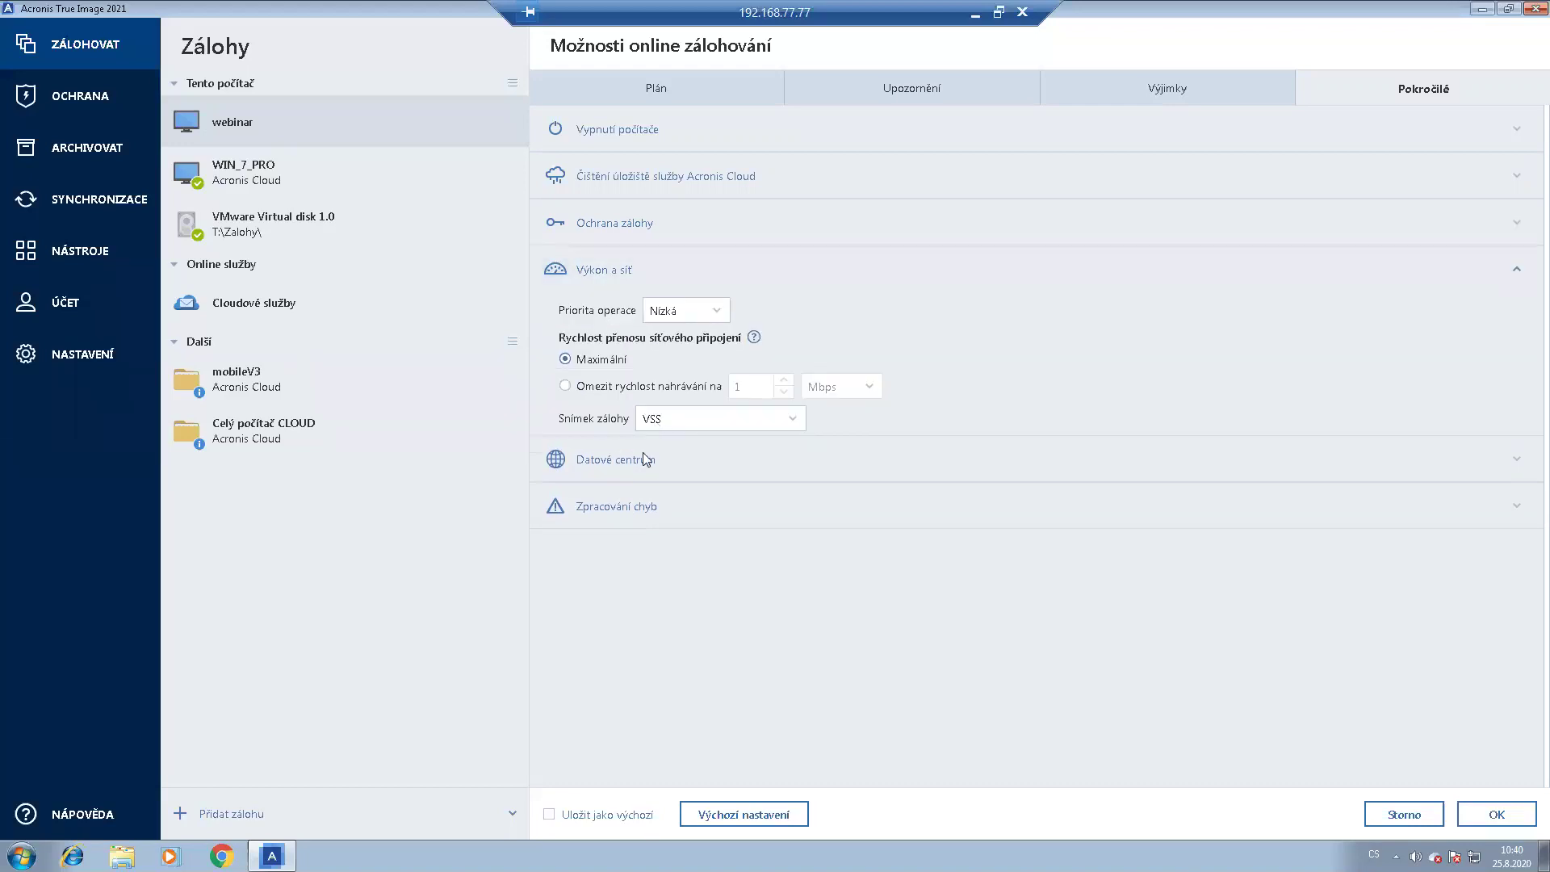
{"action": "left_click", "coordinate": [628, 461]}
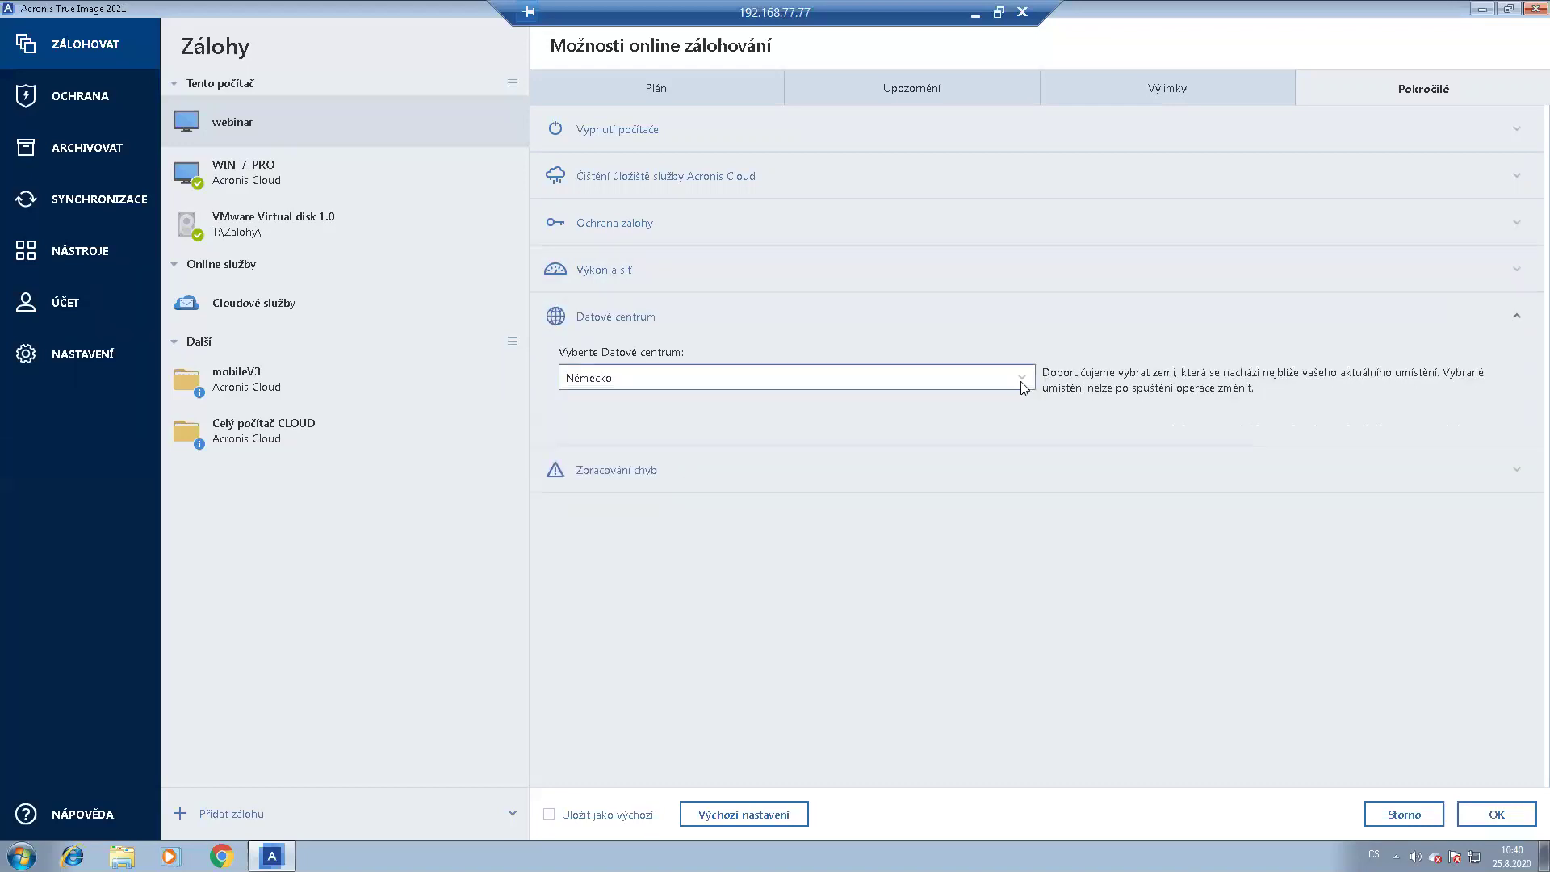
{"action": "left_click", "coordinate": [1021, 377]}
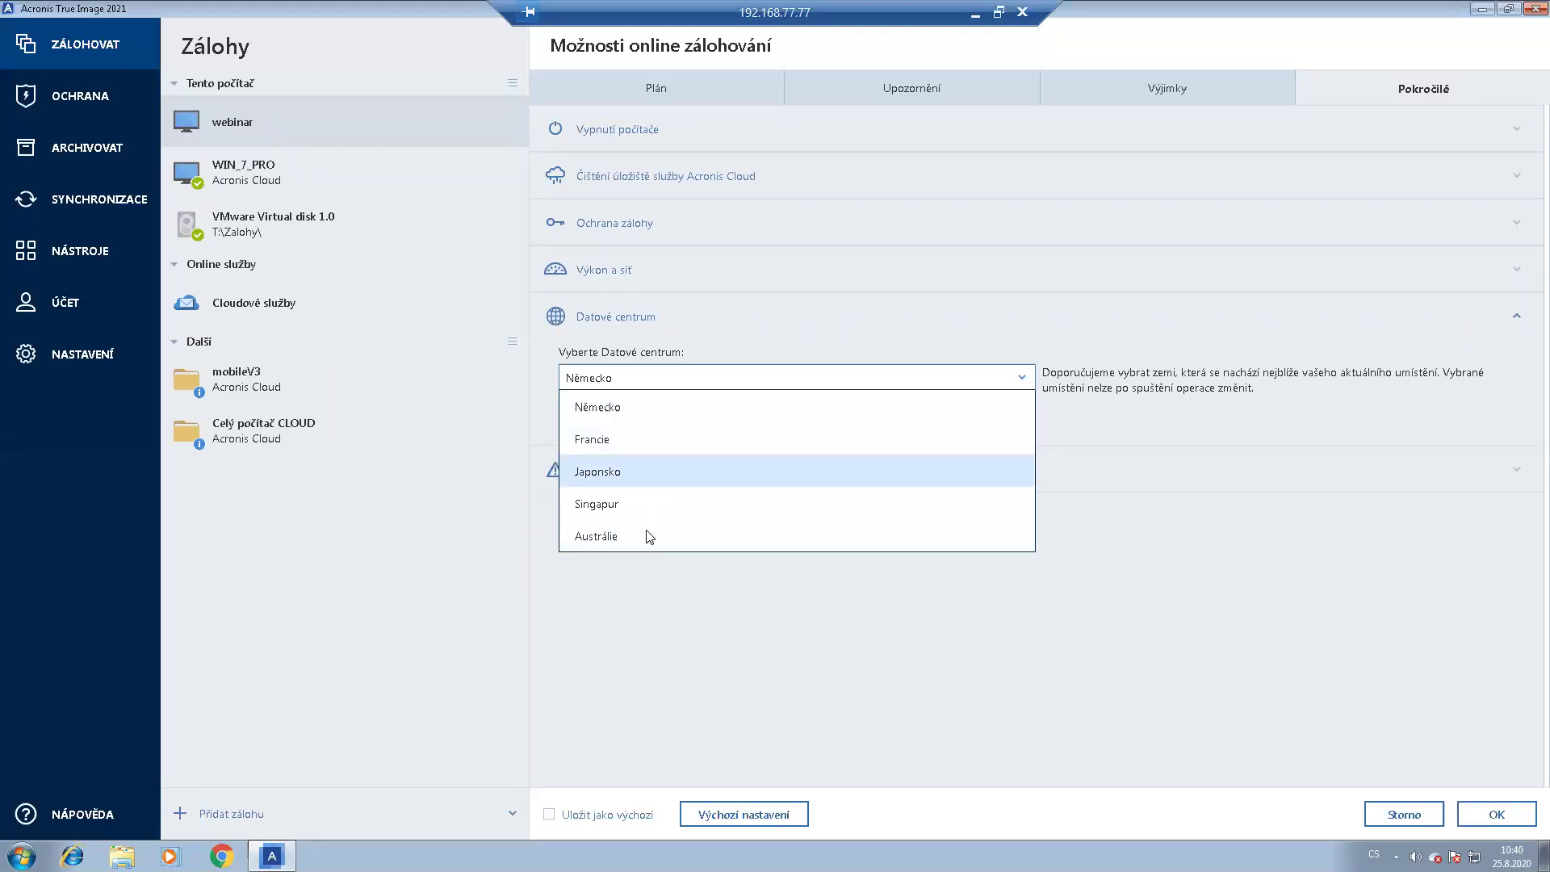
{"action": "left_click", "coordinate": [646, 601]}
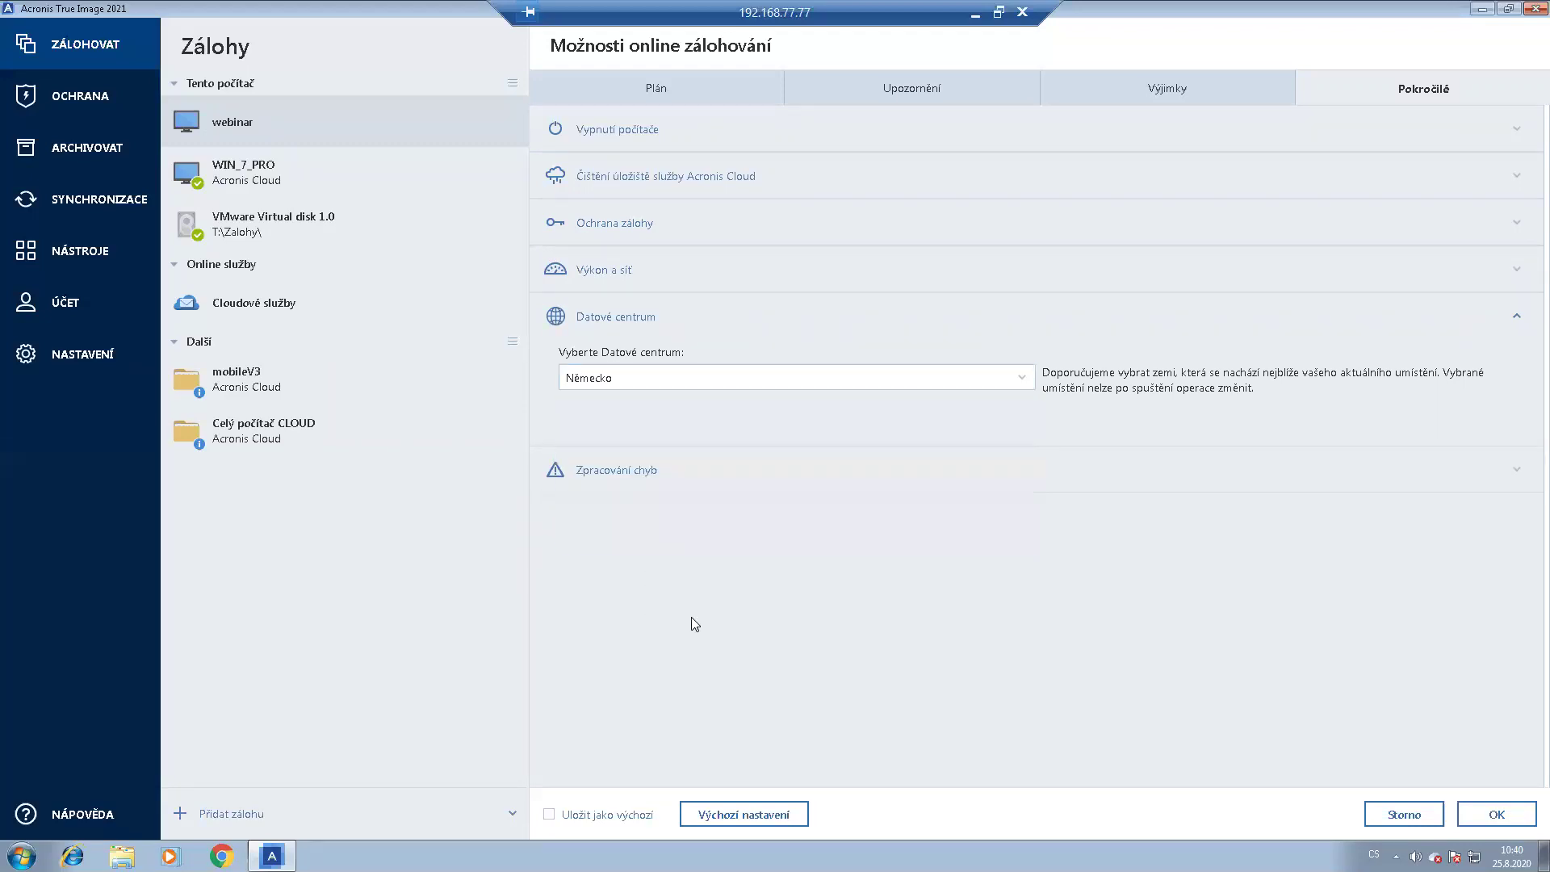
{"action": "left_click", "coordinate": [639, 454]}
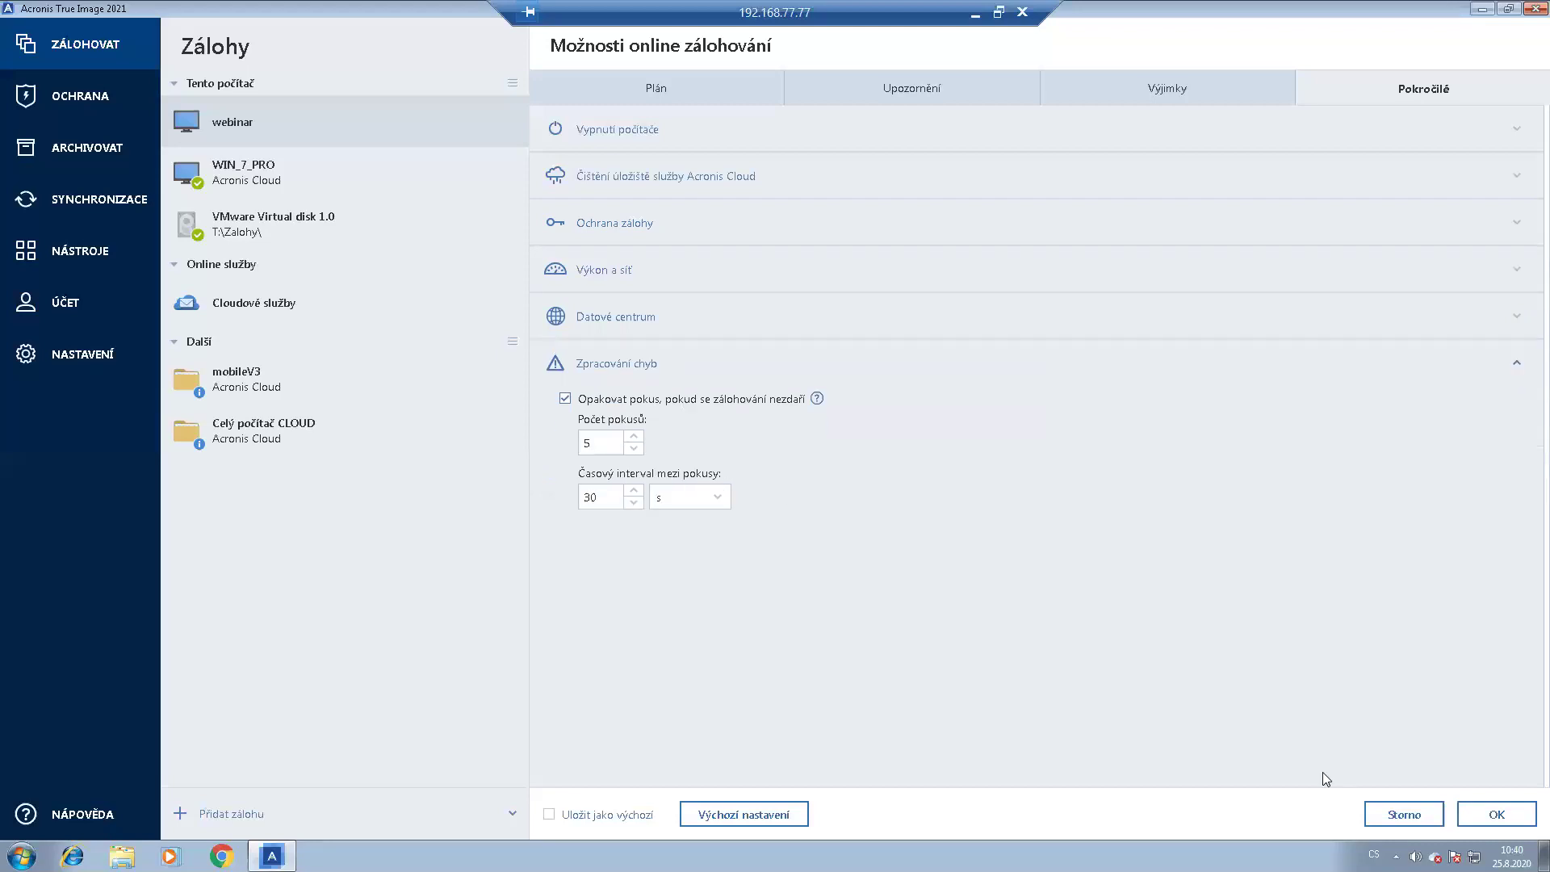
{"action": "left_click", "coordinate": [1400, 815]}
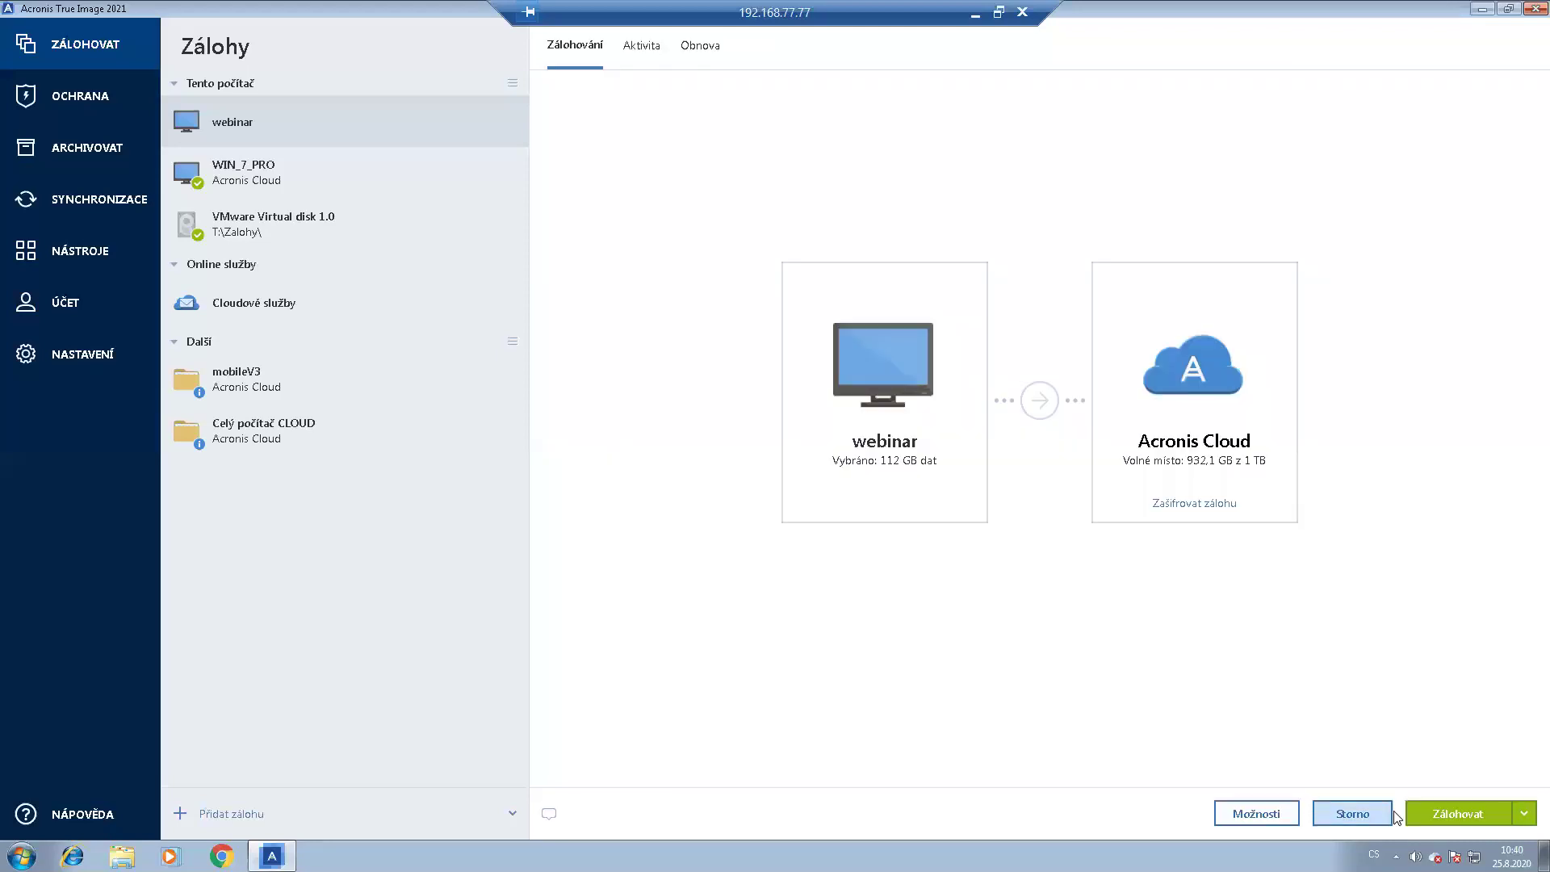
{"action": "left_click", "coordinate": [1148, 389]}
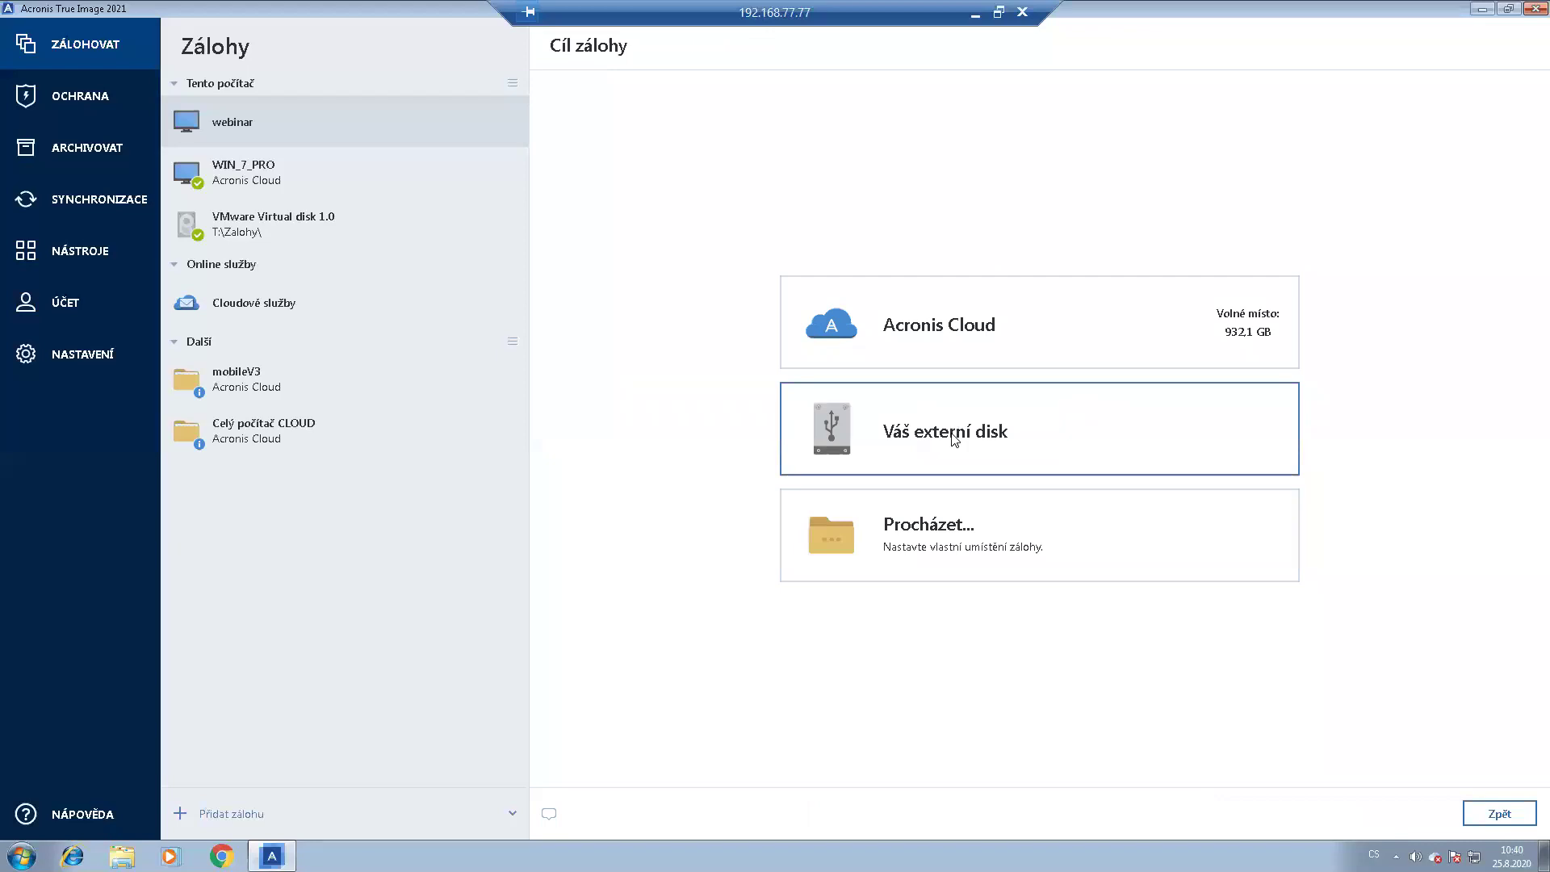
{"action": "left_click", "coordinate": [932, 522]}
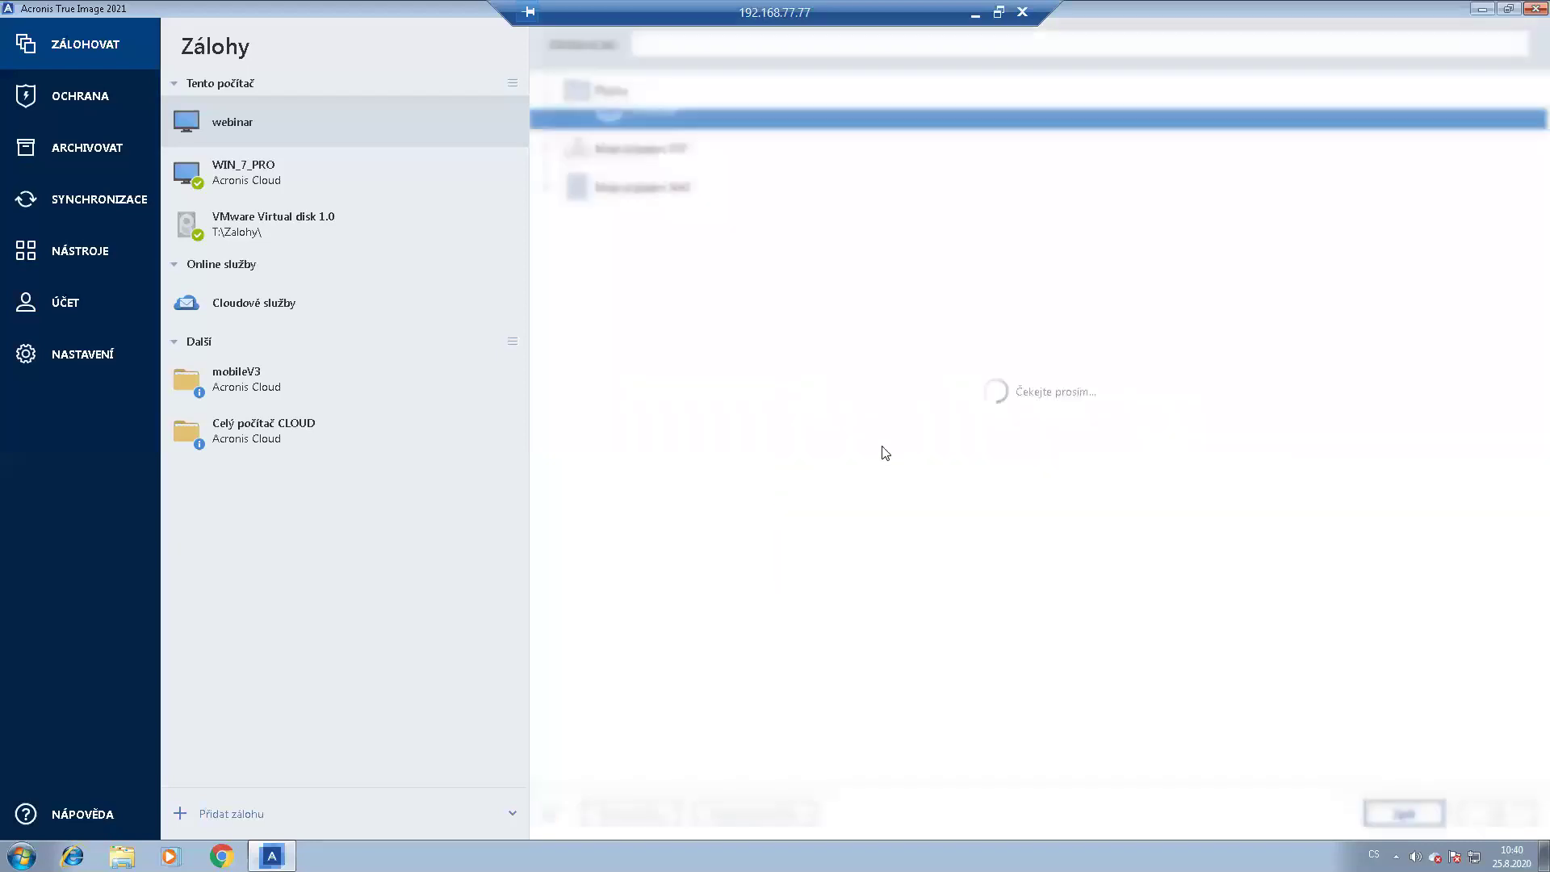
{"action": "left_click", "coordinate": [1406, 809]}
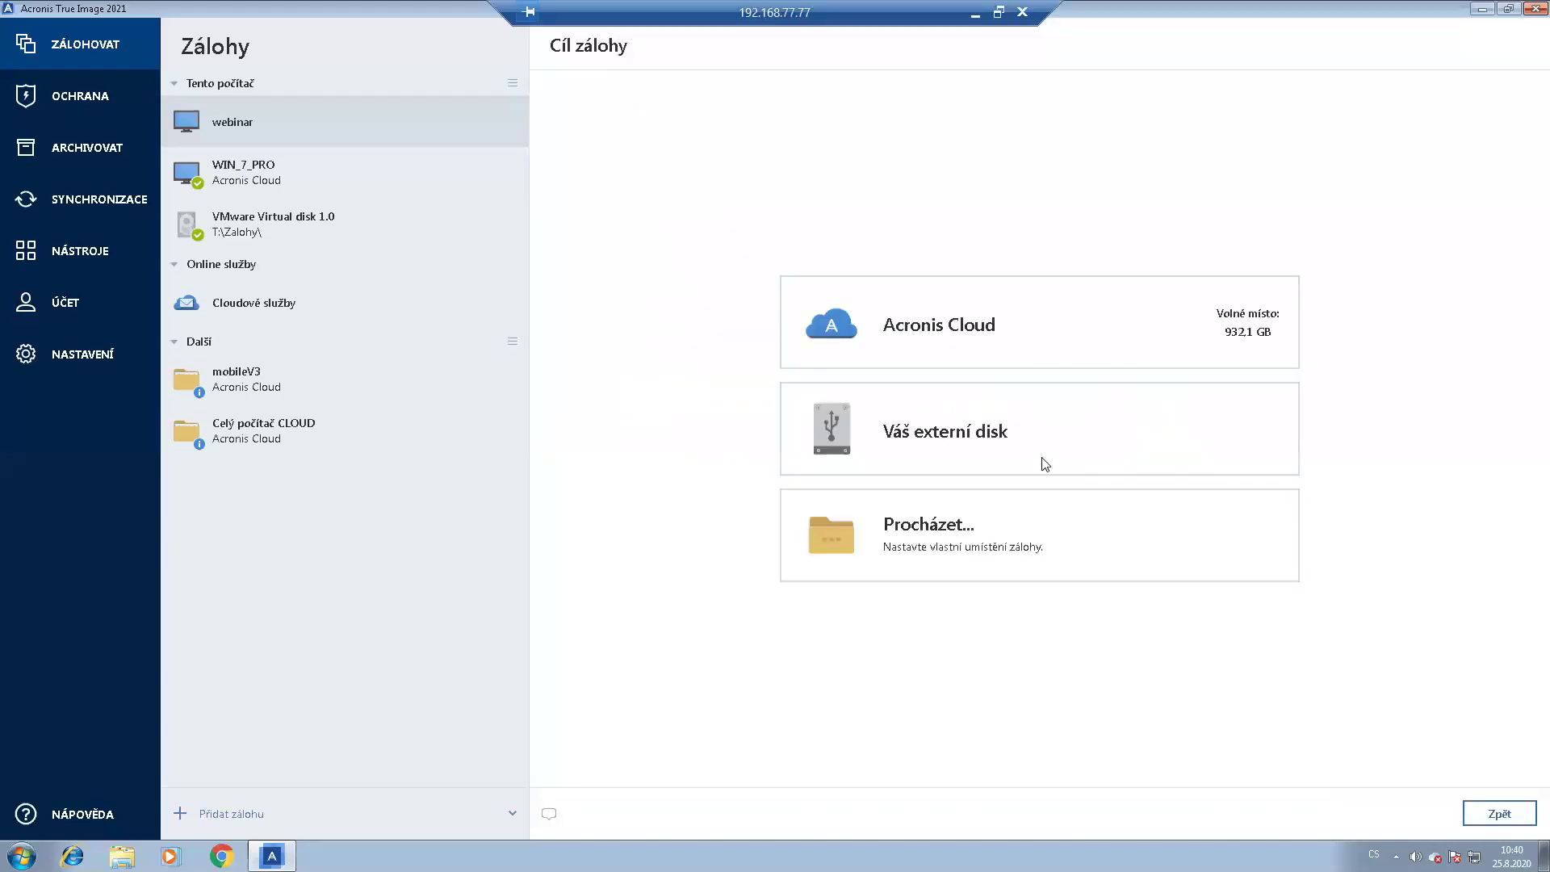
{"action": "left_click", "coordinate": [1506, 819]}
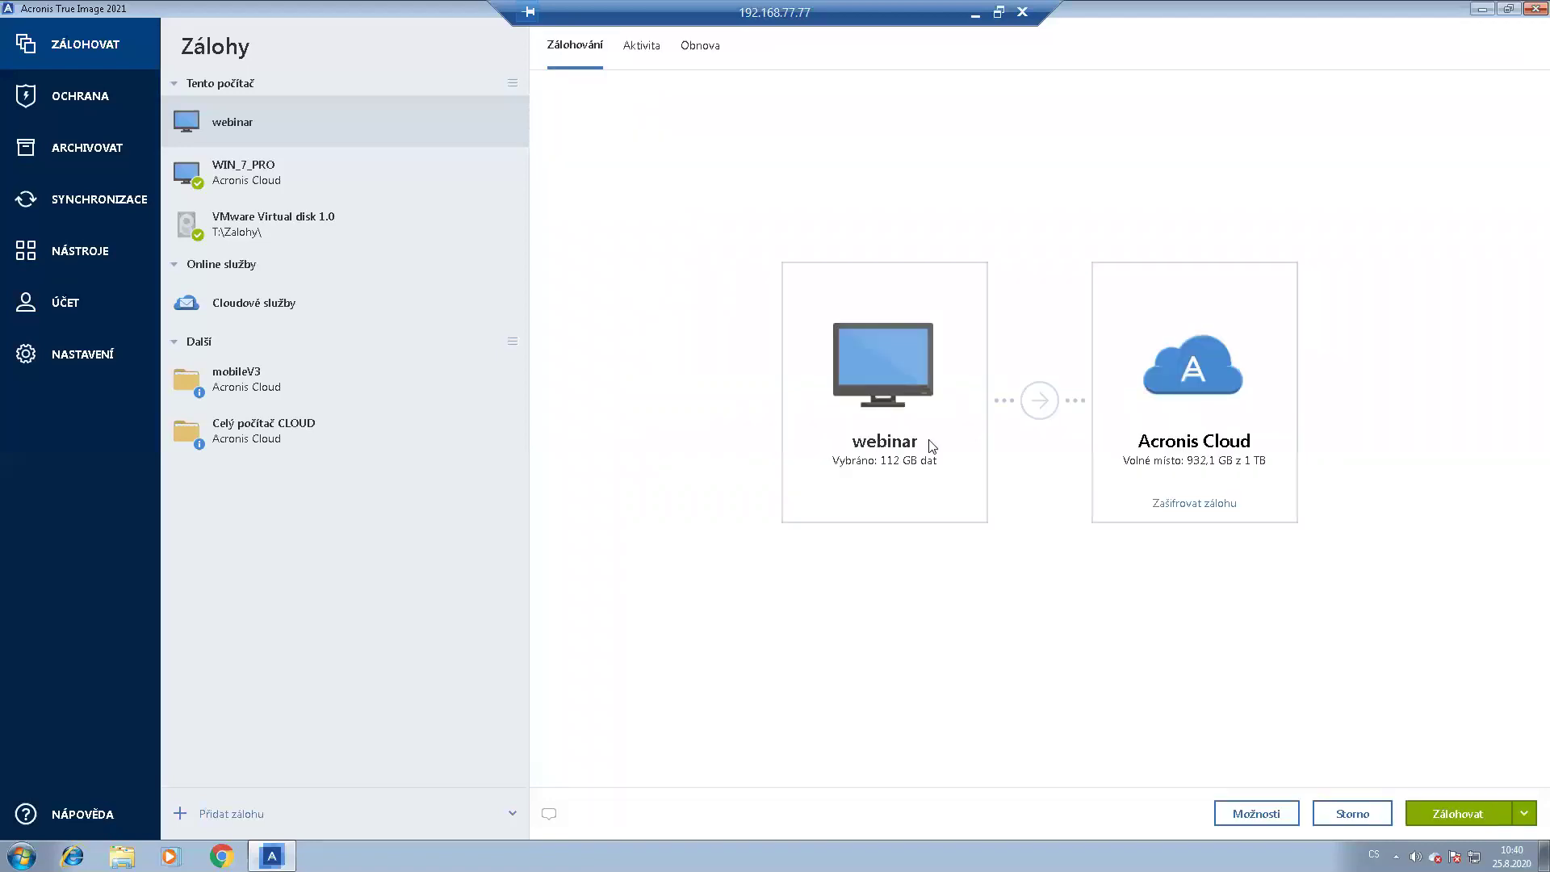
Change the webinar backup's source to disks and partitions (Disky a diskové oddíly), using Lokální disk (C:).
{"action": "left_click", "coordinate": [870, 392]}
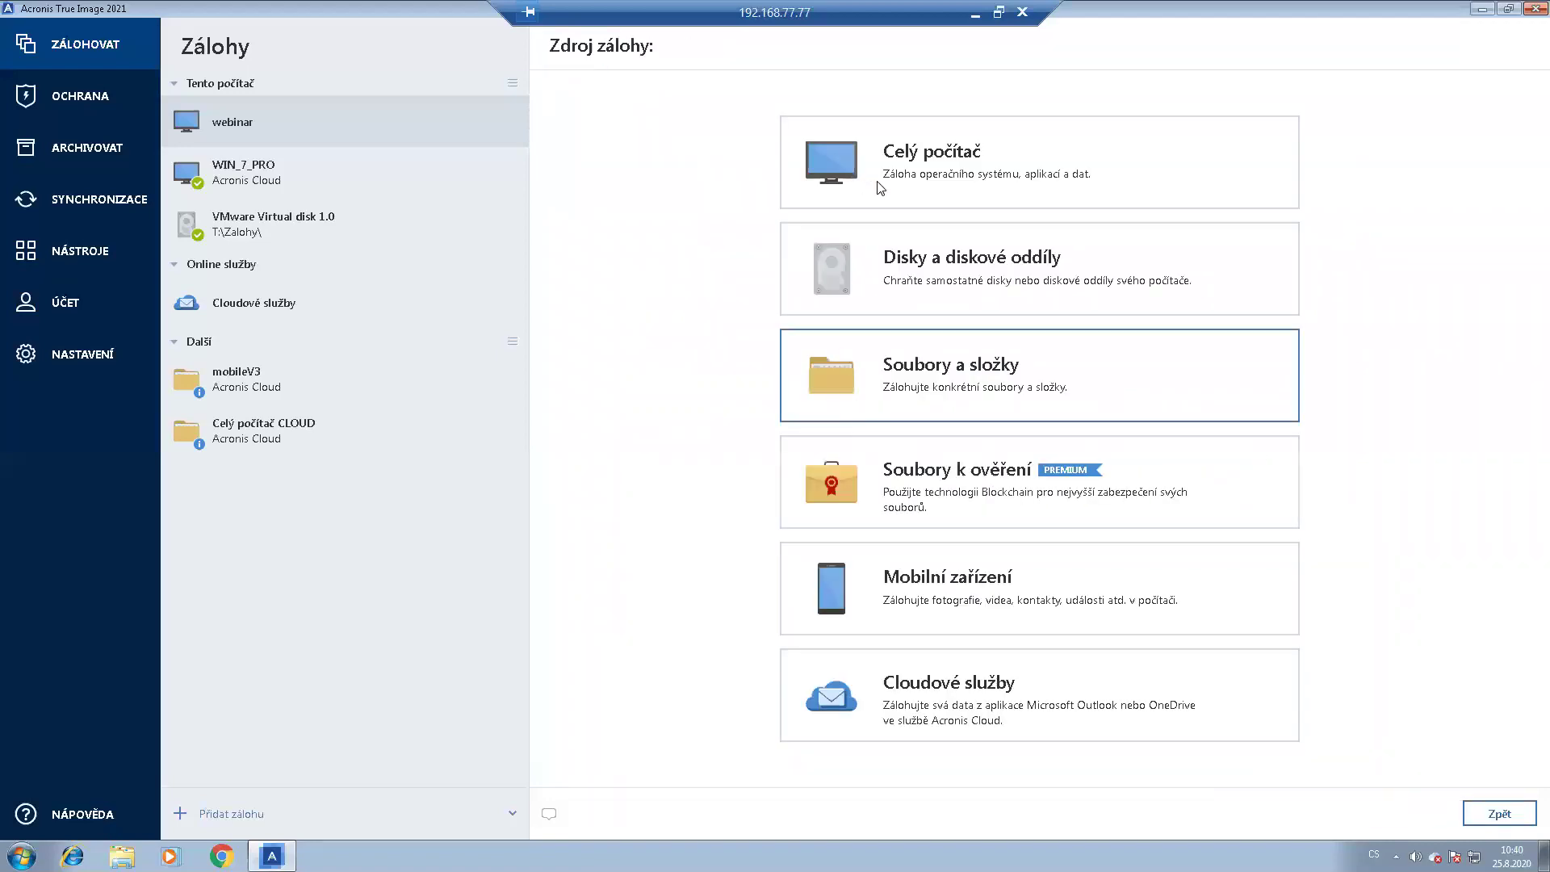
{"action": "left_click", "coordinate": [952, 291]}
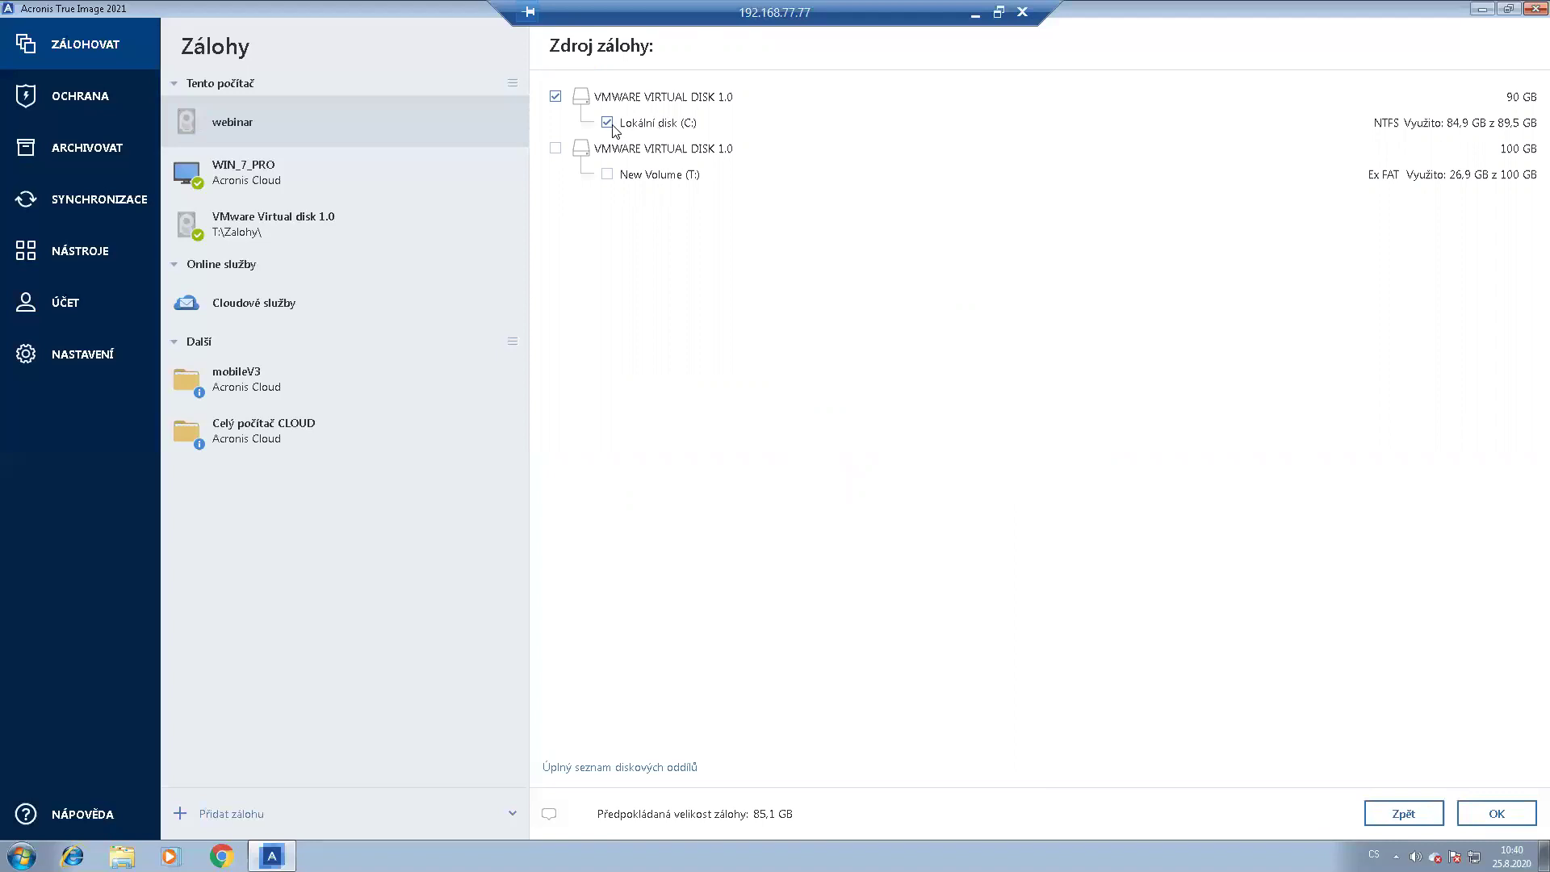
{"action": "left_click", "coordinate": [1495, 812]}
Set the webinar backup's destination to the custom location New Volume (T:).
{"action": "left_click", "coordinate": [1192, 426]}
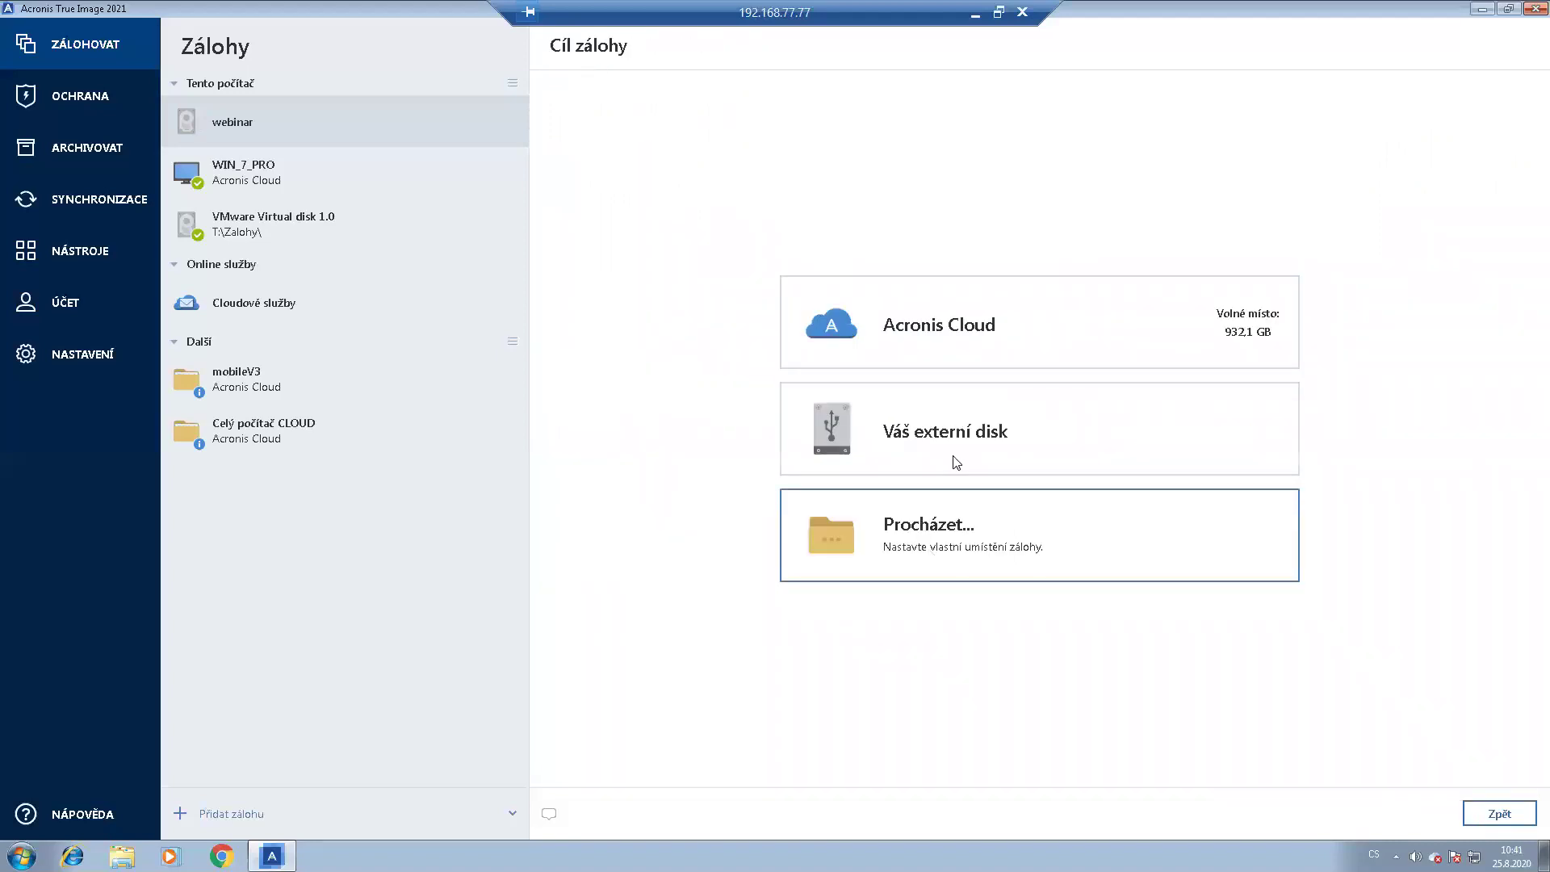
{"action": "left_click", "coordinate": [923, 526]}
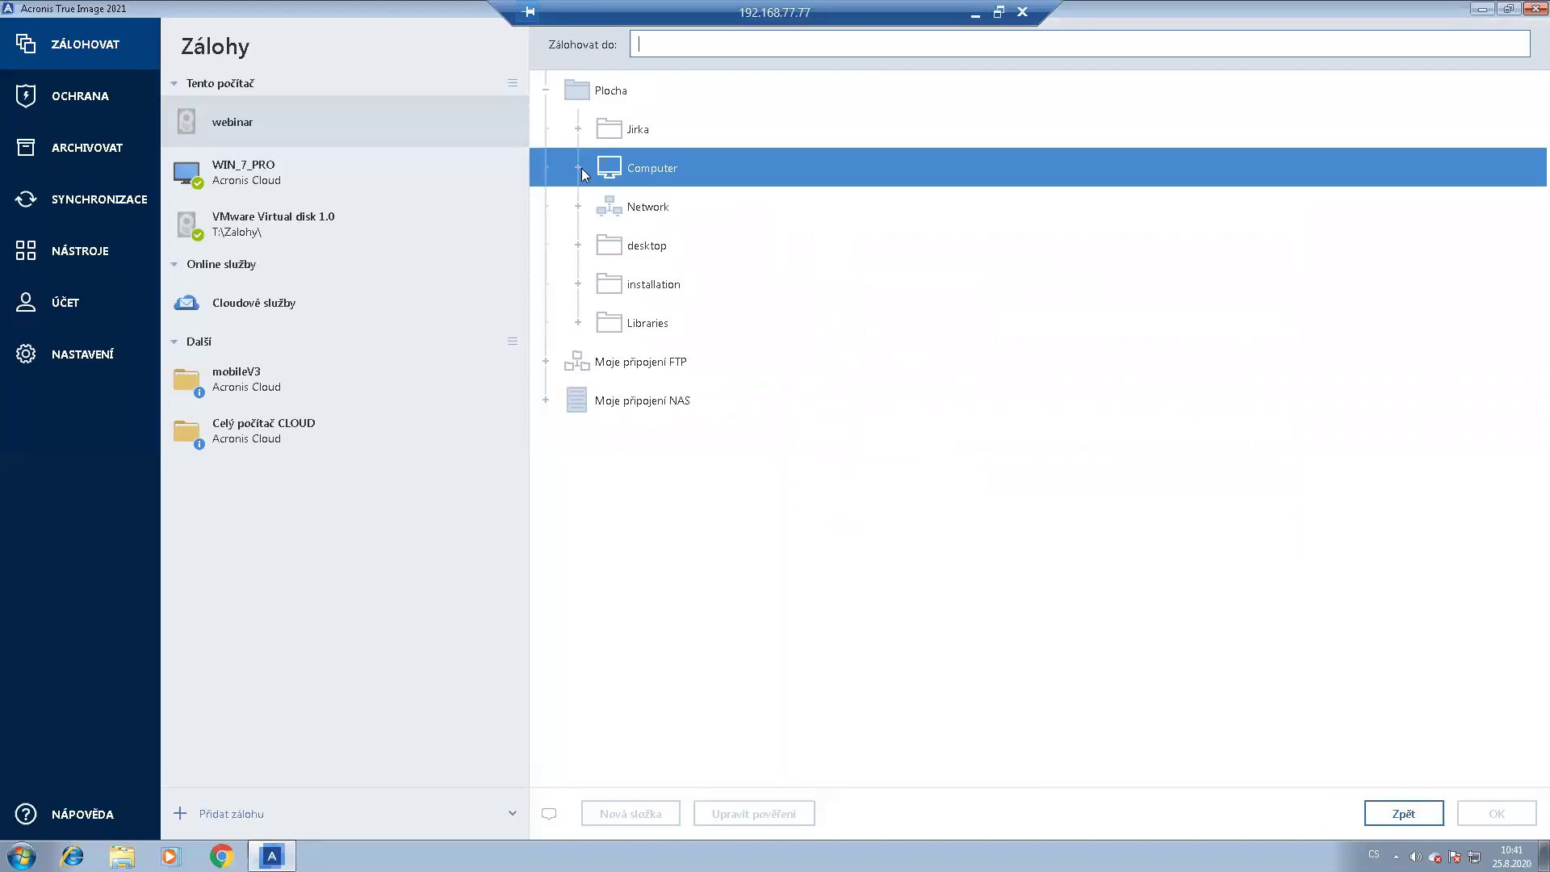
{"action": "left_click", "coordinate": [578, 167]}
{"action": "left_click", "coordinate": [680, 247]}
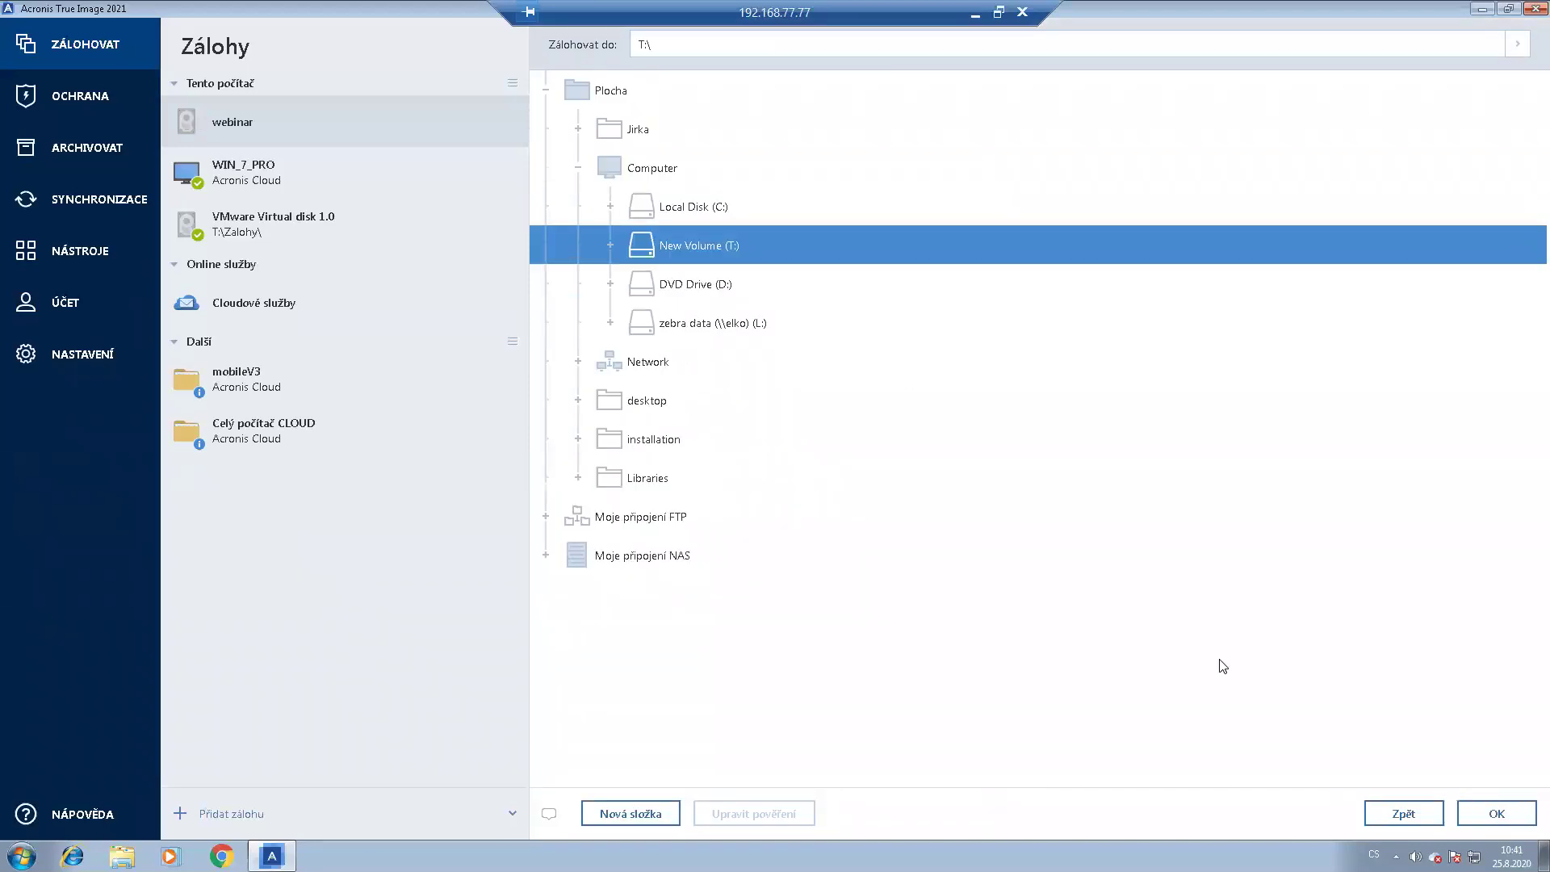
{"action": "left_click", "coordinate": [1498, 812]}
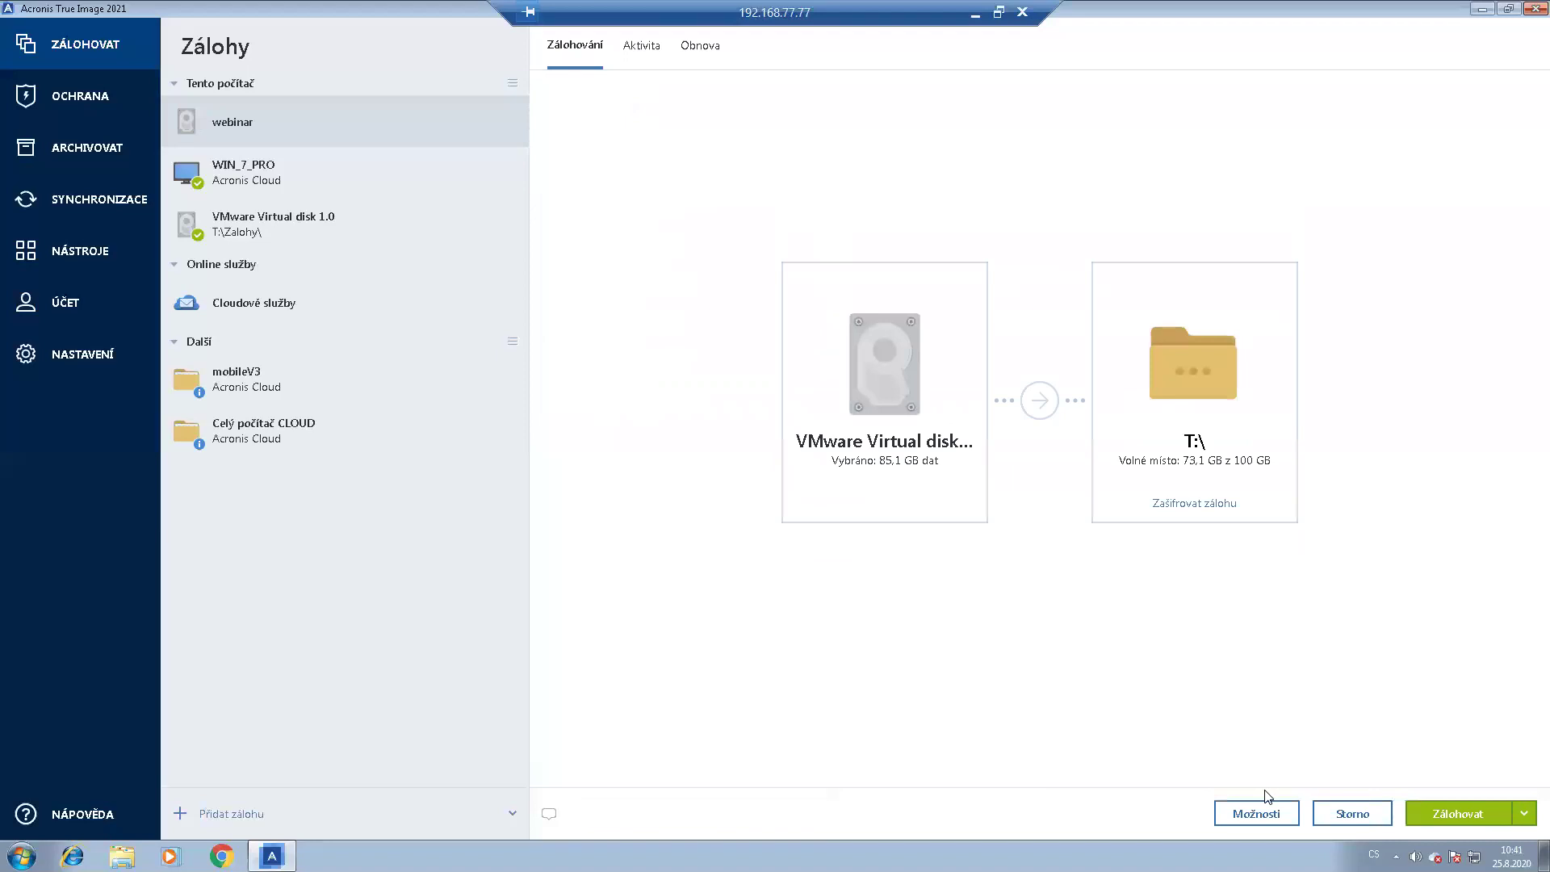
Try the version chain, differential and custom schemes in the disk backup options, and cancel the options.
{"action": "left_click", "coordinate": [1239, 815]}
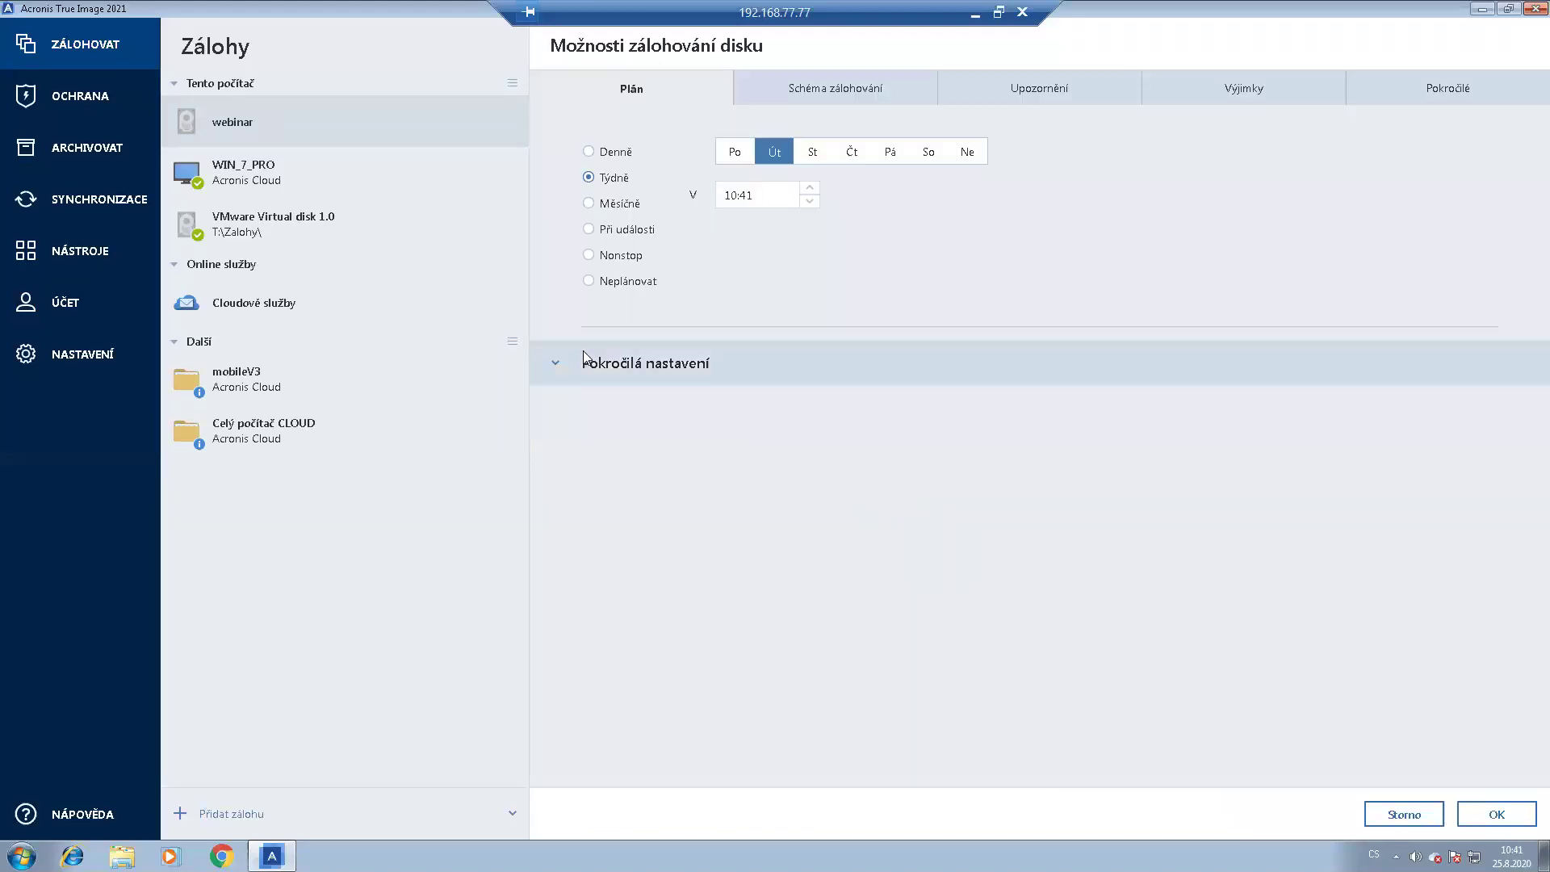
{"action": "left_click", "coordinate": [601, 360]}
{"action": "left_click", "coordinate": [805, 89]}
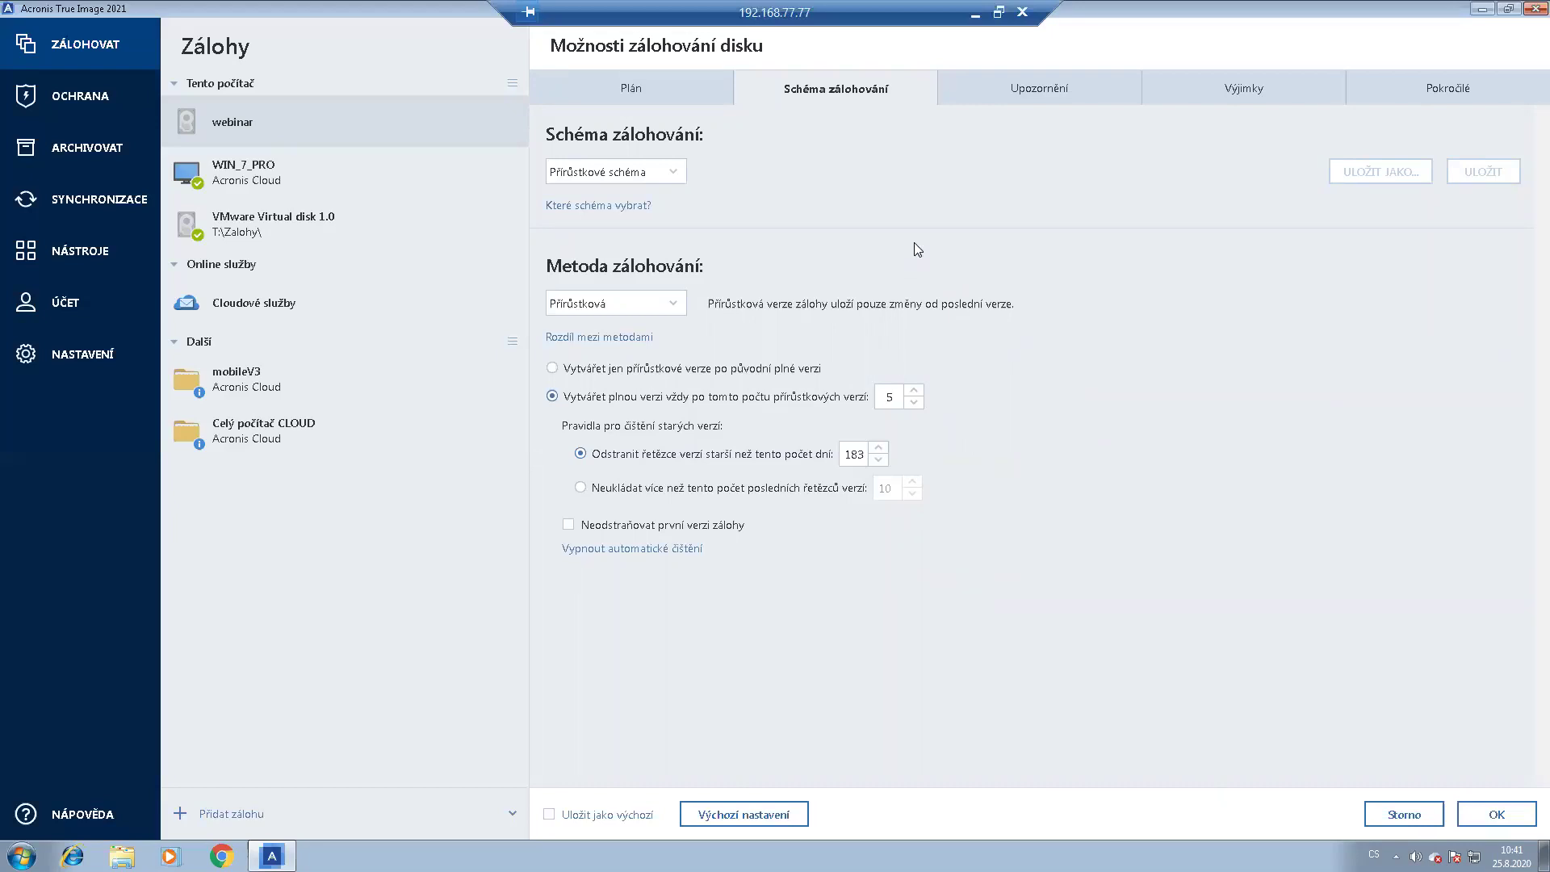
{"action": "left_click", "coordinate": [678, 174]}
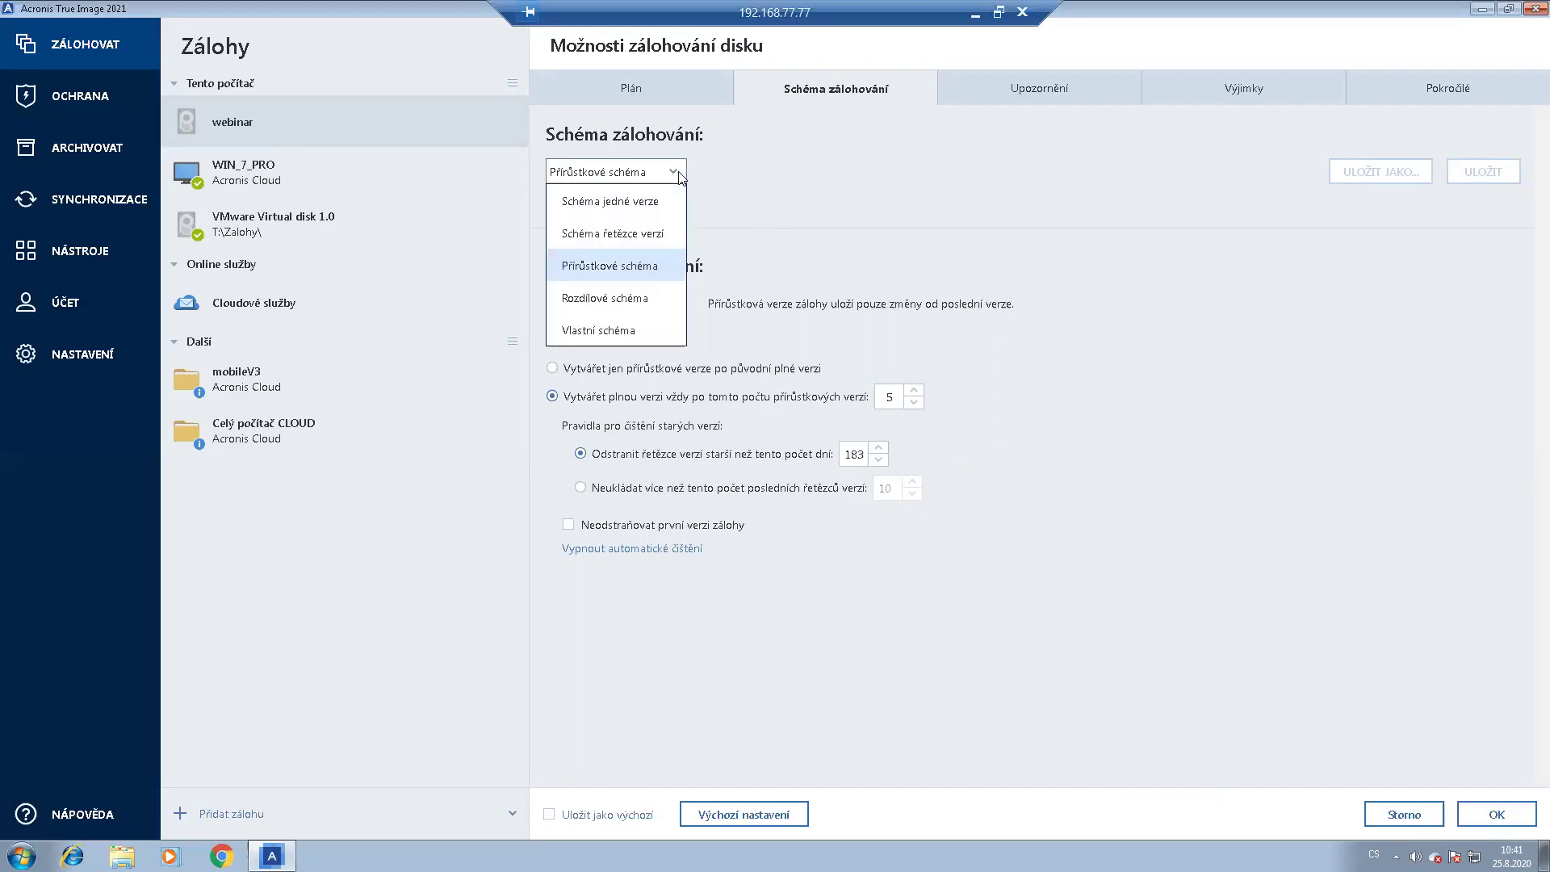
{"action": "left_click", "coordinate": [644, 238]}
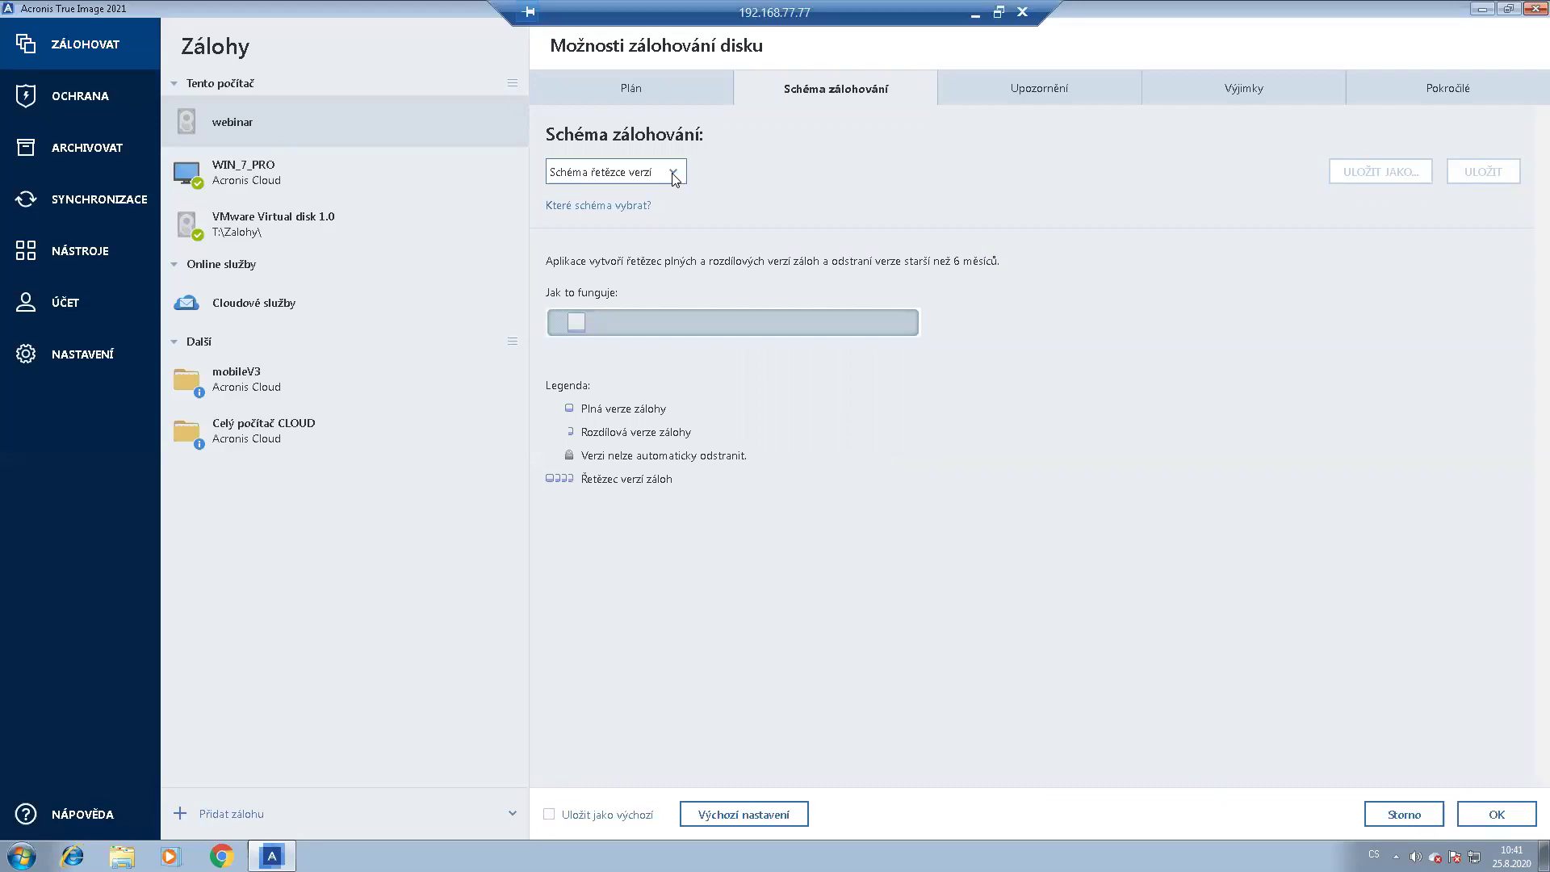
{"action": "left_click", "coordinate": [674, 171]}
{"action": "left_click", "coordinate": [632, 311]}
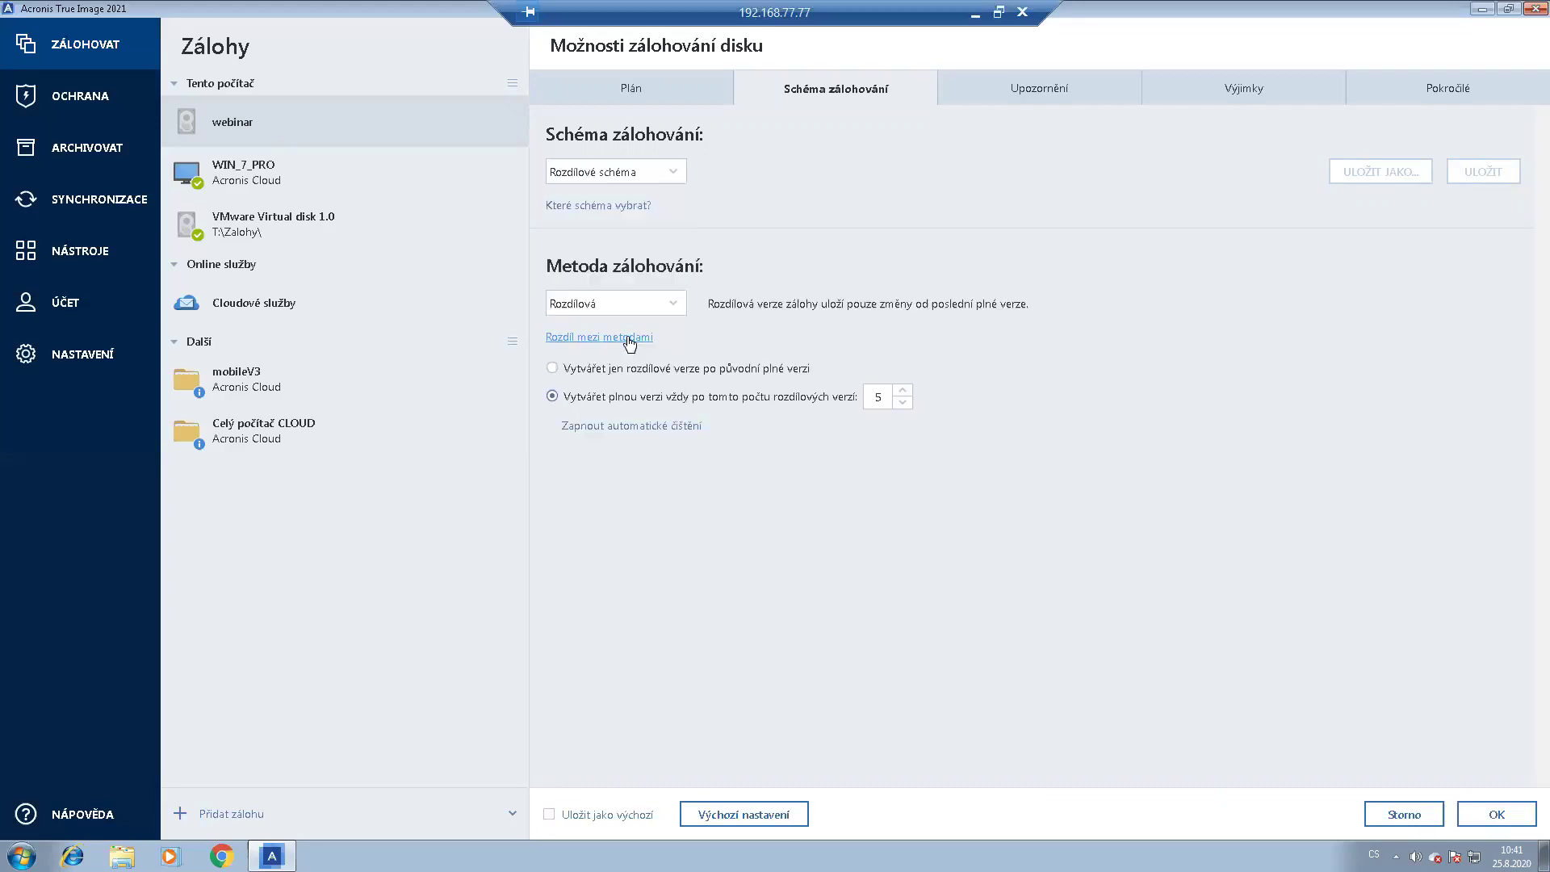
{"action": "left_click", "coordinate": [657, 171]}
{"action": "left_click", "coordinate": [620, 337]}
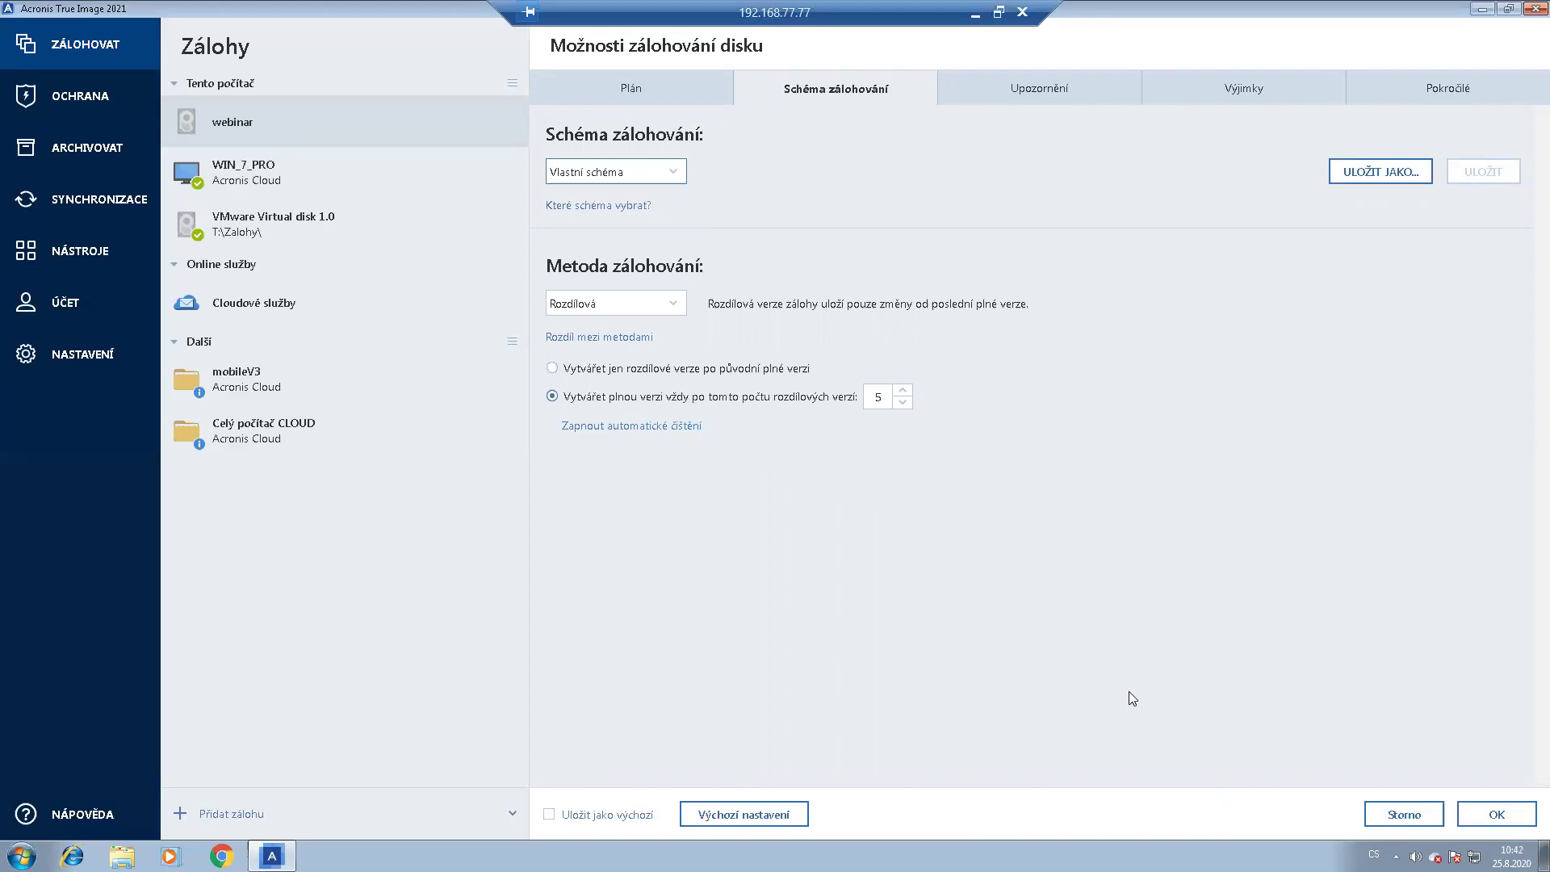
{"action": "left_click", "coordinate": [1381, 815]}
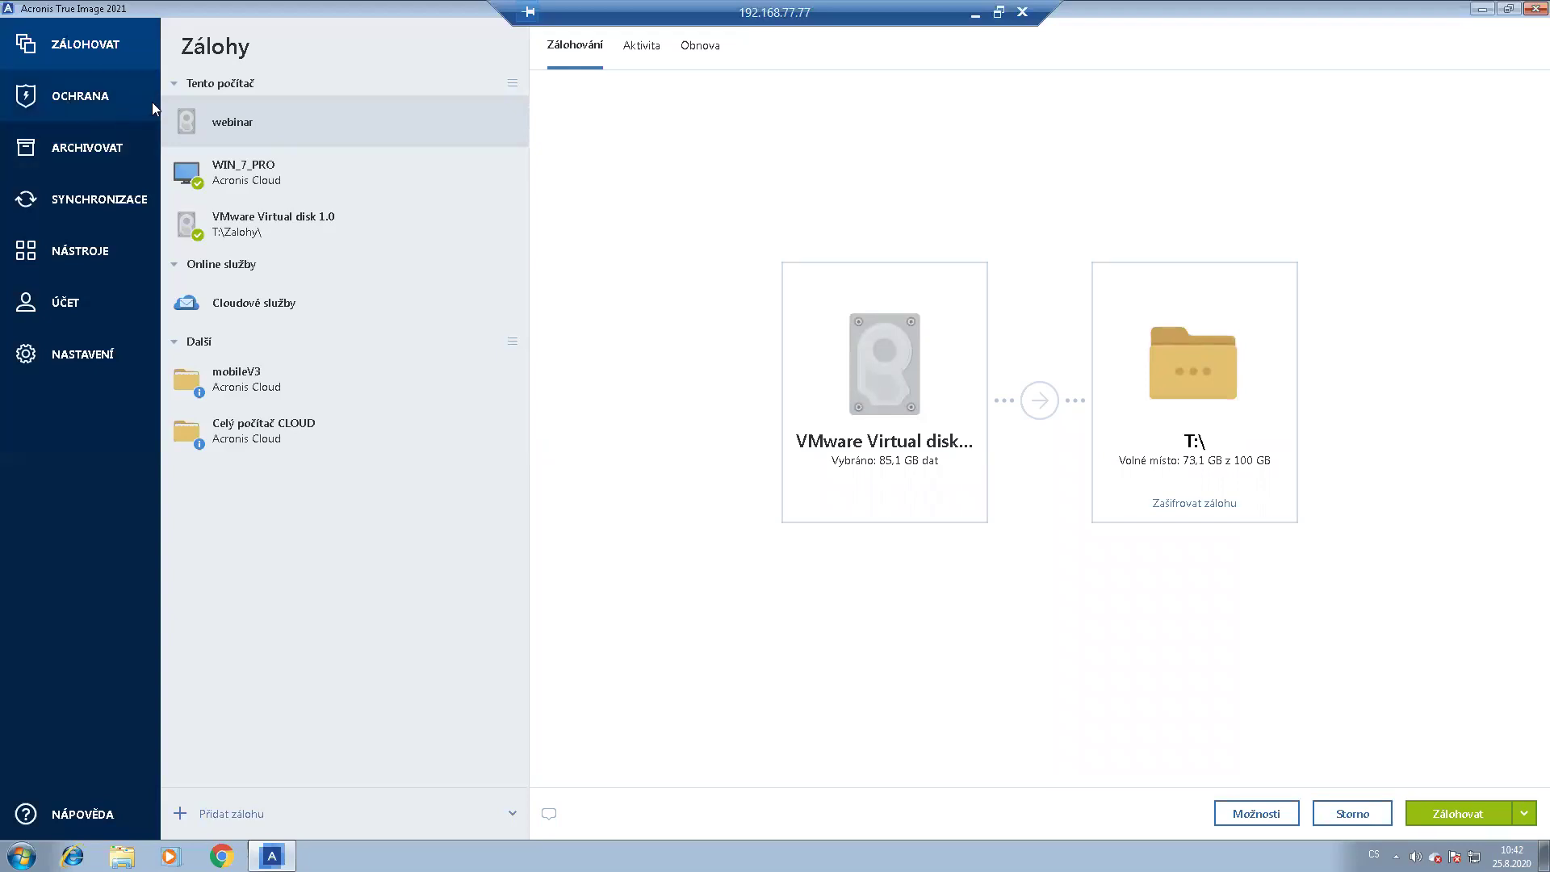
Discard the webinar backup configuration, switch to the protection section (Ochrana) and view its detected problems and quarantine lists.
{"action": "left_click", "coordinate": [84, 97]}
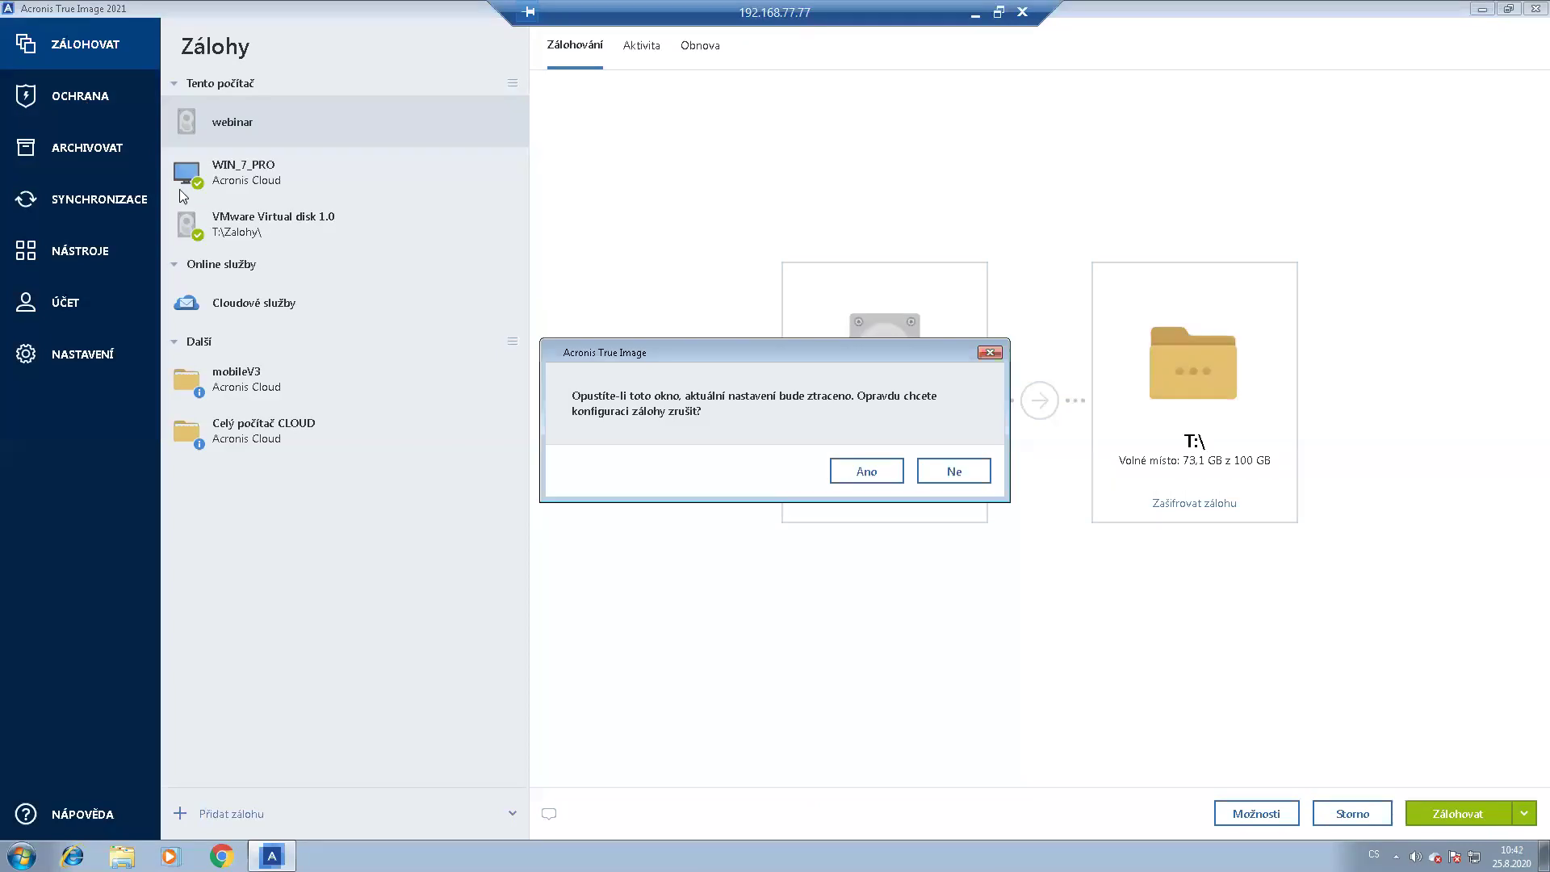
{"action": "left_click", "coordinate": [867, 473]}
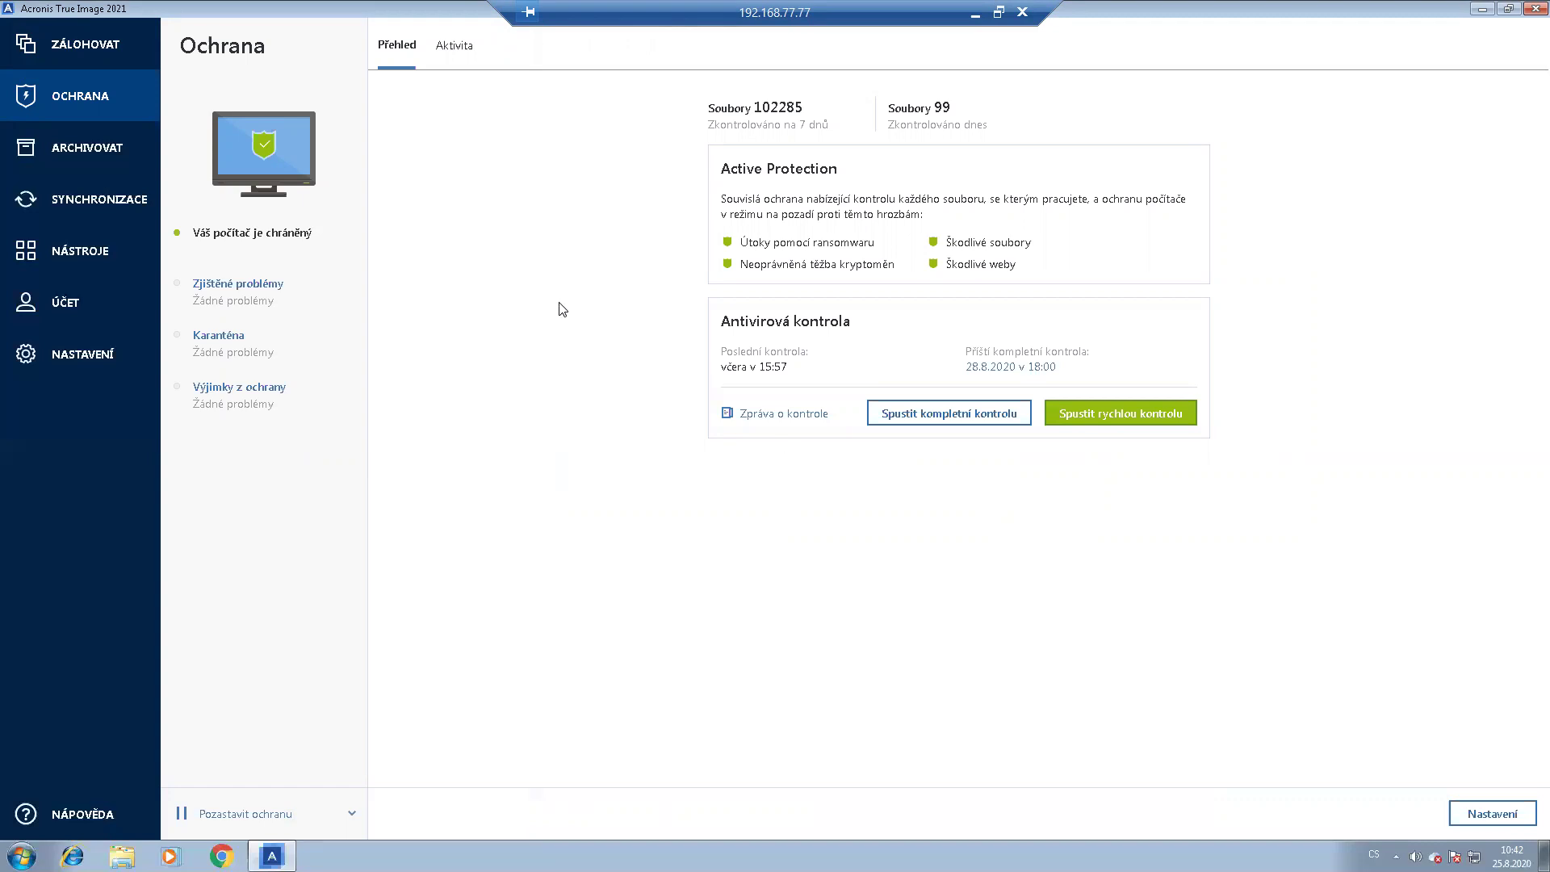
{"action": "left_click", "coordinate": [236, 289]}
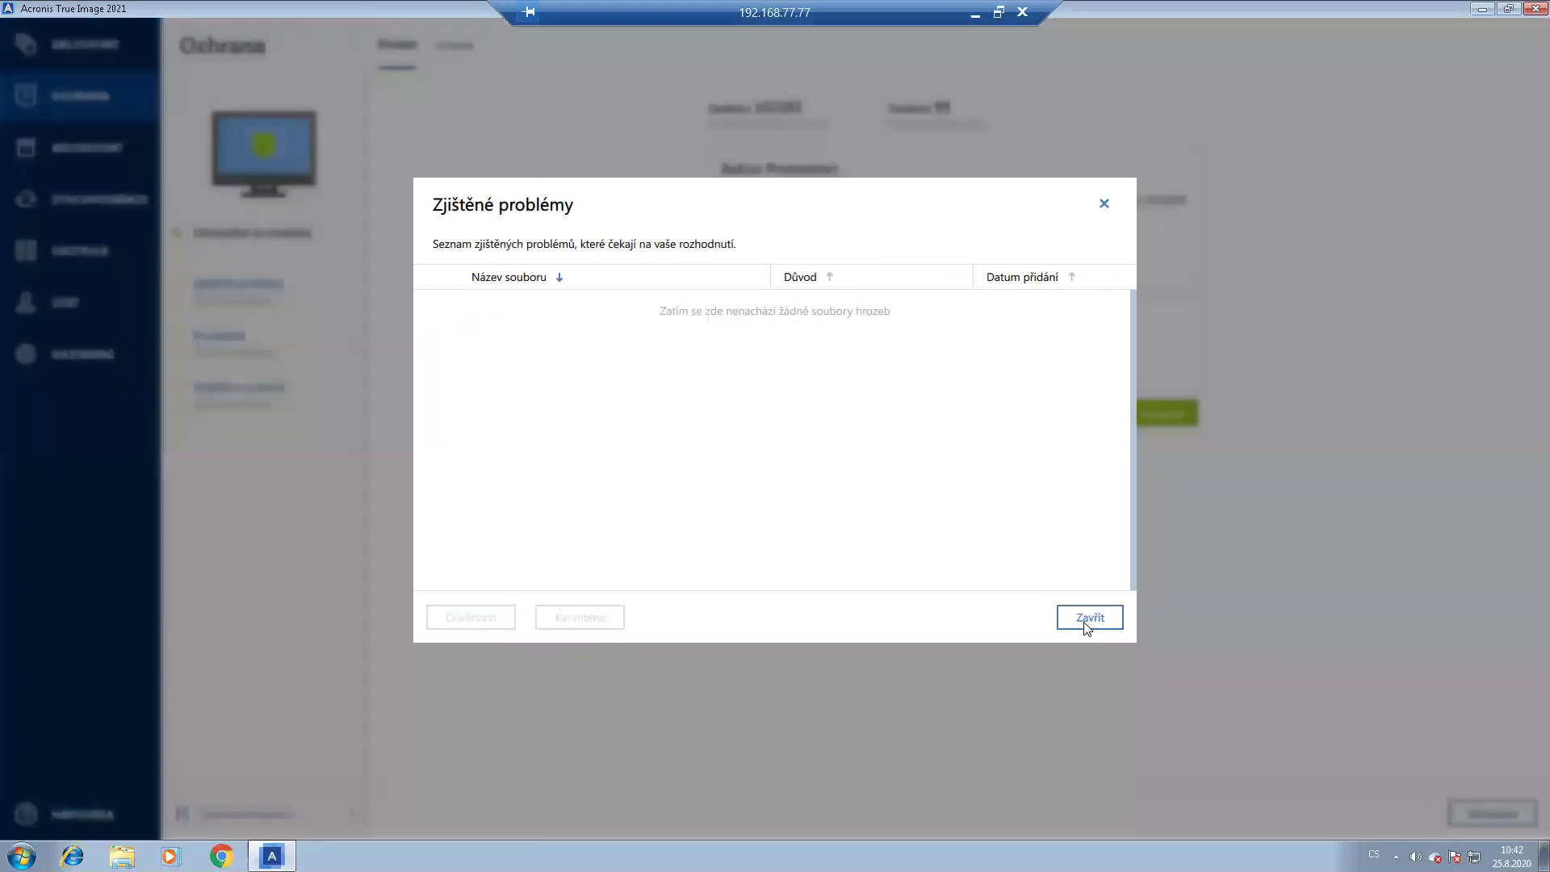
{"action": "left_click", "coordinate": [1087, 621]}
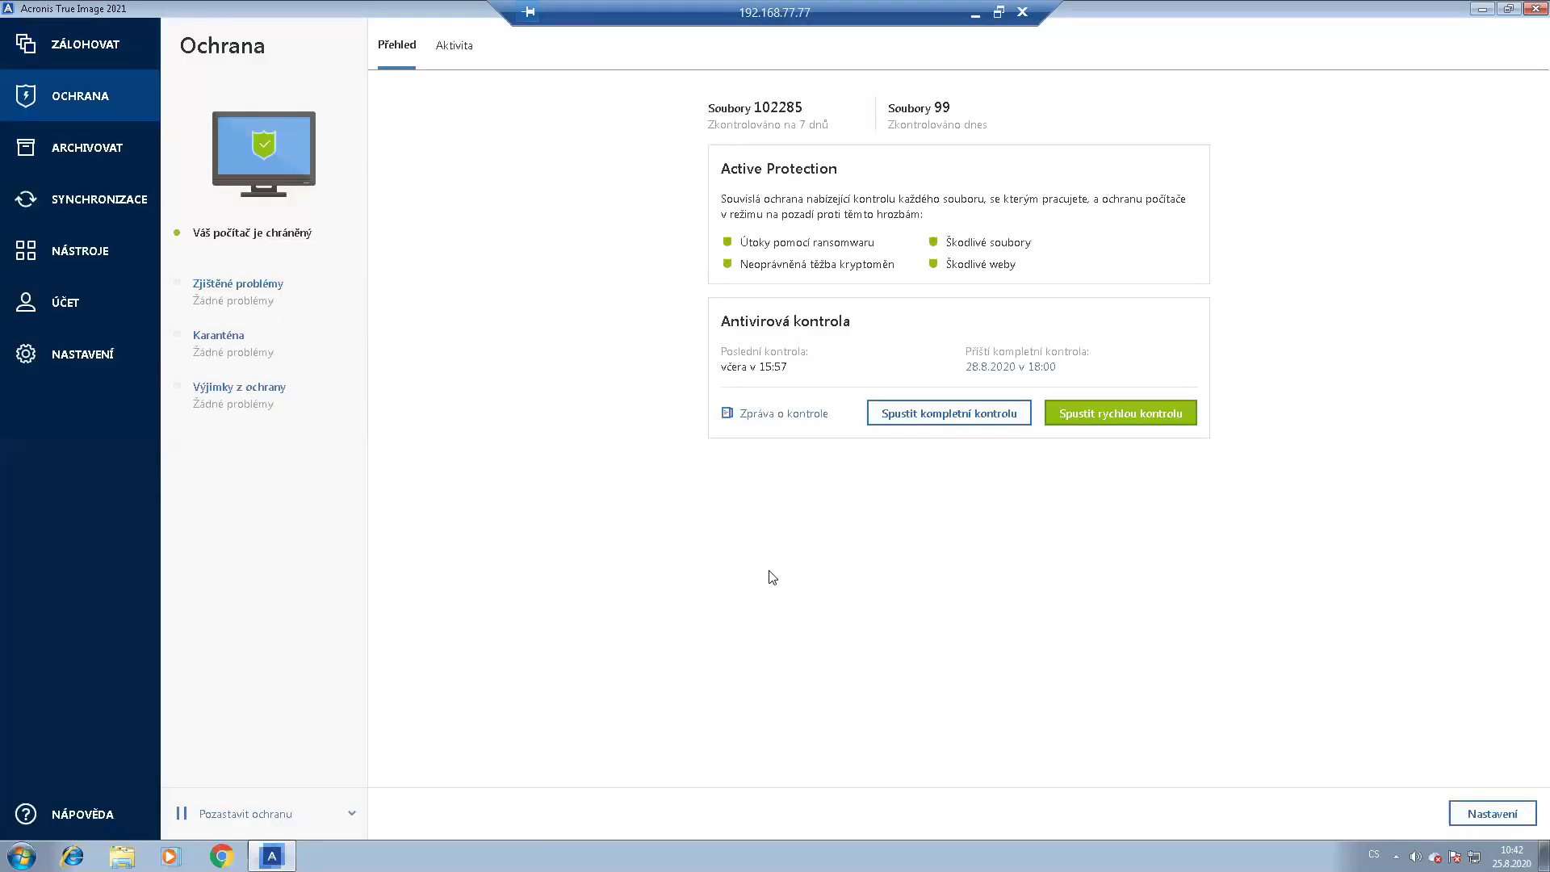
{"action": "left_click", "coordinate": [220, 337]}
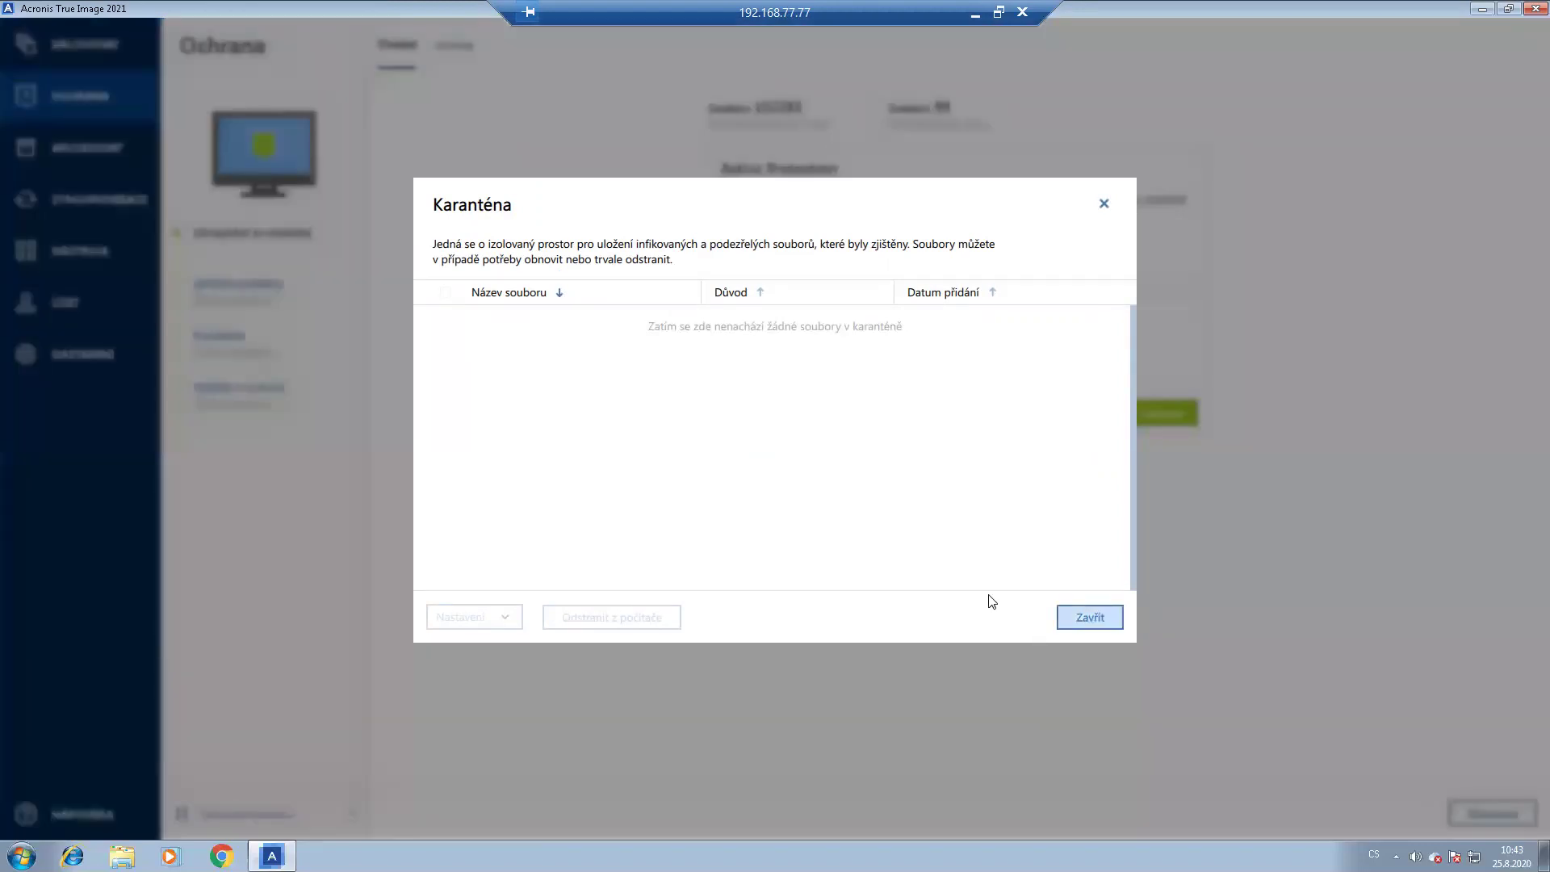
{"action": "key", "text": "Escape"}
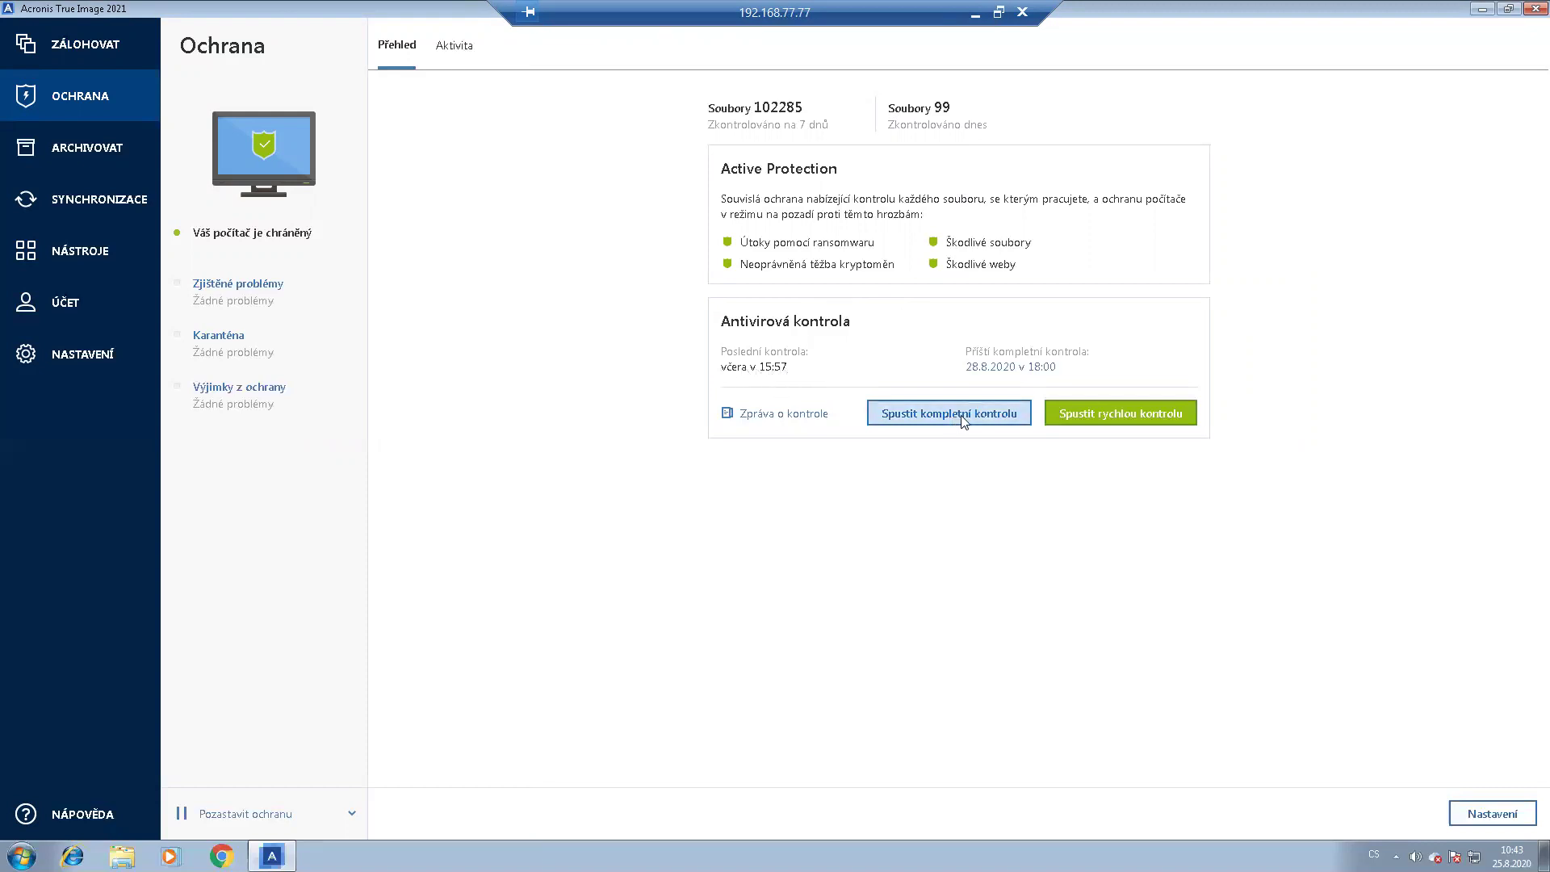
View the protection activity and the pause-protection options, dismiss them without pausing and open the protection settings for Active Protection.
{"action": "left_click", "coordinate": [460, 46]}
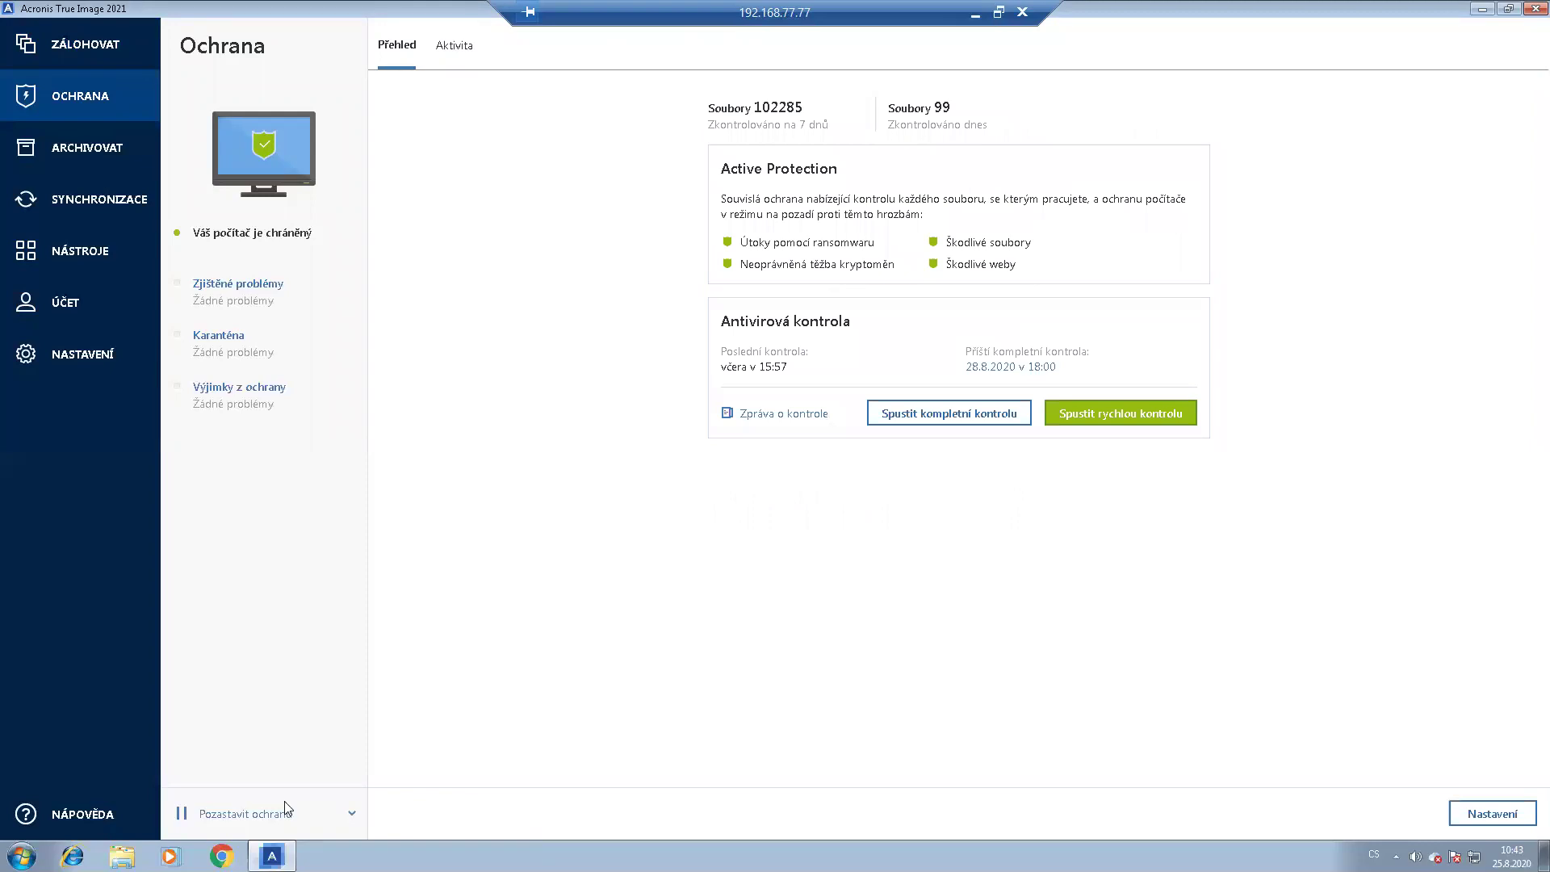
{"action": "left_click", "coordinate": [219, 815]}
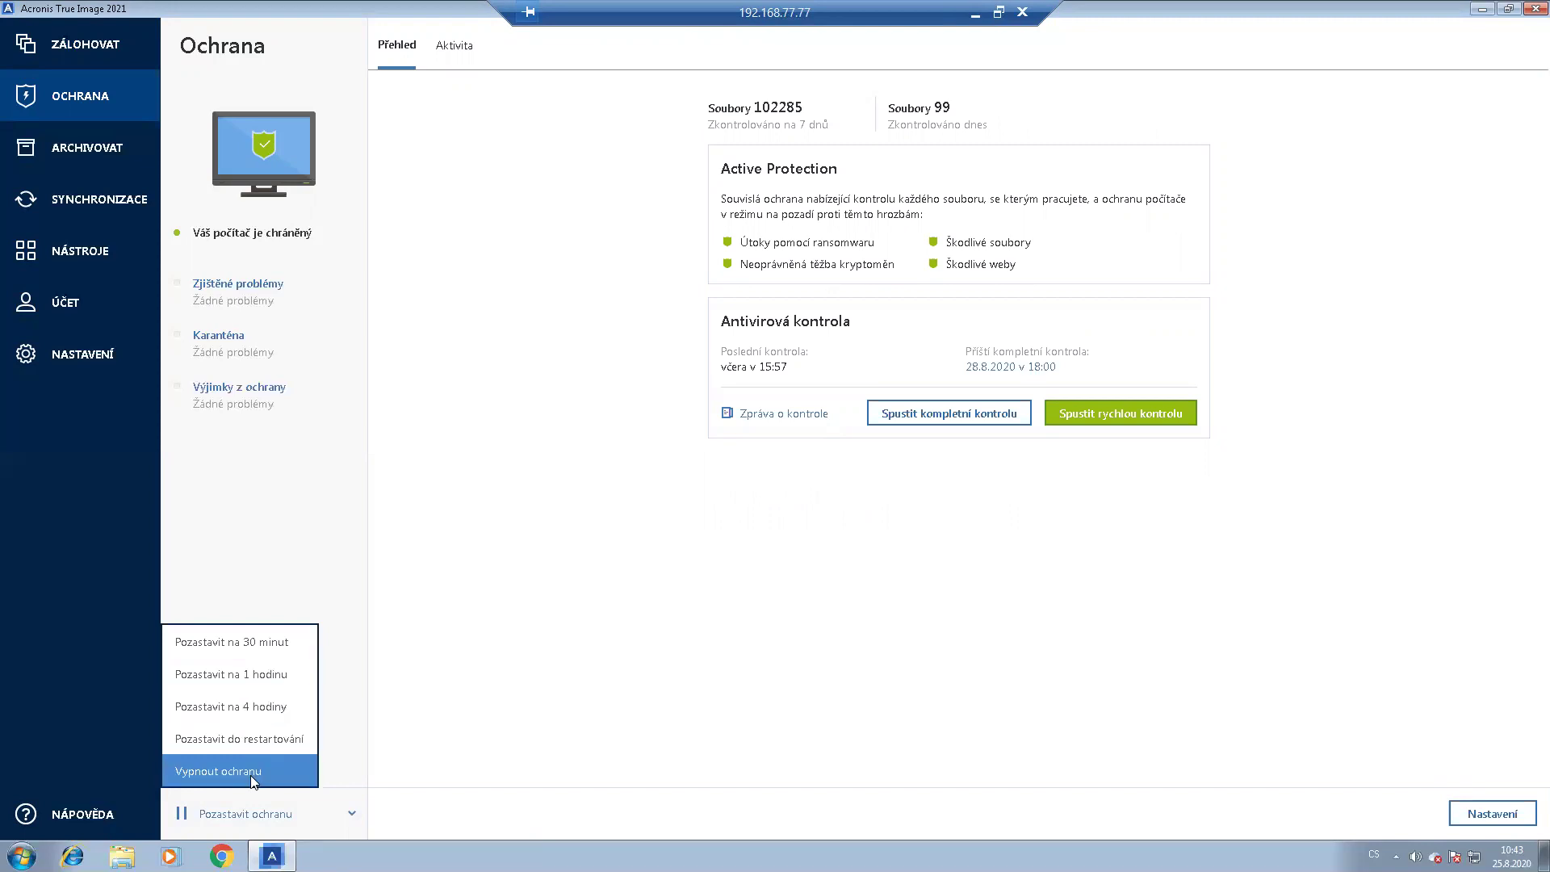
{"action": "left_click", "coordinate": [598, 637]}
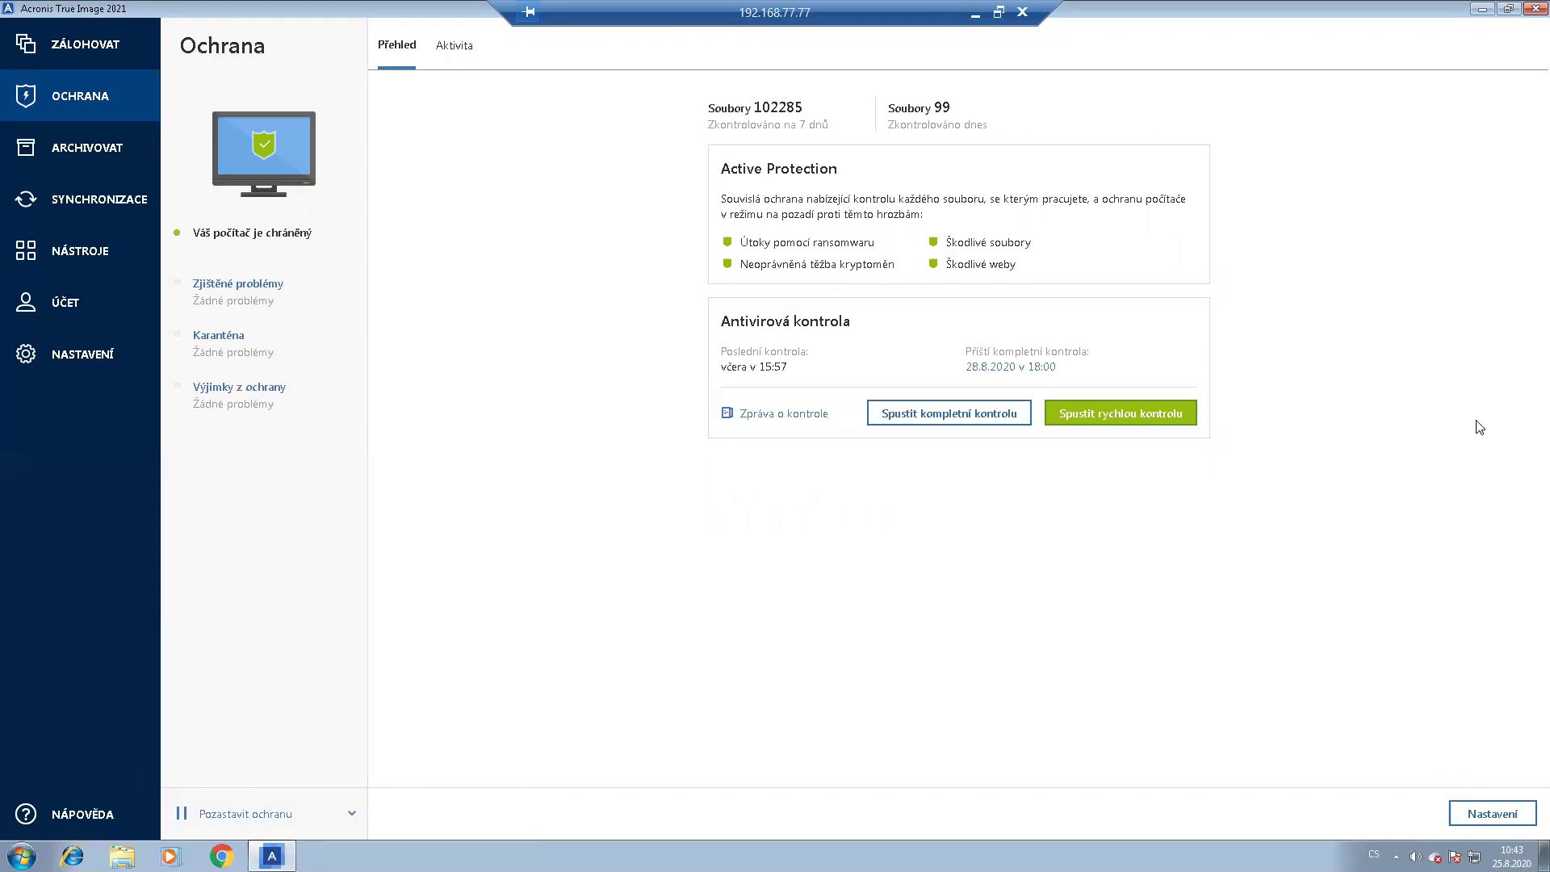
{"action": "left_click", "coordinate": [1488, 815]}
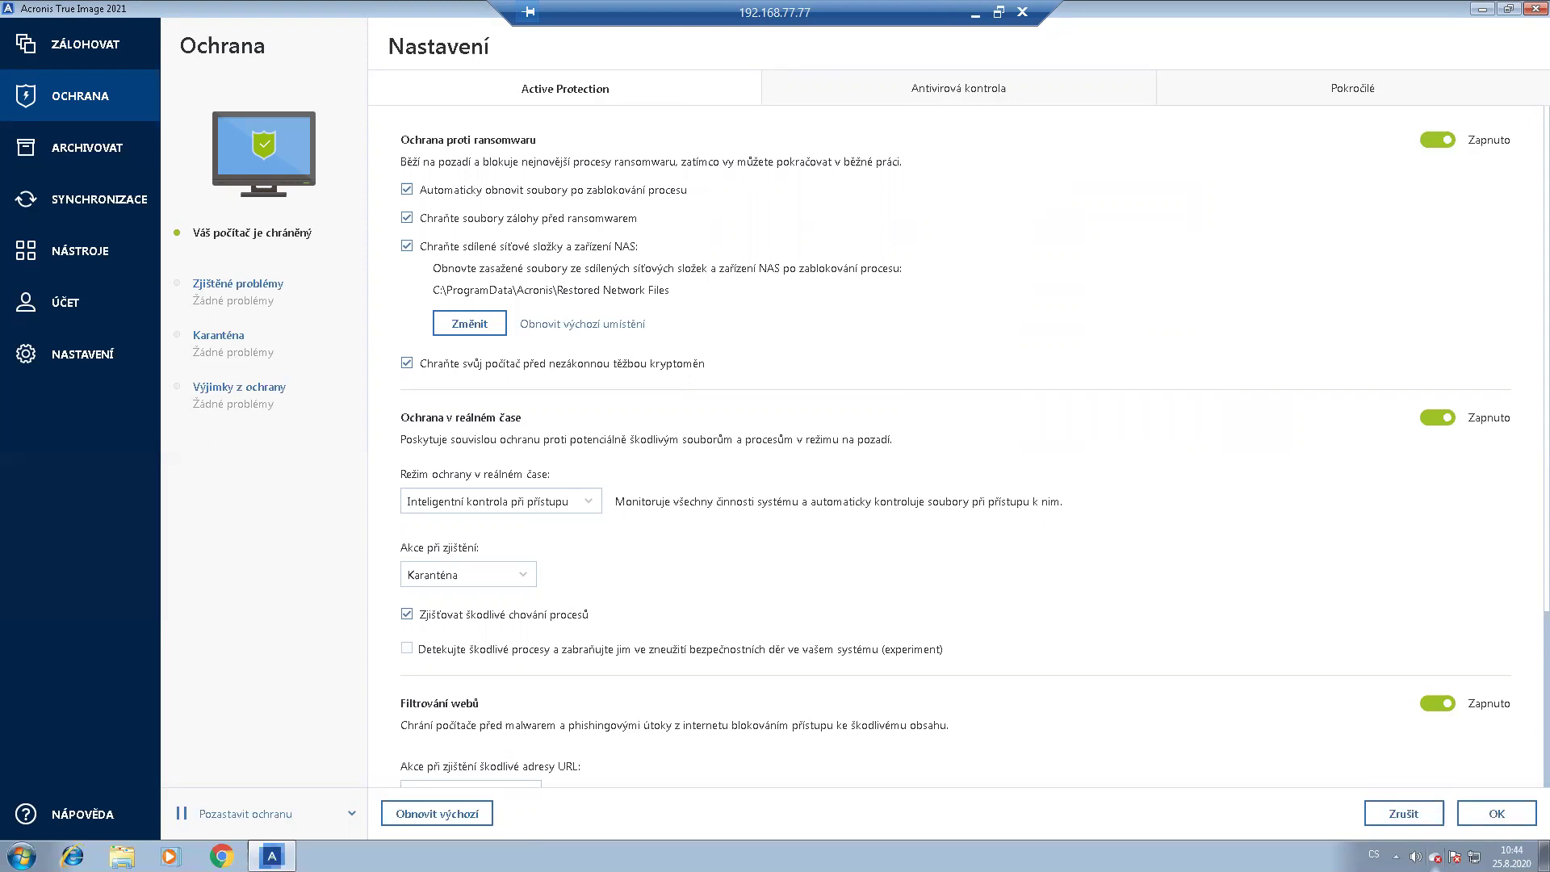
Examine the real-time protection modes and the web filtering actions for malicious URLs in the Active Protection settings, keeping the current choices.
{"action": "scroll", "coordinate": [1381, 661], "scroll_direction": "down", "scroll_amount": 1}
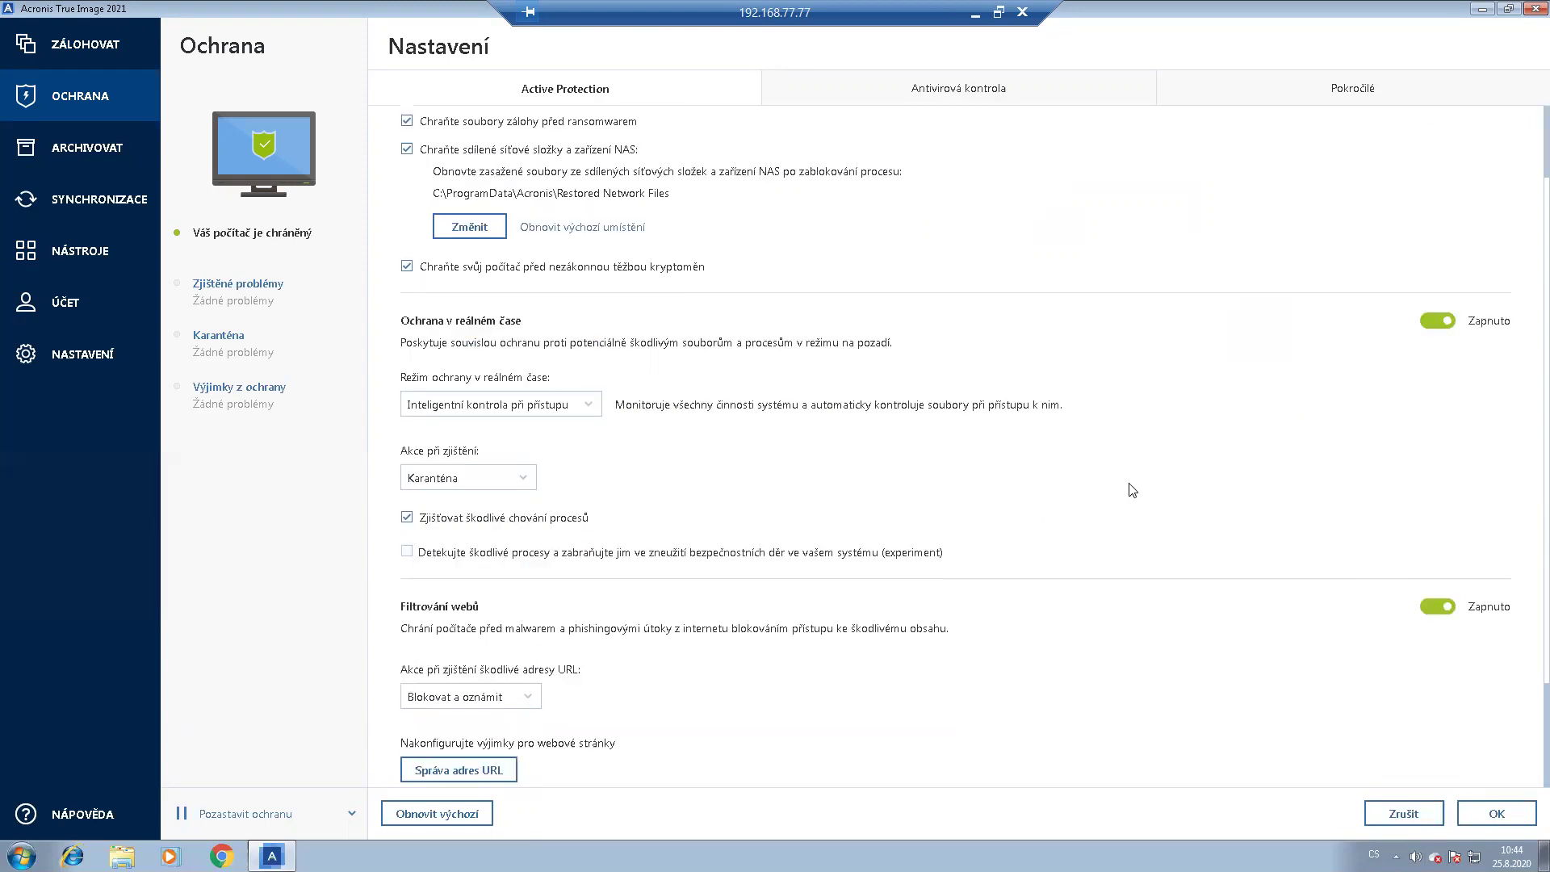
{"action": "left_click", "coordinate": [586, 406]}
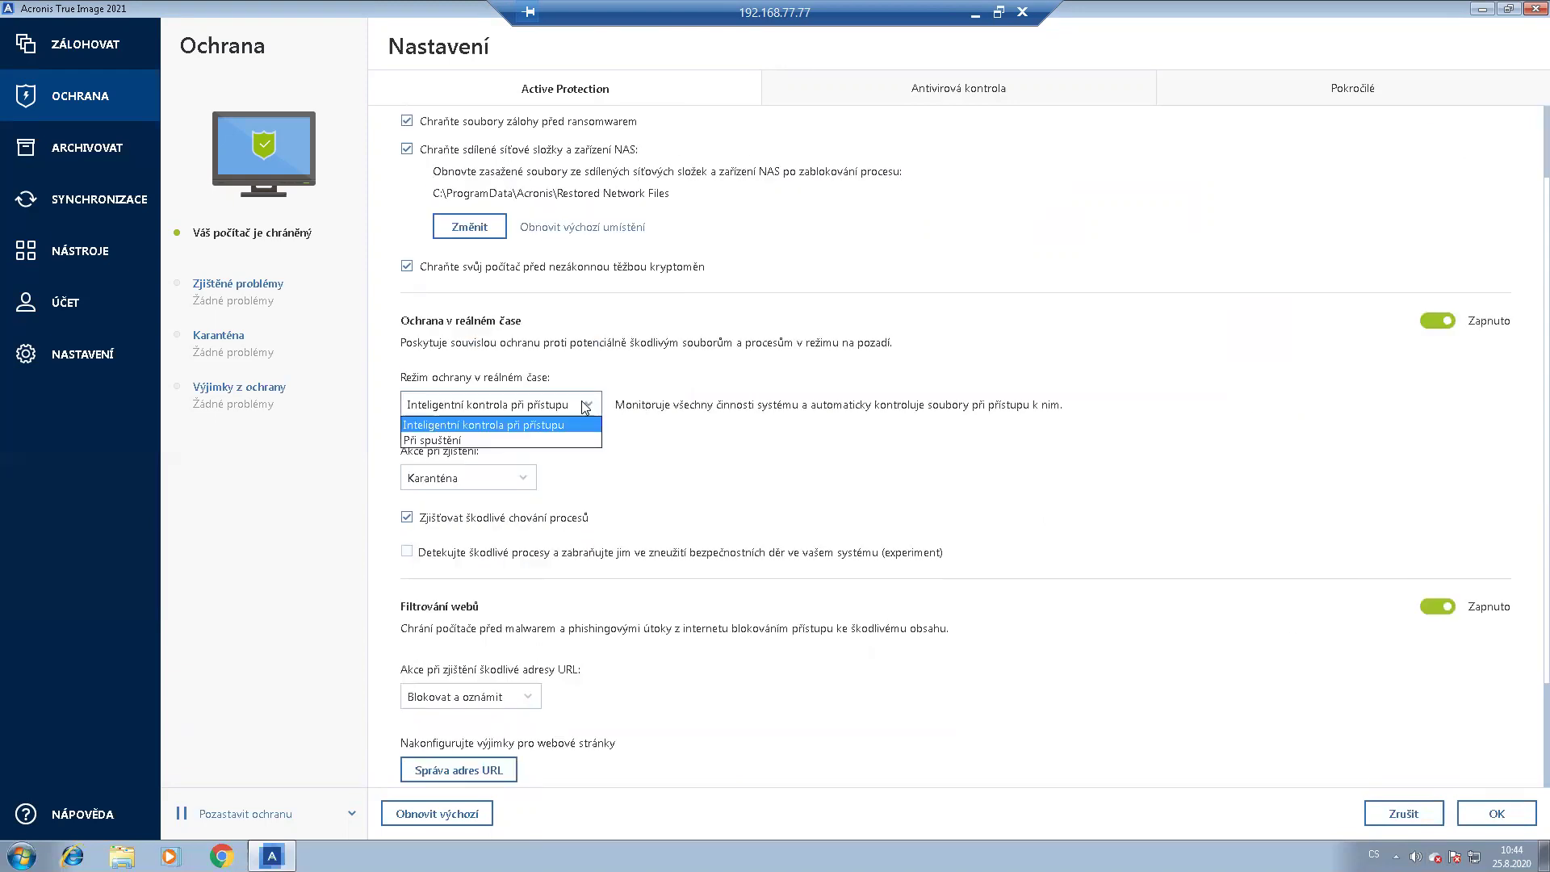
{"action": "left_click", "coordinate": [868, 446]}
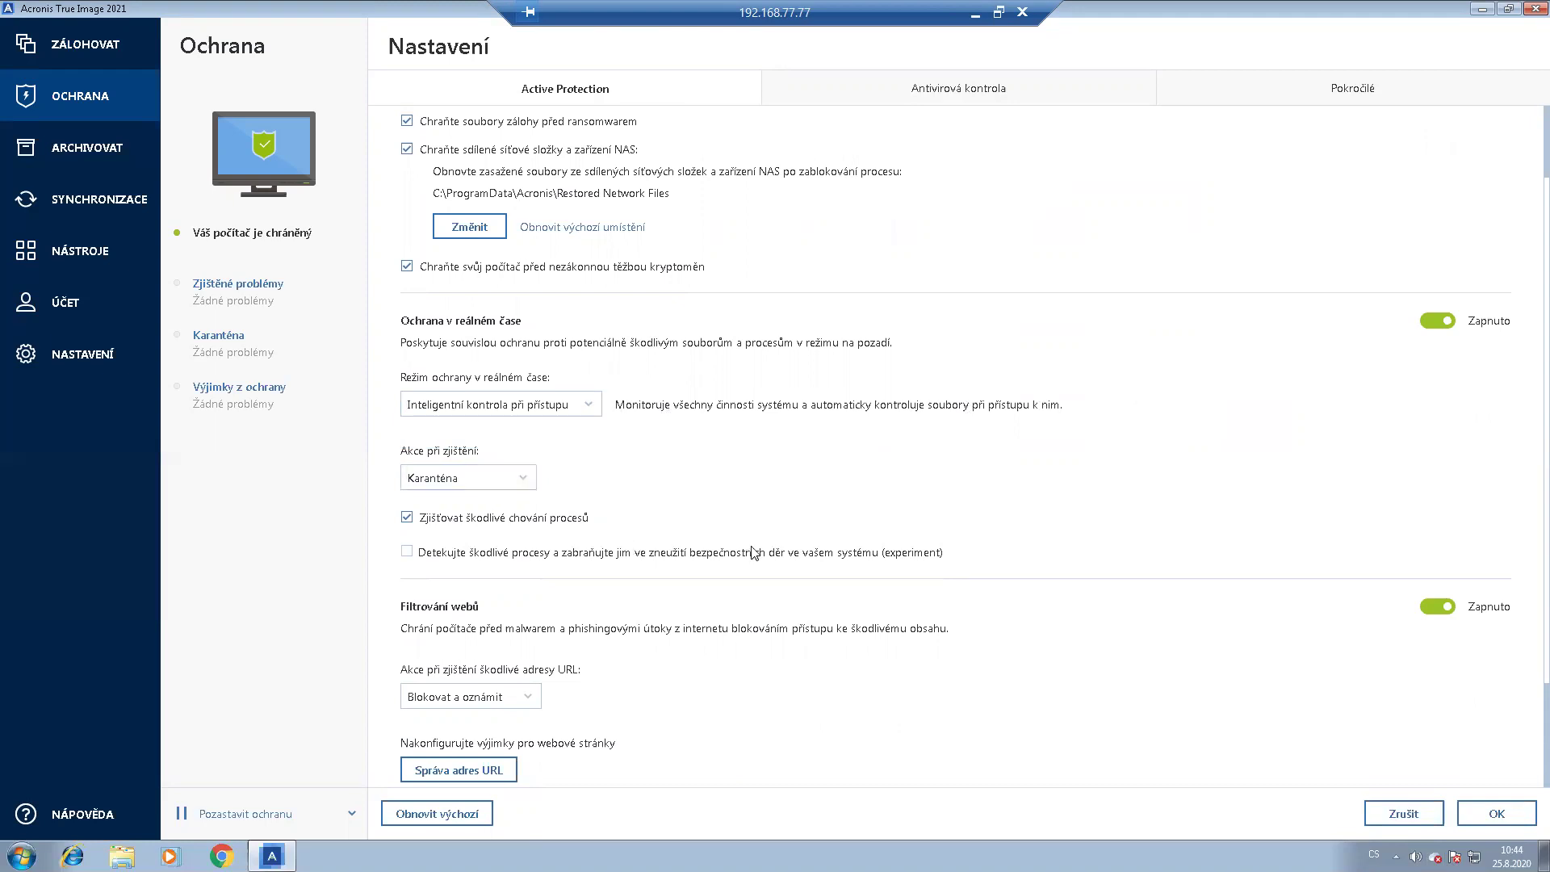
{"action": "scroll", "coordinate": [750, 552], "scroll_direction": "down", "scroll_amount": 1}
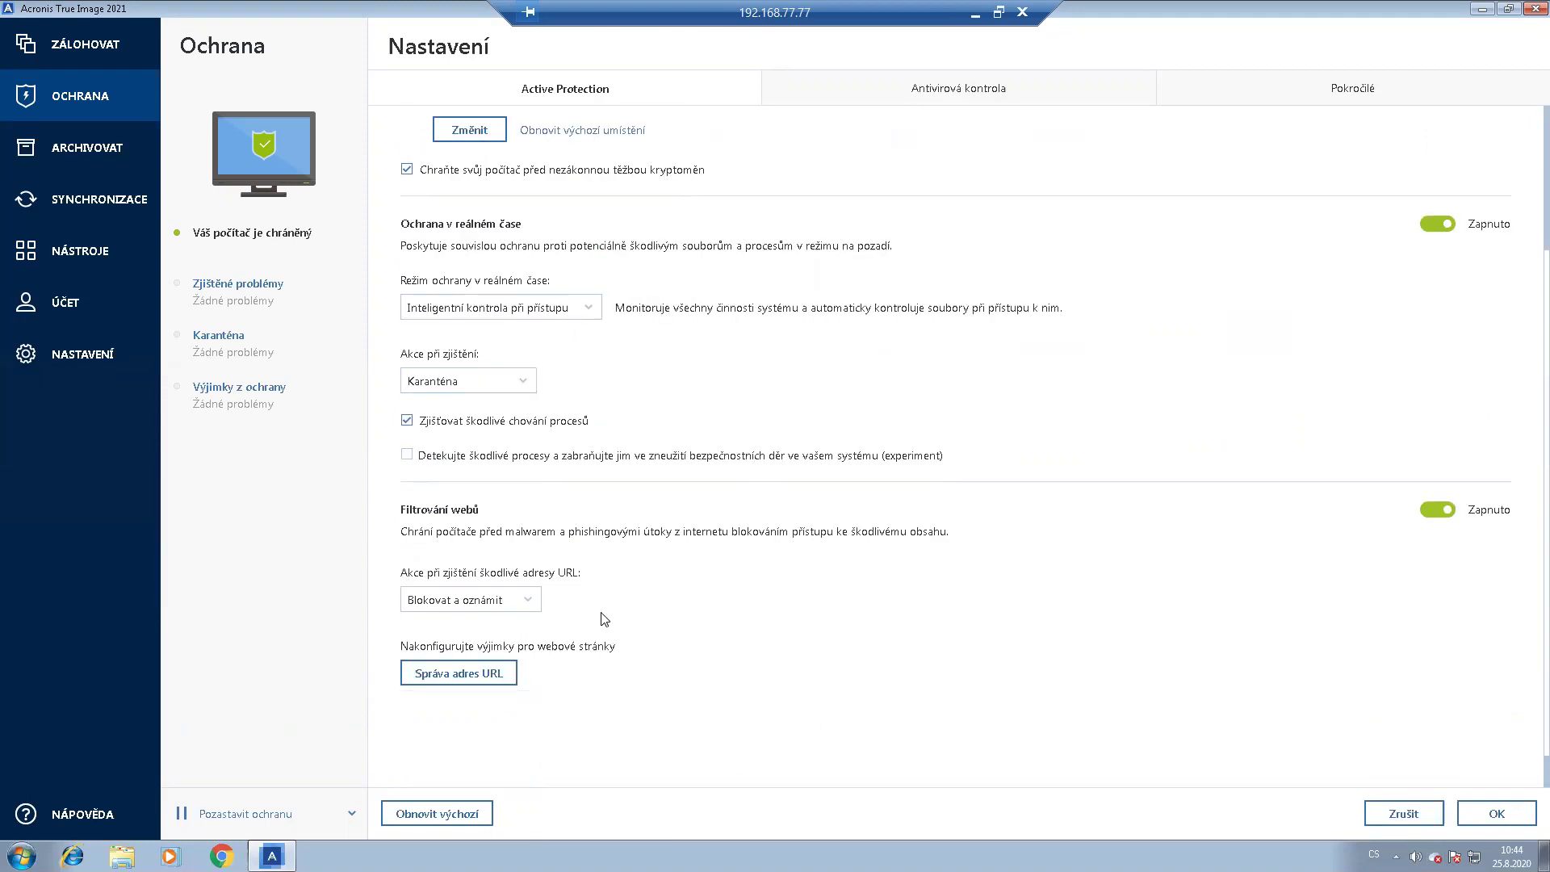
{"action": "left_click", "coordinate": [513, 605]}
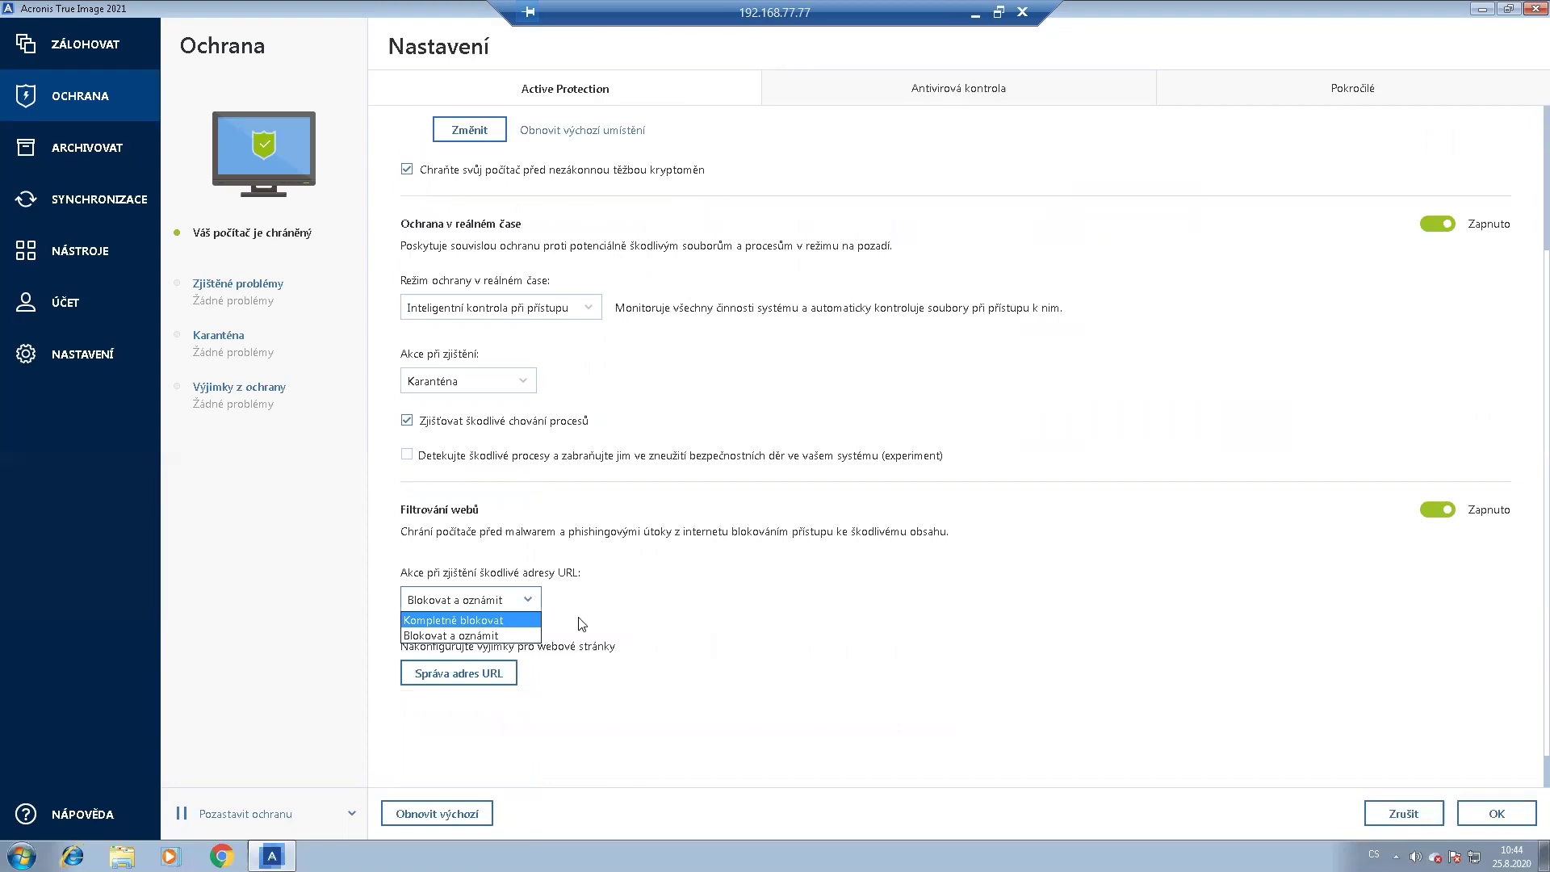
{"action": "left_click", "coordinate": [638, 588]}
{"action": "left_click", "coordinate": [492, 605]}
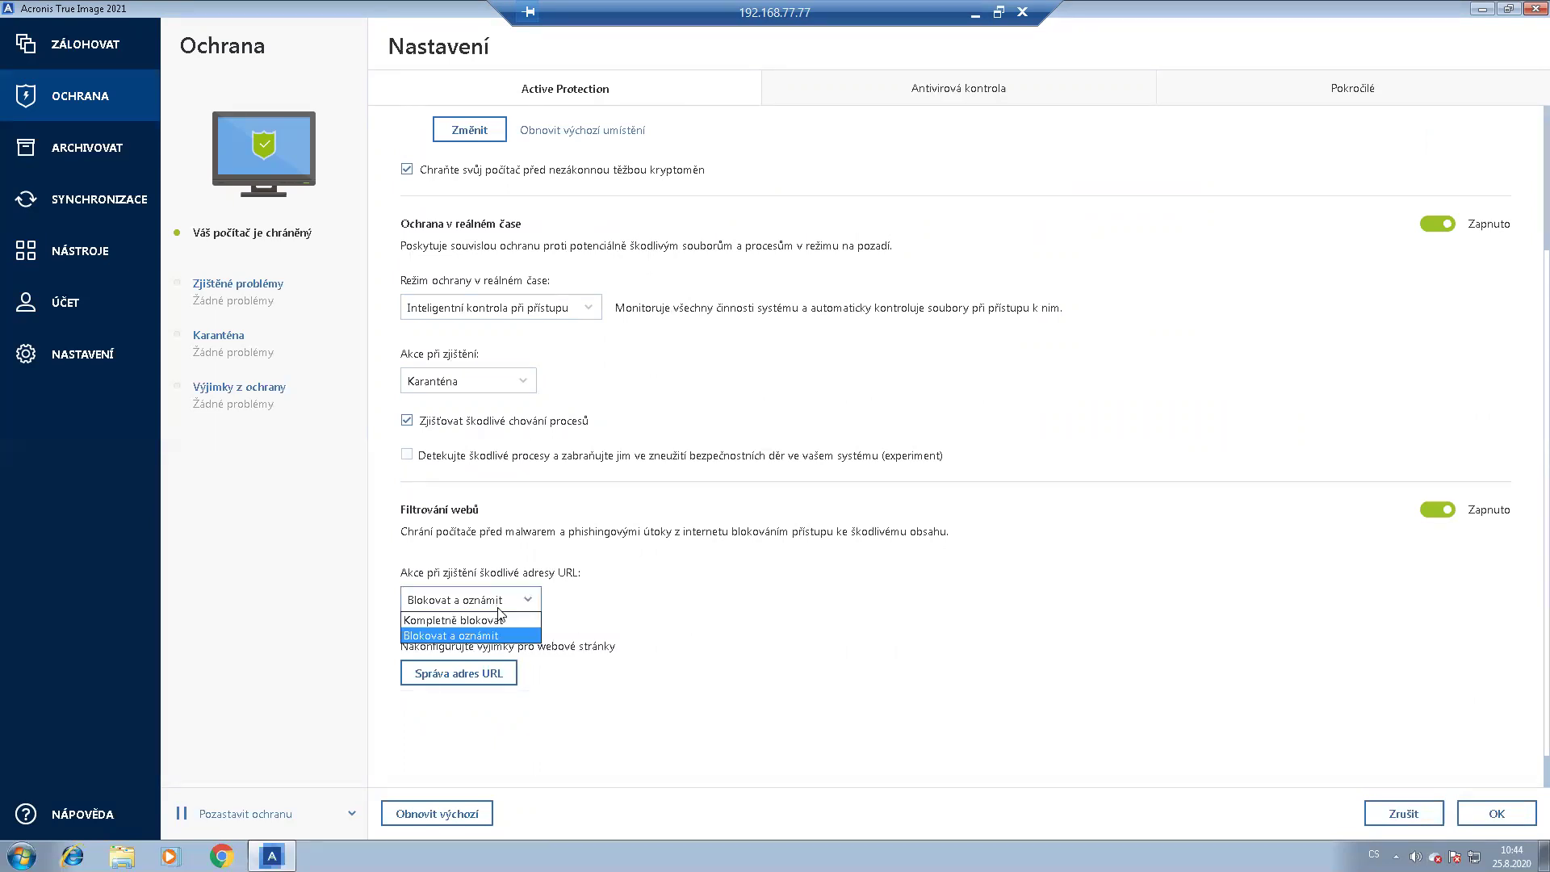
{"action": "left_click", "coordinate": [726, 623]}
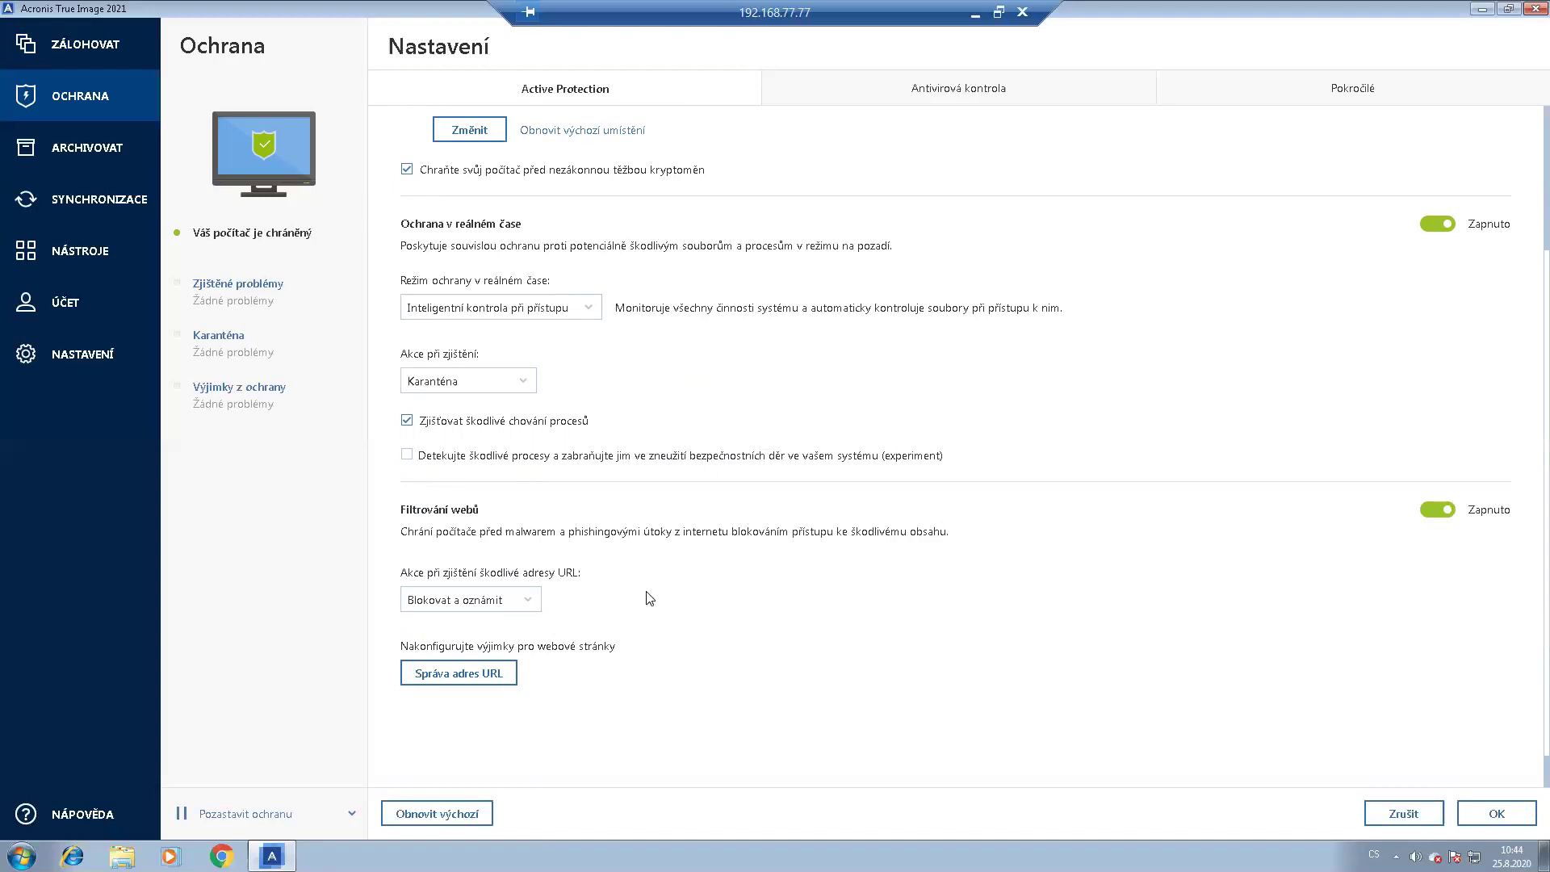
{"action": "scroll", "coordinate": [718, 540], "scroll_direction": "up", "scroll_amount": 2}
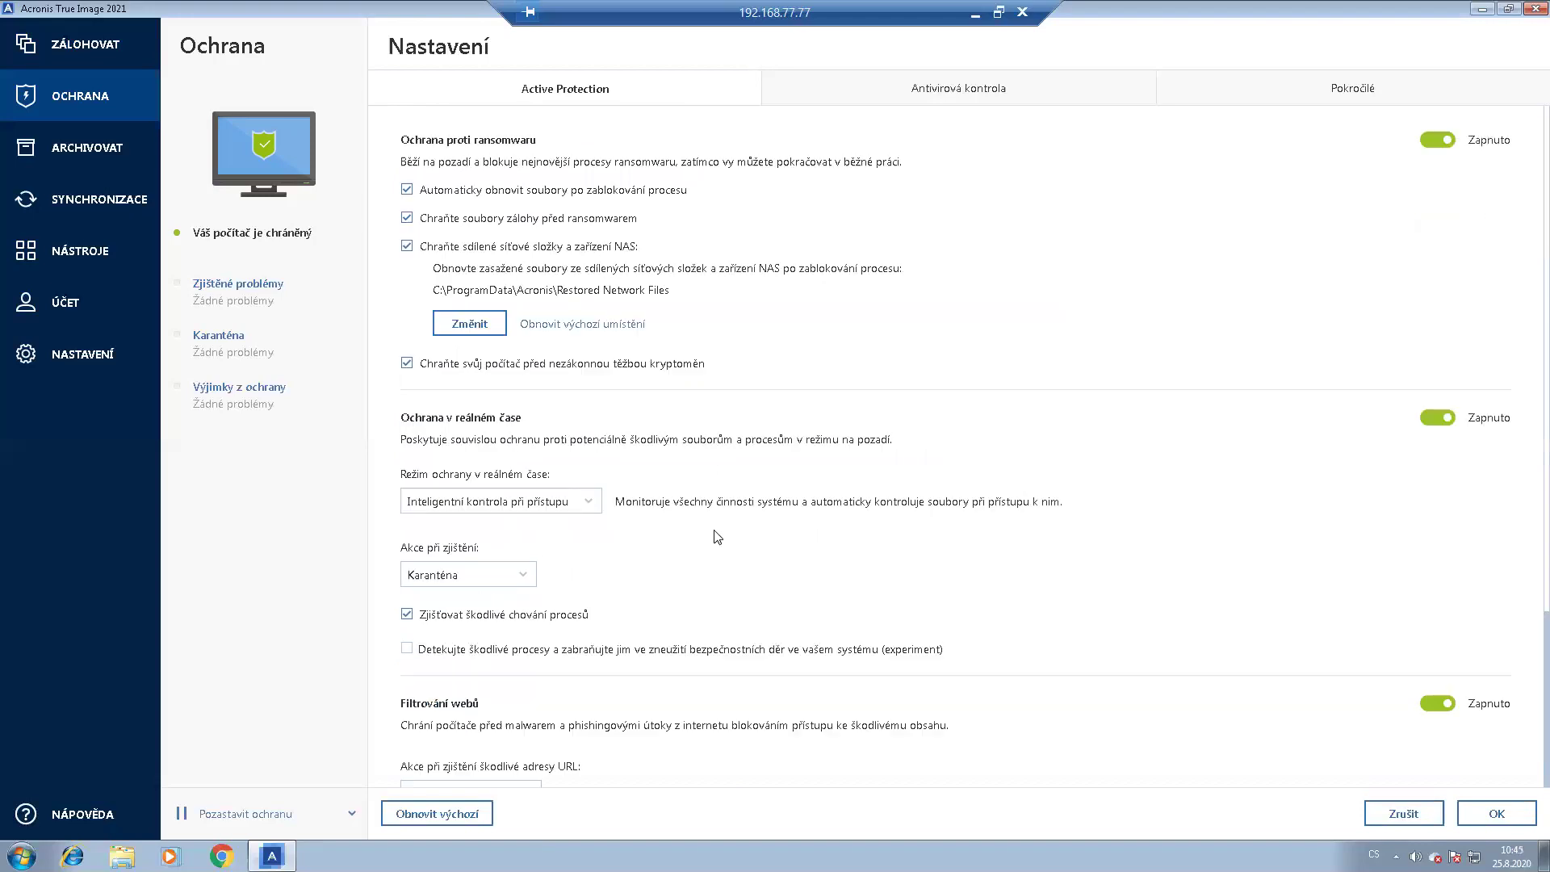
View the antivirus scan settings (Antivirová kontrola), including the detection actions and scan types, keeping Karanténa as the detection action.
{"action": "left_click", "coordinate": [934, 89]}
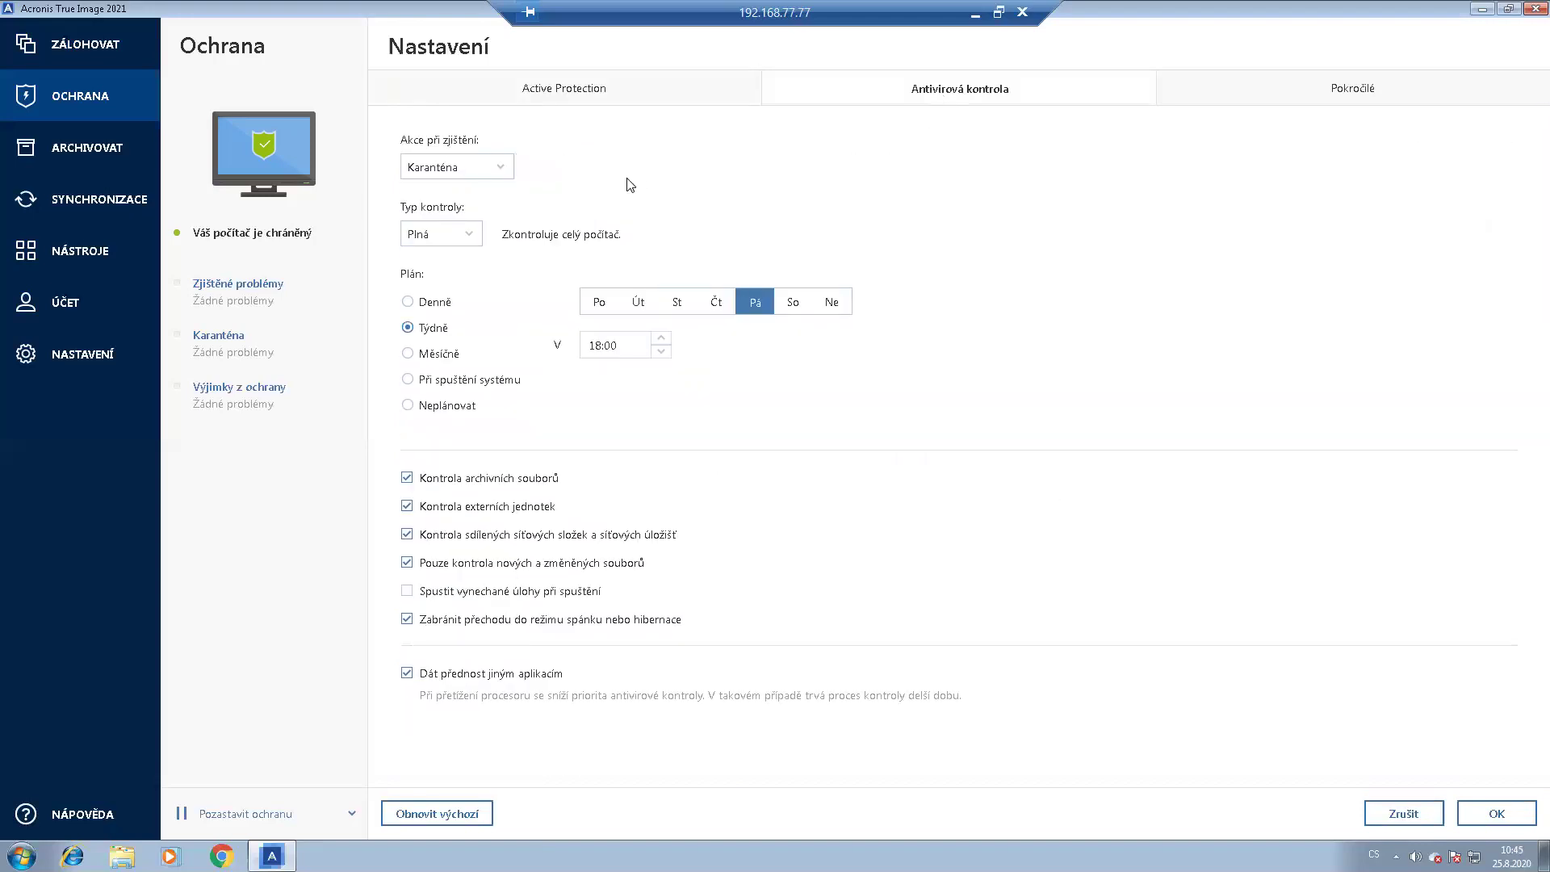
{"action": "left_click", "coordinate": [494, 163]}
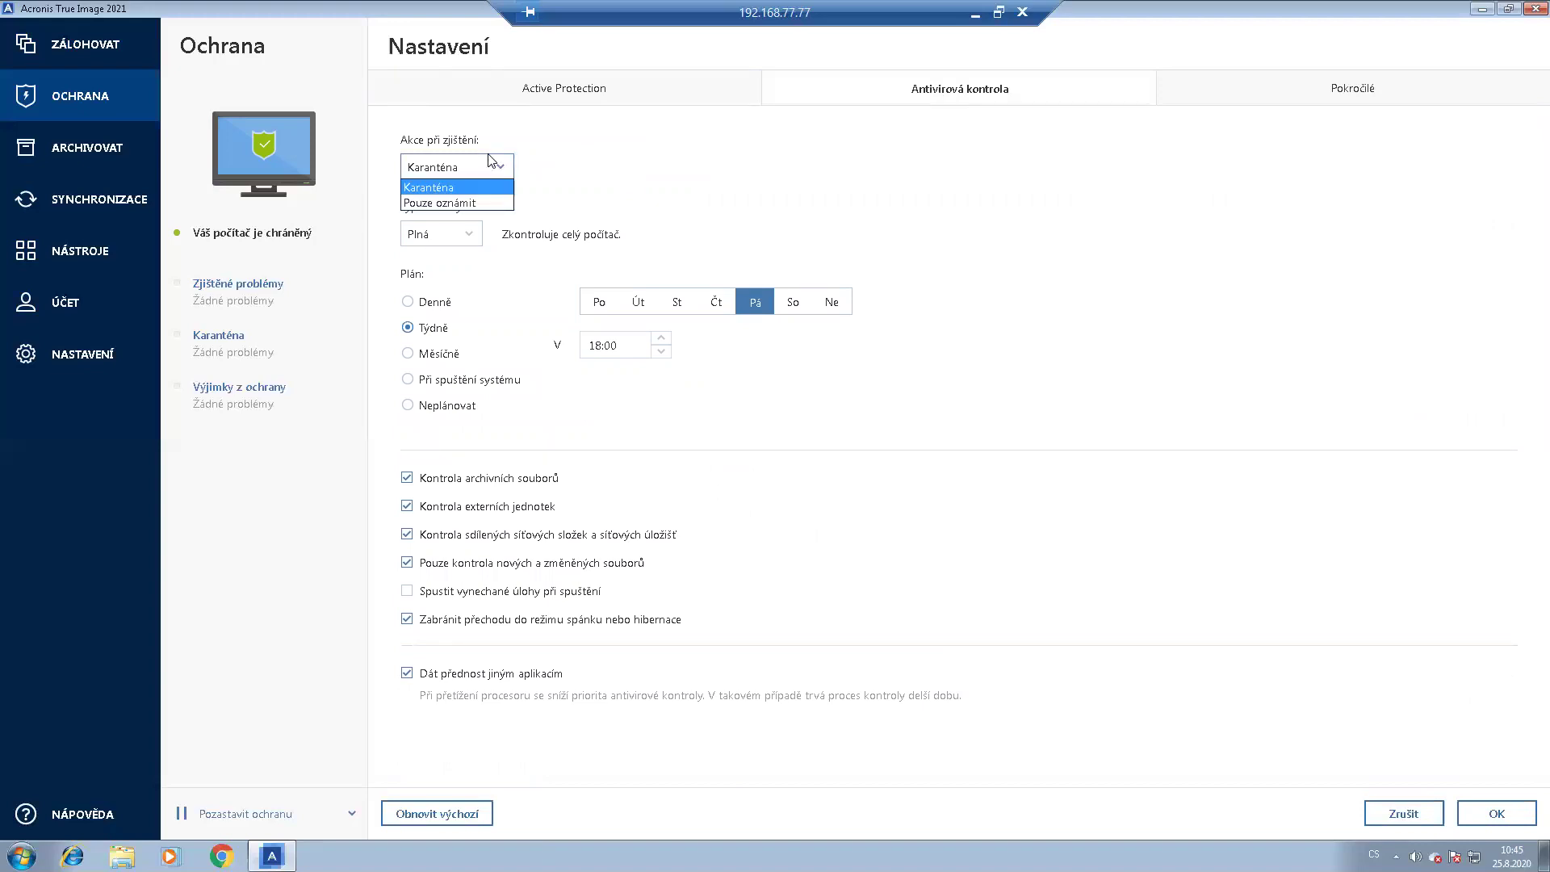
{"action": "left_click", "coordinate": [459, 188]}
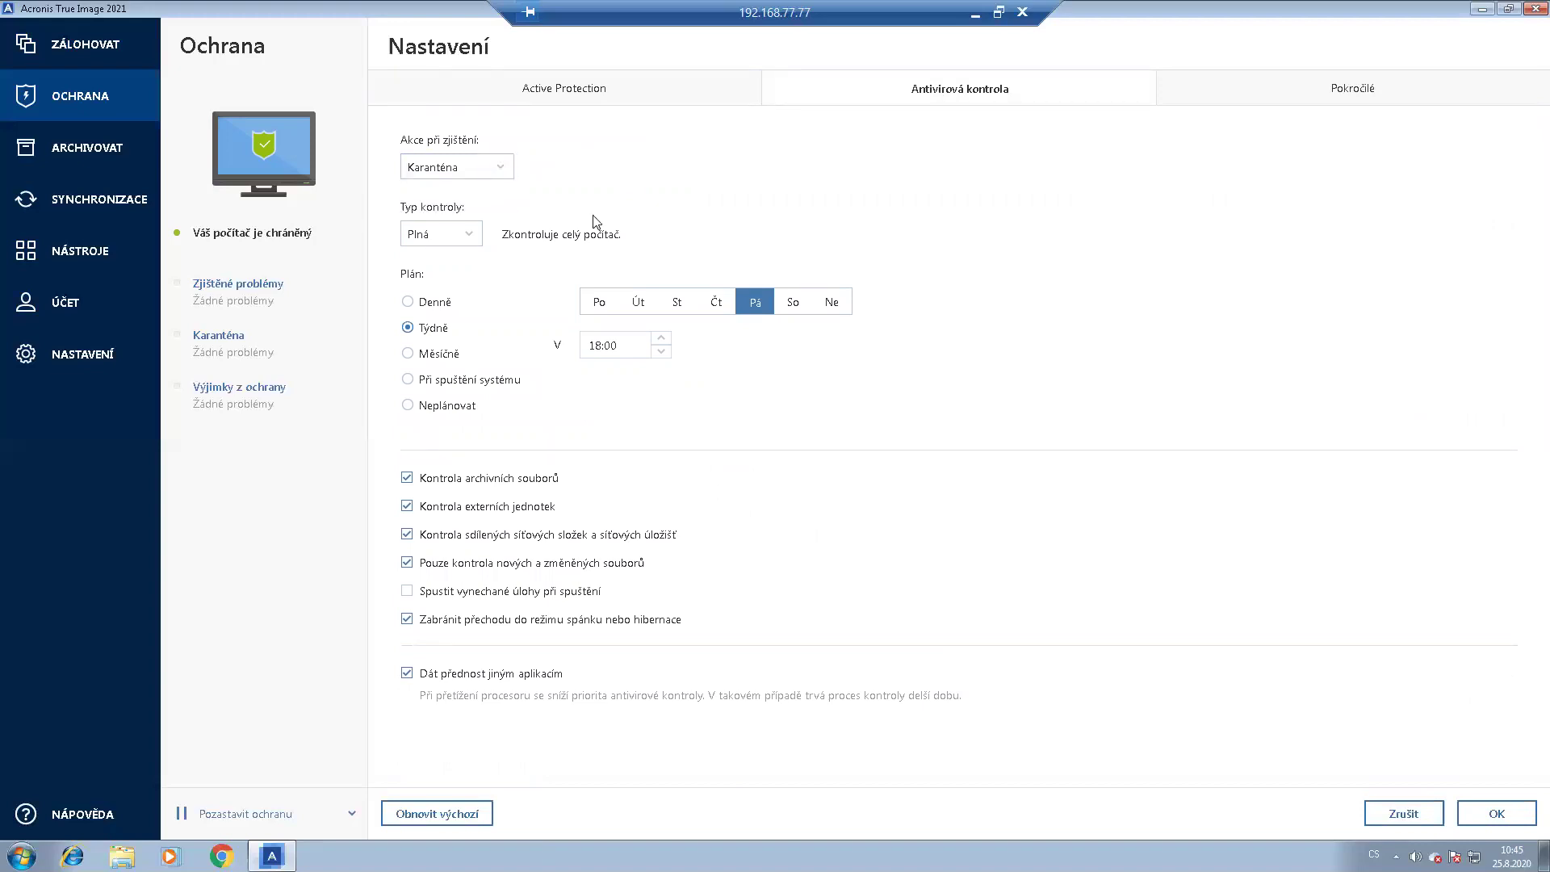
{"action": "left_click", "coordinate": [466, 235]}
{"action": "left_click", "coordinate": [767, 226]}
View the advanced protection settings (Pokročilé) with the detected problems list and automatic update option, and cancel the protection settings.
{"action": "left_click", "coordinate": [1330, 100]}
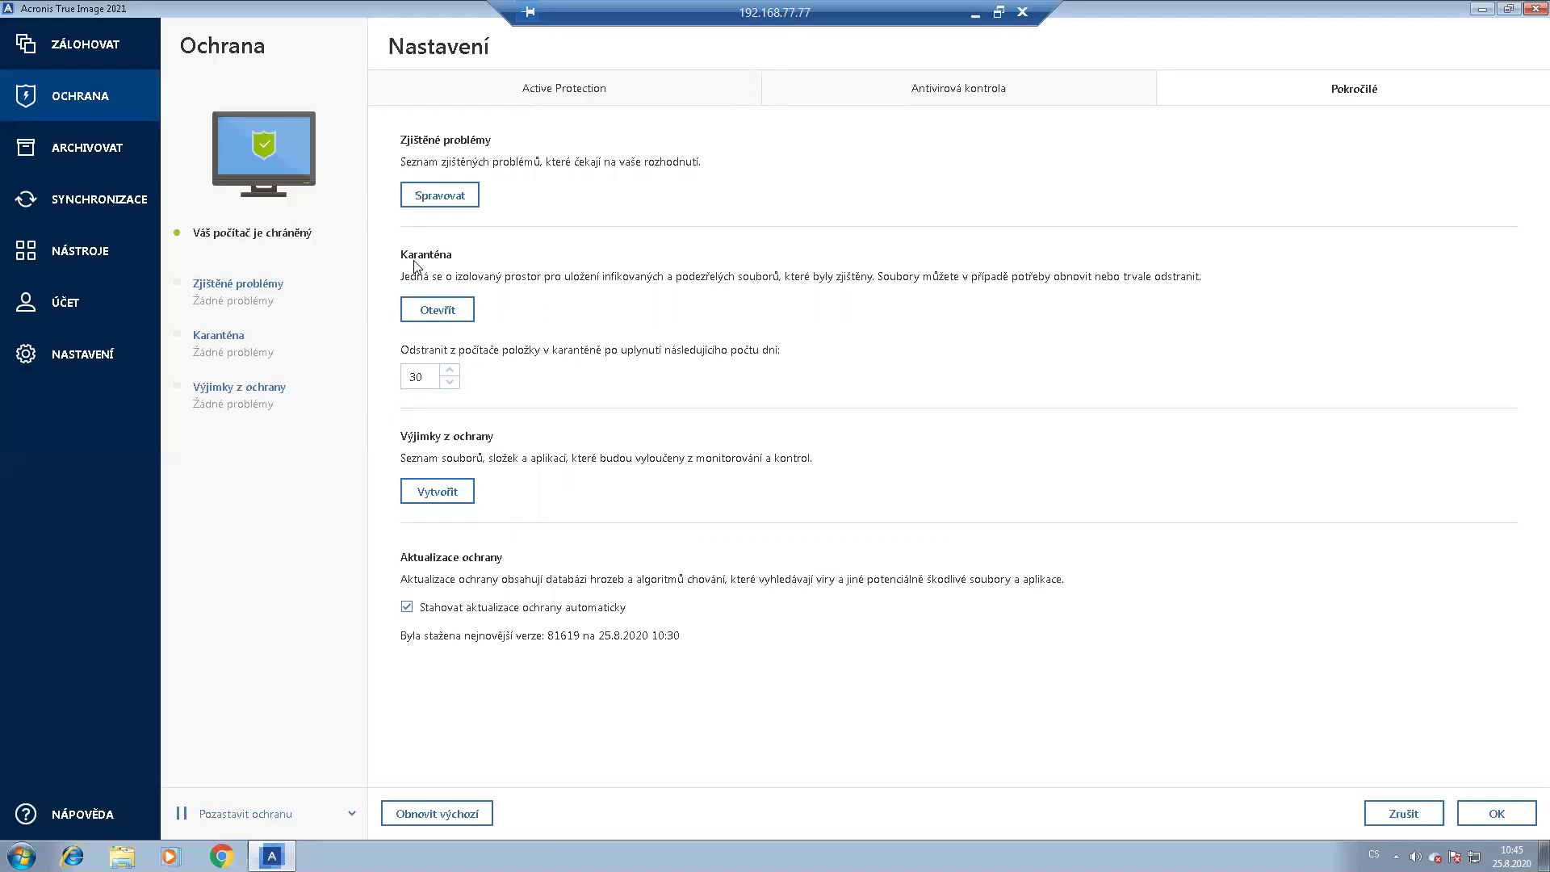
{"action": "left_click", "coordinate": [462, 199]}
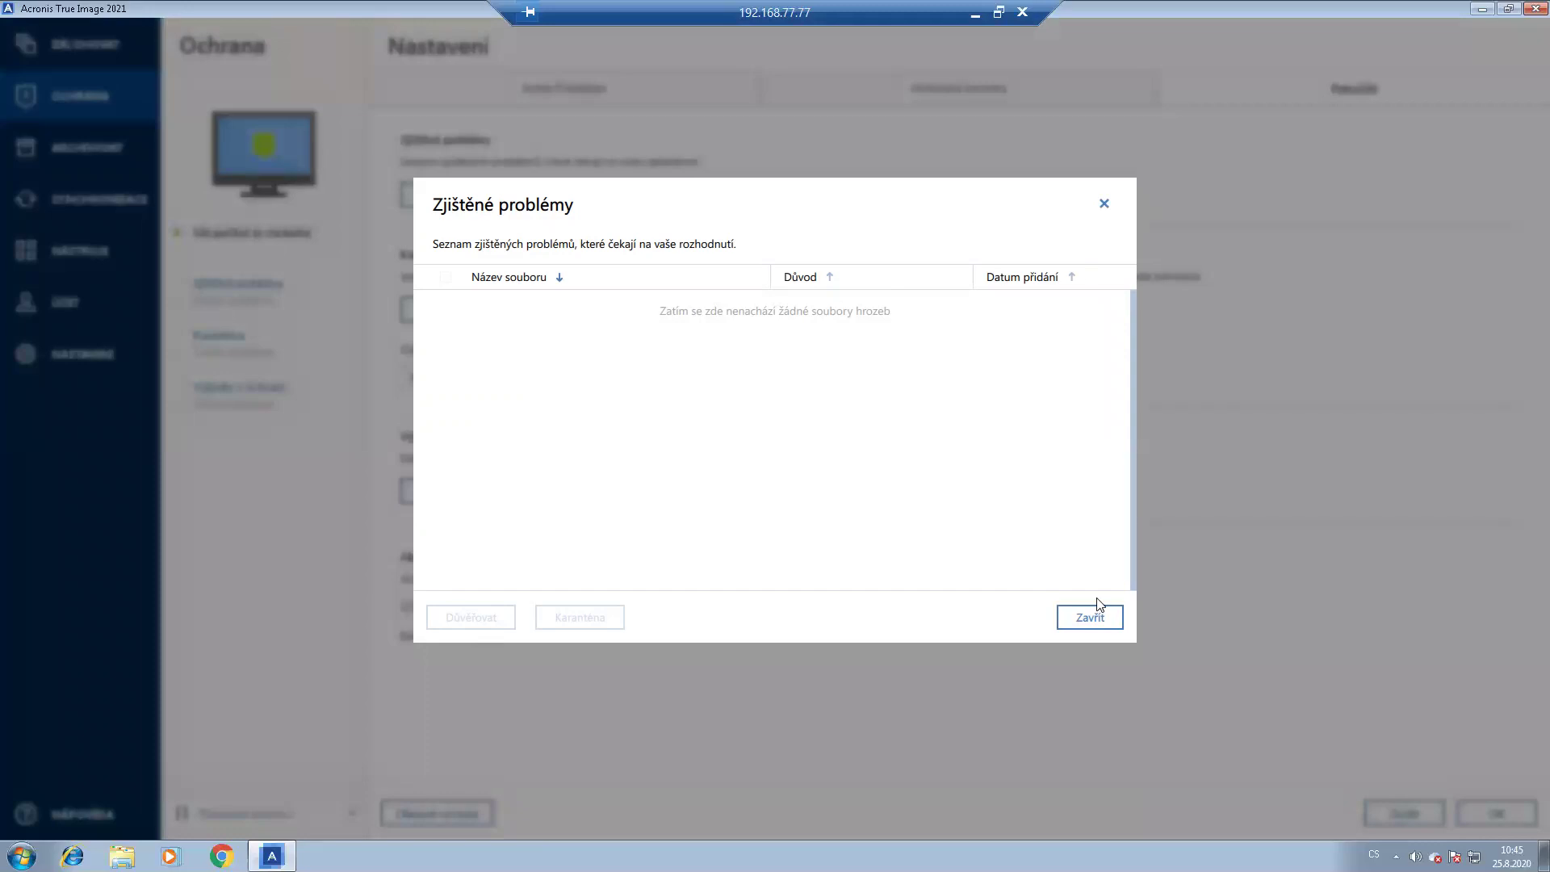
{"action": "left_click", "coordinate": [1091, 622]}
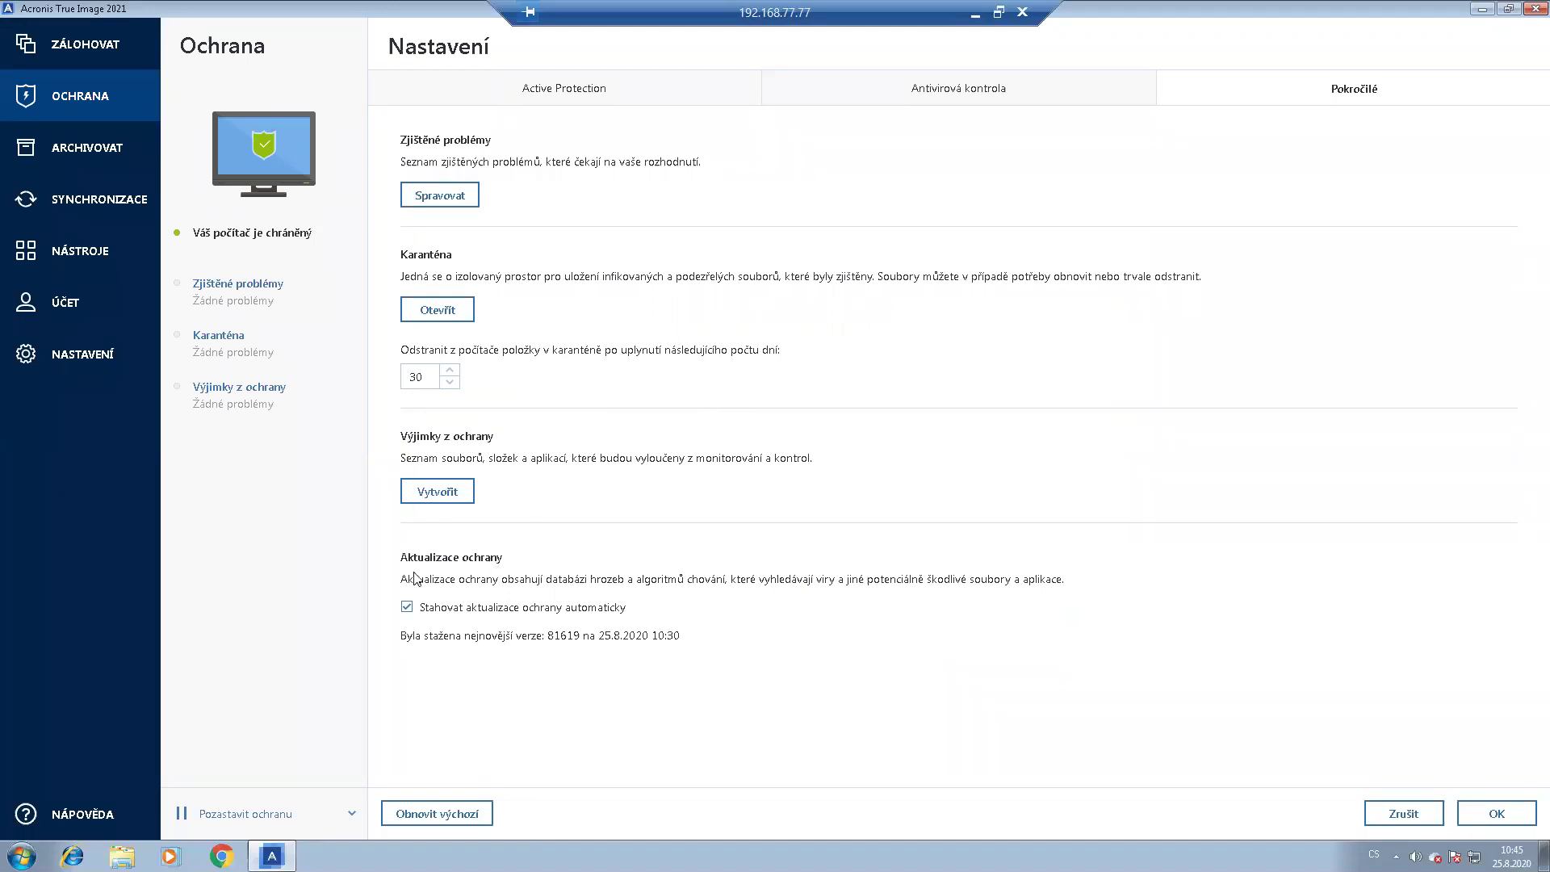
{"action": "left_click", "coordinate": [415, 607]}
{"action": "left_click", "coordinate": [1403, 813]}
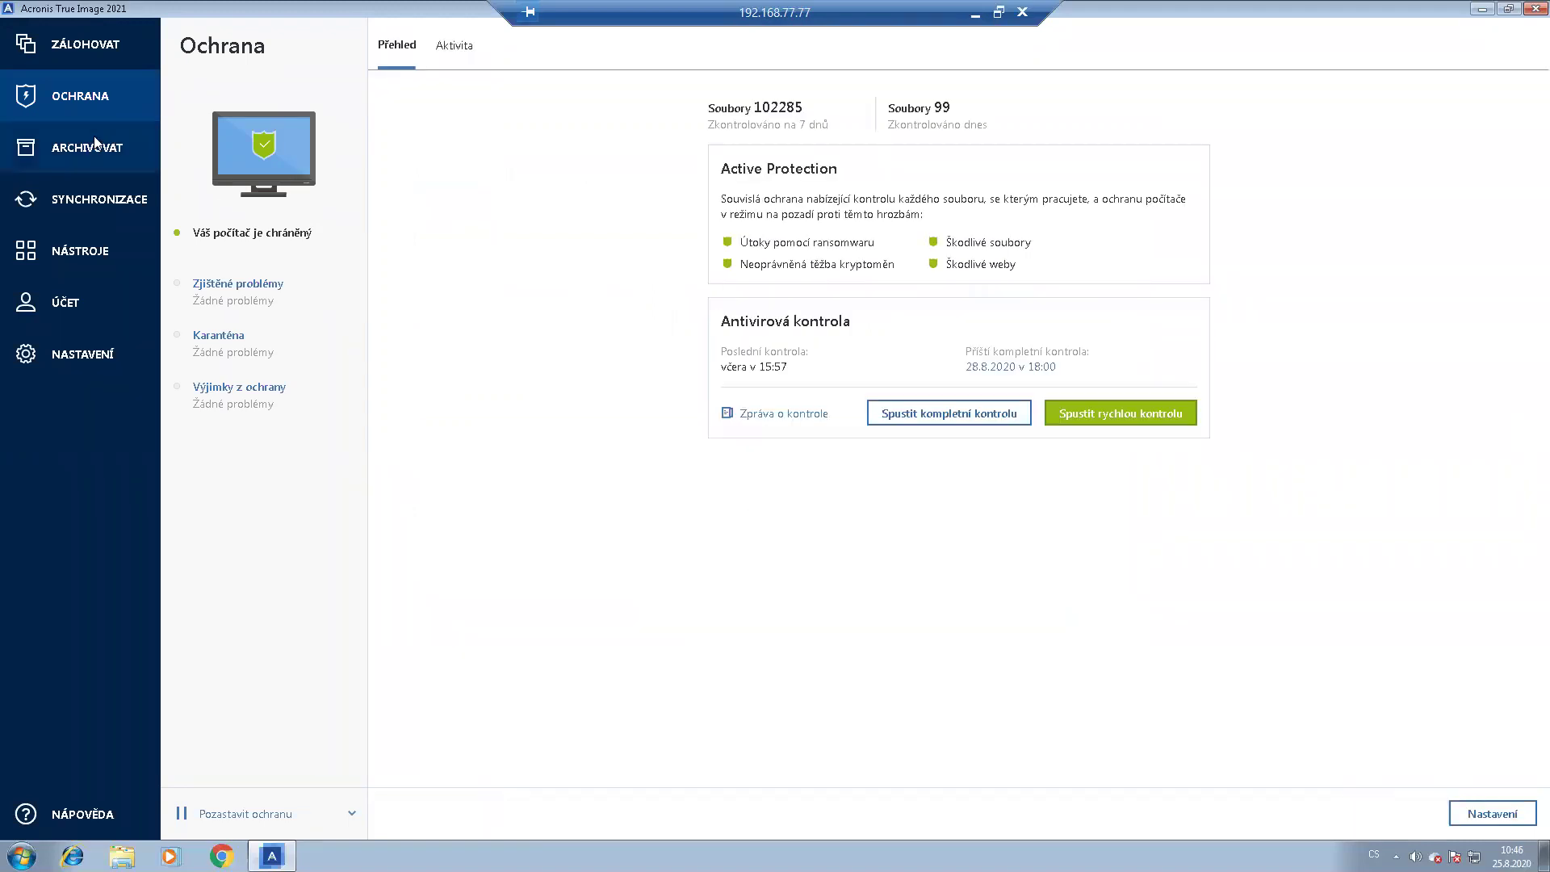
Switch to the archiving section (Archivovat) and go through its introduction pages up to the last one.
{"action": "left_click", "coordinate": [73, 155]}
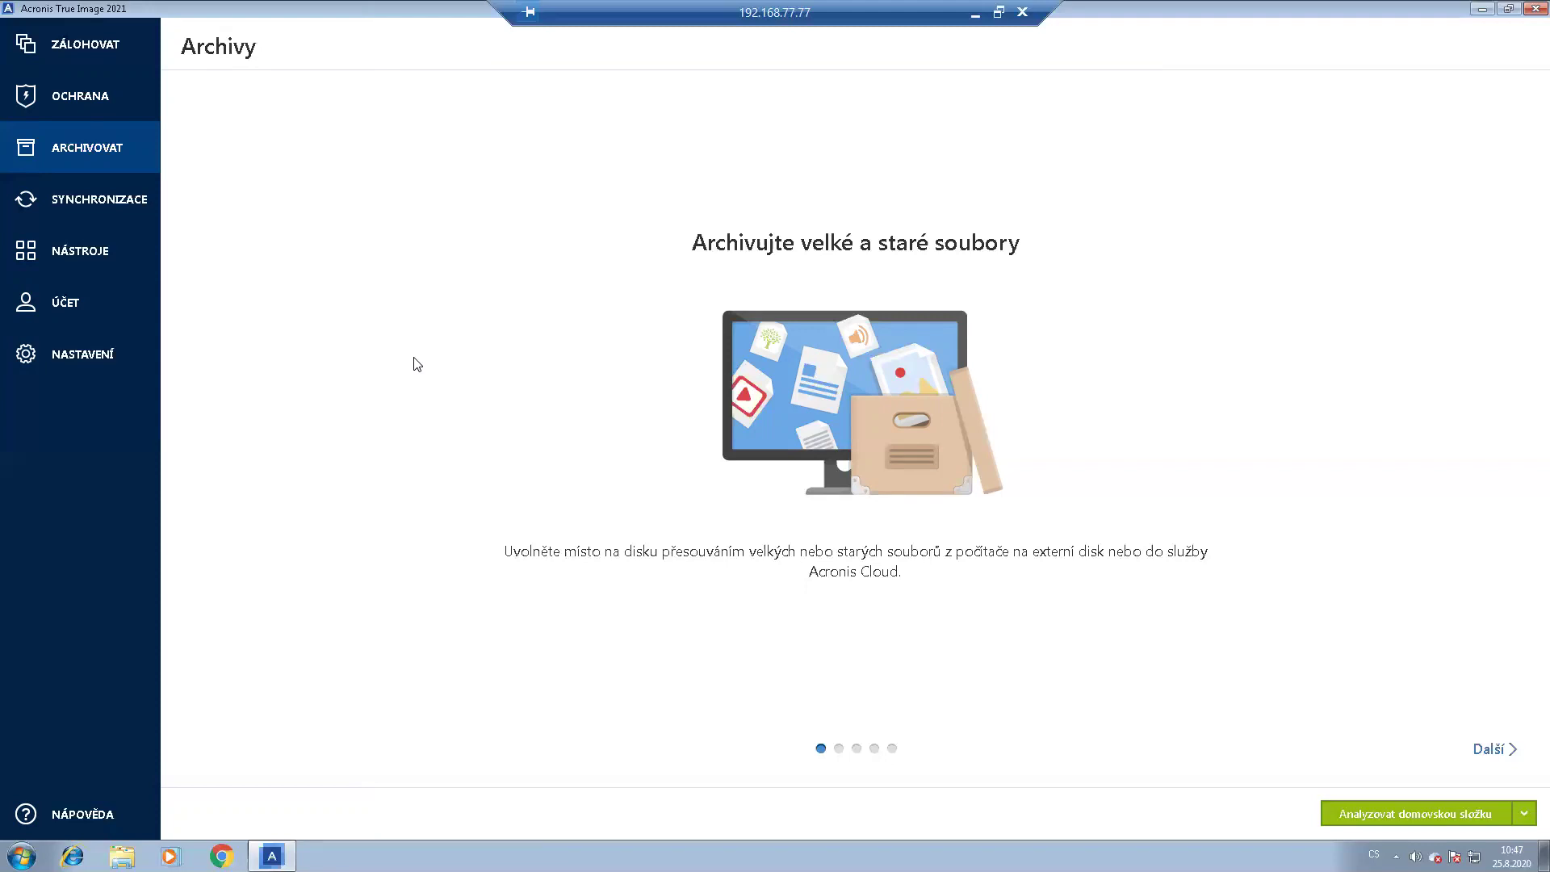
{"action": "left_click", "coordinate": [839, 749]}
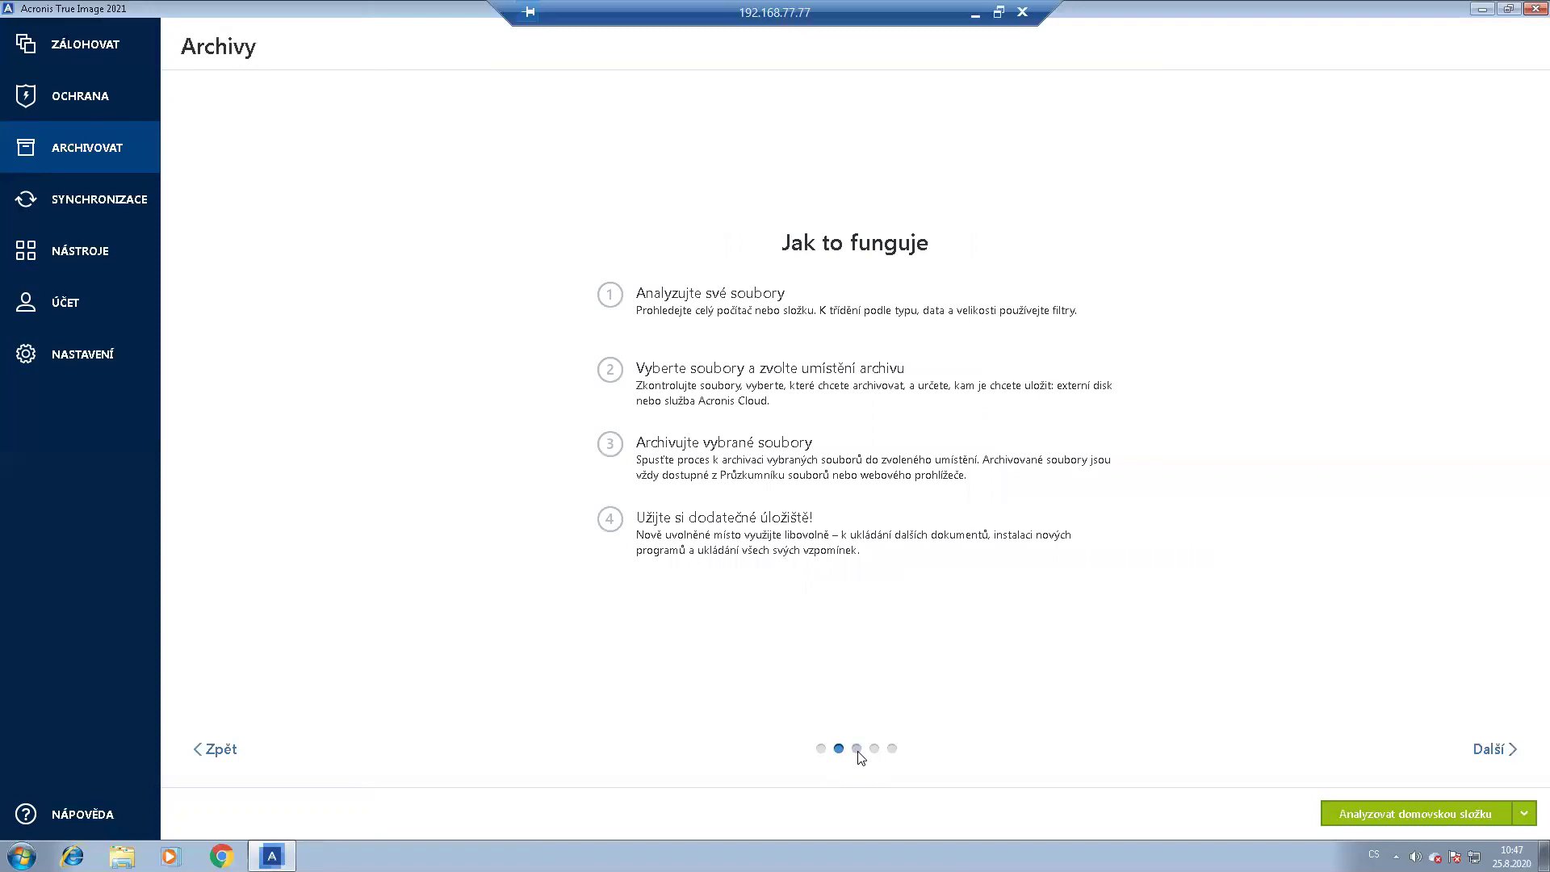
{"action": "left_click", "coordinate": [856, 748]}
{"action": "left_click", "coordinate": [874, 748]}
{"action": "left_click", "coordinate": [892, 748]}
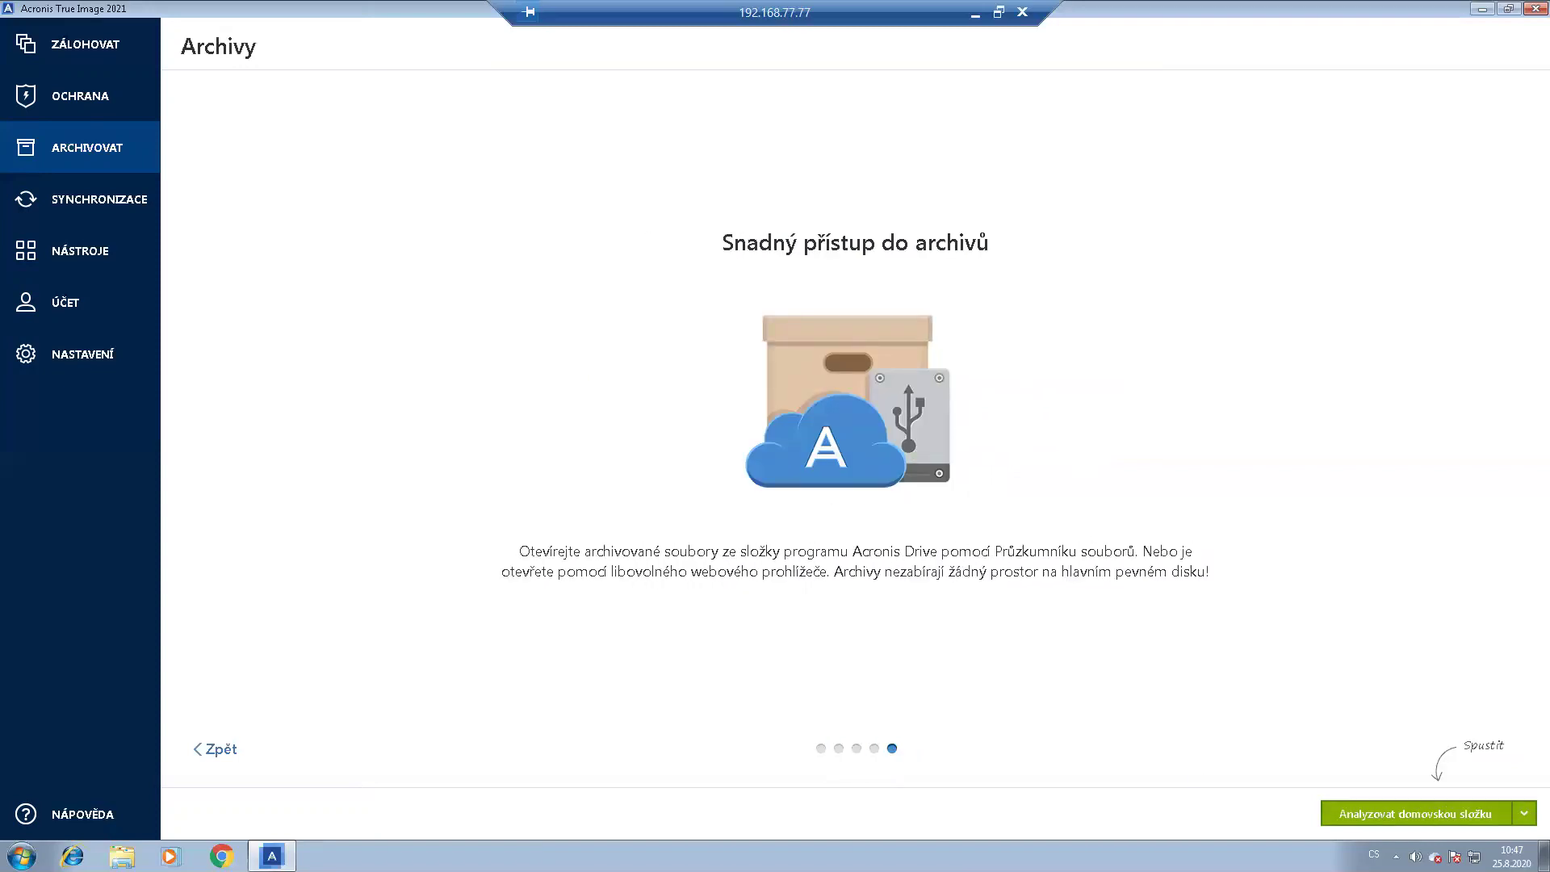
Analyze the home folder for archiving and browse the found files by the music, pictures, video and other categories.
{"action": "left_click", "coordinate": [1415, 813]}
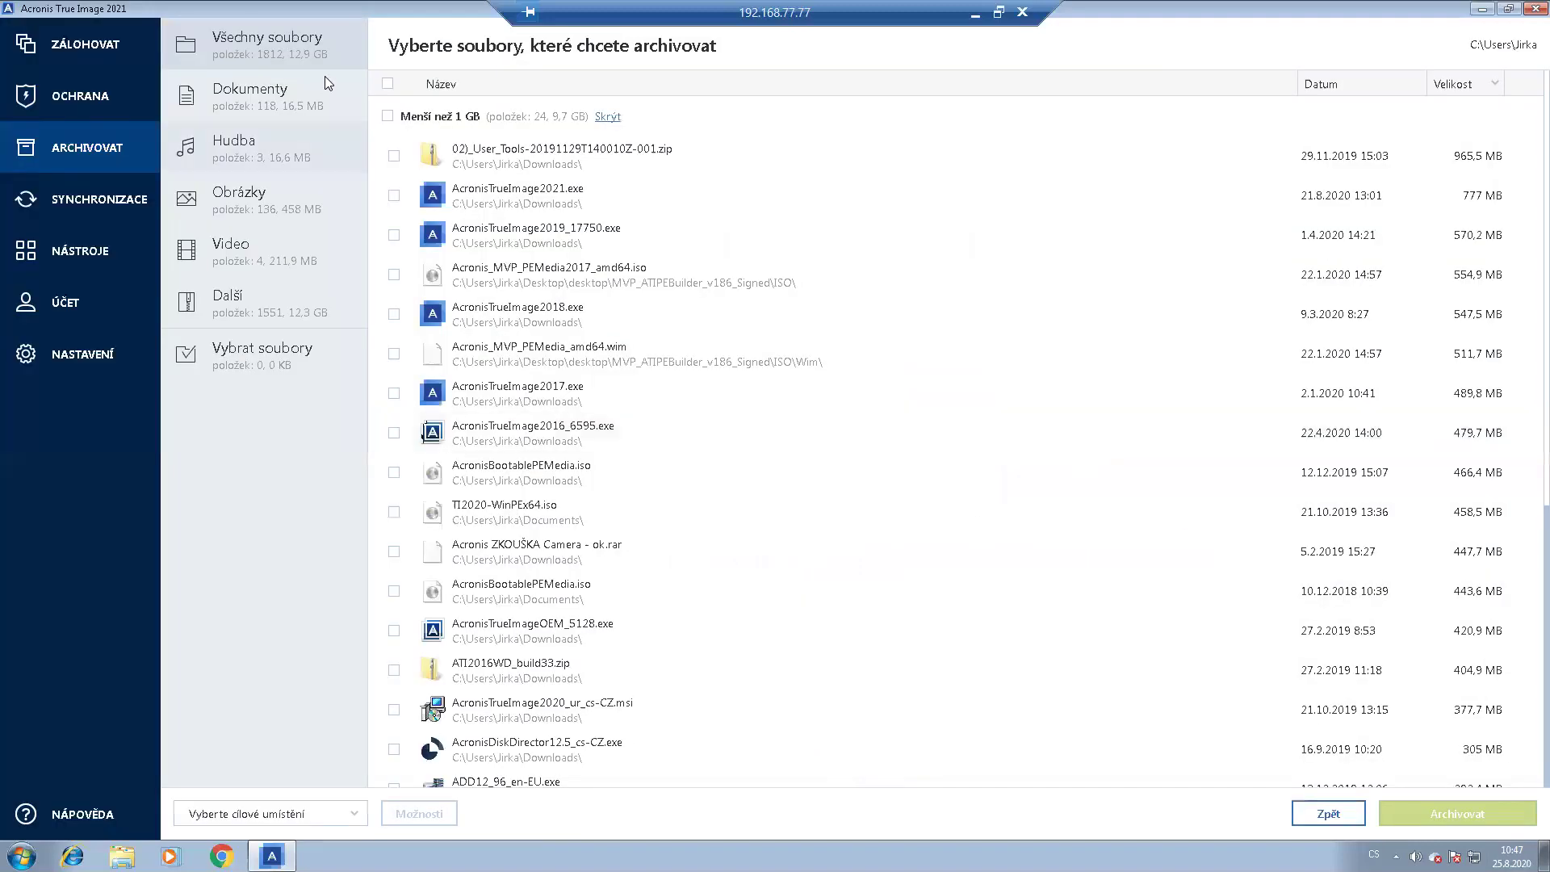
{"action": "left_click", "coordinate": [270, 172]}
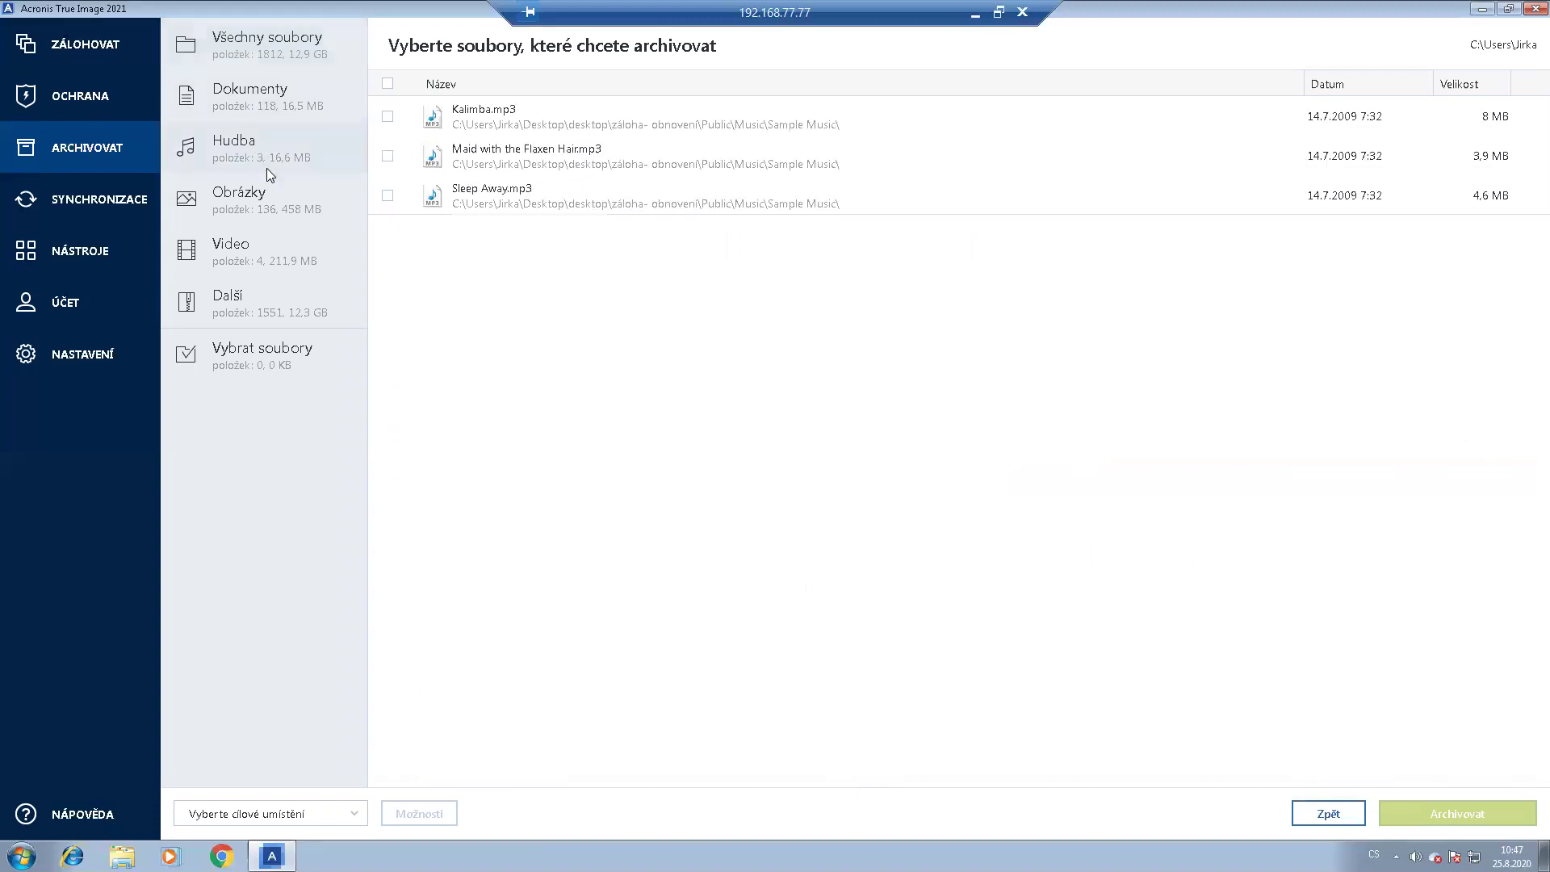
{"action": "left_click", "coordinate": [276, 215]}
{"action": "left_click", "coordinate": [266, 257]}
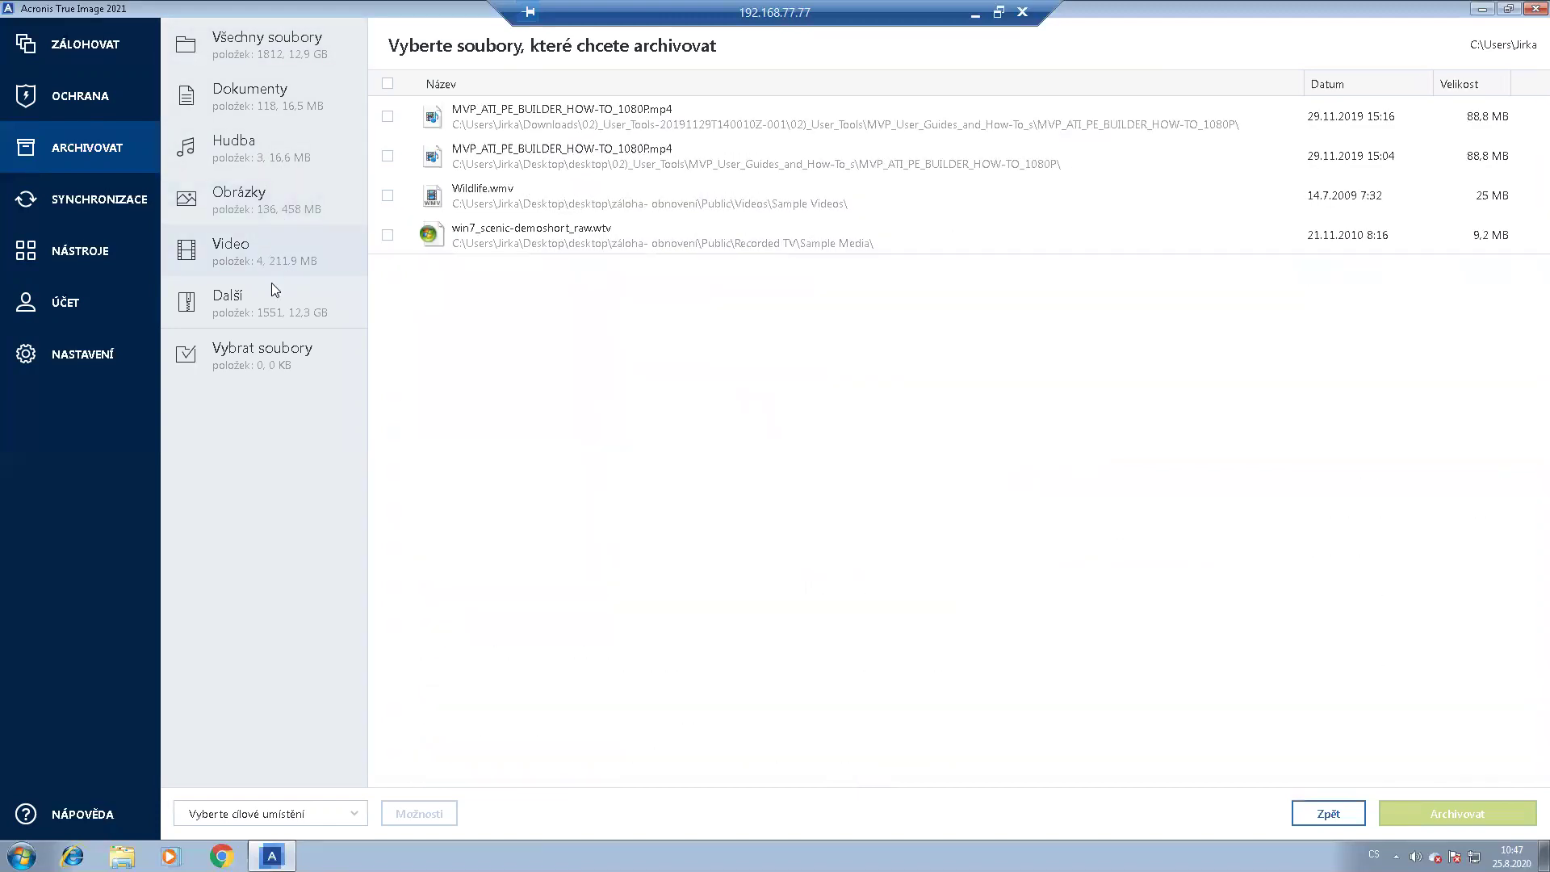
{"action": "left_click", "coordinate": [257, 312]}
{"action": "scroll", "coordinate": [517, 323], "scroll_direction": "down", "scroll_amount": 3}
{"action": "scroll", "coordinate": [484, 339], "scroll_direction": "up", "scroll_amount": 3}
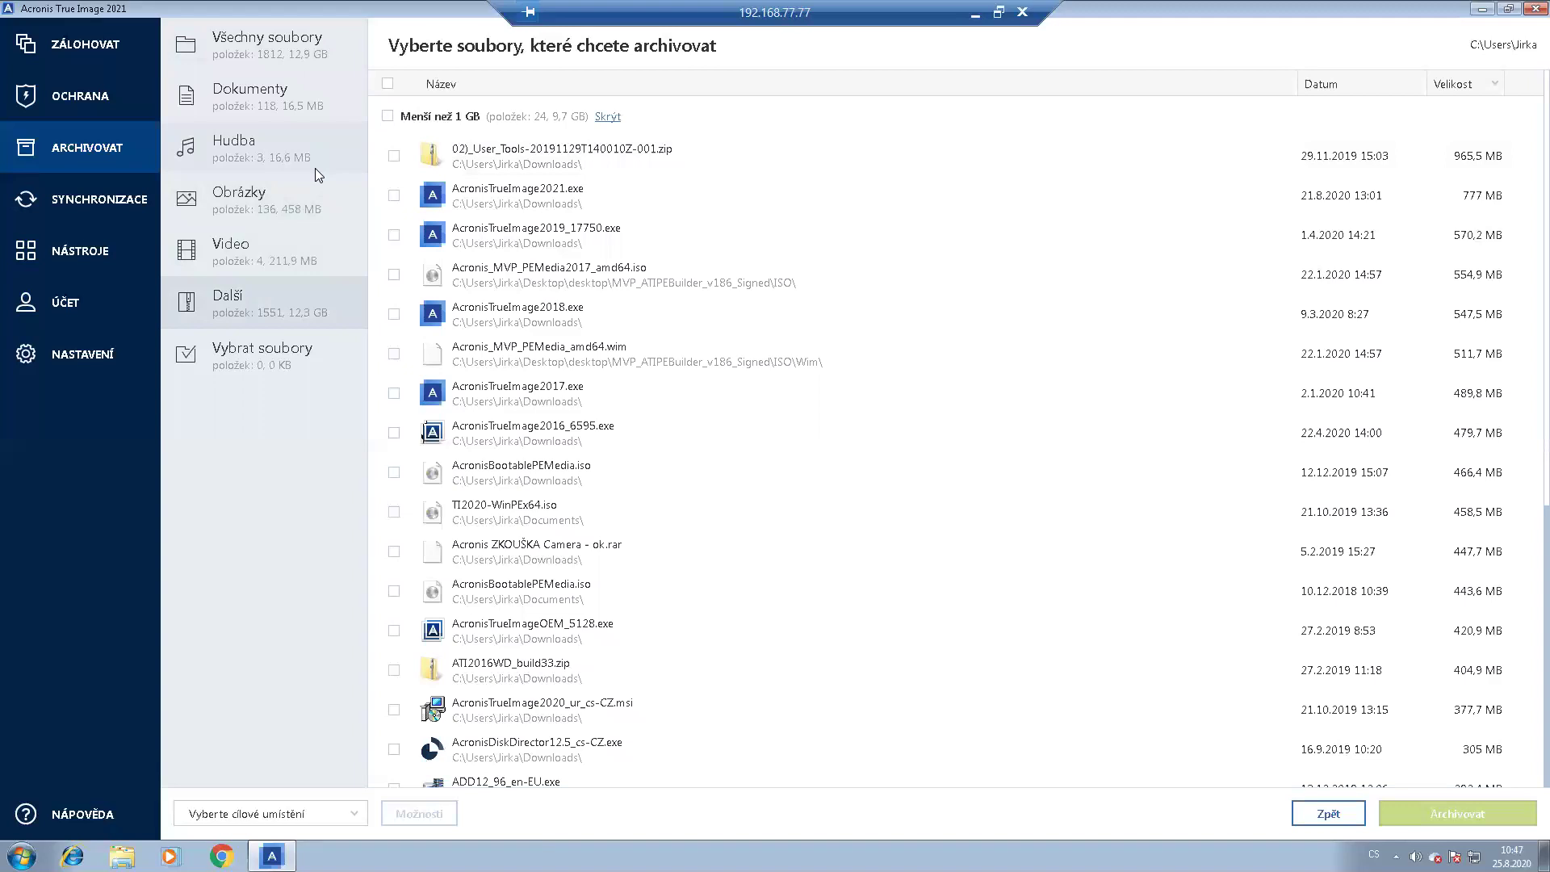
Select the whole "Menší než 1 GB" file group for archiving, browse for a destination and cancel the destination selection.
{"action": "left_click", "coordinate": [390, 120]}
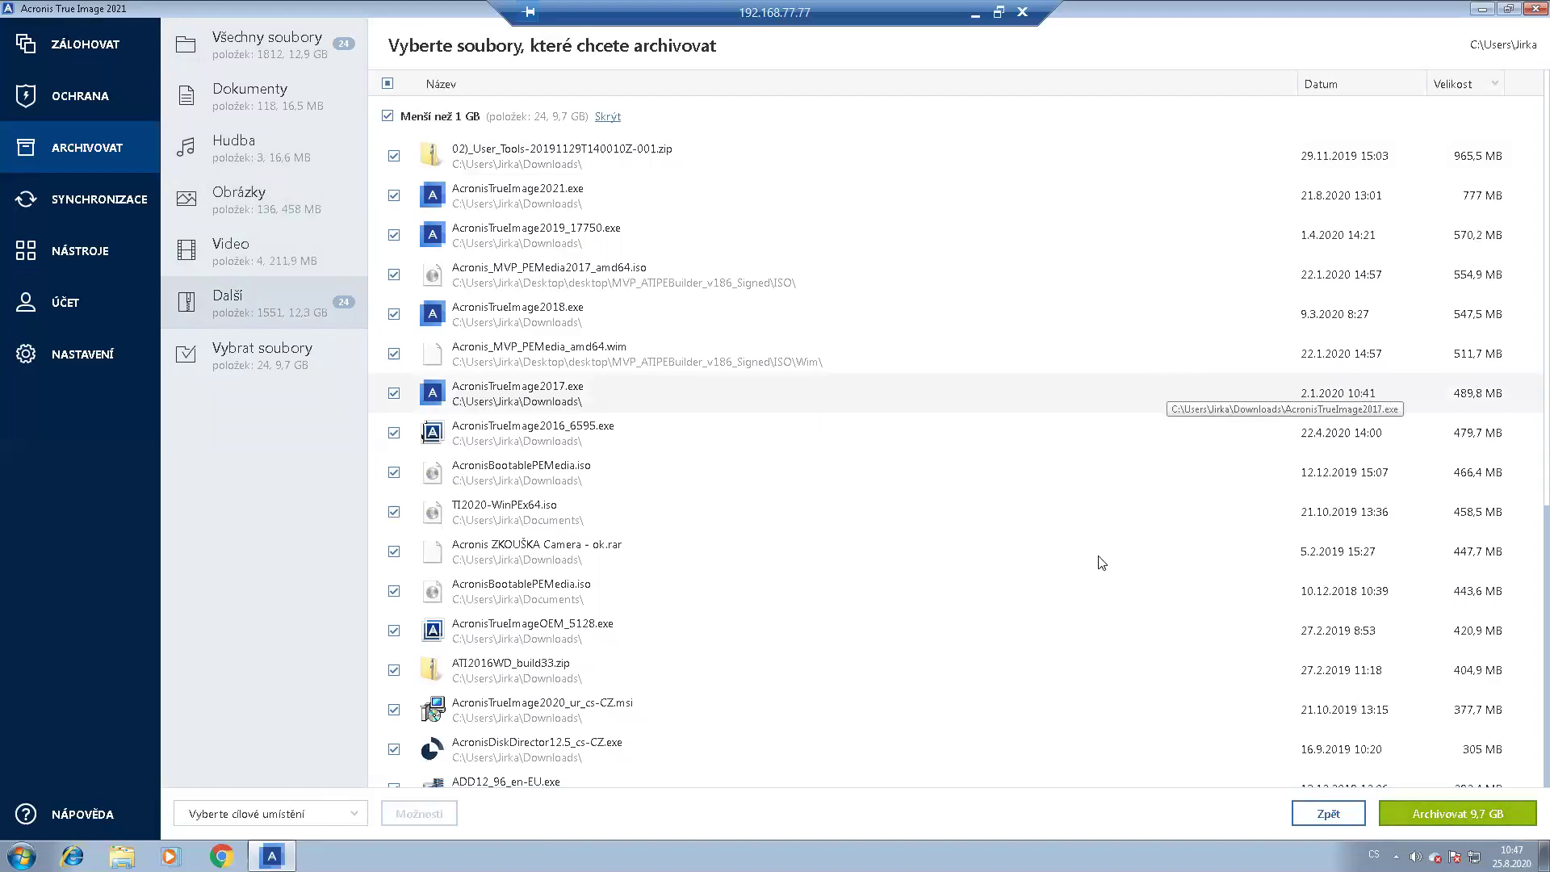
{"action": "left_click", "coordinate": [319, 814]}
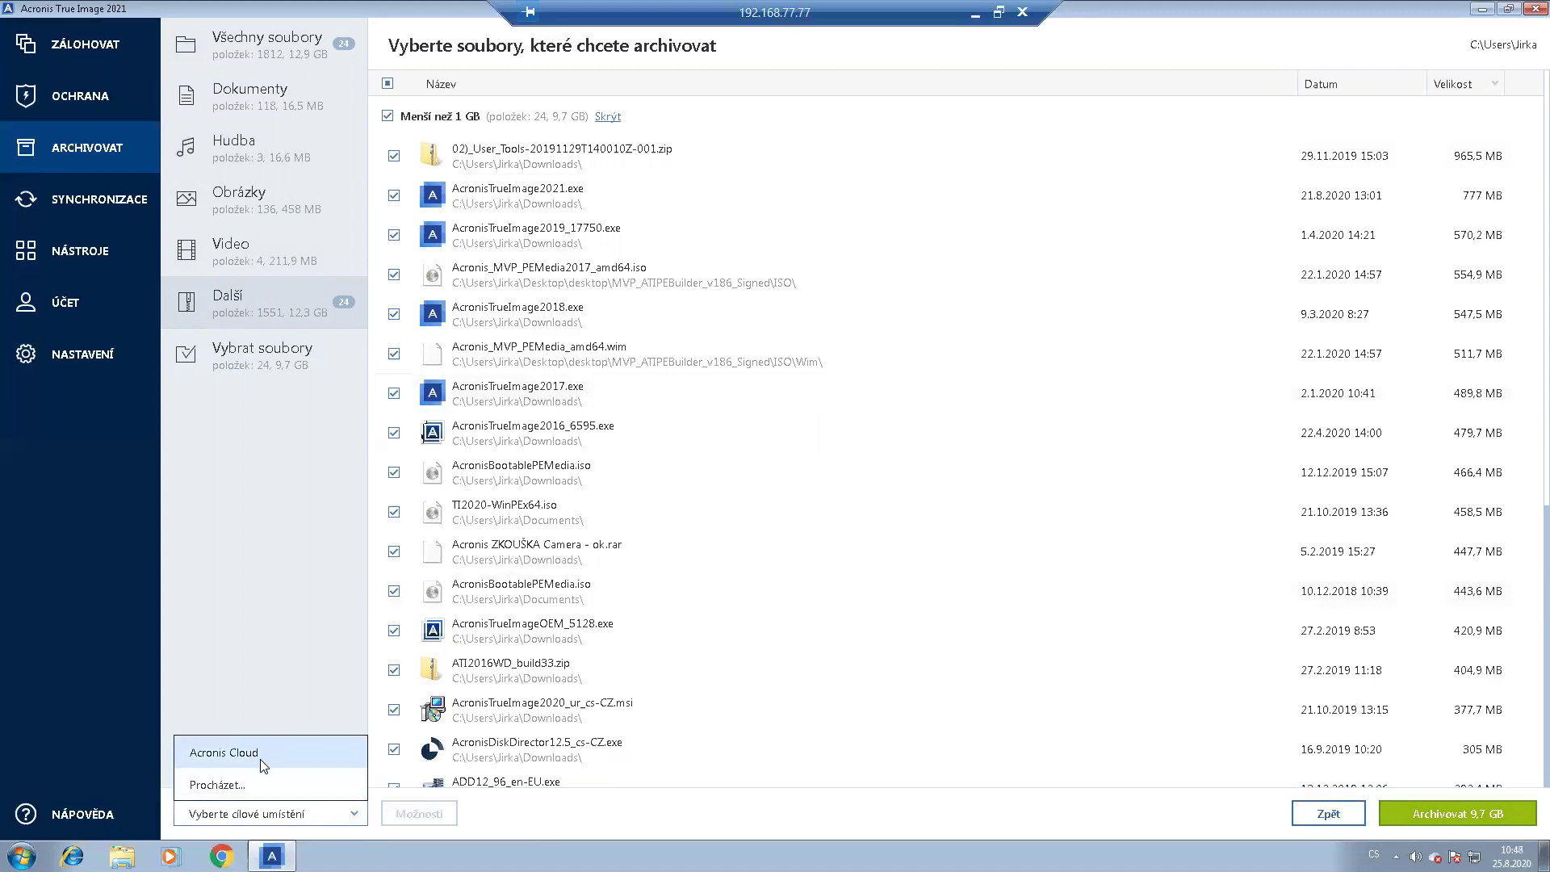
{"action": "left_click", "coordinate": [251, 783]}
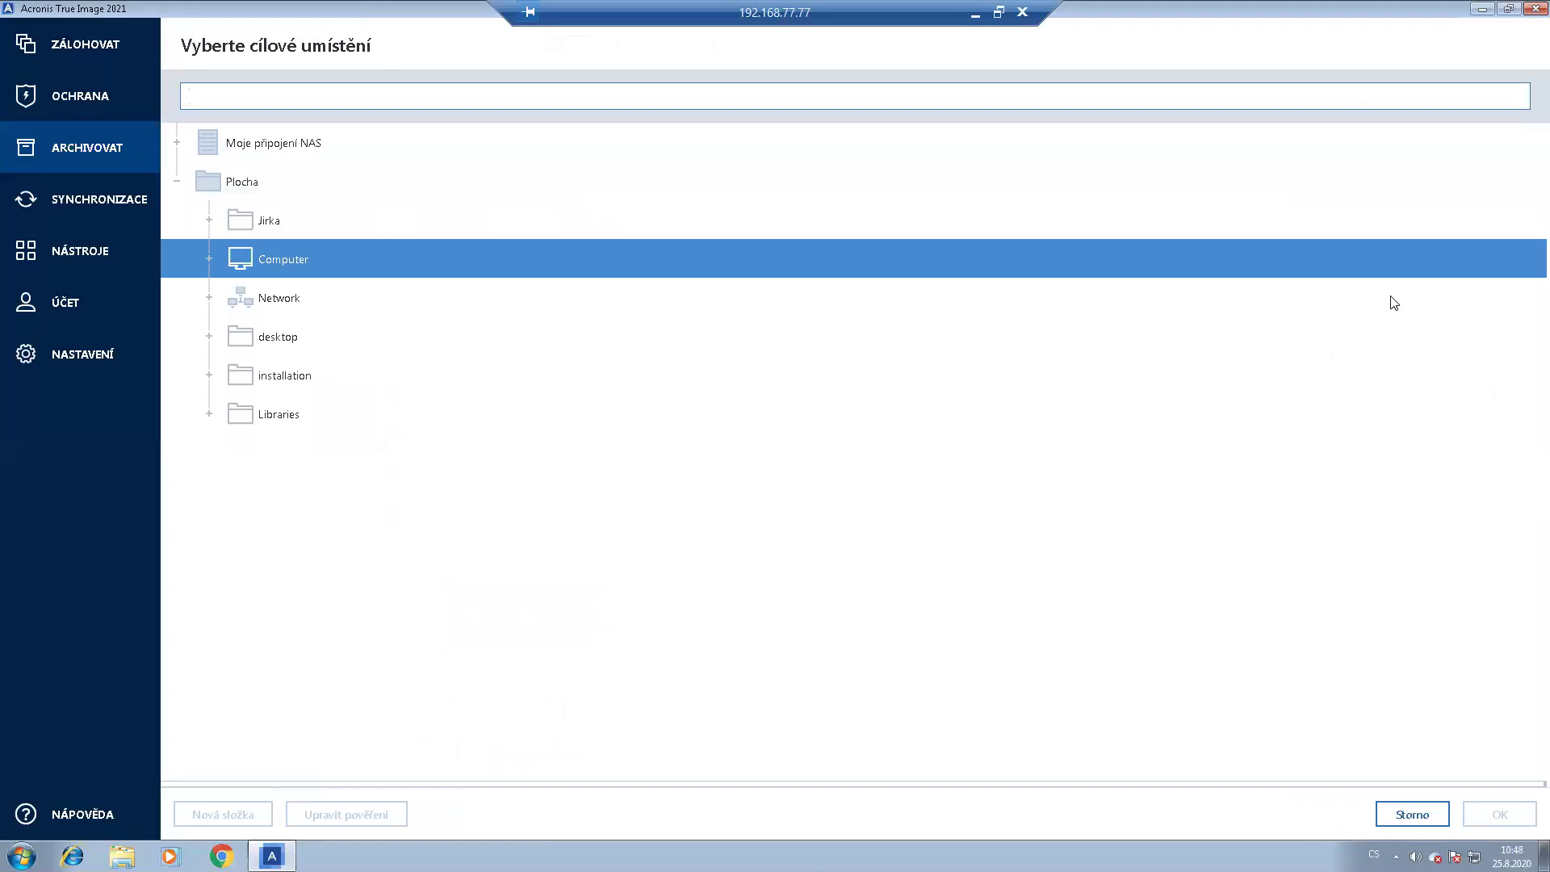
{"action": "left_click", "coordinate": [1397, 816]}
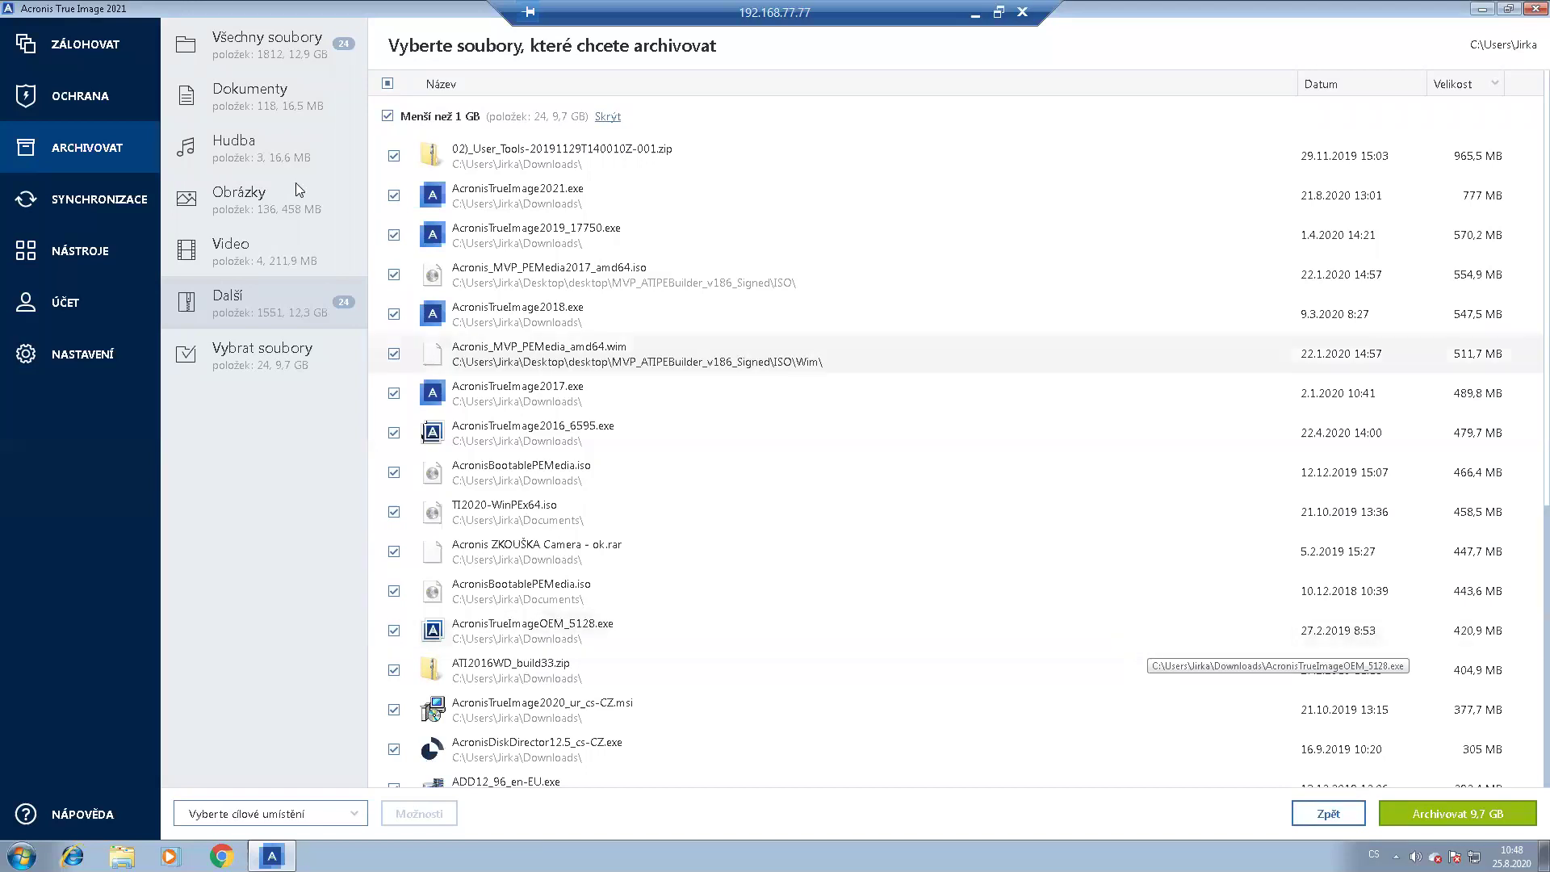
View the synchronization types offered for a new synchronization and switch to the tools section (Nástroje).
{"action": "left_click", "coordinate": [97, 198]}
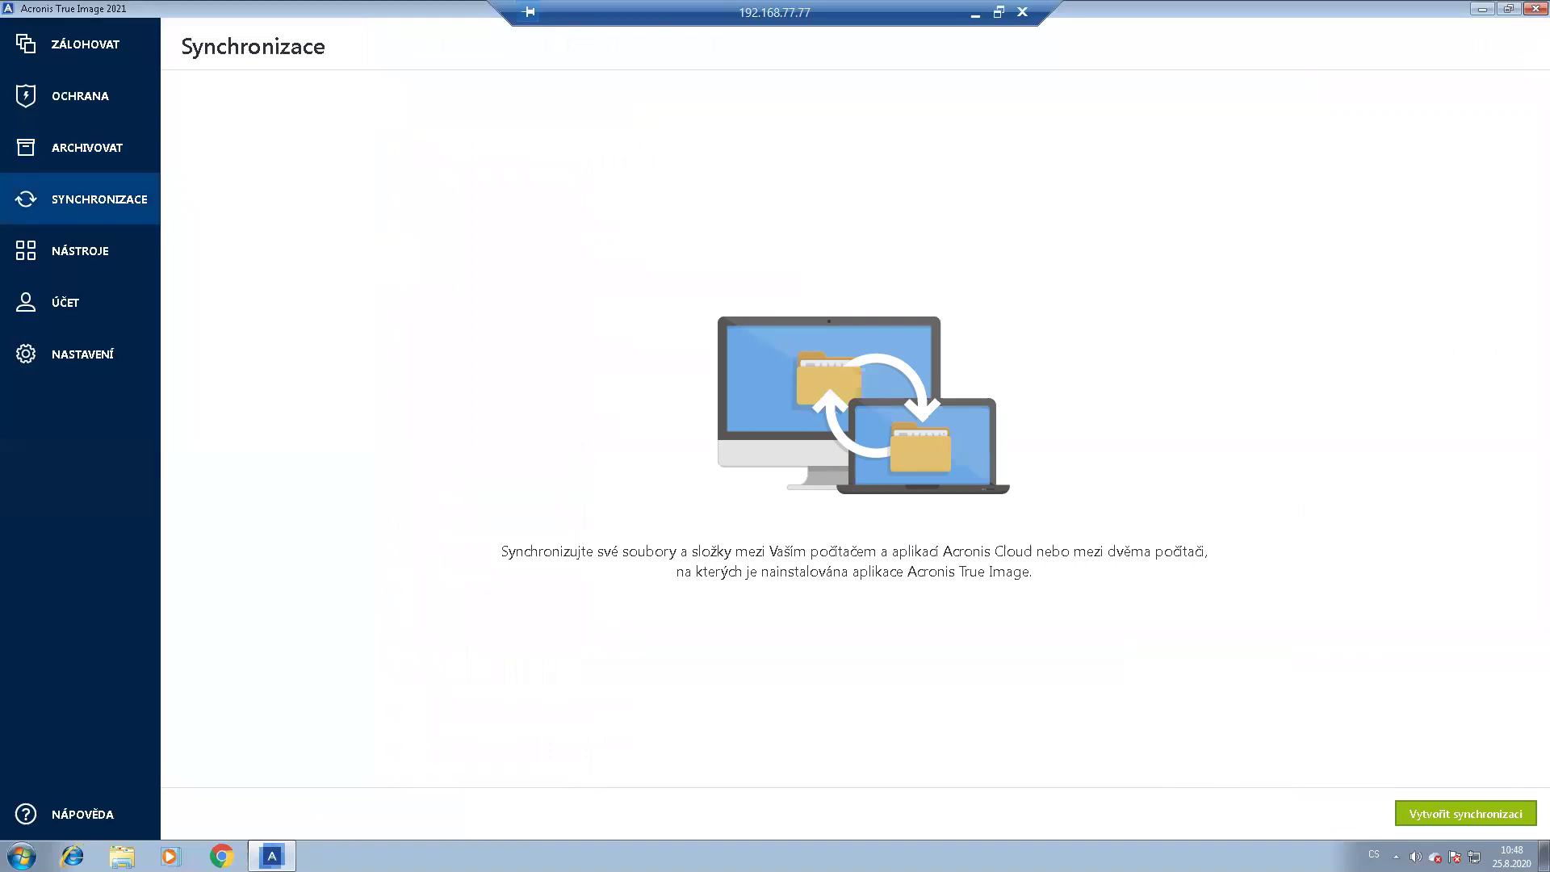
{"action": "left_click", "coordinate": [1419, 827]}
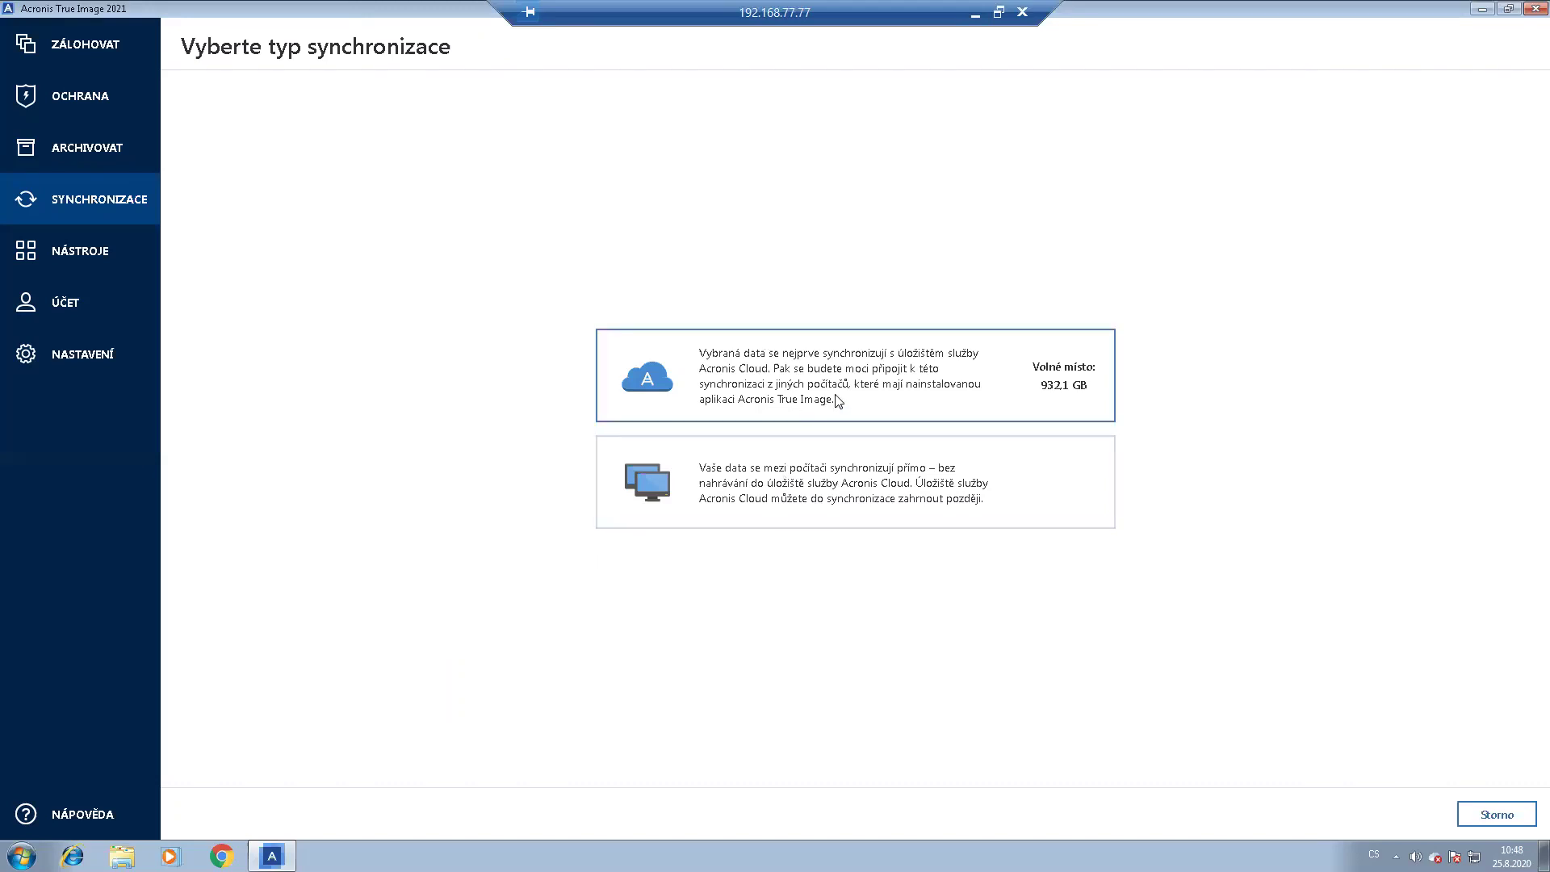
{"action": "left_click", "coordinate": [102, 255]}
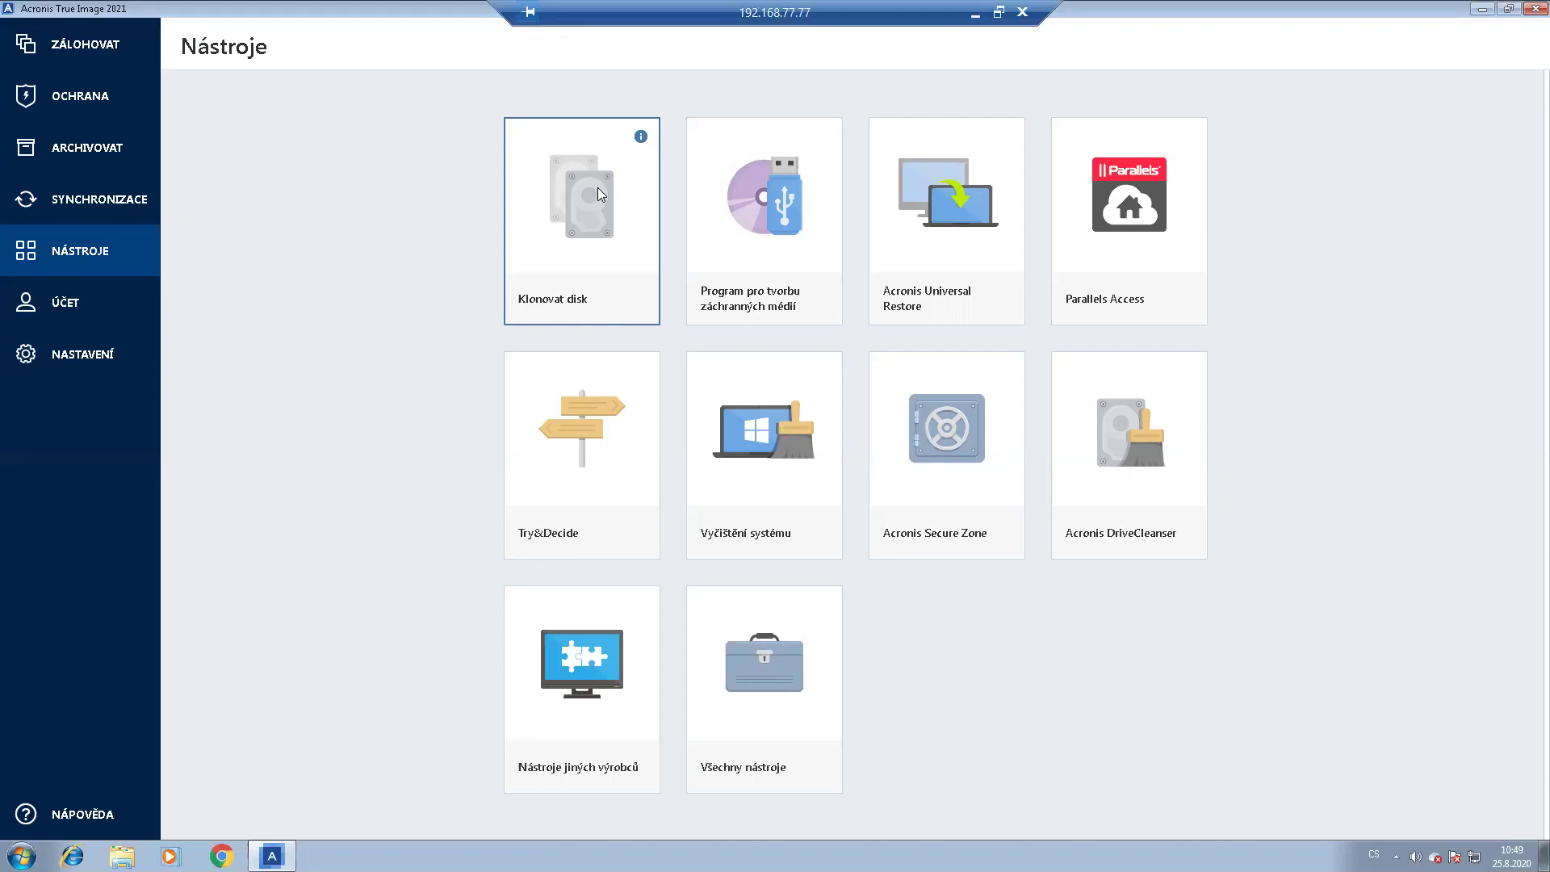
Try the disk cloning wizard in manual mode with Disk 1 as source and Disk 2 as target, and cancel it.
{"action": "left_click", "coordinate": [565, 285]}
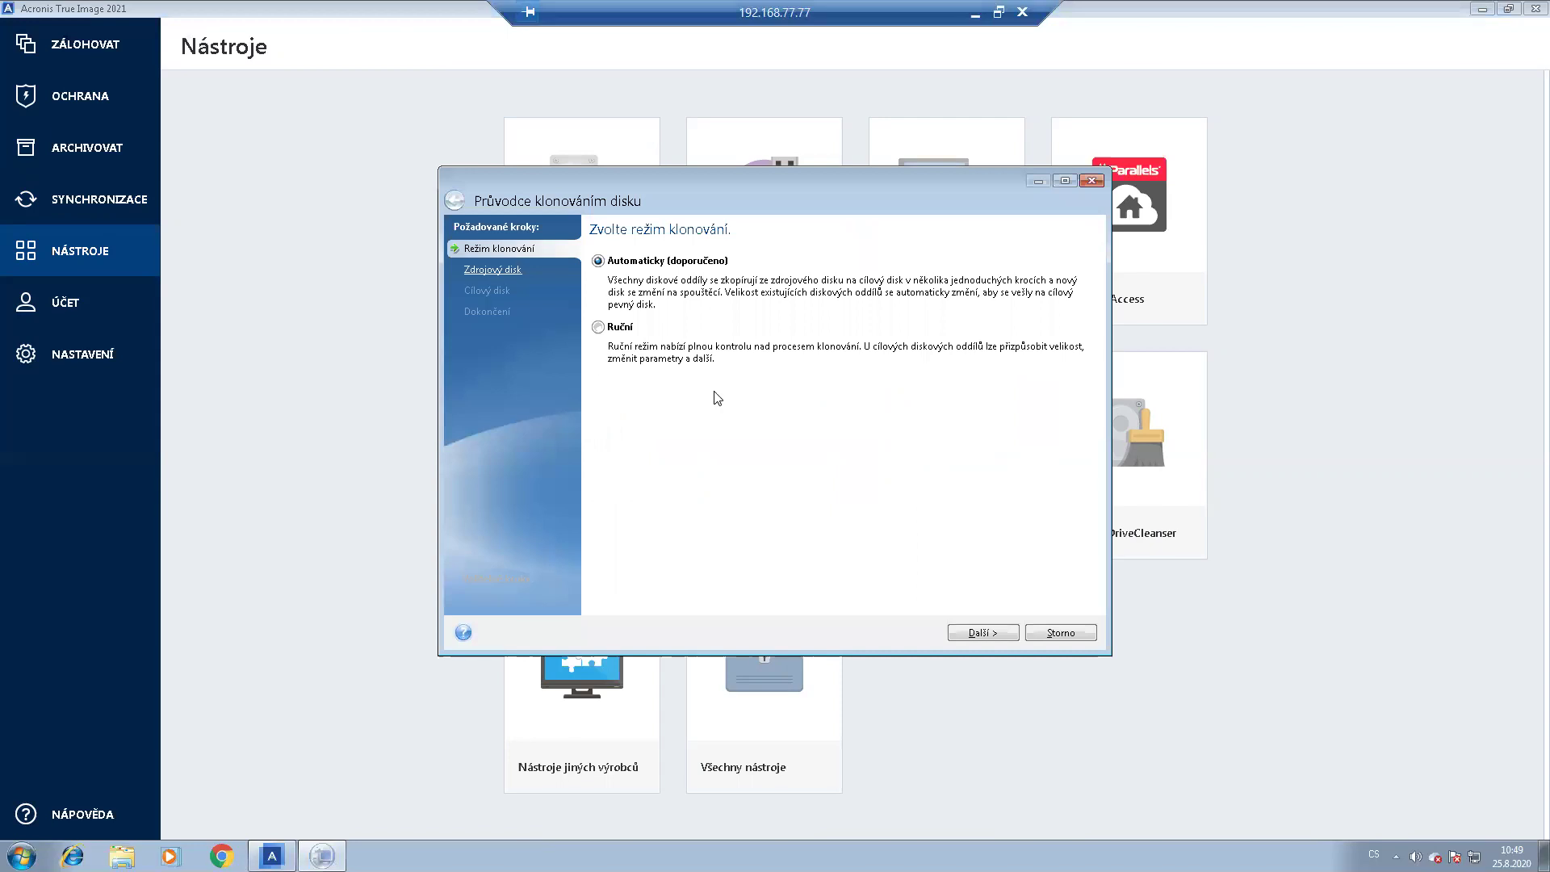
{"action": "left_click", "coordinate": [612, 328]}
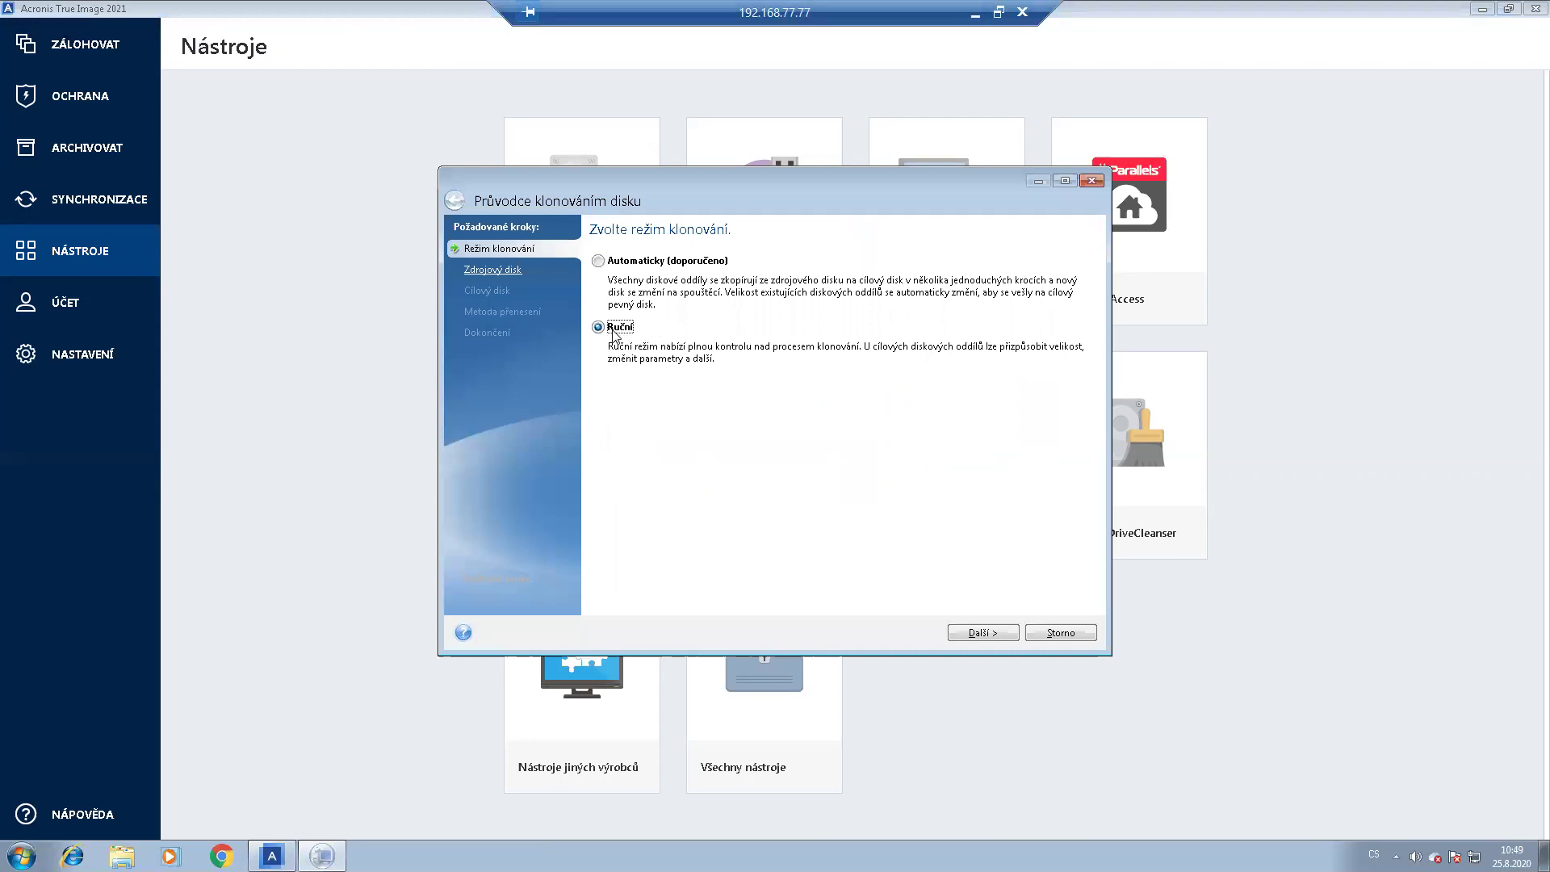
{"action": "left_click", "coordinate": [969, 638]}
{"action": "left_click", "coordinate": [664, 301]}
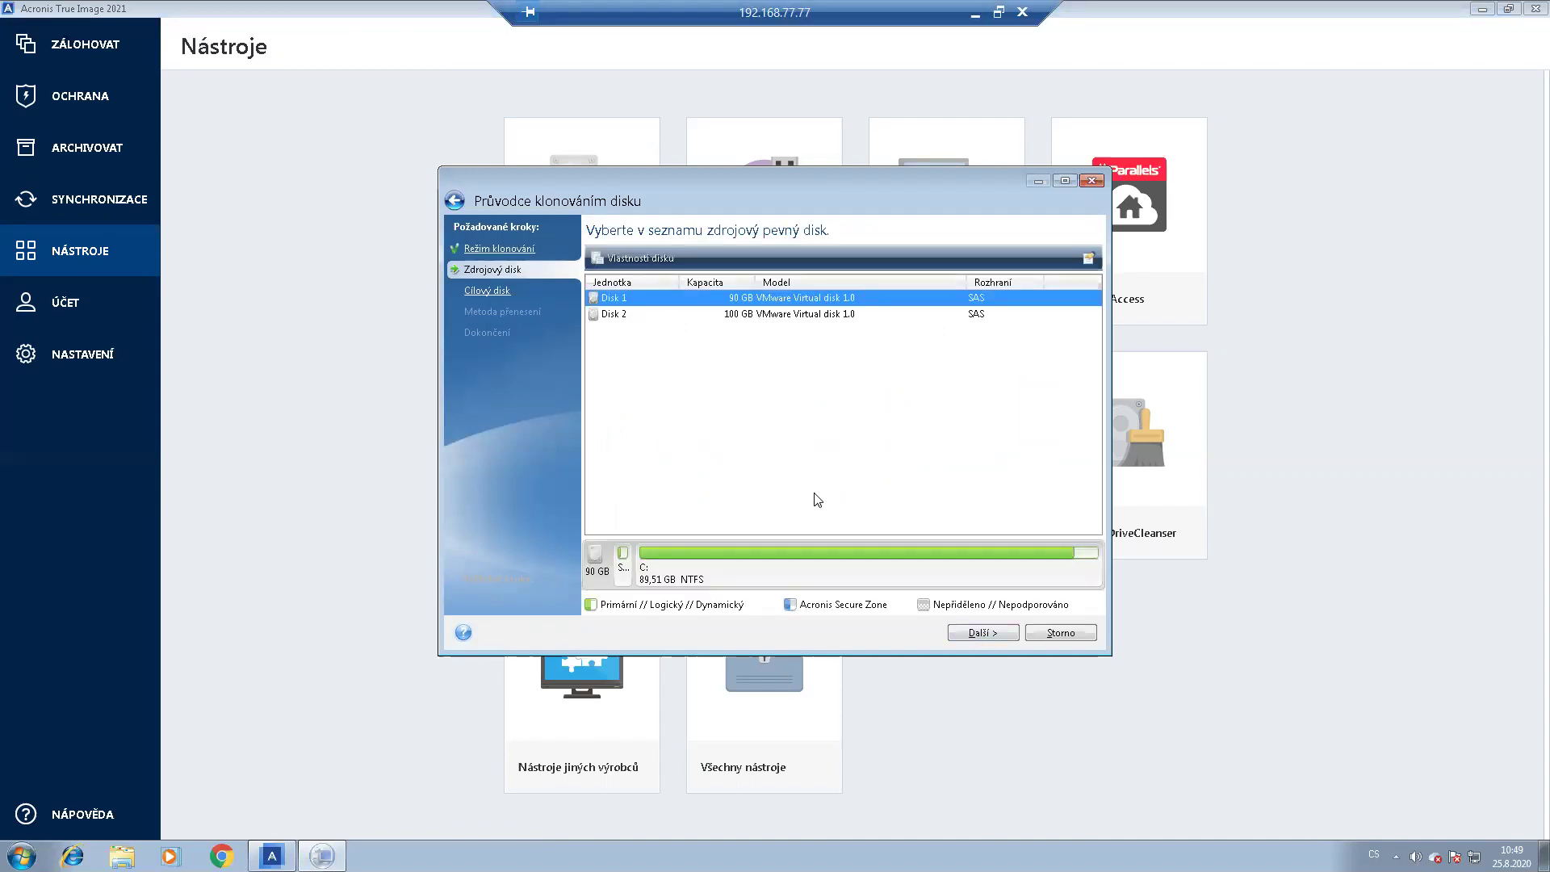
{"action": "left_click", "coordinate": [975, 634]}
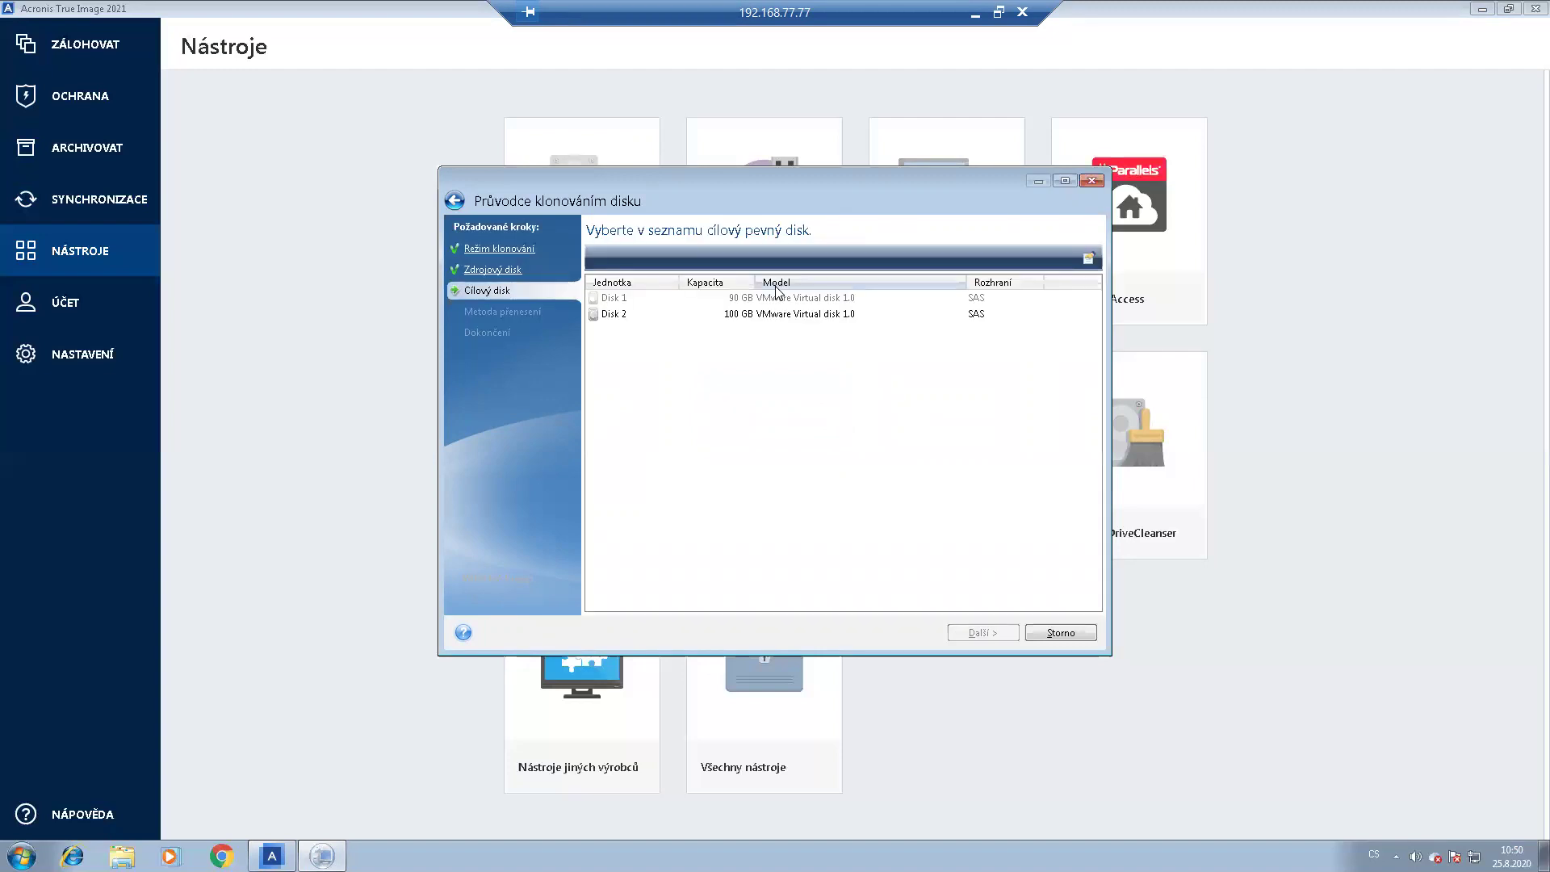
{"action": "left_click", "coordinate": [676, 314]}
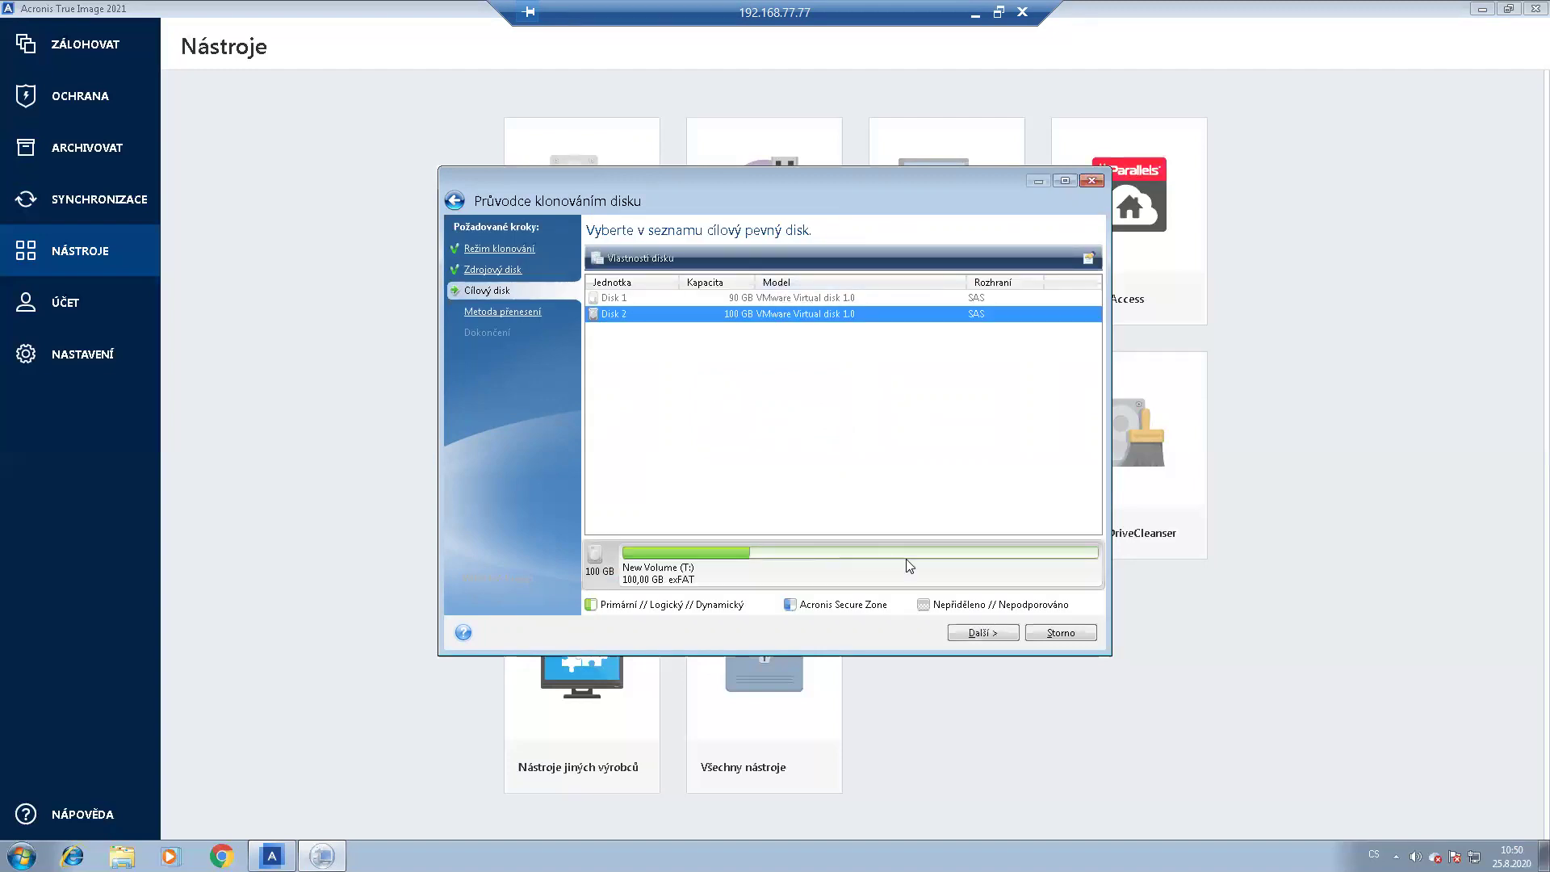
{"action": "left_click", "coordinate": [1060, 633]}
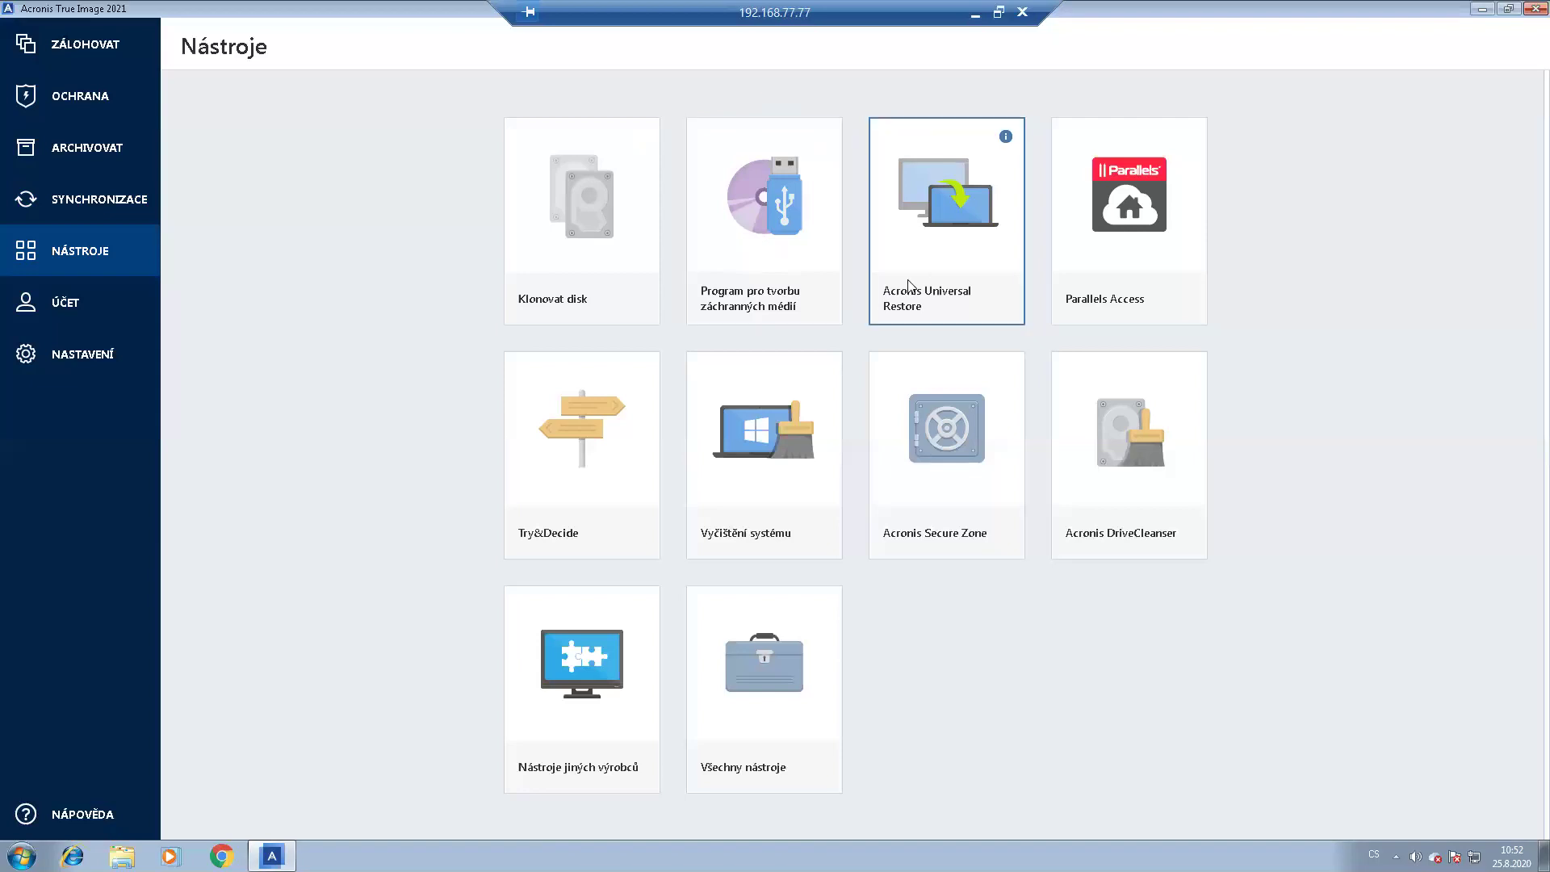
Start downloading the Acronis Universal Restore installer and close the browser window that handles the download.
{"action": "left_click", "coordinate": [933, 317]}
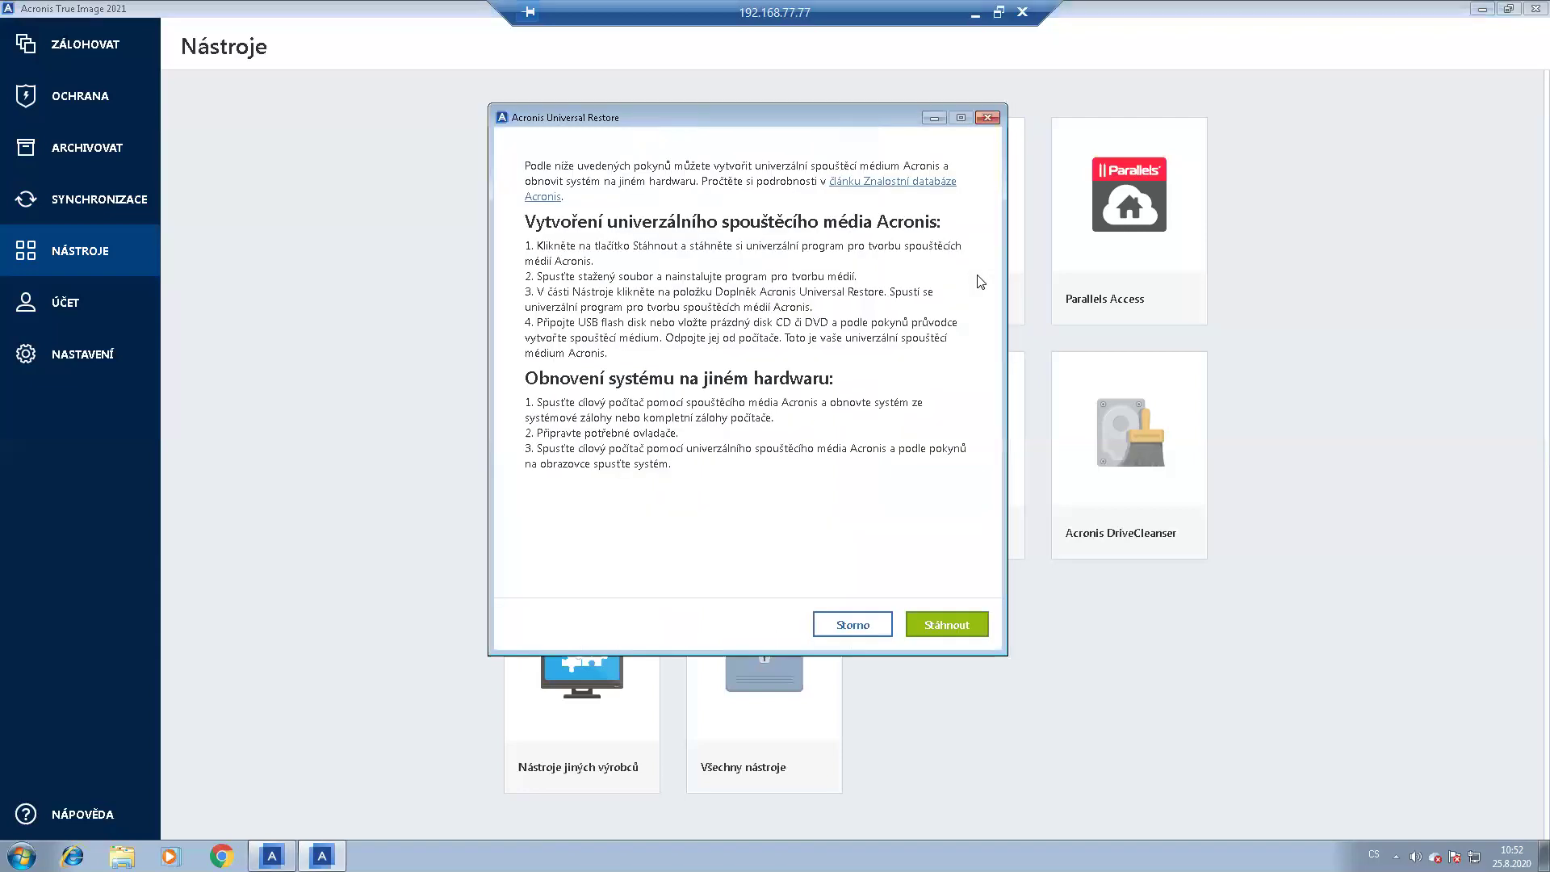
{"action": "left_click", "coordinate": [938, 623]}
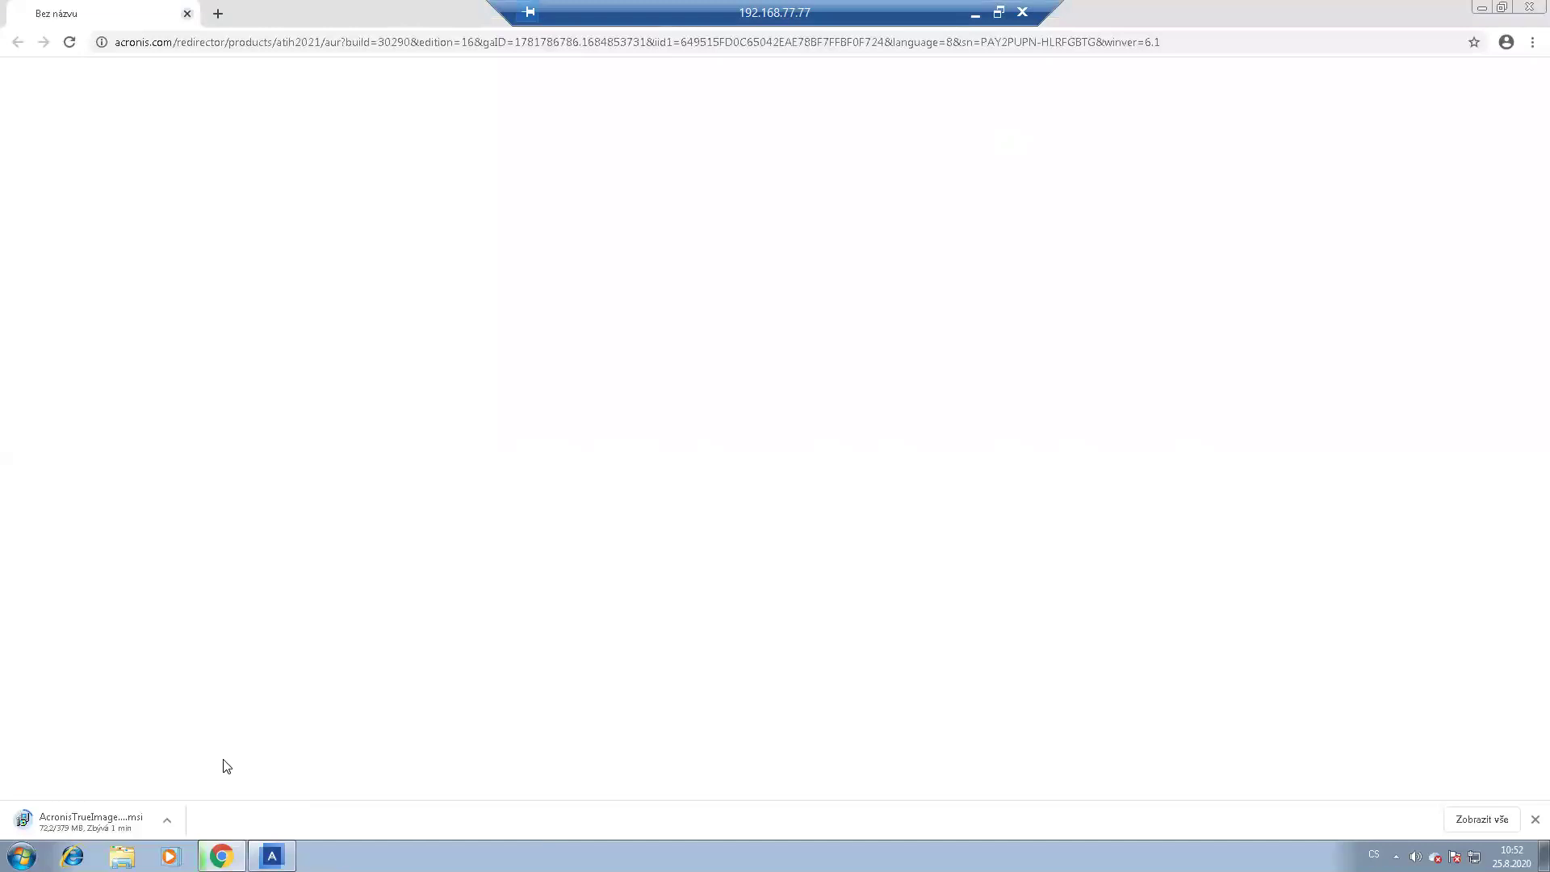
{"action": "key", "text": "alt+F4"}
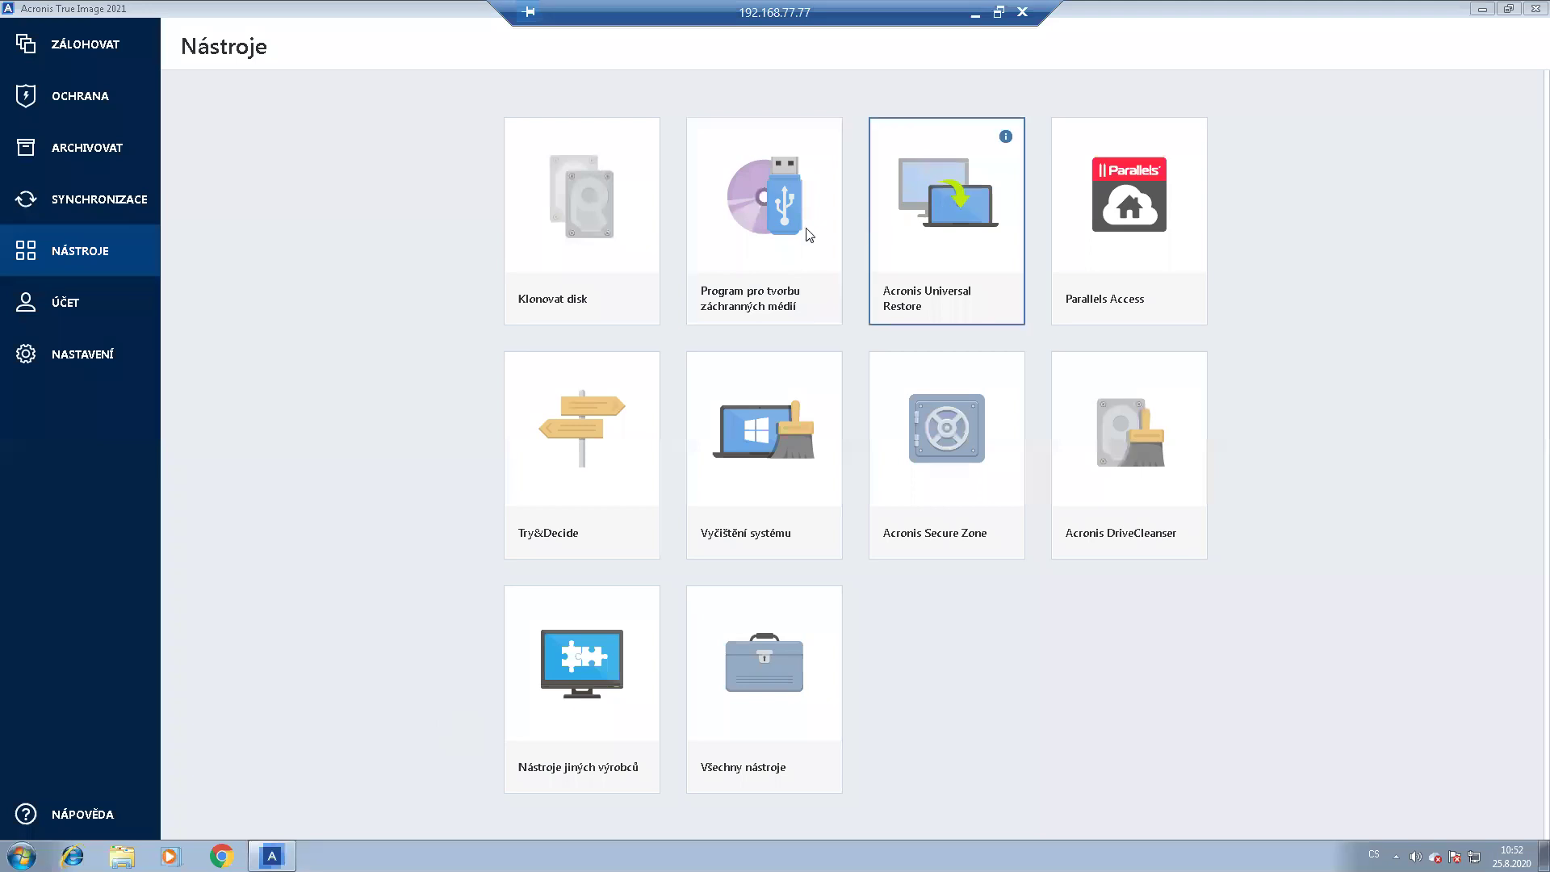
Examine the media destinations offered by the simple method (Jednoduchá) of the rescue media builder and return to the method choice.
{"action": "left_click", "coordinate": [757, 229]}
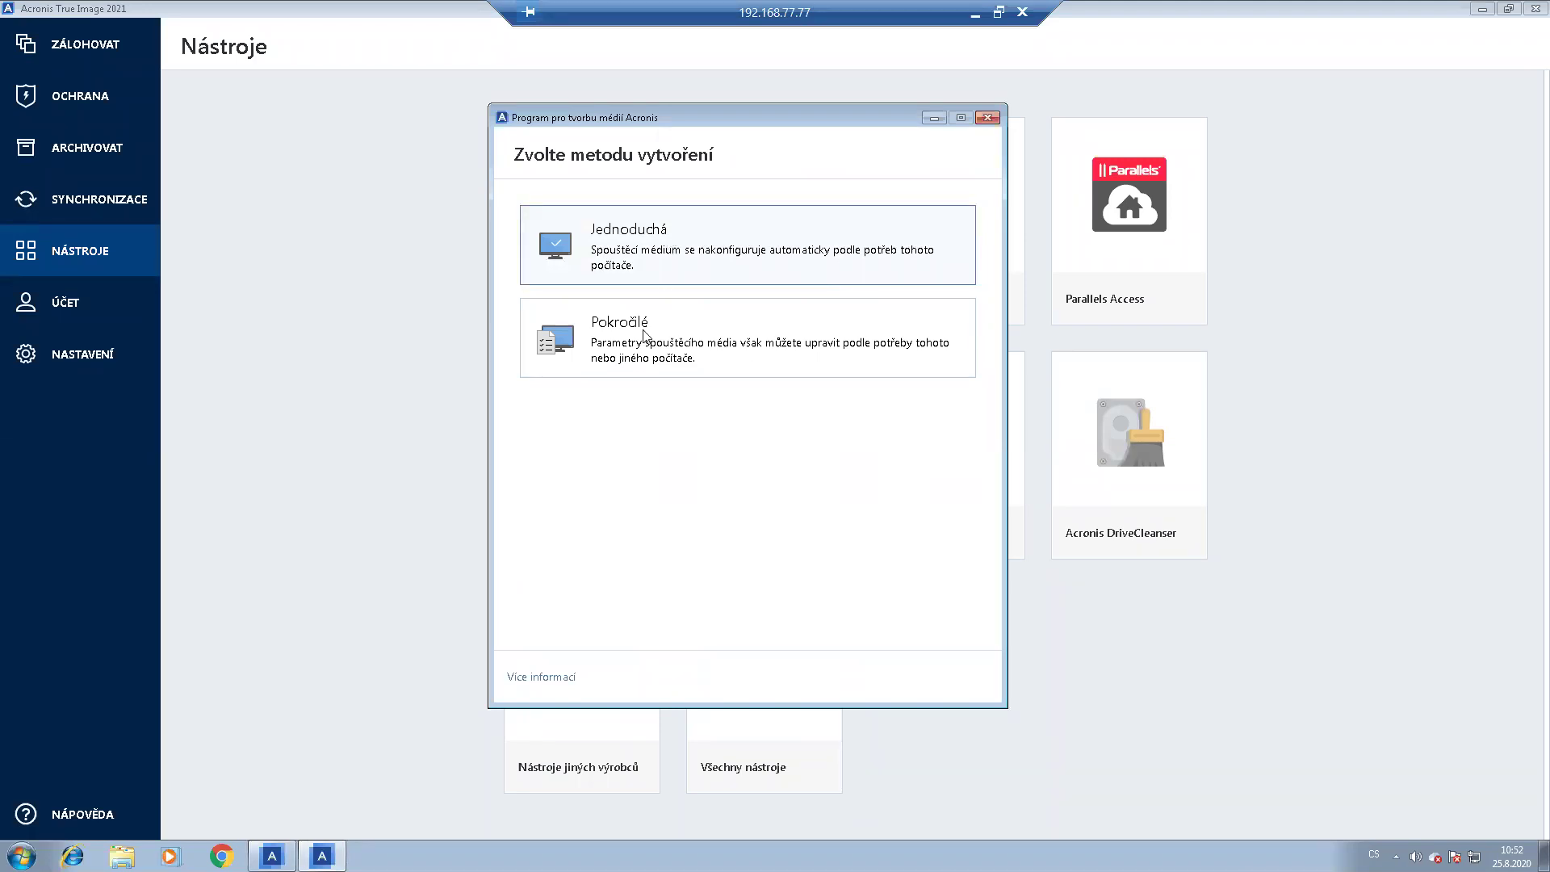
{"action": "left_click", "coordinate": [696, 365]}
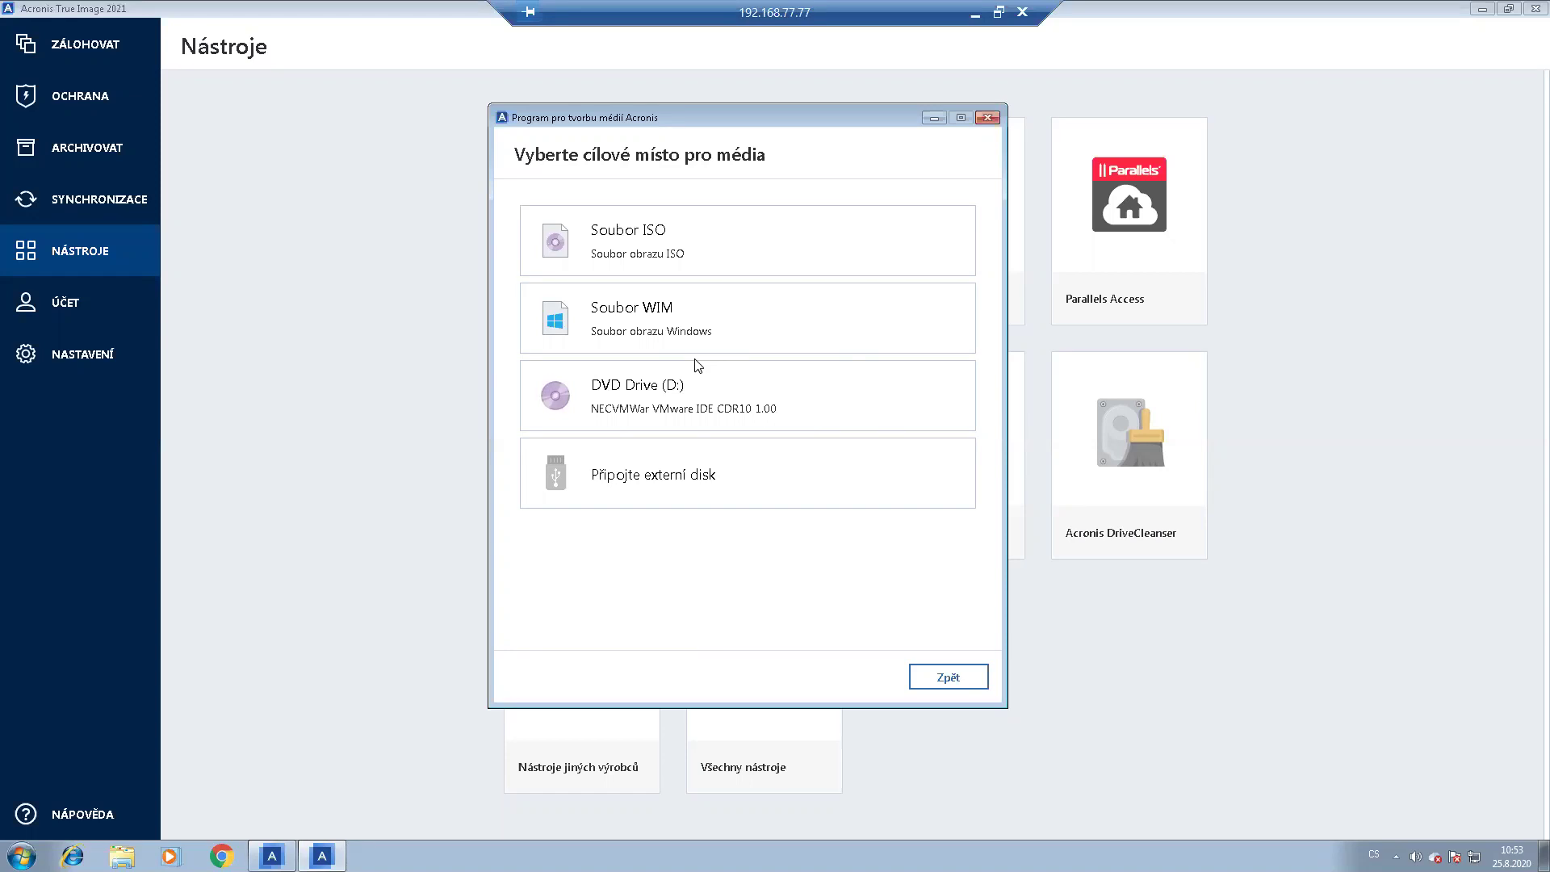
{"action": "left_click", "coordinate": [704, 255]}
{"action": "left_click", "coordinate": [713, 393]}
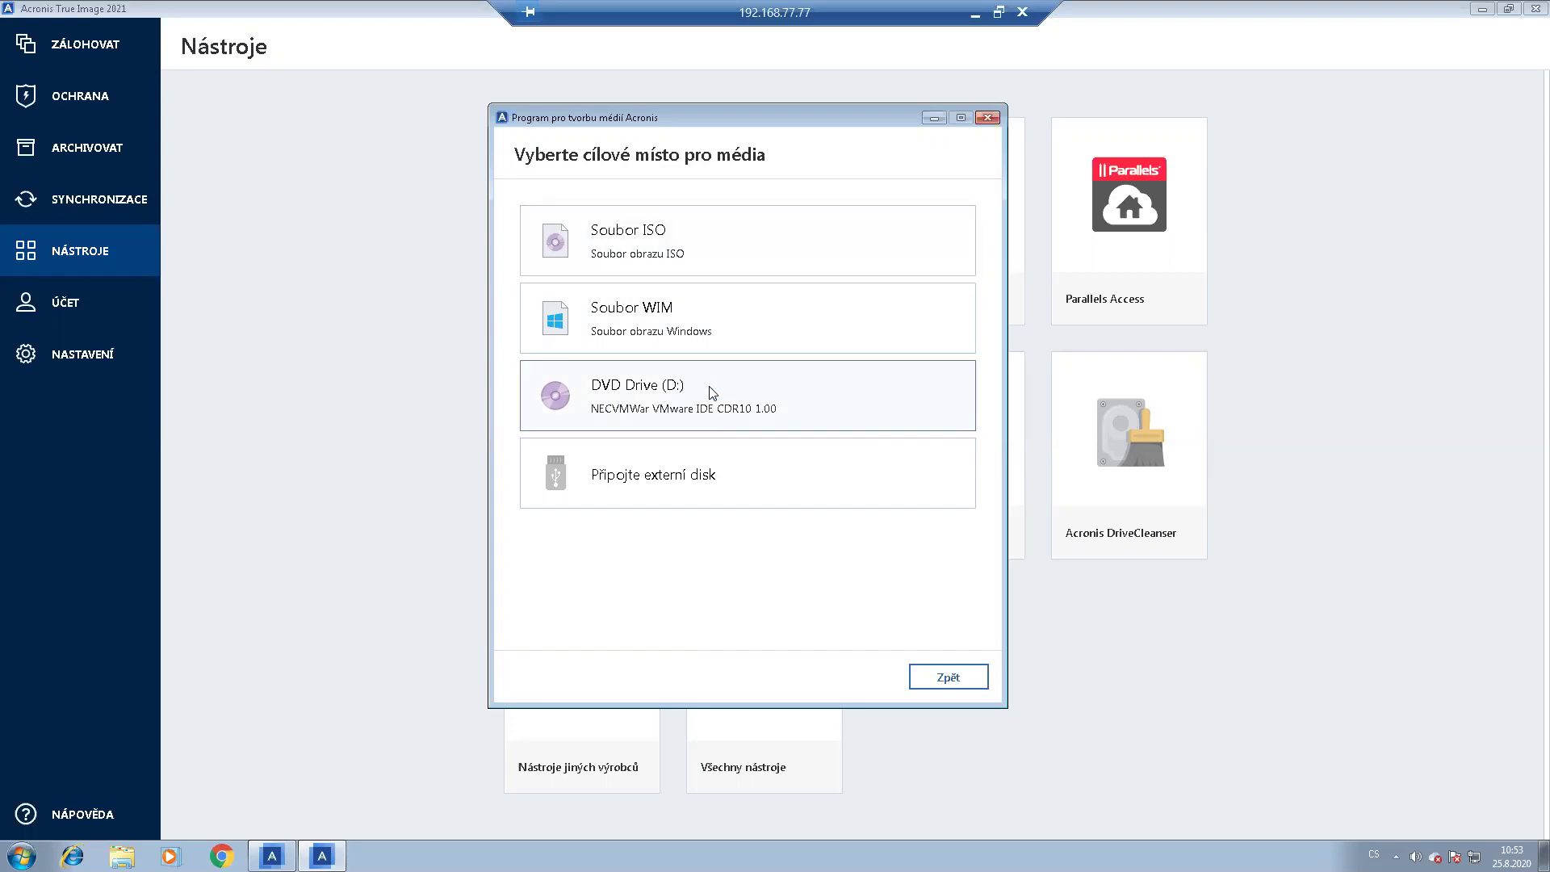
{"action": "left_click", "coordinate": [695, 491]}
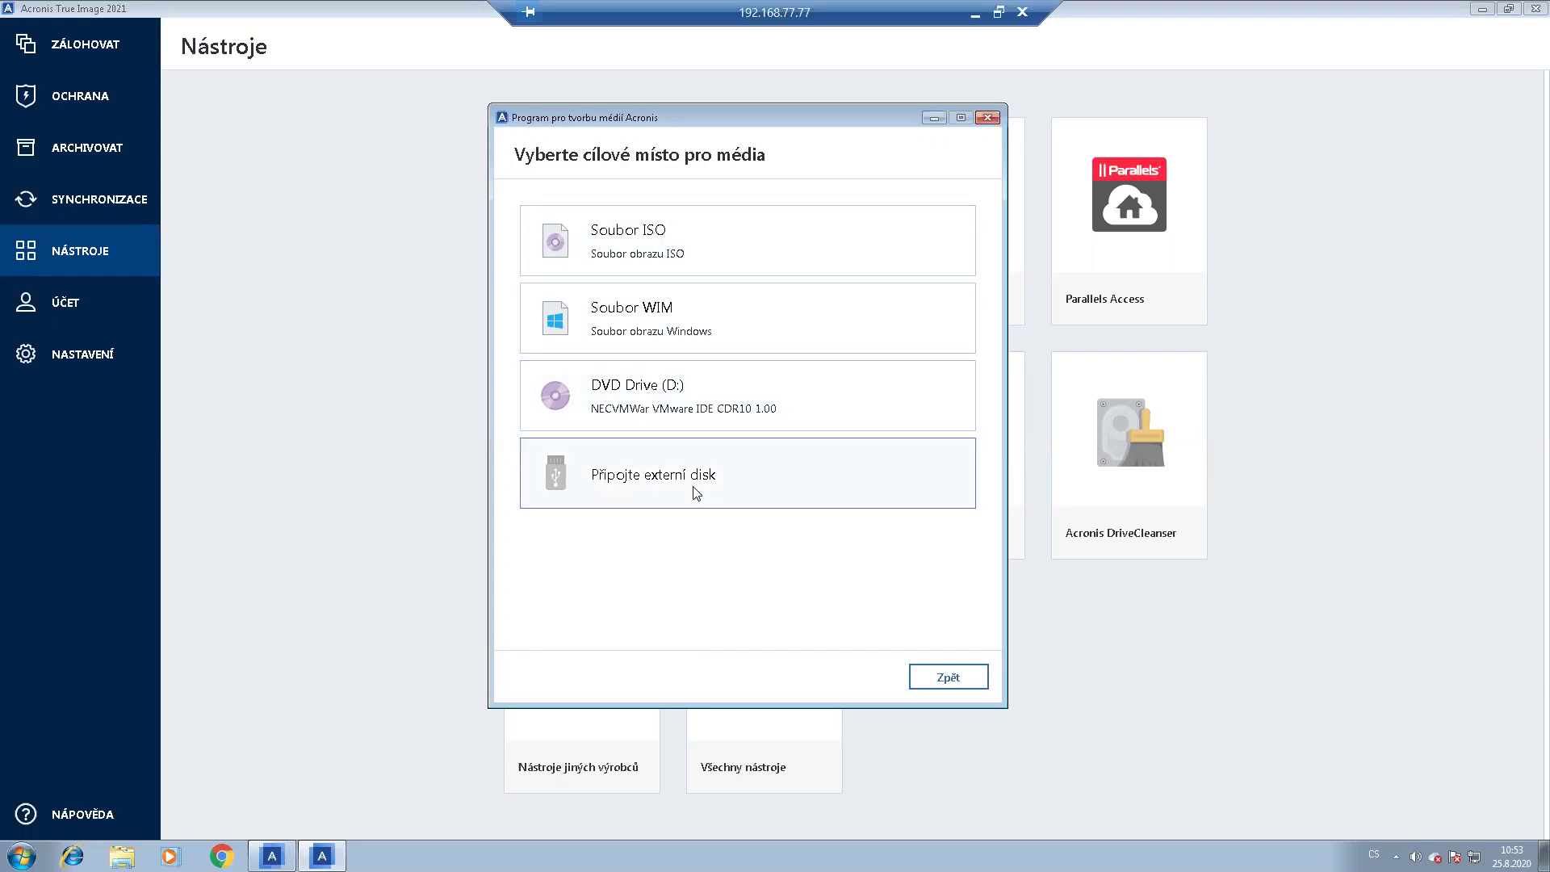
{"action": "left_click", "coordinate": [715, 289]}
{"action": "left_click", "coordinate": [707, 255]}
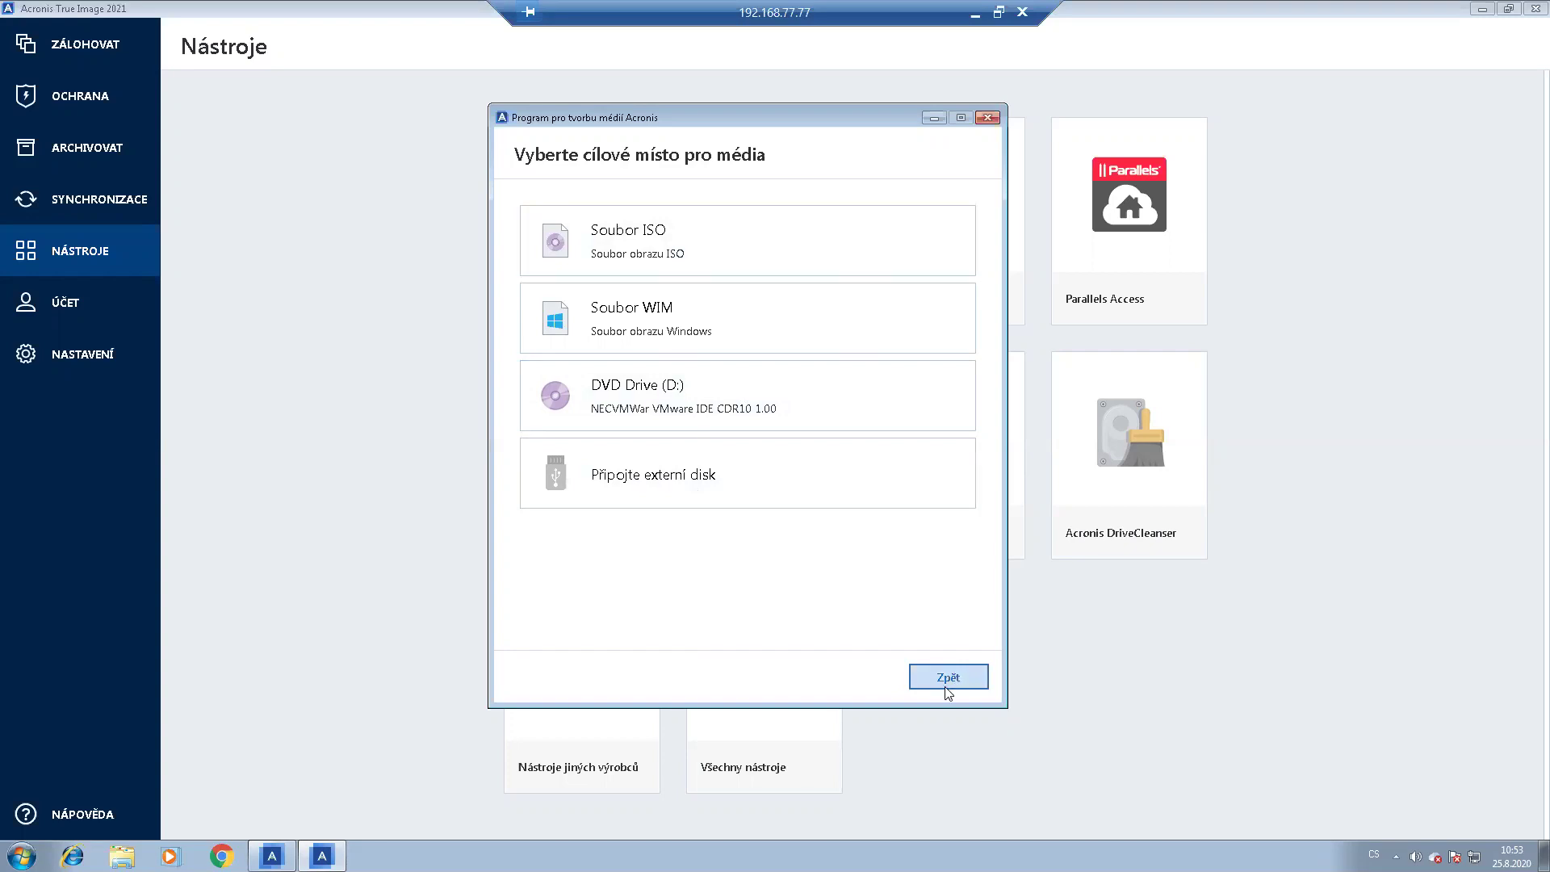
{"action": "left_click", "coordinate": [984, 675]}
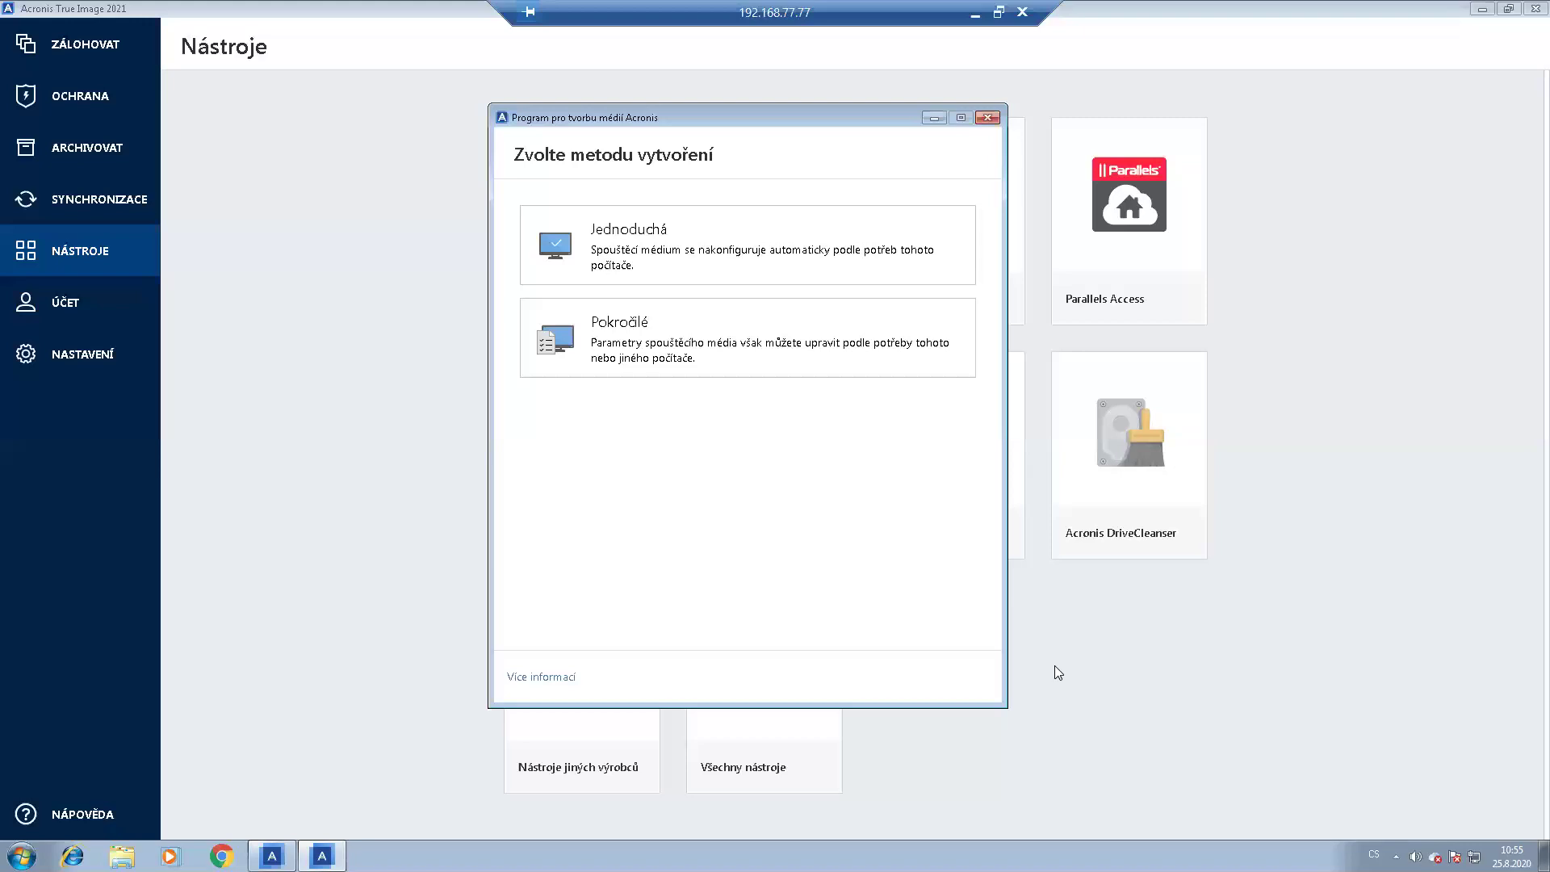
Look through the advanced WinPE media options for the Windows 8, Windows 8.1, Windows 10 toolkit and the Windows 7 toolkit.
{"action": "left_click", "coordinate": [678, 354]}
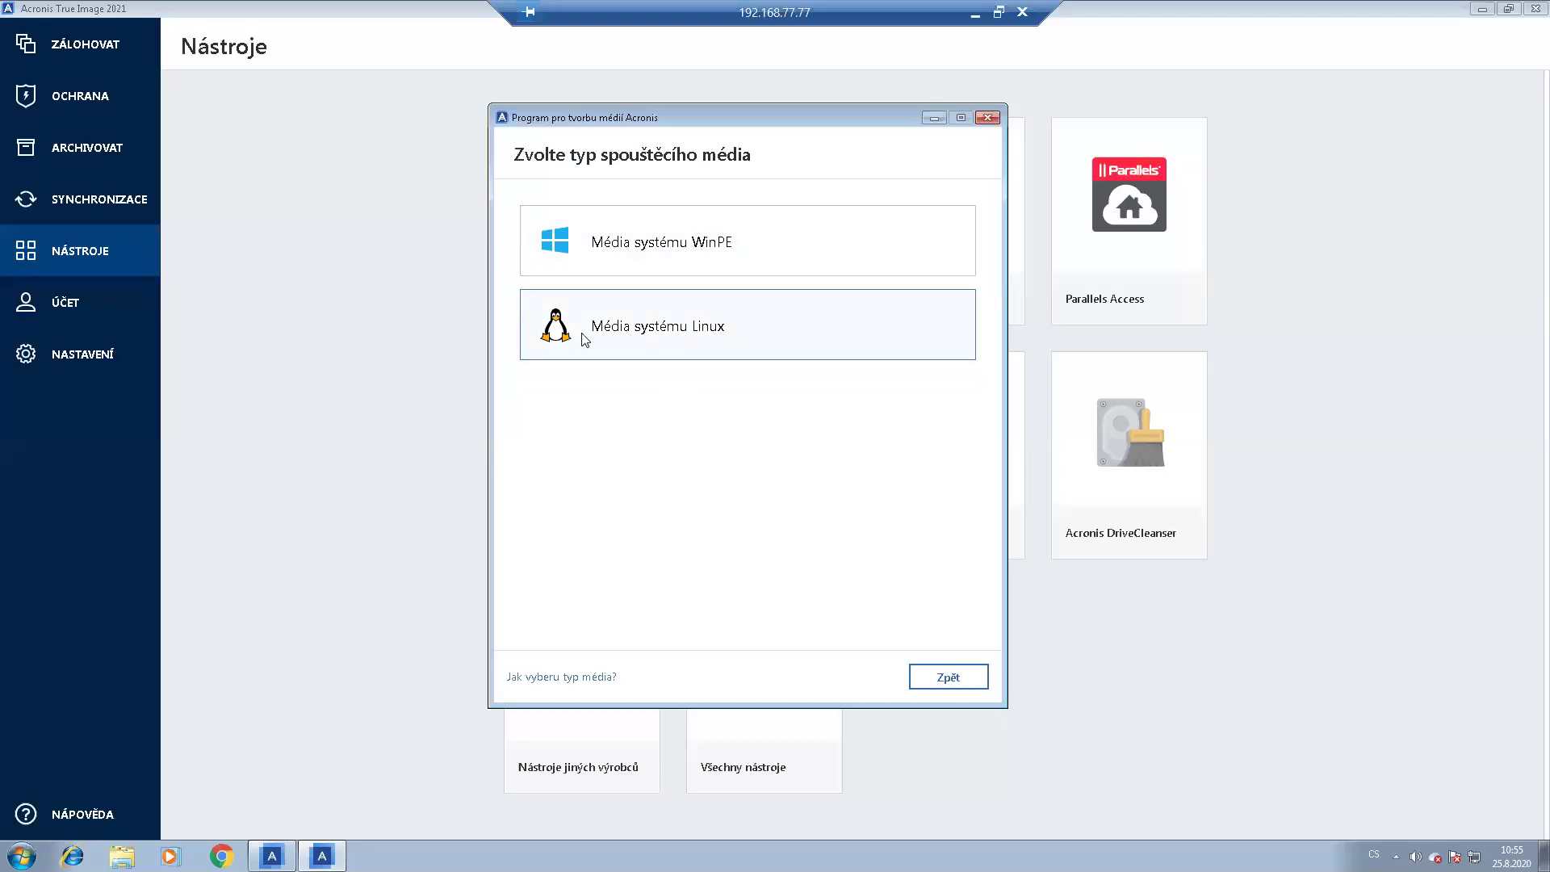
{"action": "left_click", "coordinate": [683, 253]}
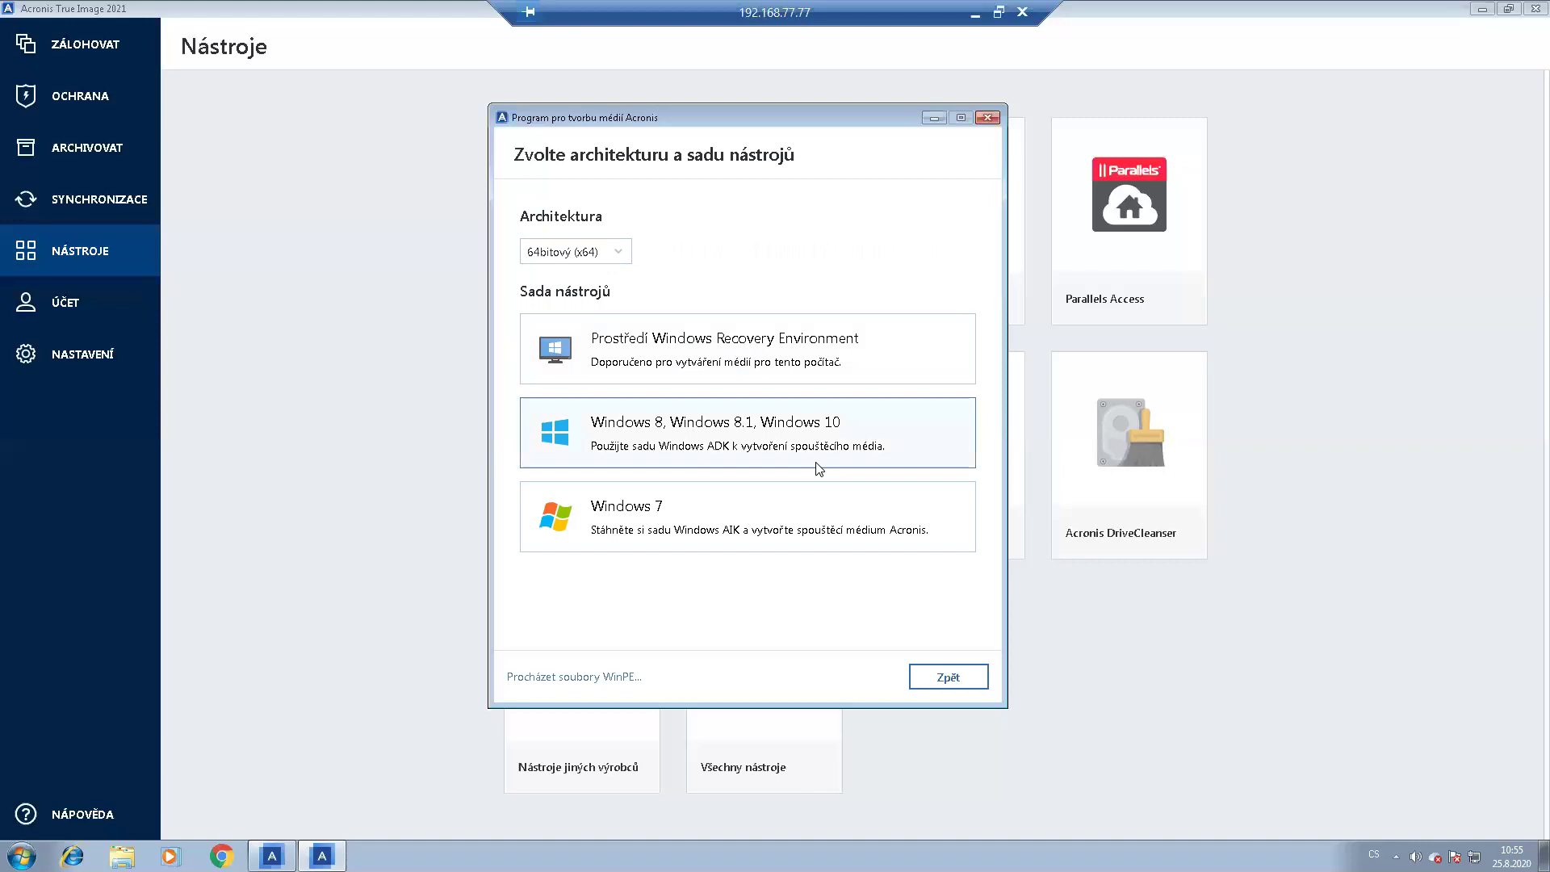
{"action": "left_click", "coordinate": [756, 441]}
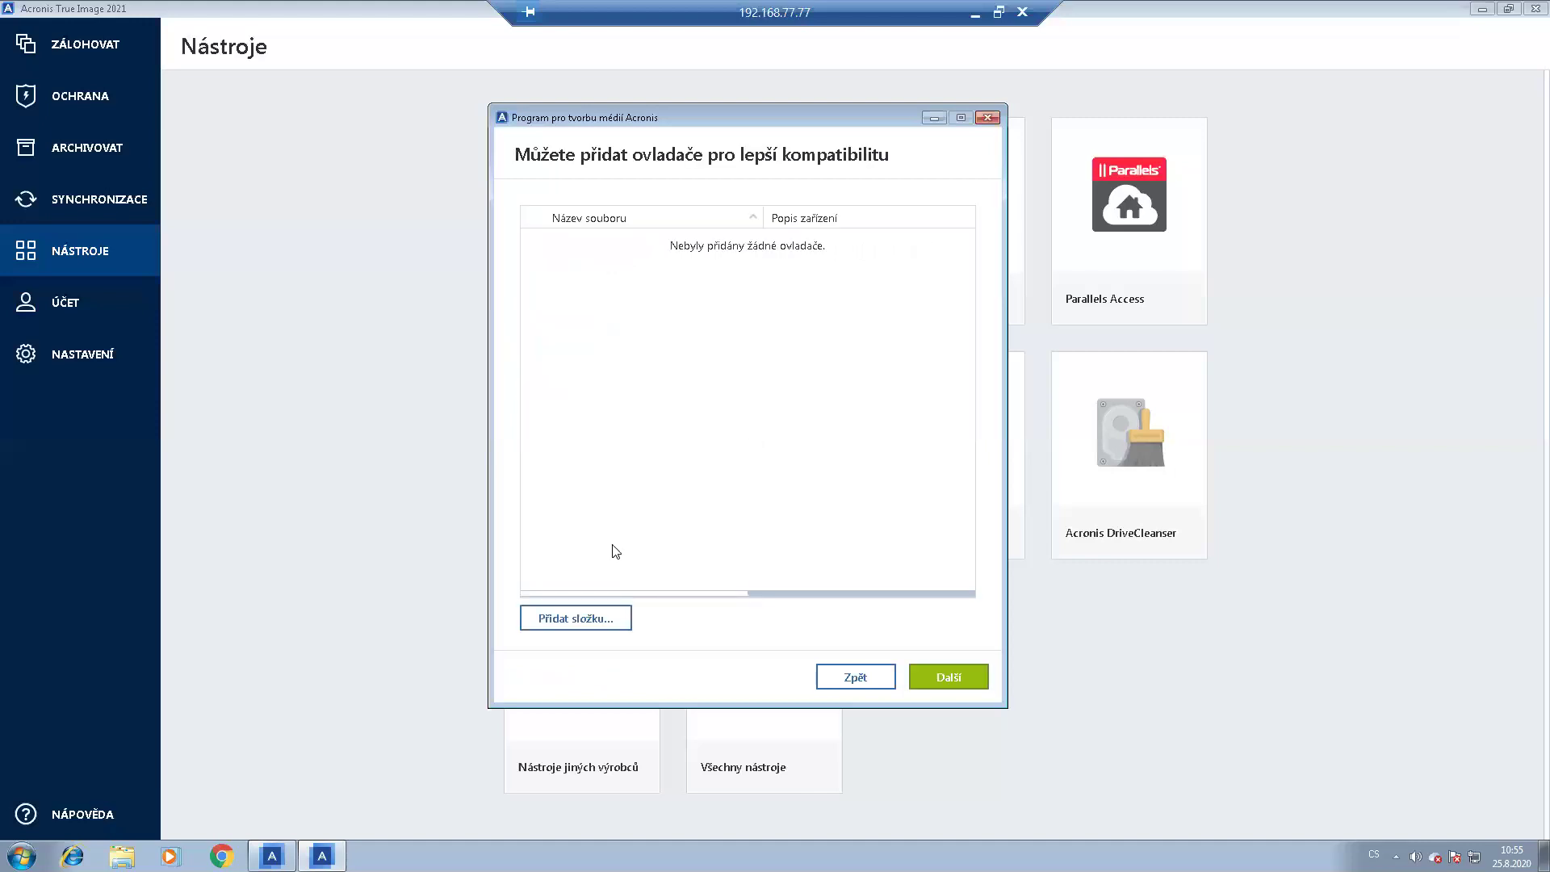
{"action": "left_click", "coordinate": [852, 683]}
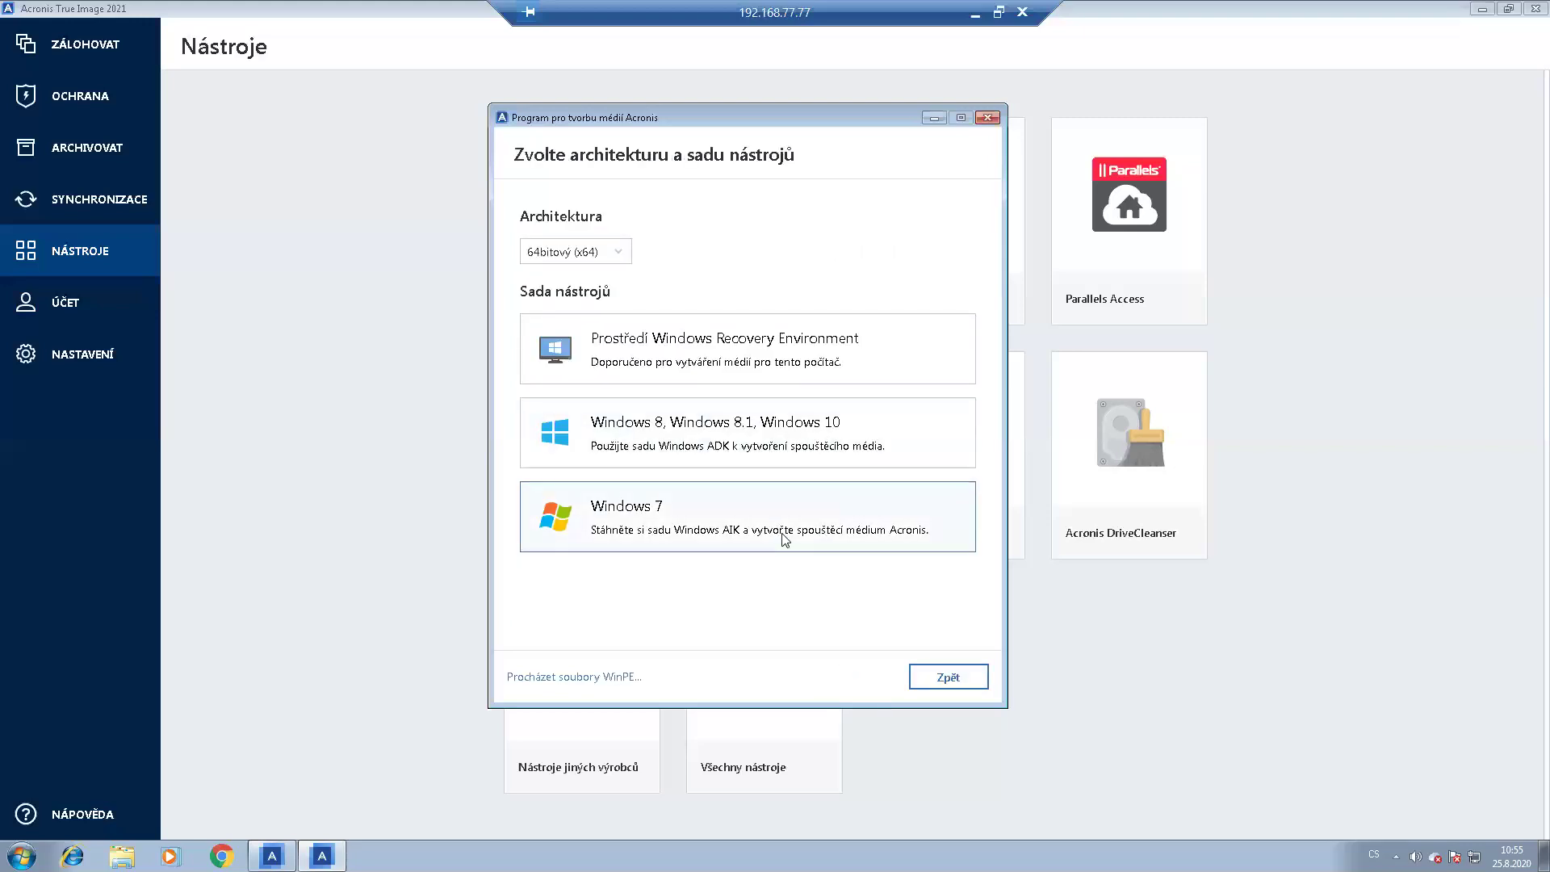
{"action": "left_click", "coordinate": [756, 504]}
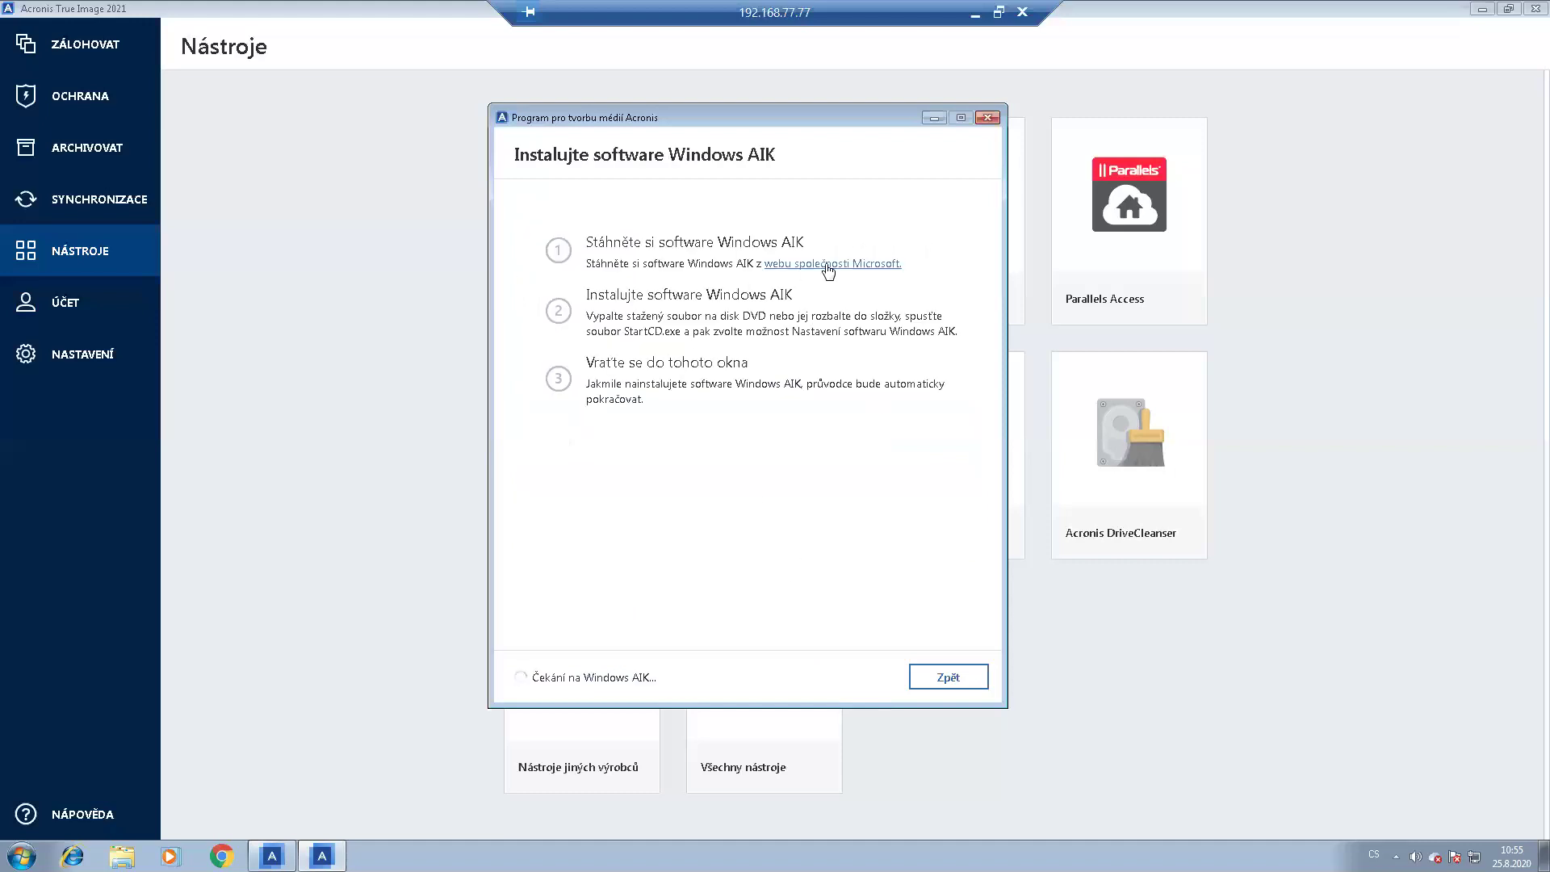
{"action": "left_click", "coordinate": [946, 676]}
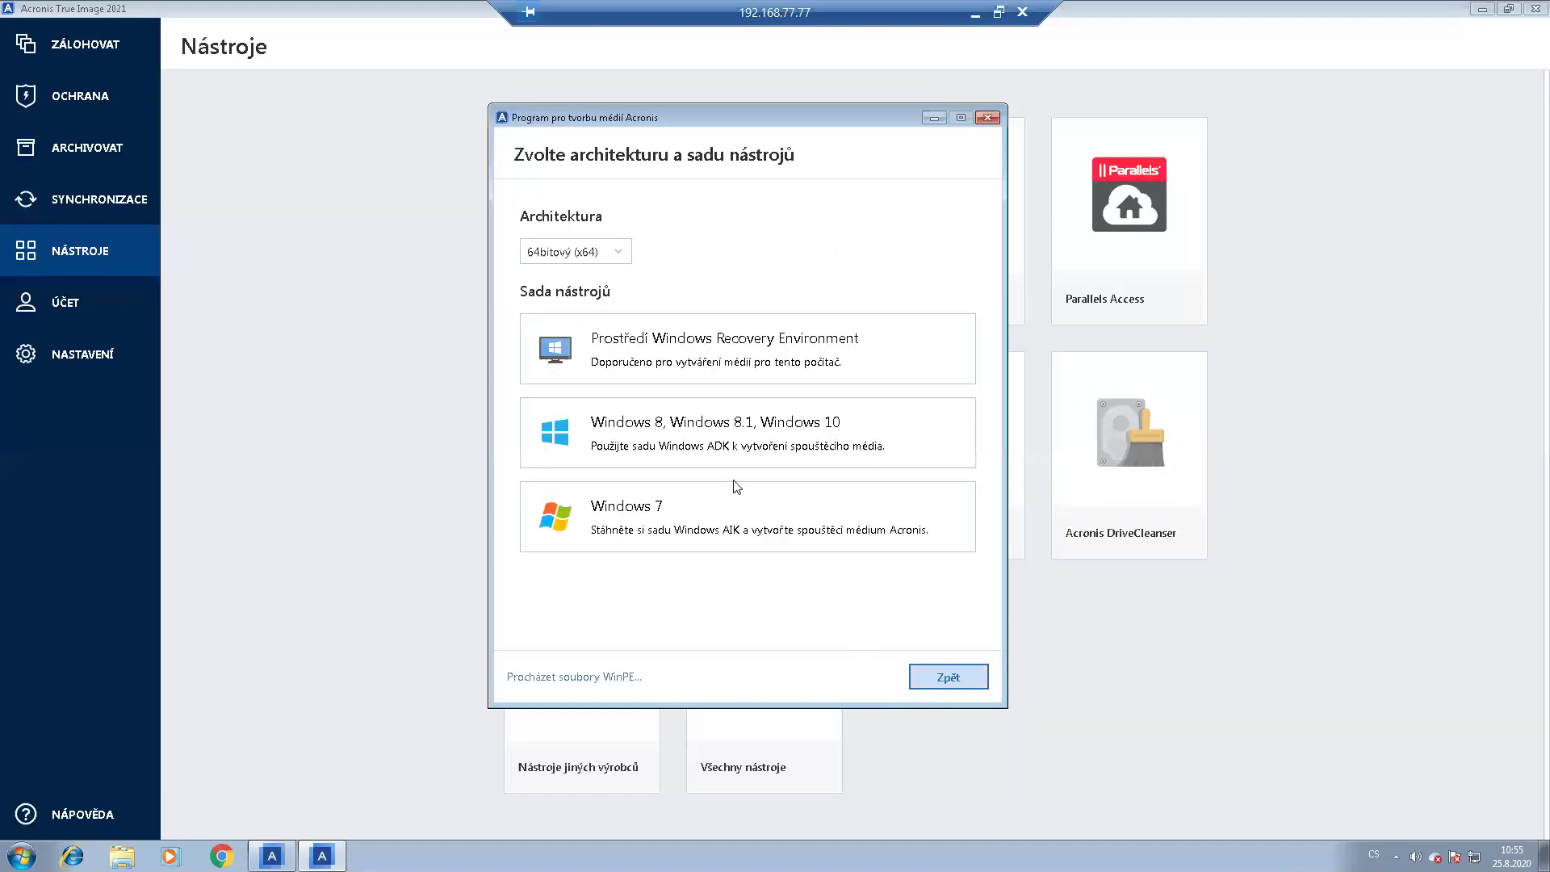
Revisit the pages behind the three WinPE toolkits, including Windows Recovery Environment, and return to the toolkit choice.
{"action": "left_click", "coordinate": [710, 428]}
{"action": "left_click", "coordinate": [860, 677]}
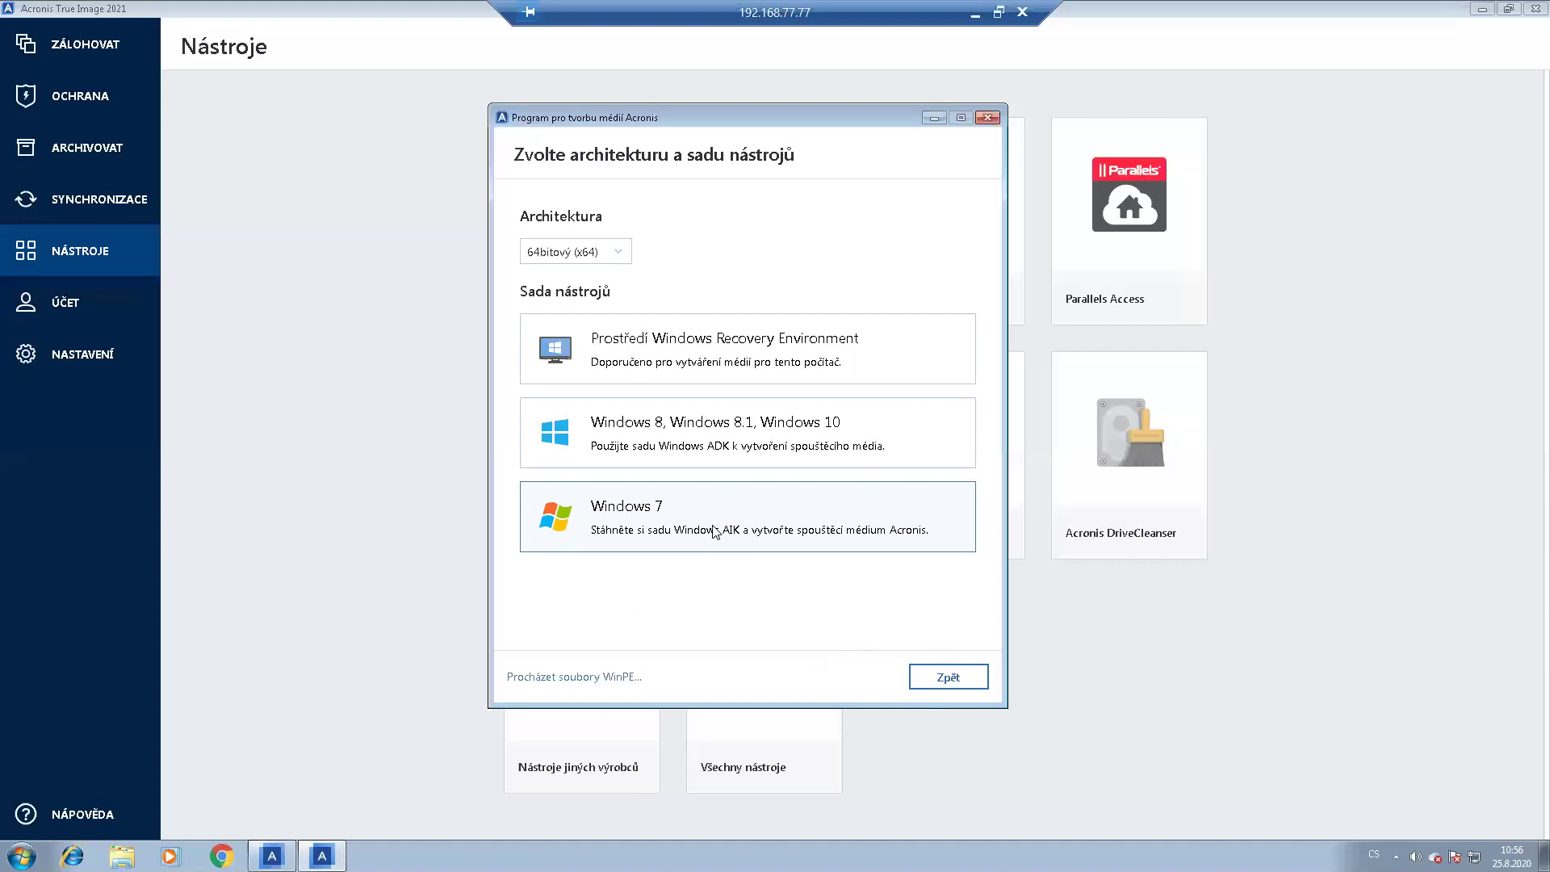
{"action": "left_click", "coordinate": [799, 379]}
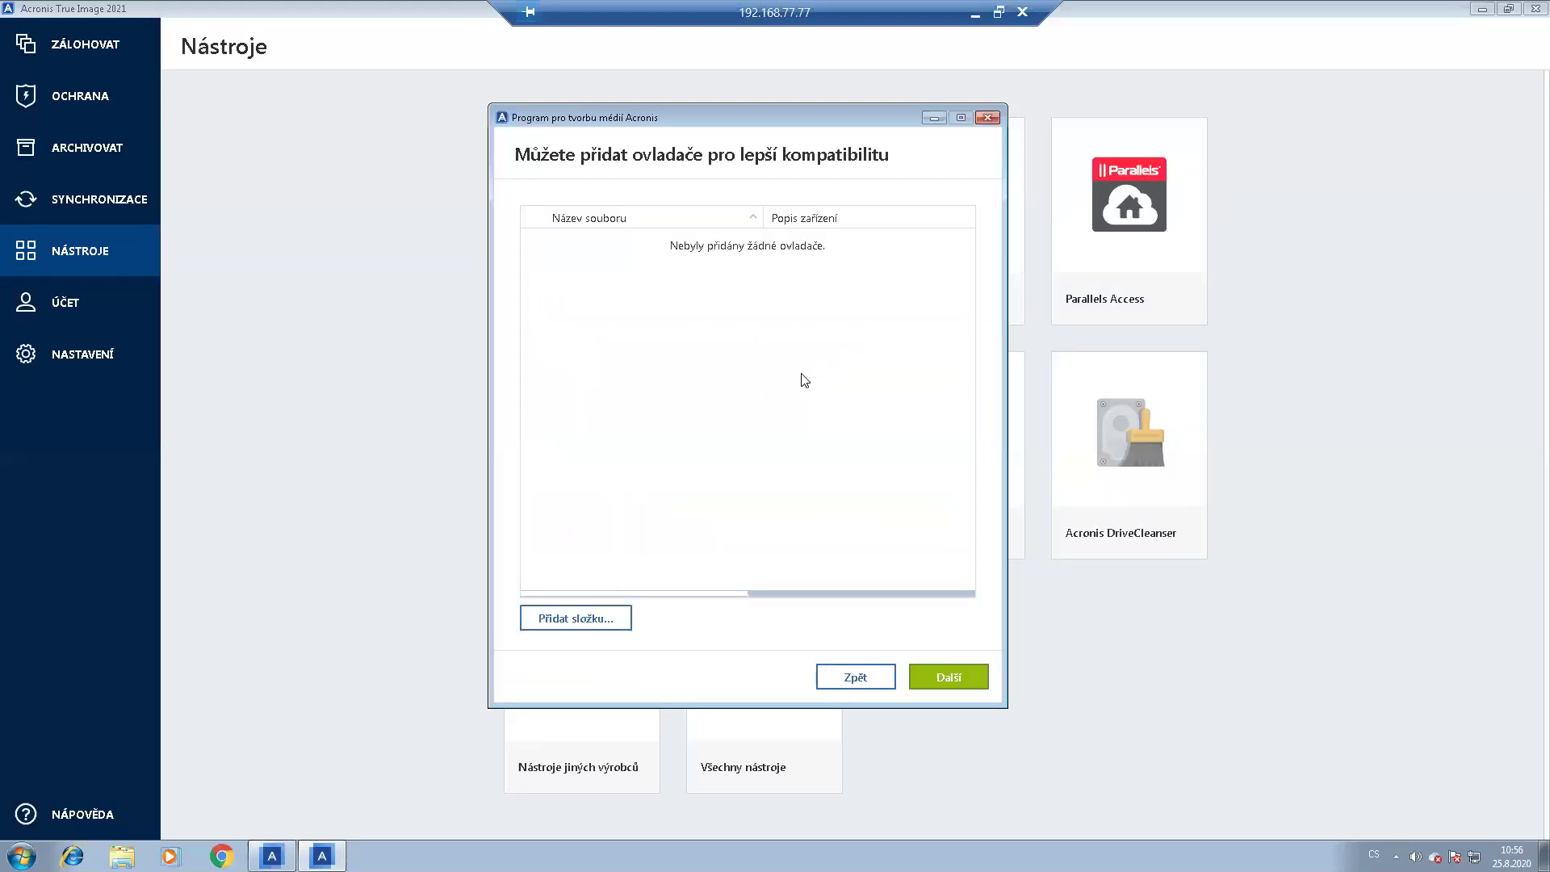
{"action": "left_click", "coordinate": [830, 676]}
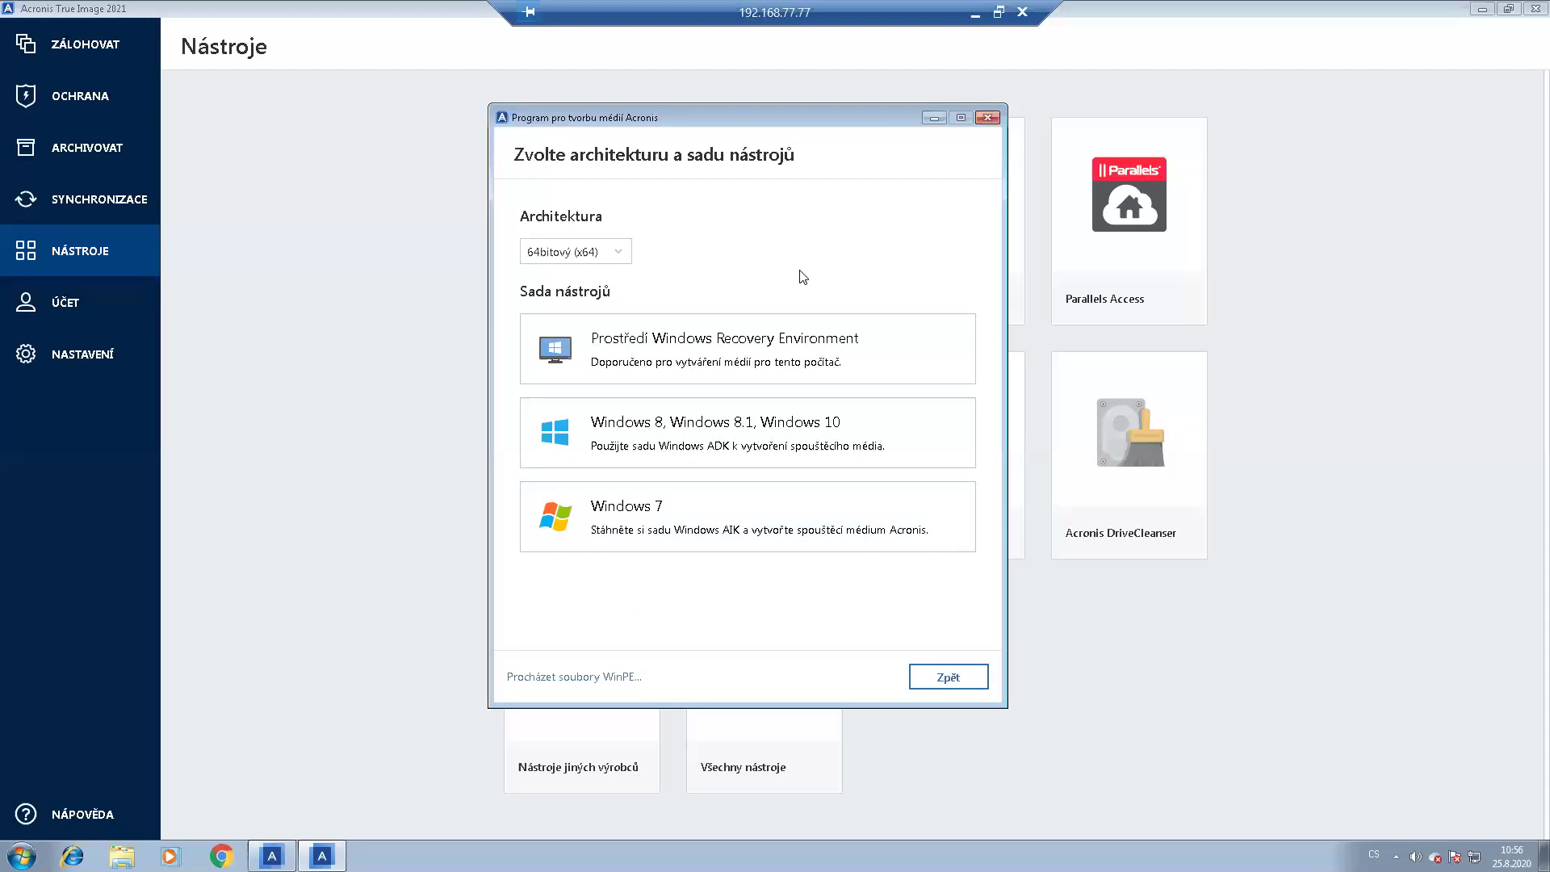
{"action": "left_click", "coordinate": [752, 542]}
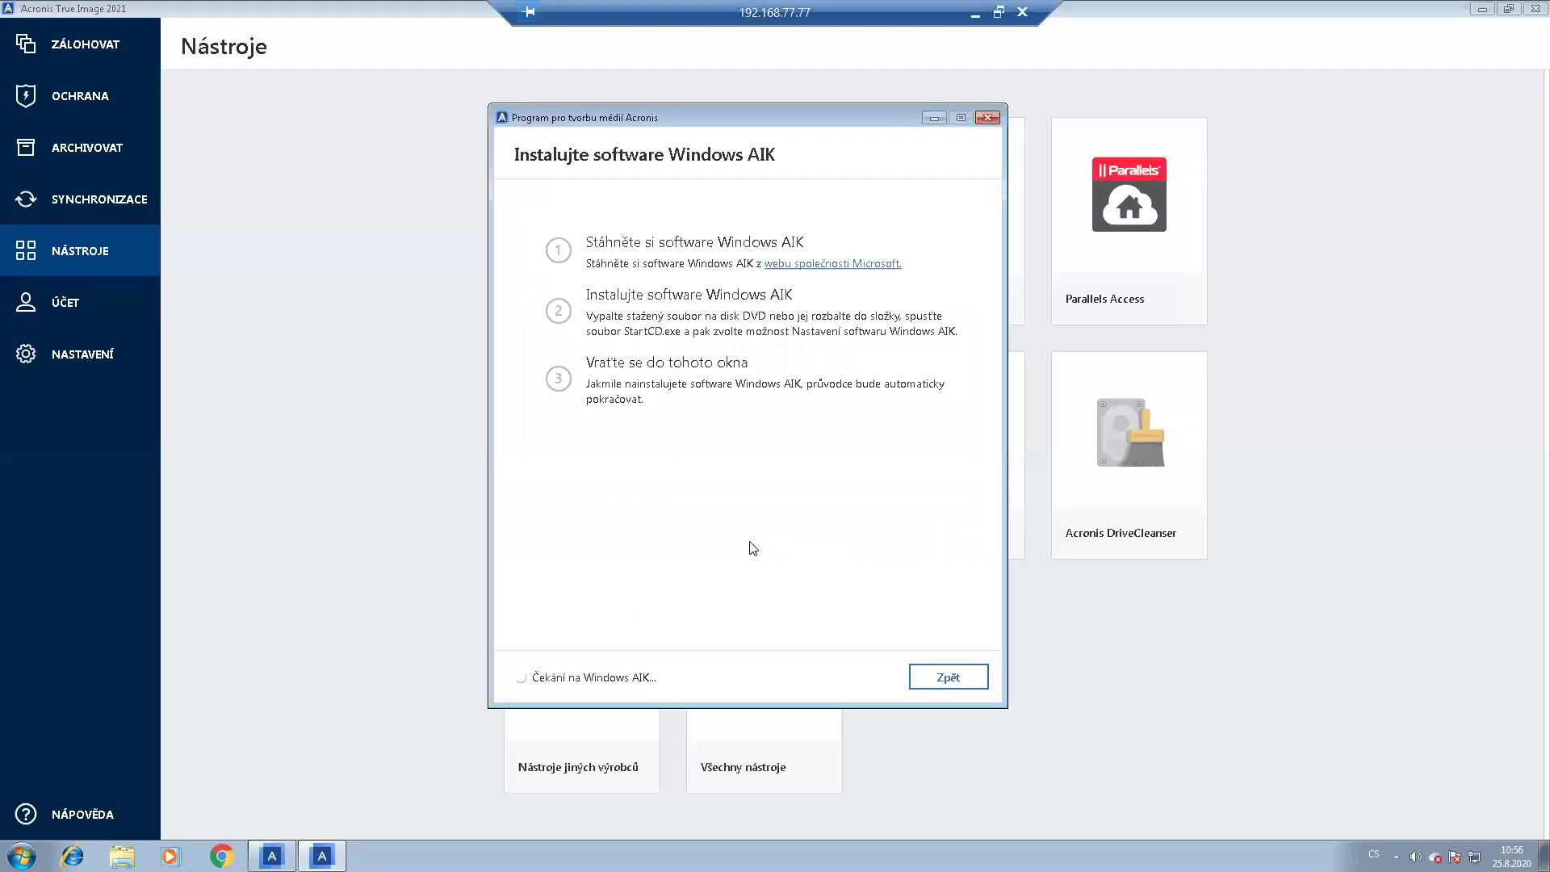
{"action": "left_click", "coordinate": [912, 684]}
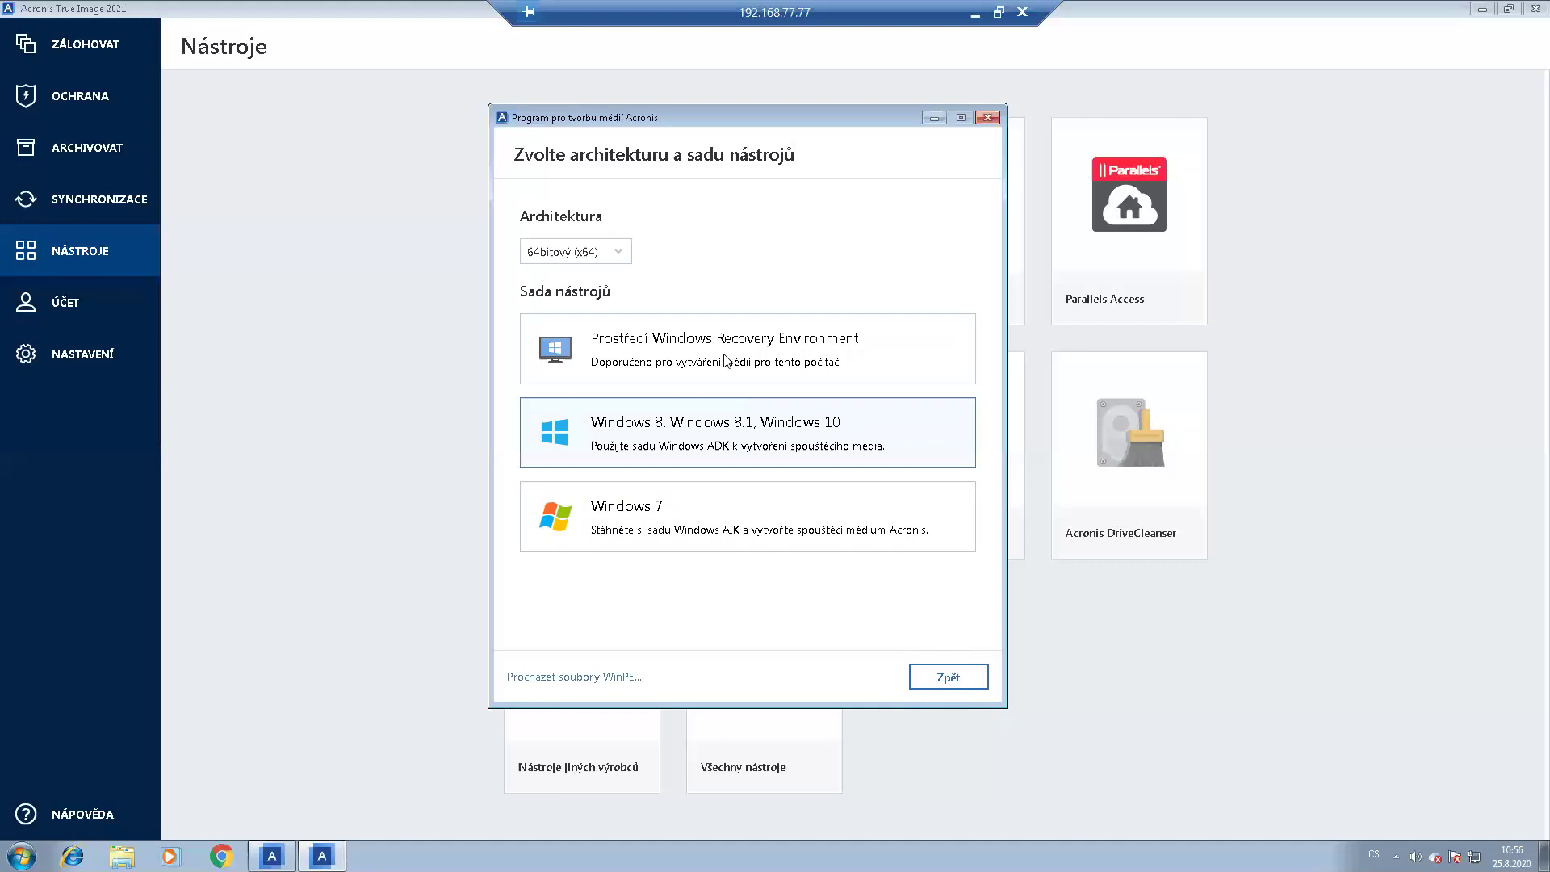
Try adding drivers from the x64 folder to the Windows Recovery Environment media, and back out and close the media builder.
{"action": "left_click", "coordinate": [729, 367]}
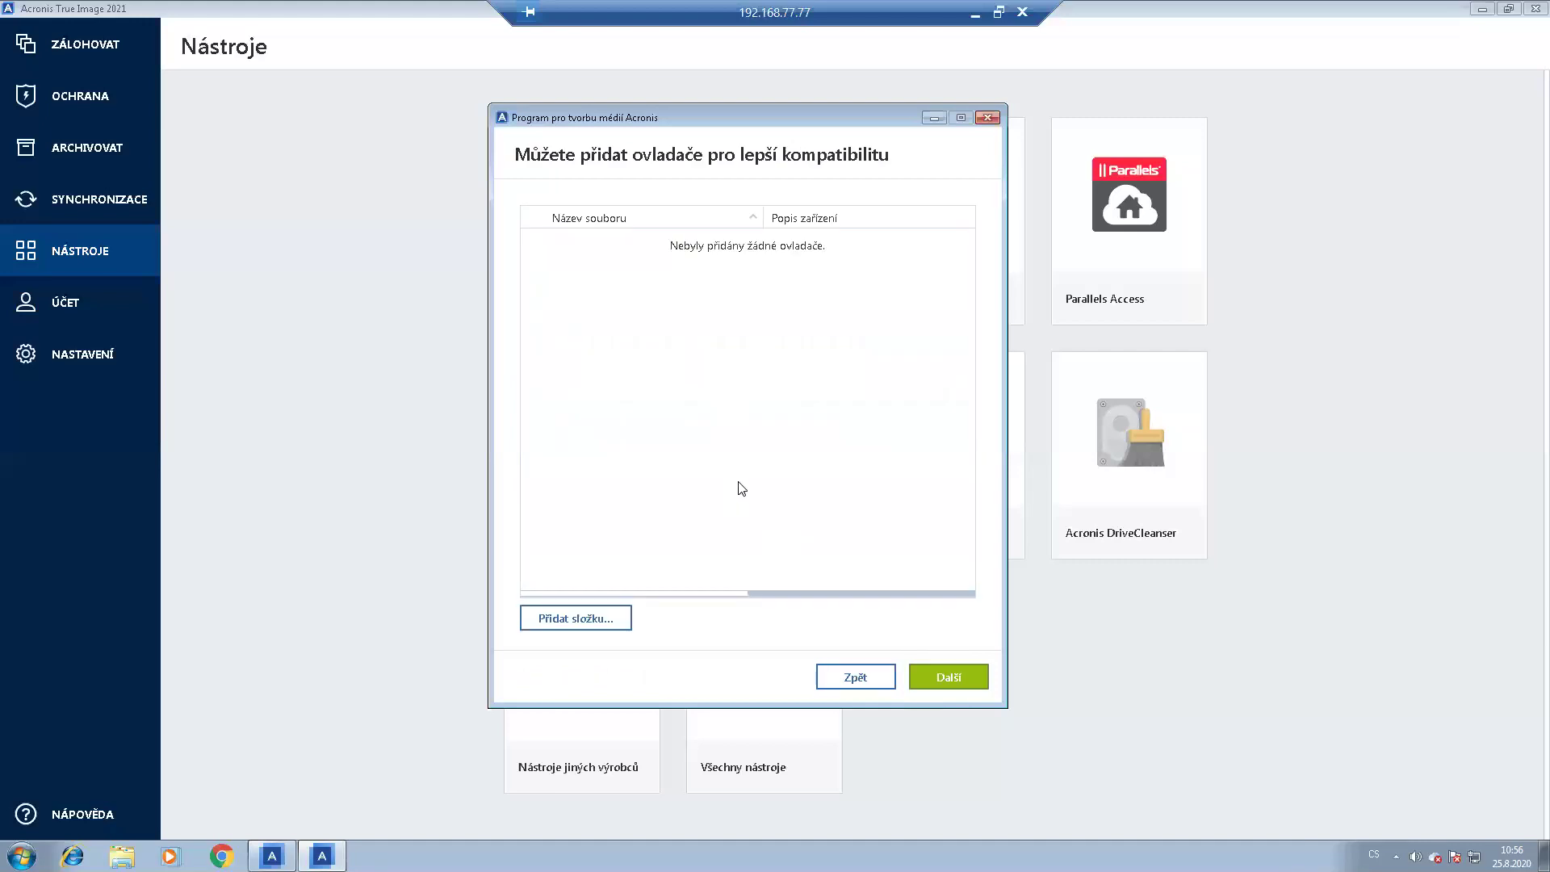
{"action": "left_click", "coordinate": [592, 623]}
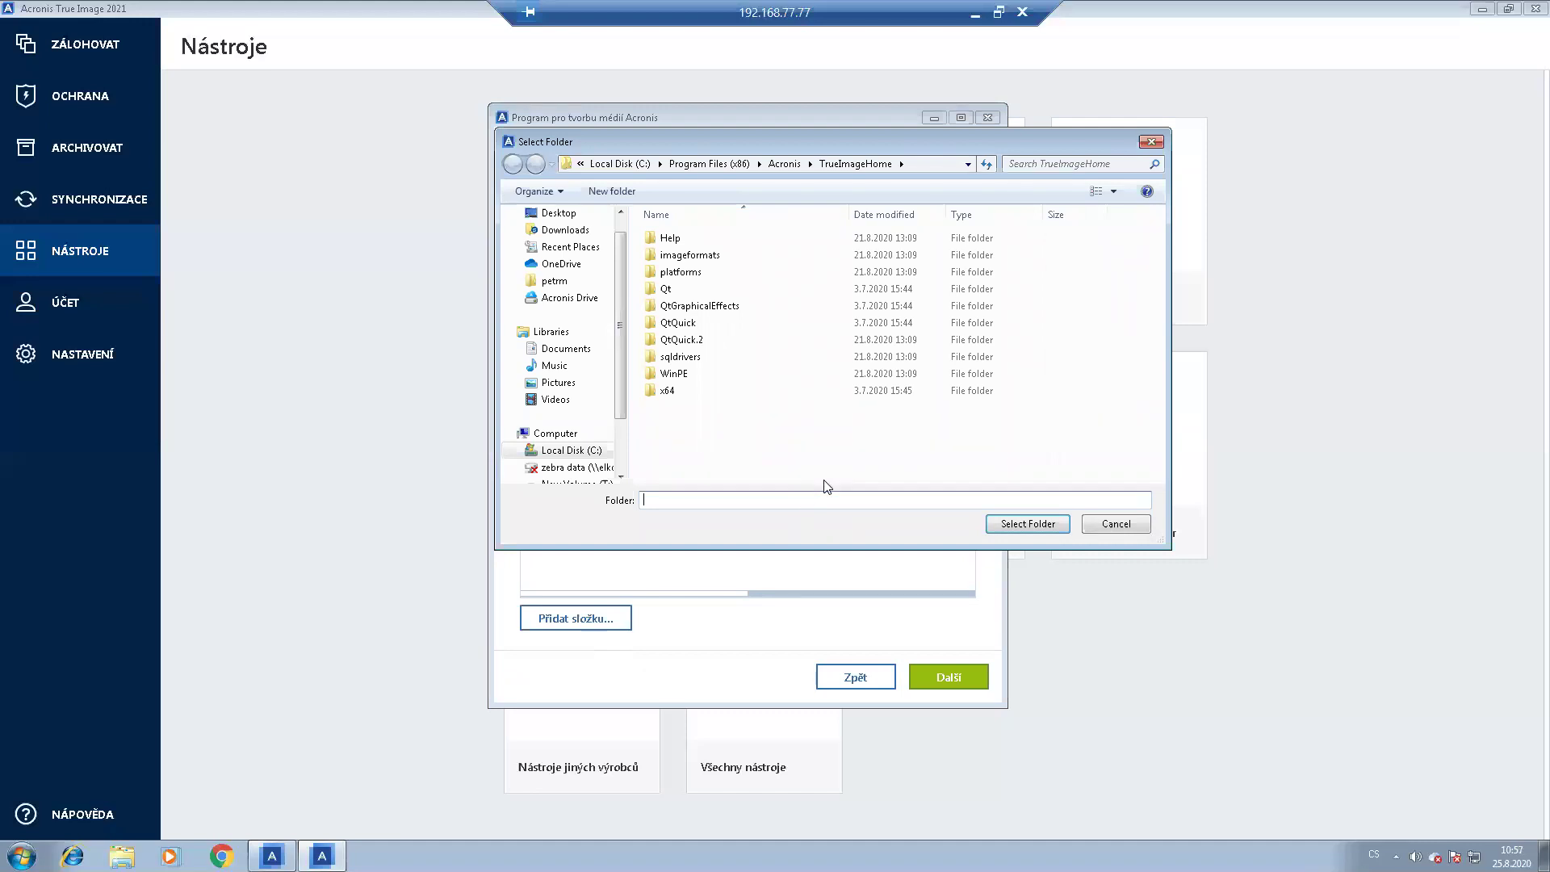
{"action": "left_click", "coordinate": [682, 391]}
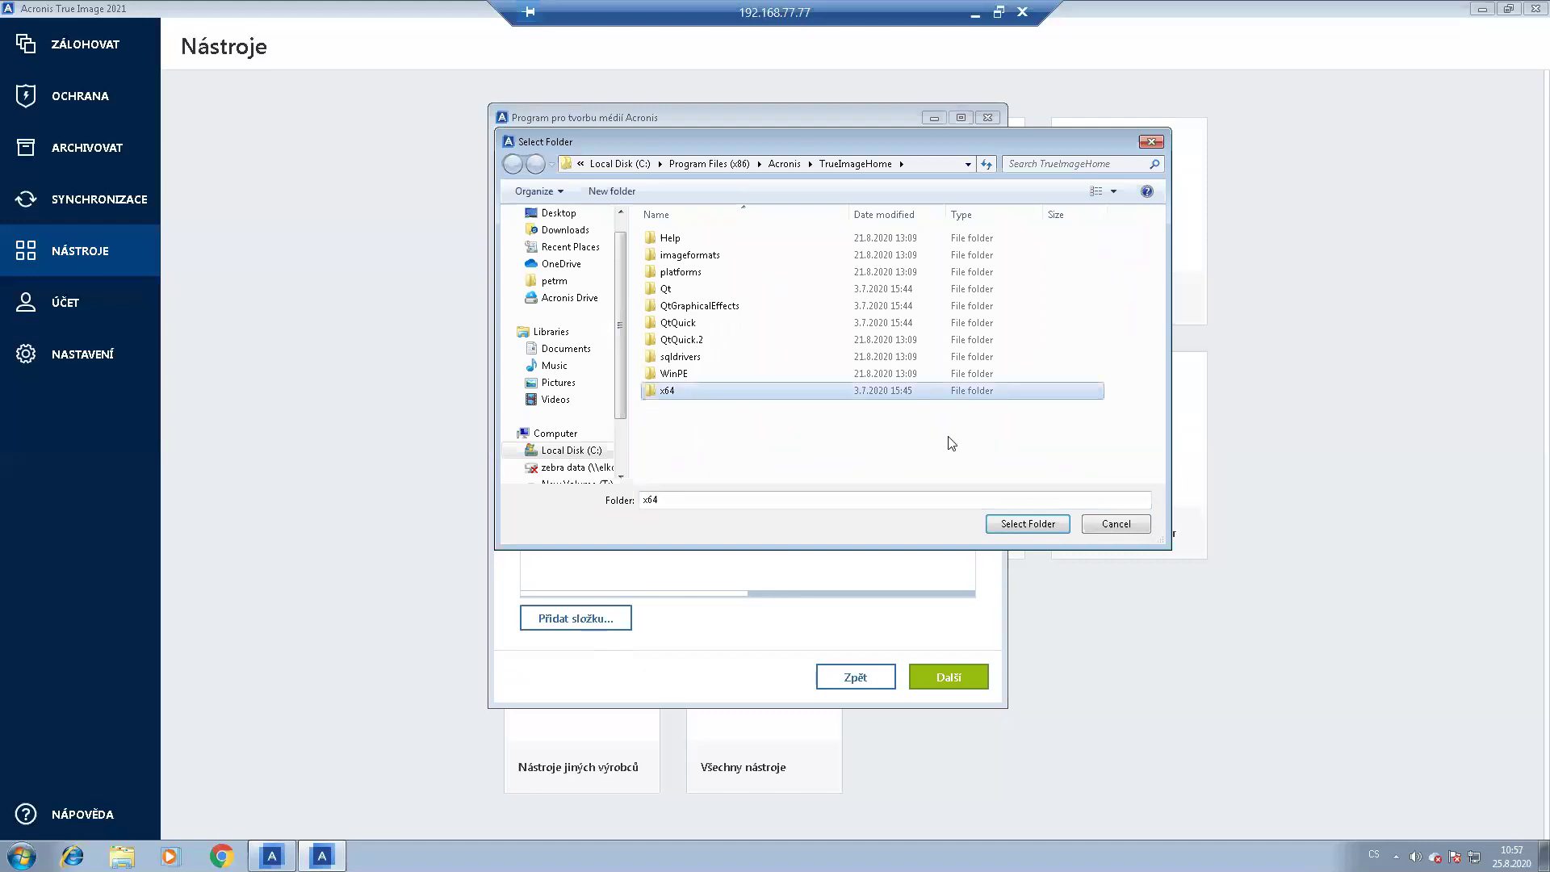
{"action": "left_click", "coordinate": [1065, 522]}
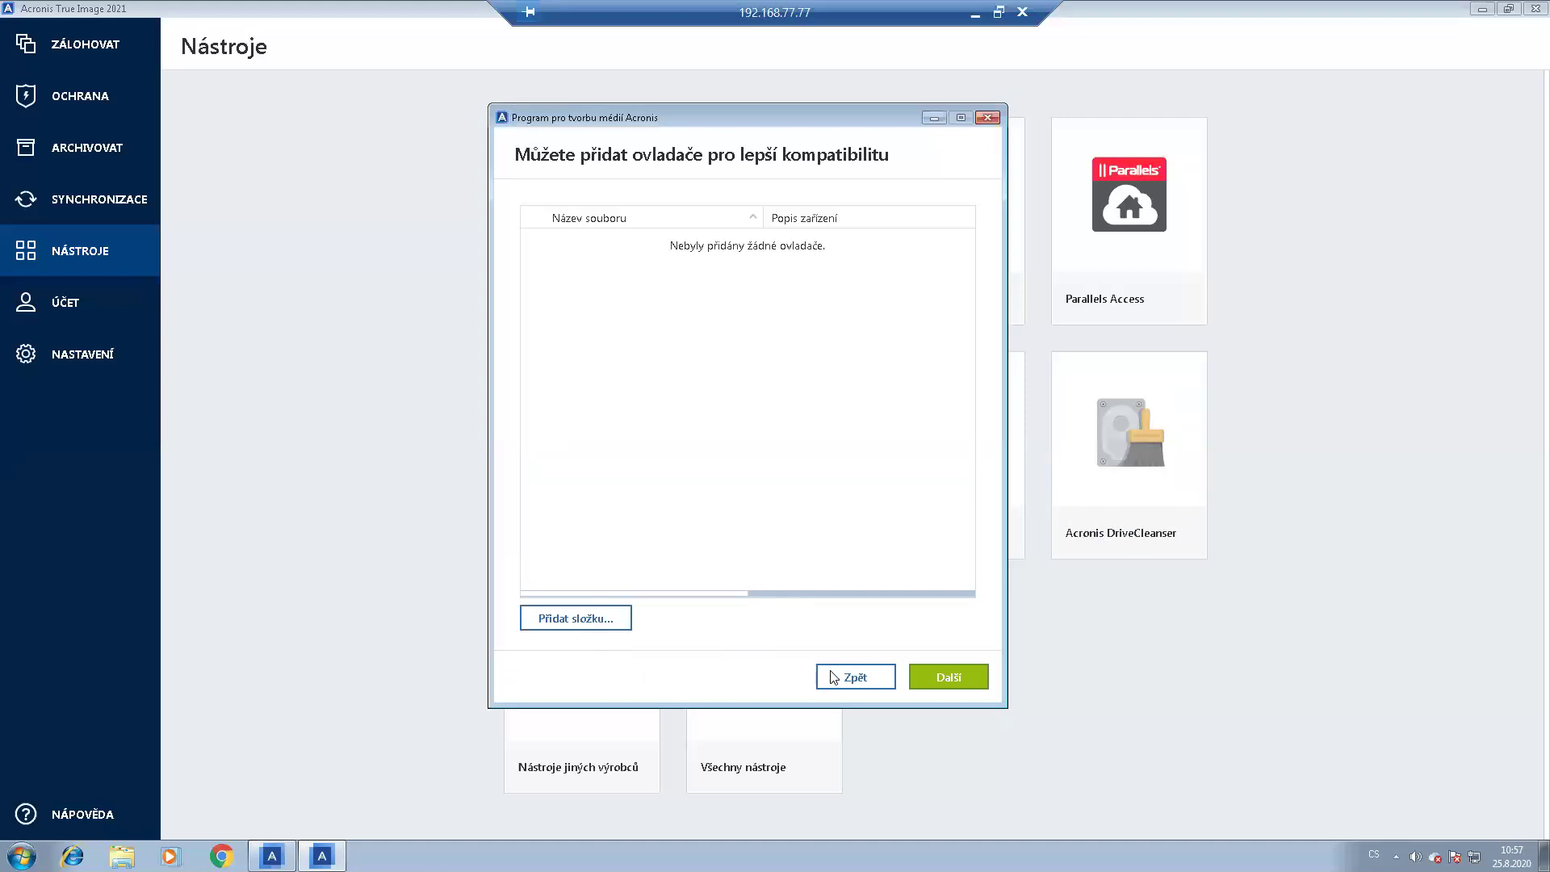
{"action": "left_click", "coordinate": [854, 679]}
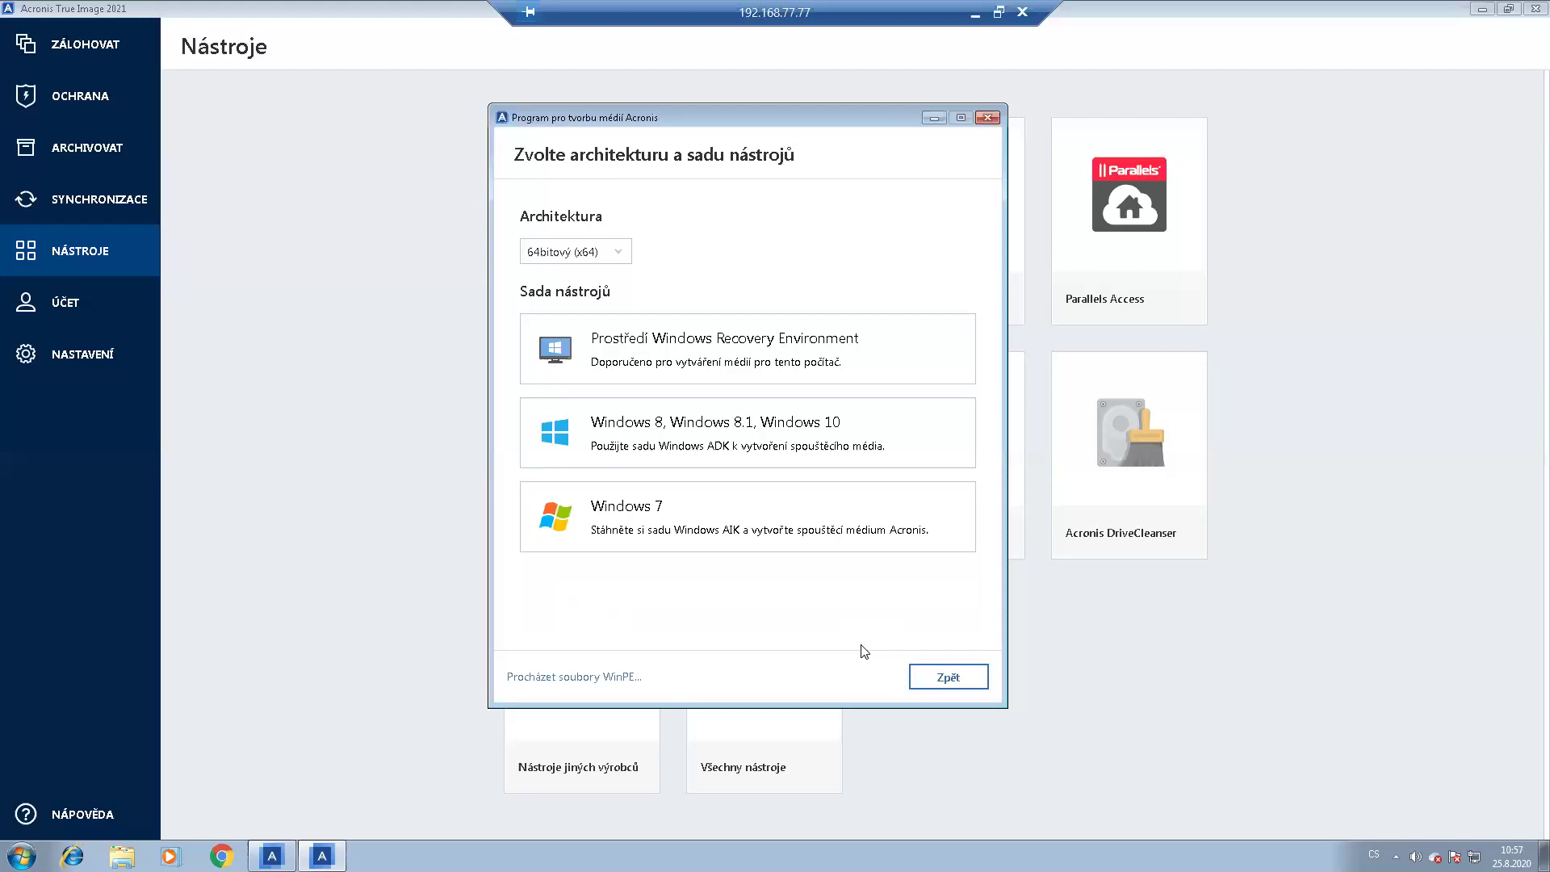
{"action": "left_click", "coordinate": [952, 683]}
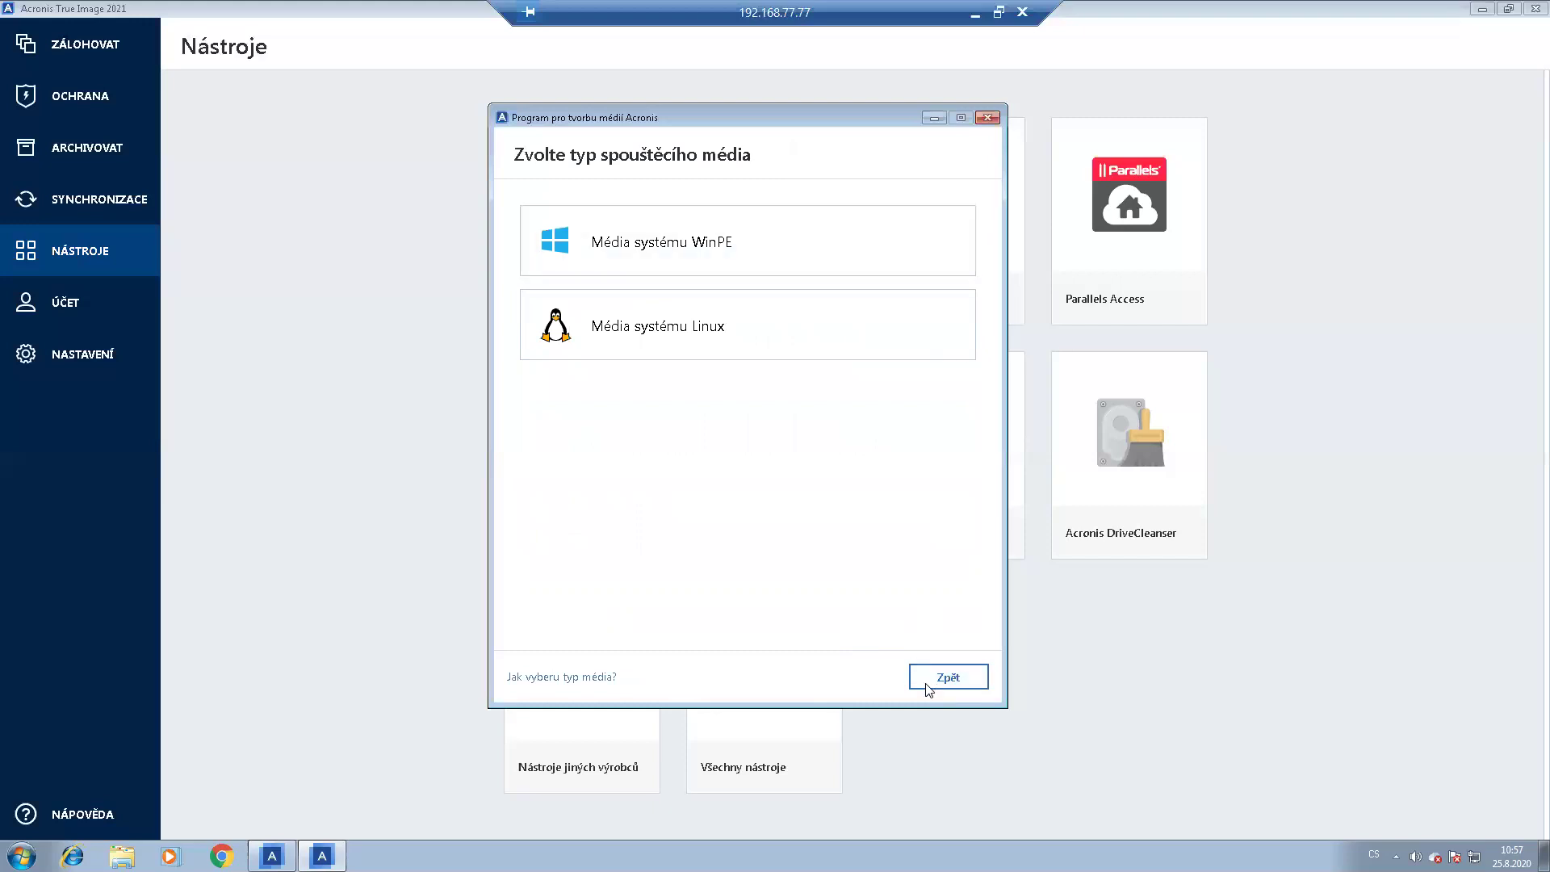
{"action": "left_click", "coordinate": [948, 678]}
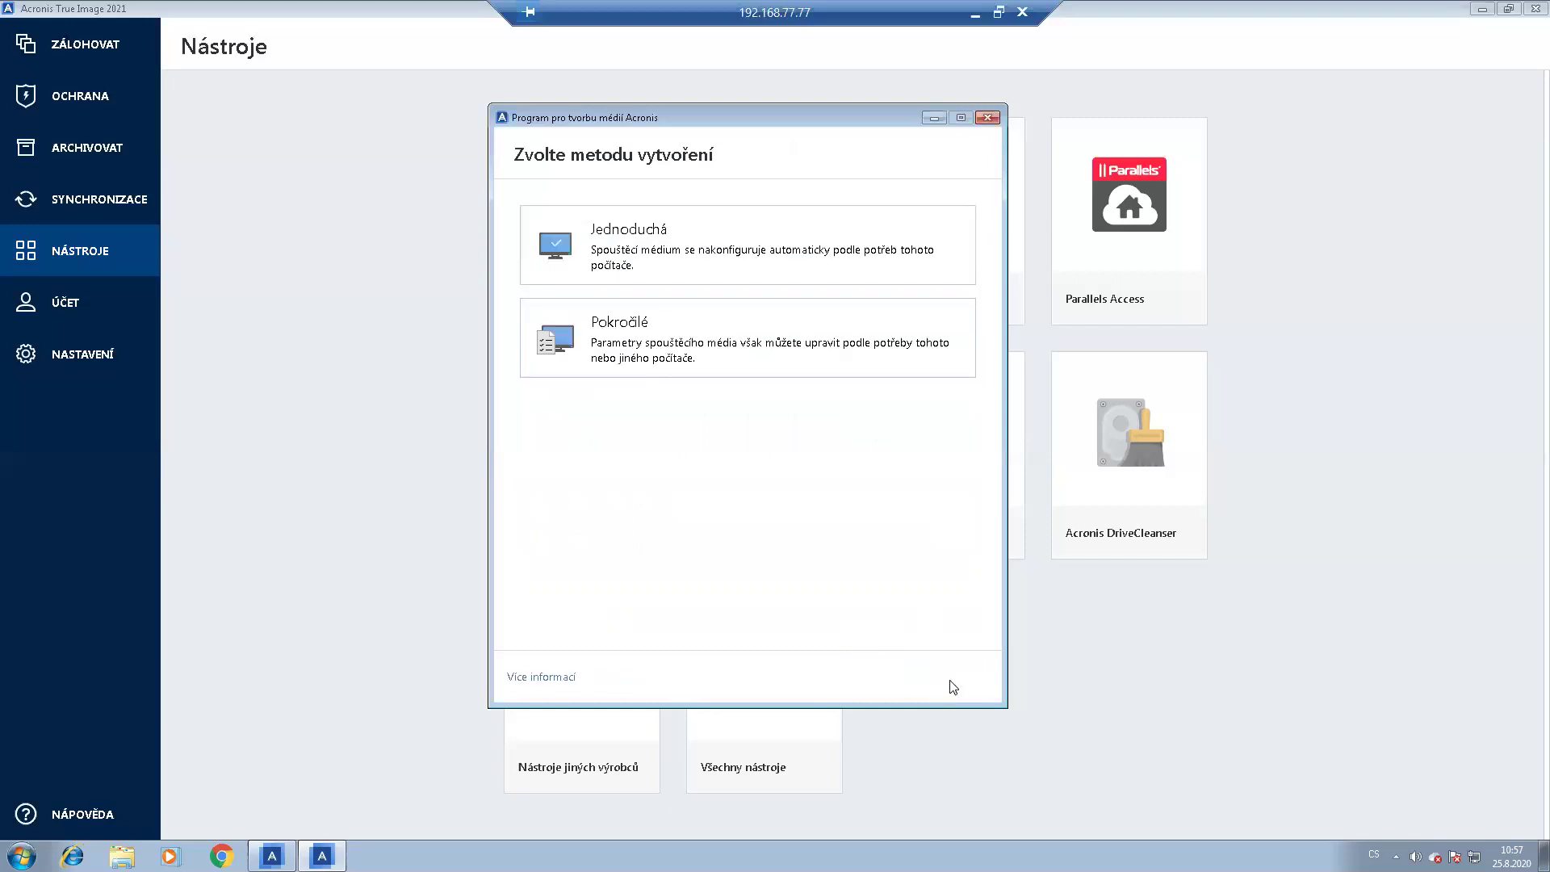
{"action": "left_click", "coordinate": [987, 118]}
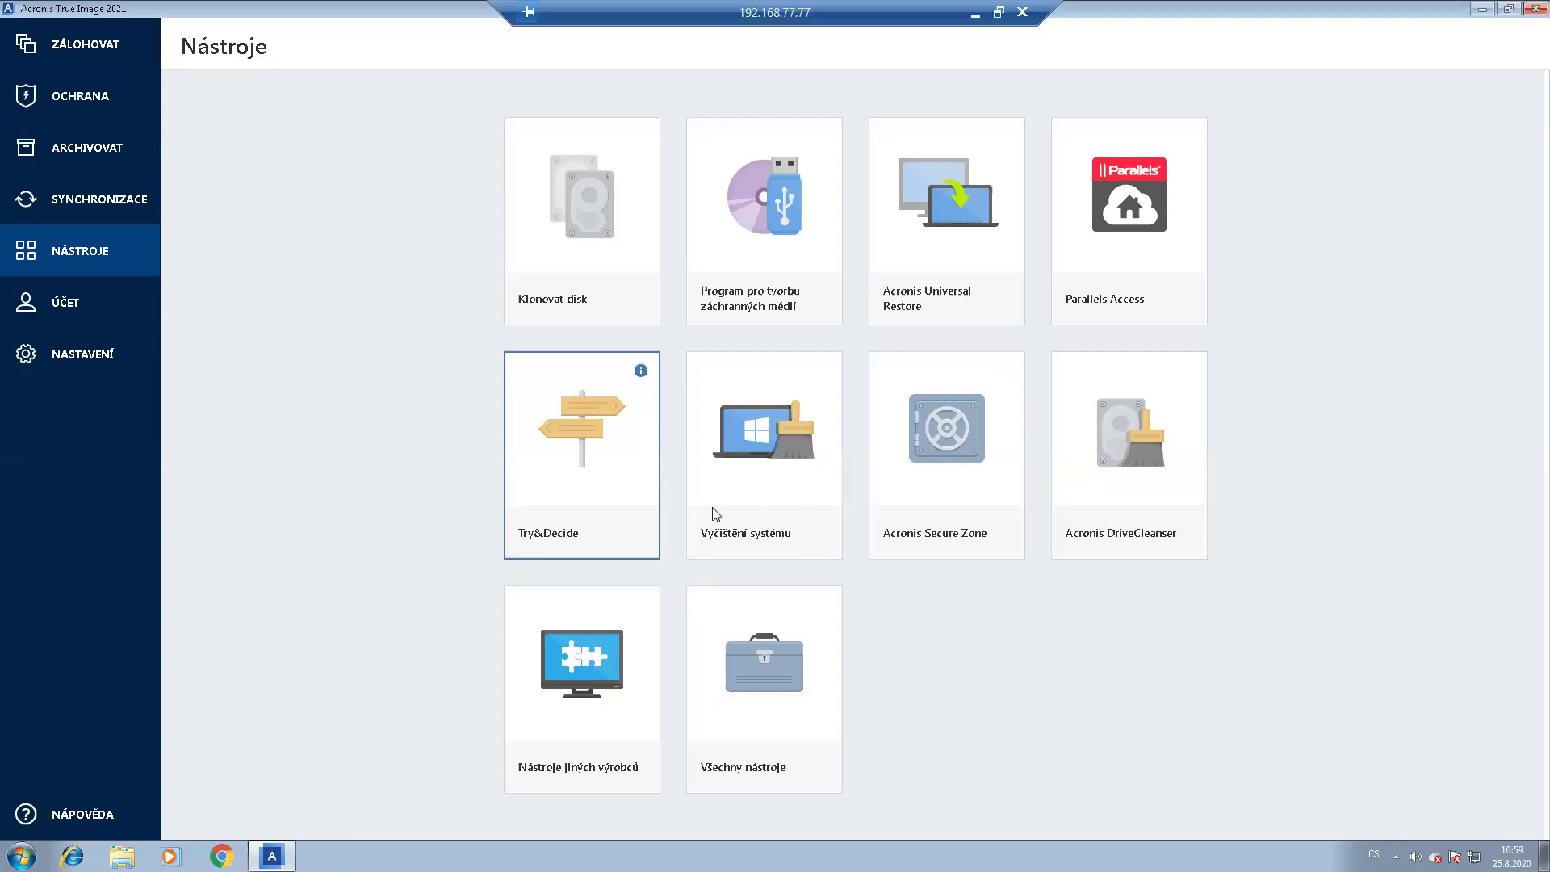
View the system components listed in System Clean-up (Vyčištění systému) and cancel the clean-up.
{"action": "left_click", "coordinate": [779, 517]}
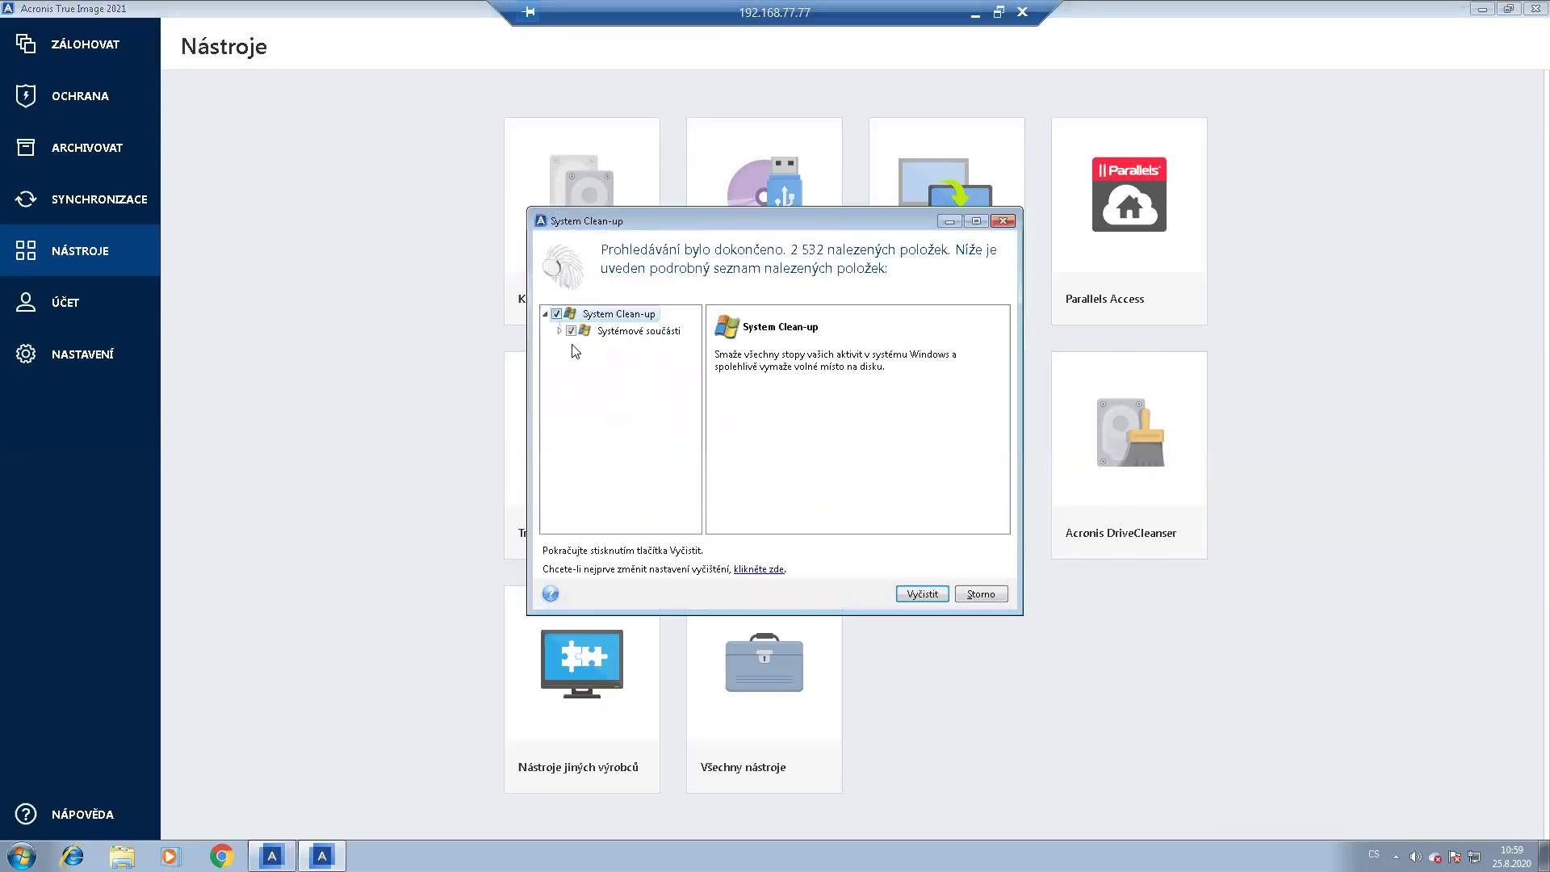
{"action": "left_click", "coordinate": [560, 332]}
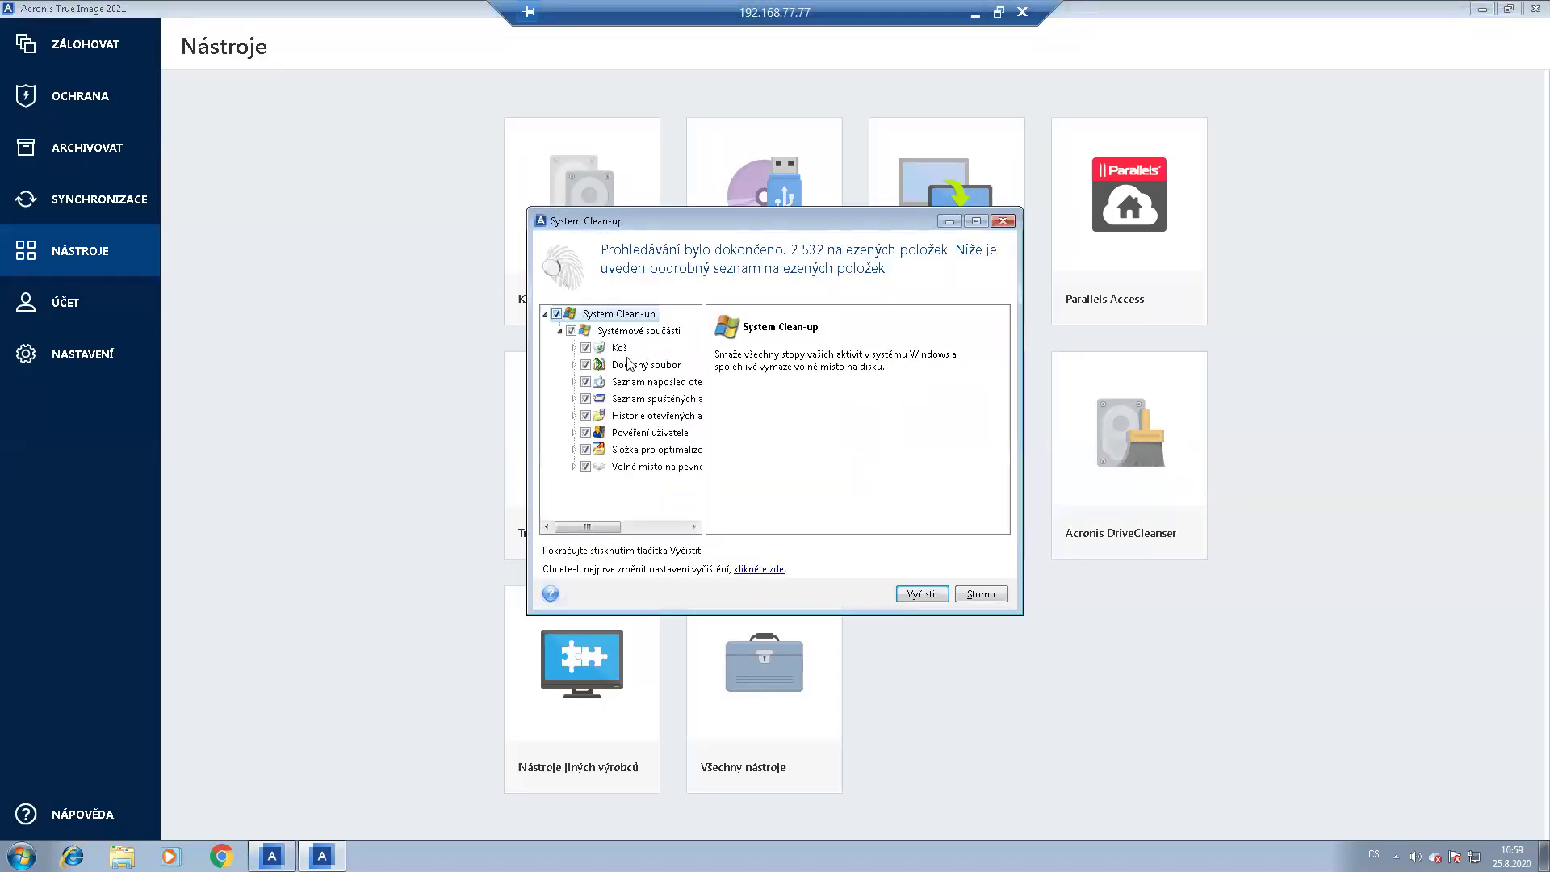
{"action": "mouse_move", "coordinate": [601, 527]}
{"action": "left_mouse_down"}
{"action": "mouse_move", "coordinate": [620, 538]}
{"action": "mouse_move", "coordinate": [592, 531]}
{"action": "left_mouse_up"}
{"action": "left_click", "coordinate": [986, 595]}
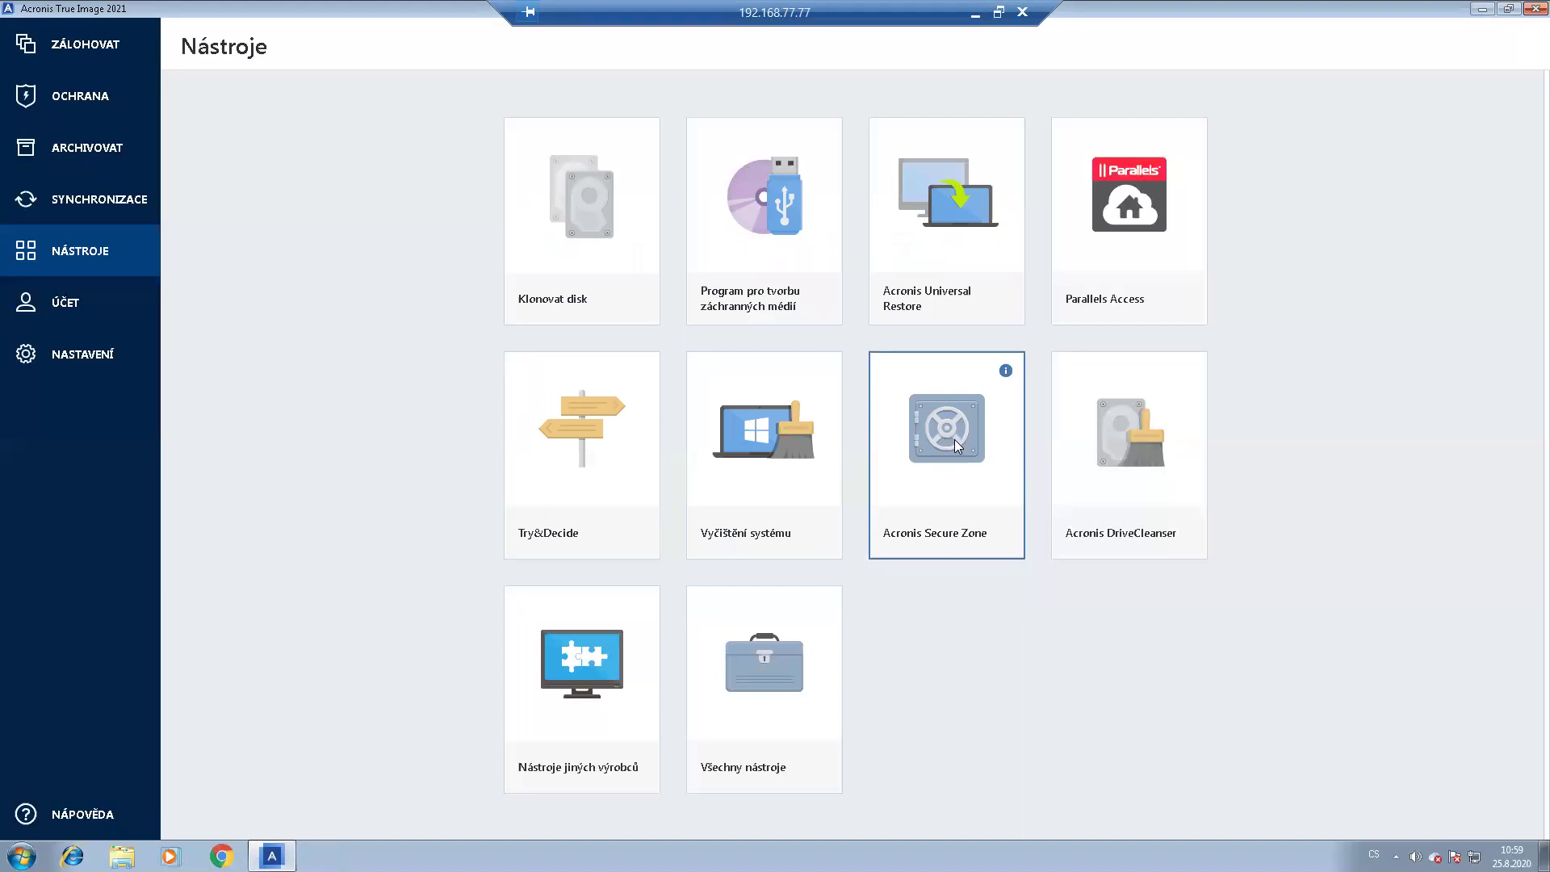
Try Acronis DriveCleanser with the C: and New Volume (T:) partitions as sources, continuing to the algorithm selection.
{"action": "left_click", "coordinate": [1143, 460]}
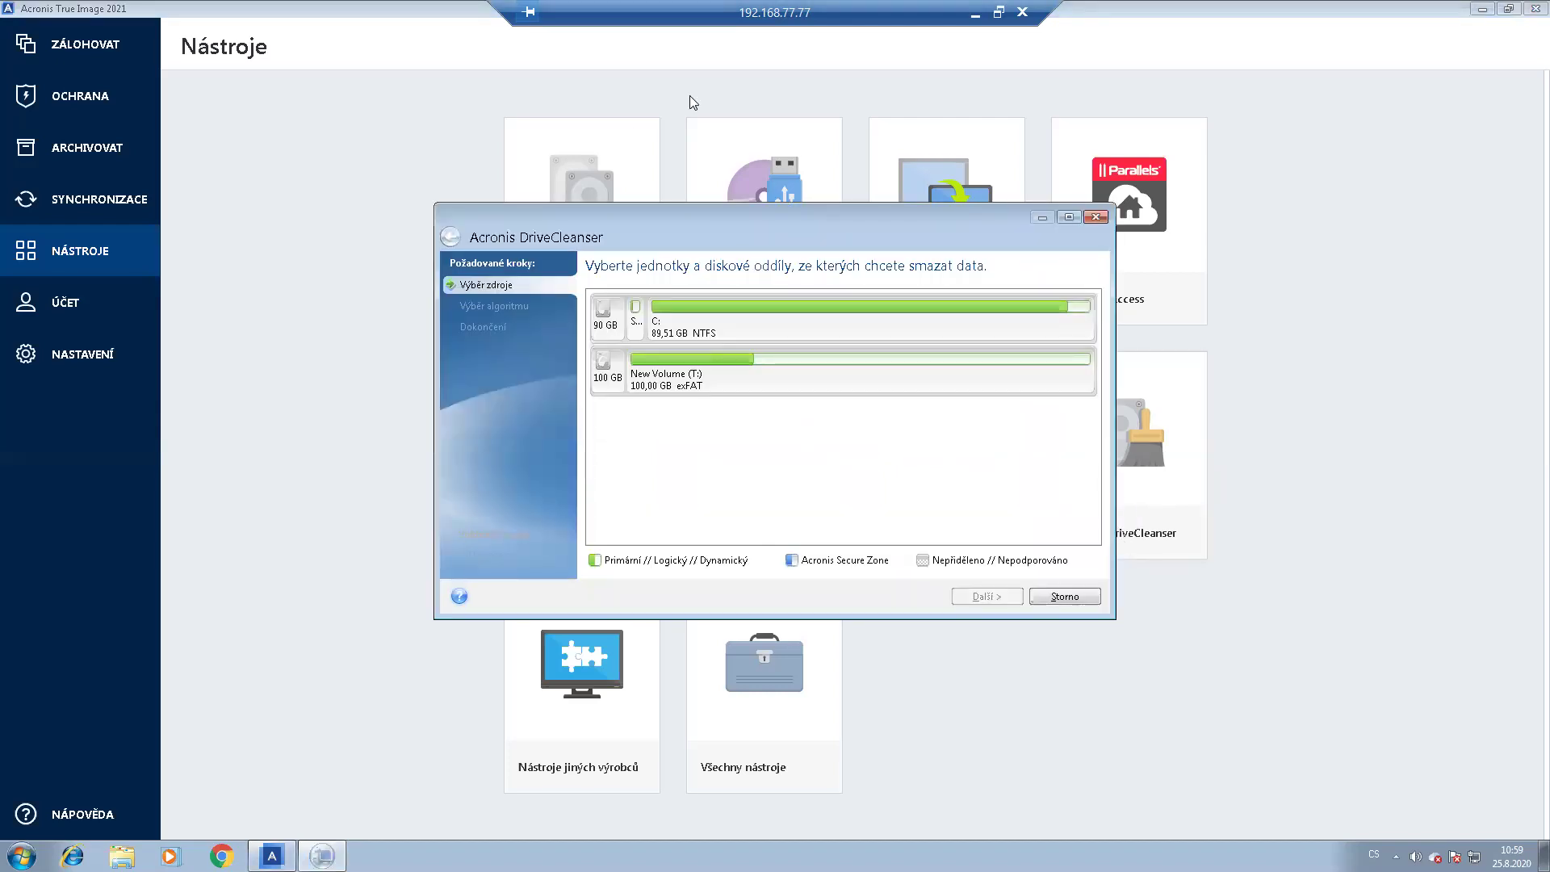
{"action": "left_click_drag", "start_coordinate": [738, 224], "coordinate": [772, 268]}
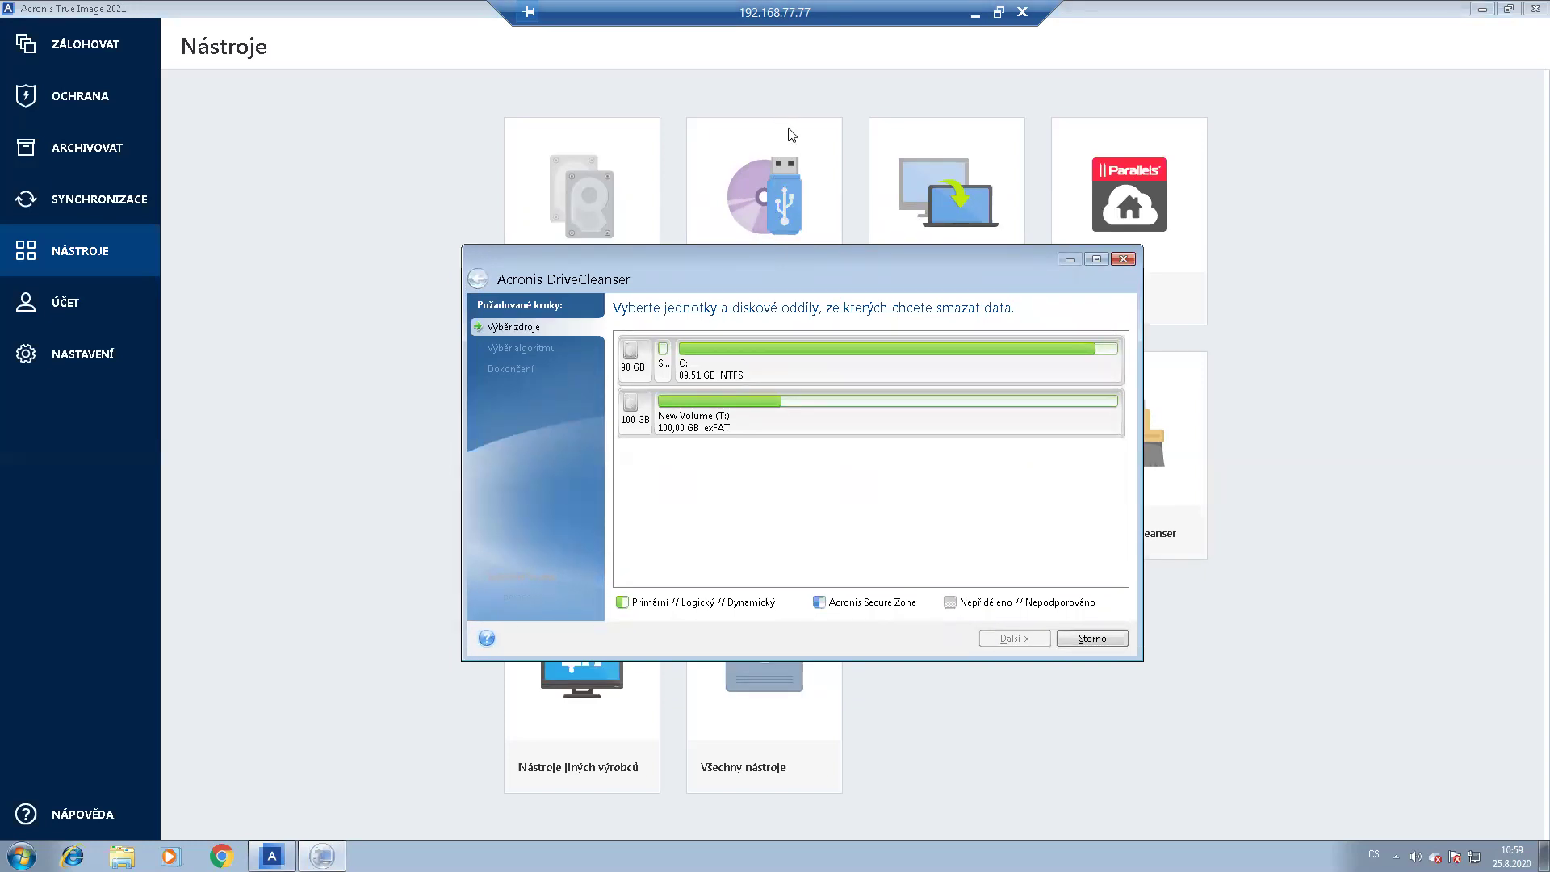
{"action": "left_click_drag", "start_coordinate": [743, 260], "coordinate": [765, 302]}
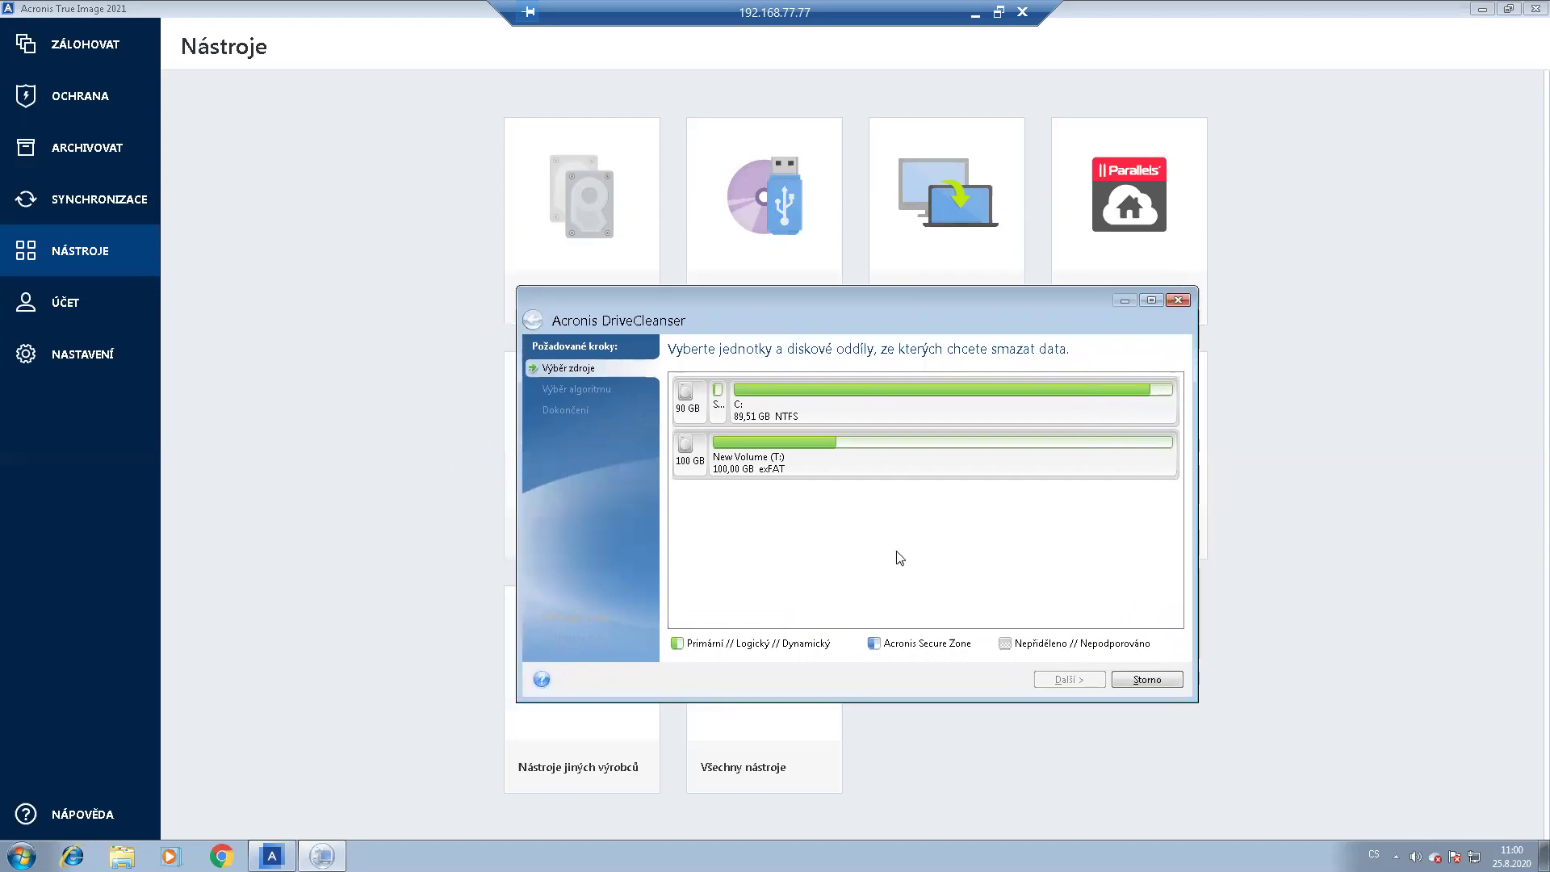
{"action": "left_click", "coordinate": [868, 401]}
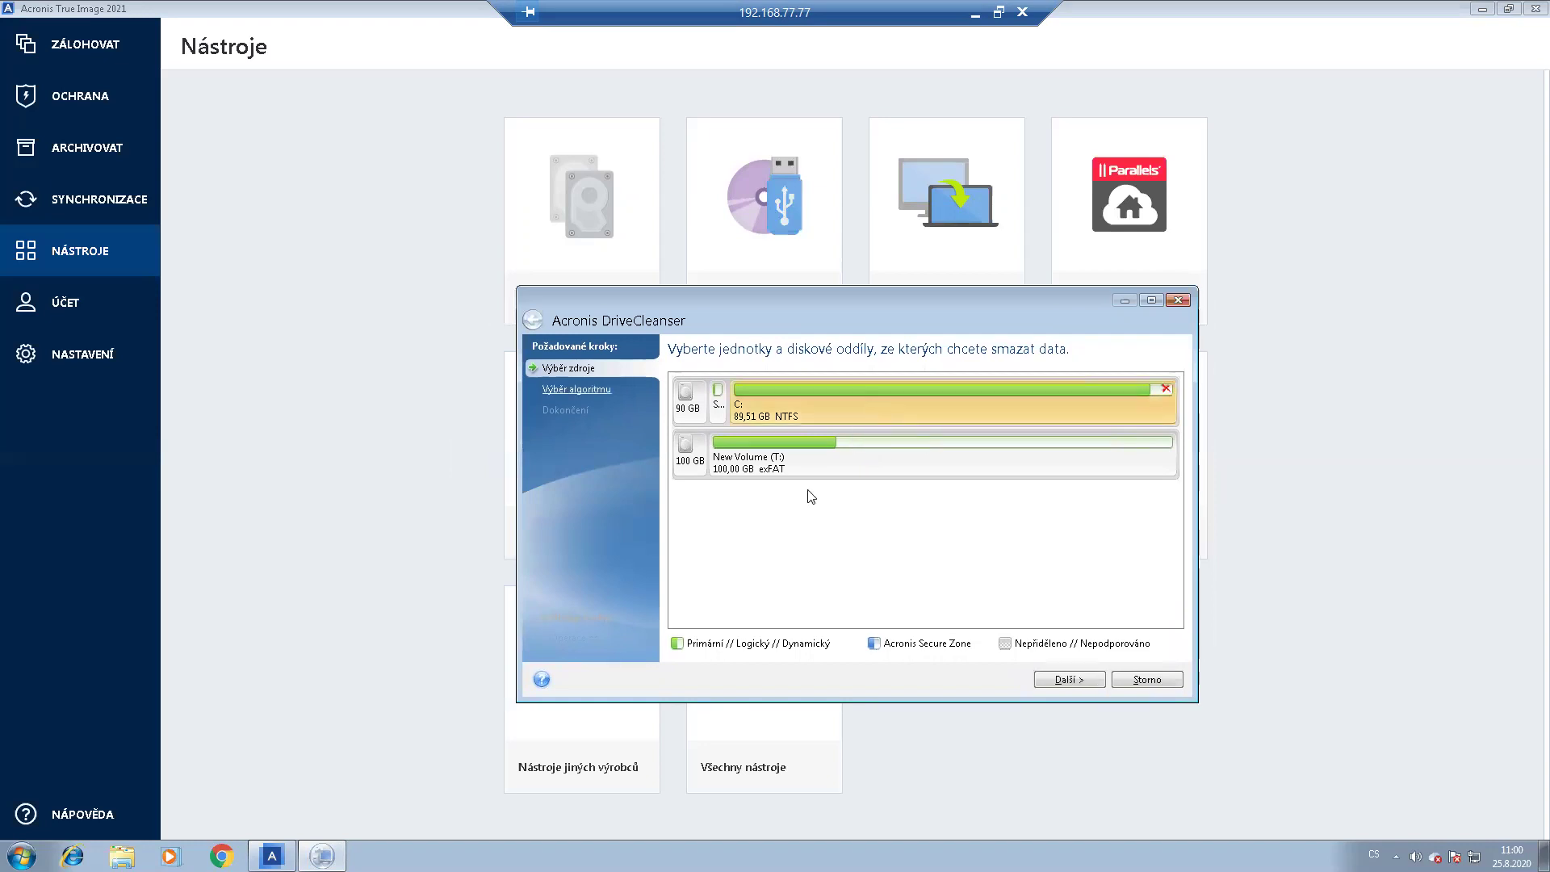
{"action": "left_click", "coordinate": [805, 461]}
{"action": "left_click", "coordinate": [1067, 678]}
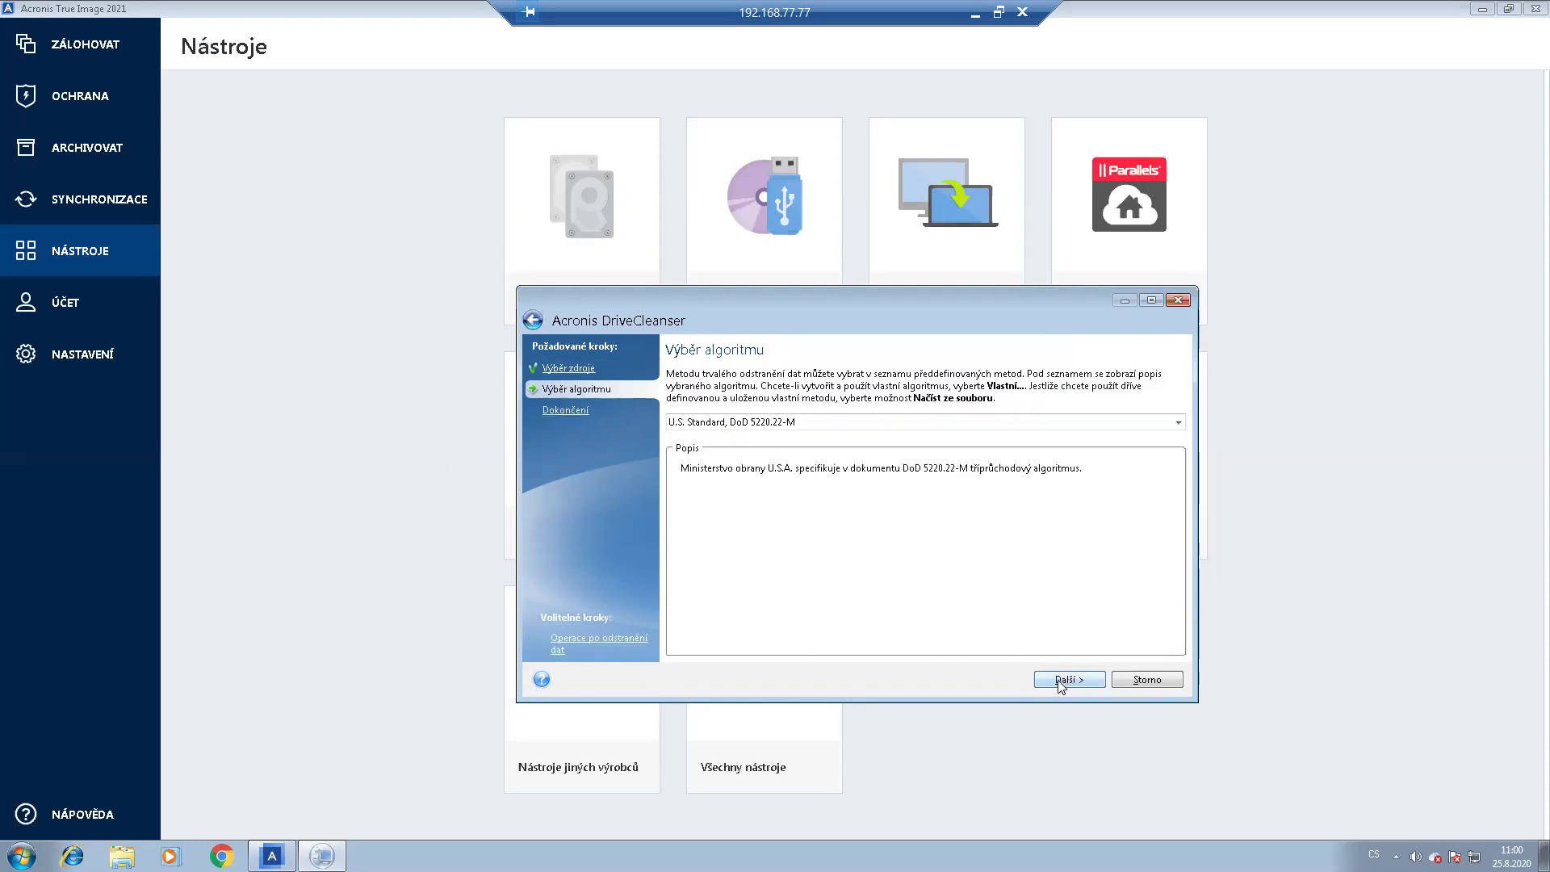
Look through the data destruction algorithms offered by DriveCleanser and cancel the wizard.
{"action": "left_click", "coordinate": [841, 423]}
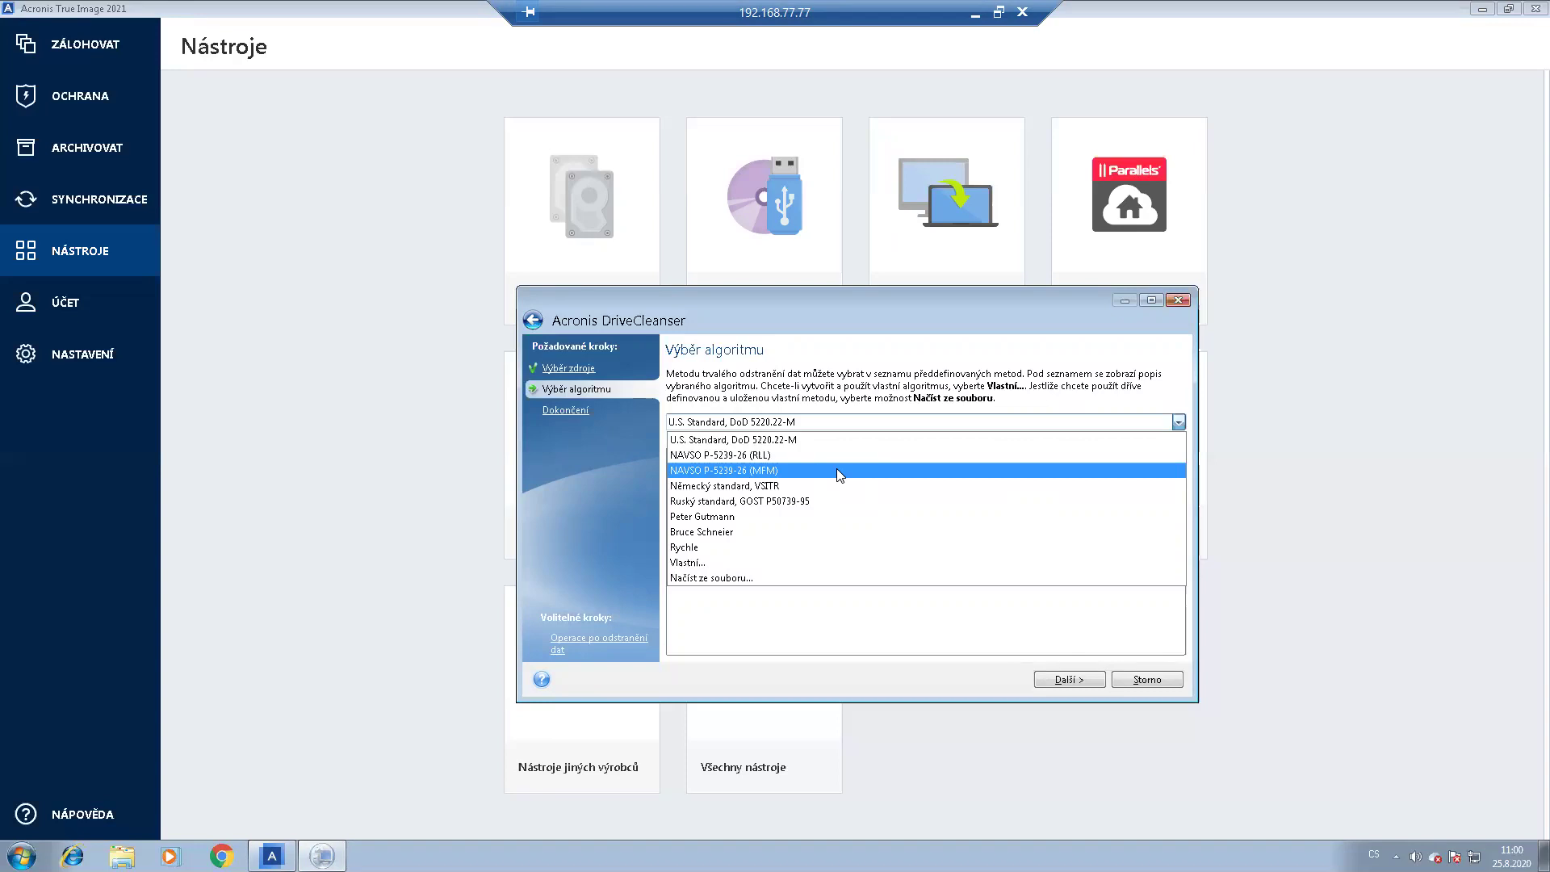
{"action": "left_click", "coordinate": [989, 379]}
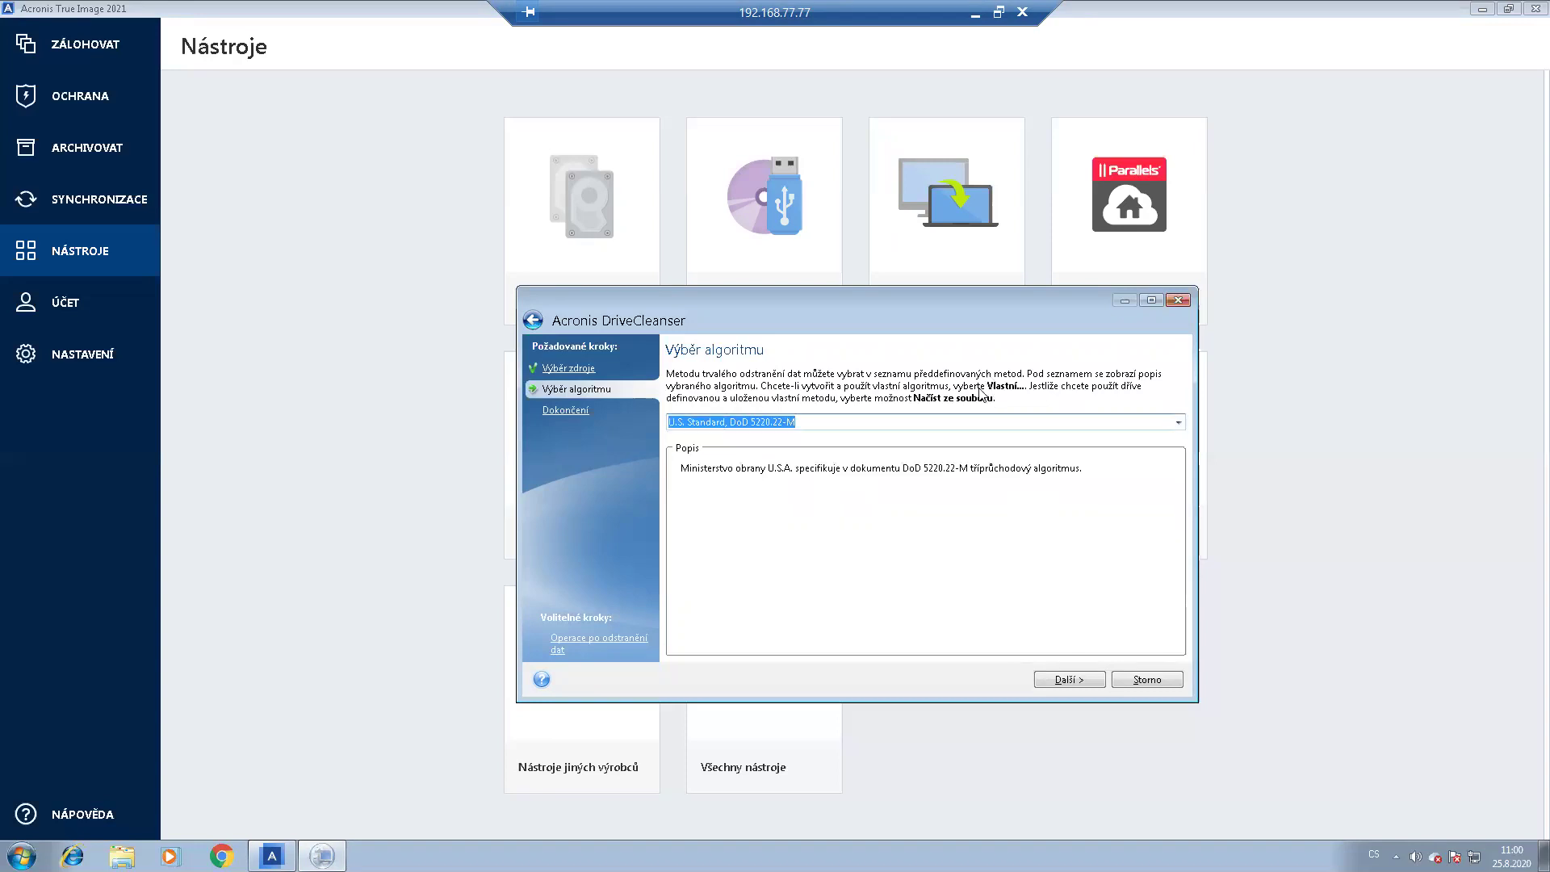
{"action": "left_click", "coordinate": [970, 422]}
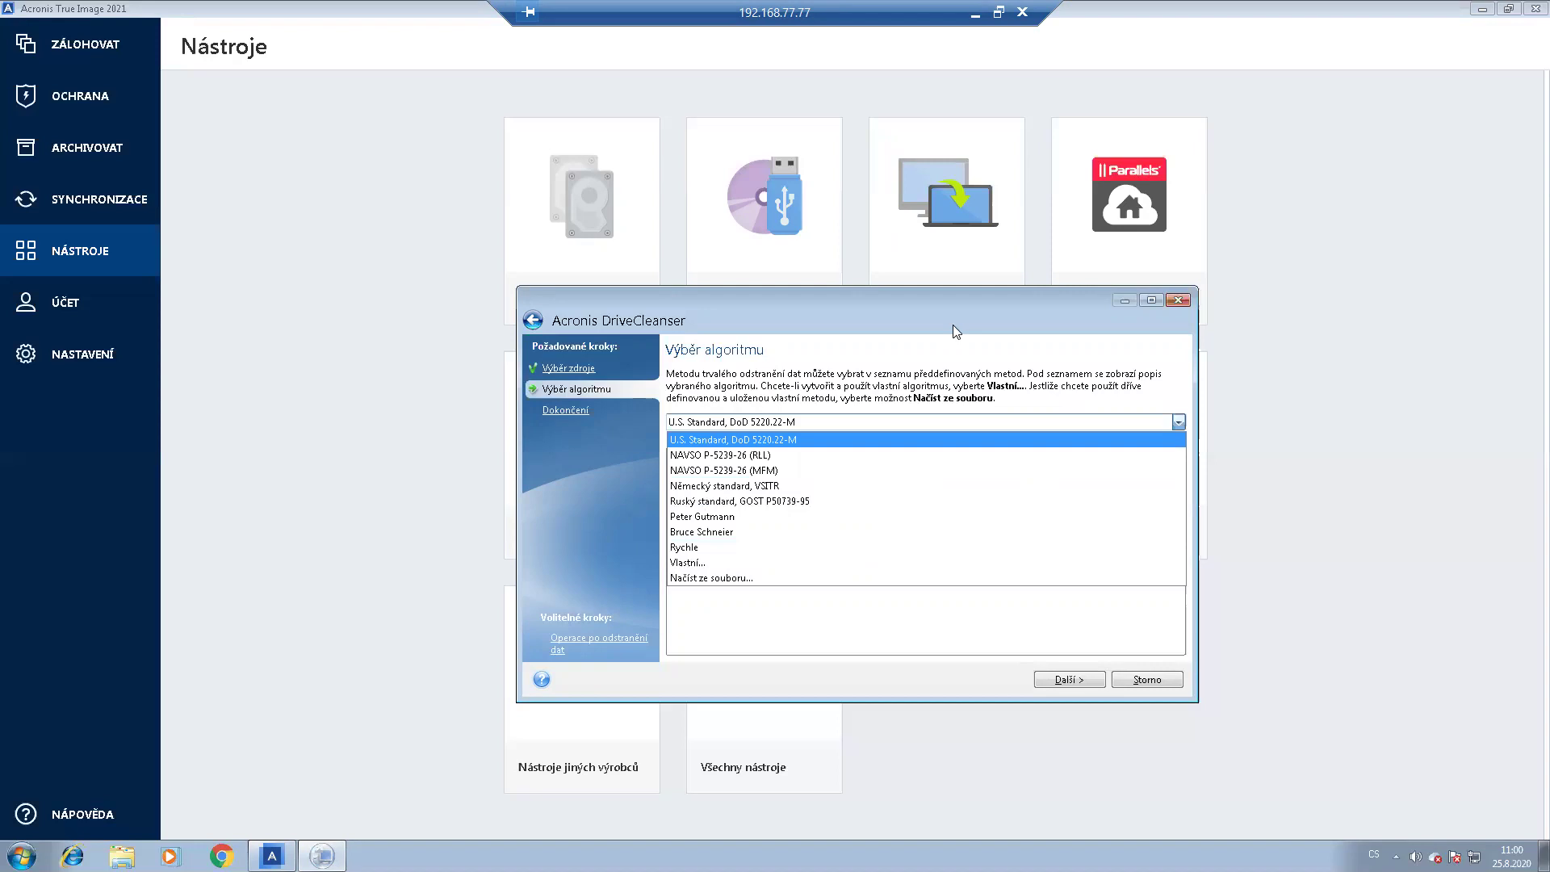
{"action": "left_click", "coordinate": [967, 419]}
{"action": "left_click", "coordinate": [968, 422]}
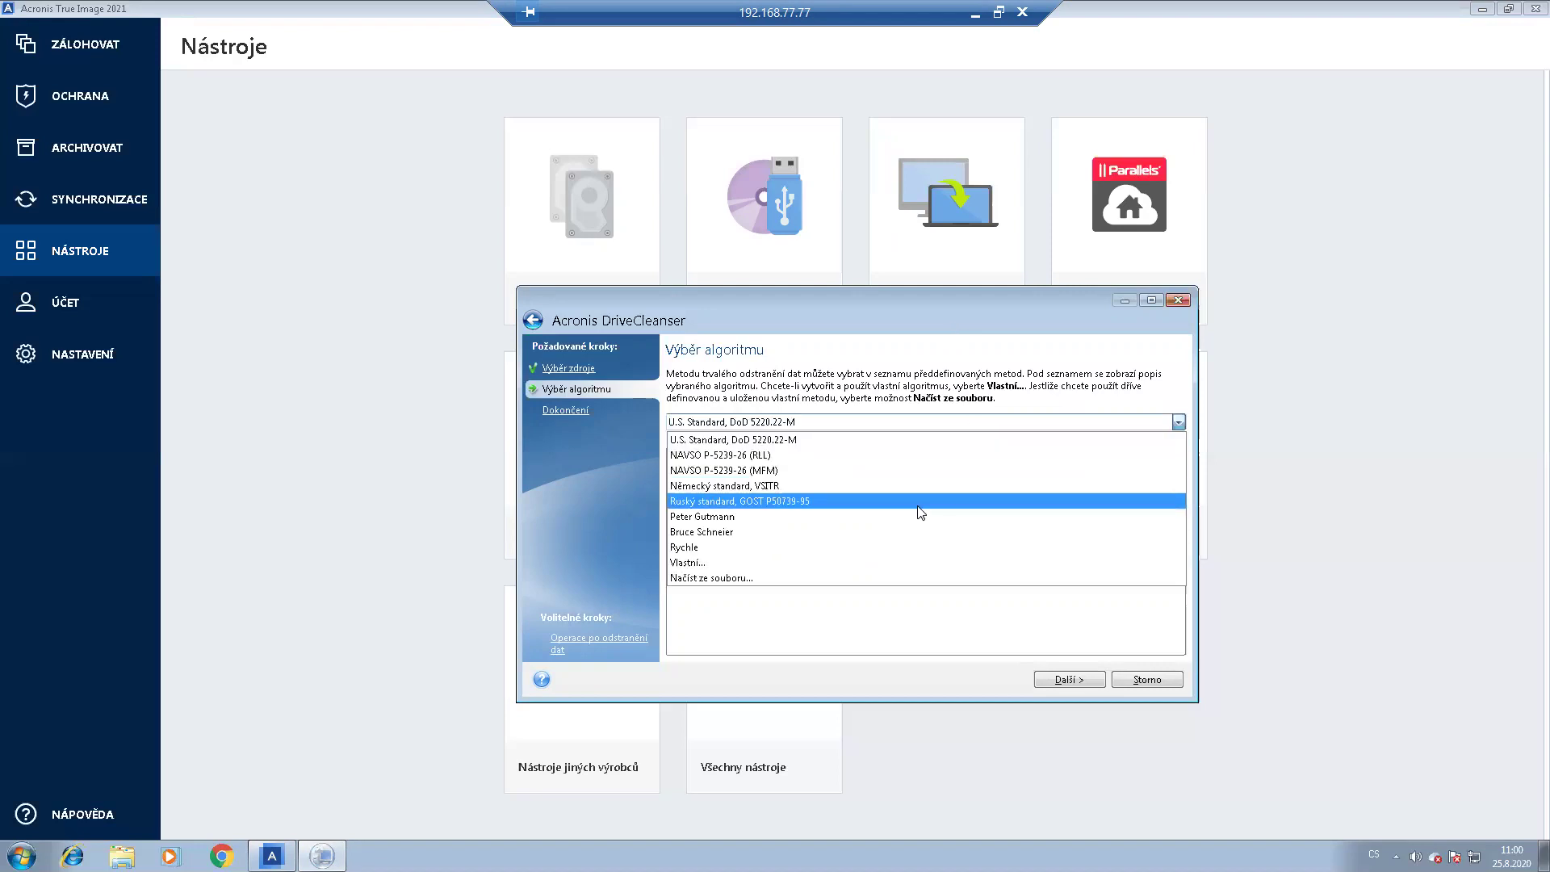
{"action": "left_click", "coordinate": [985, 422]}
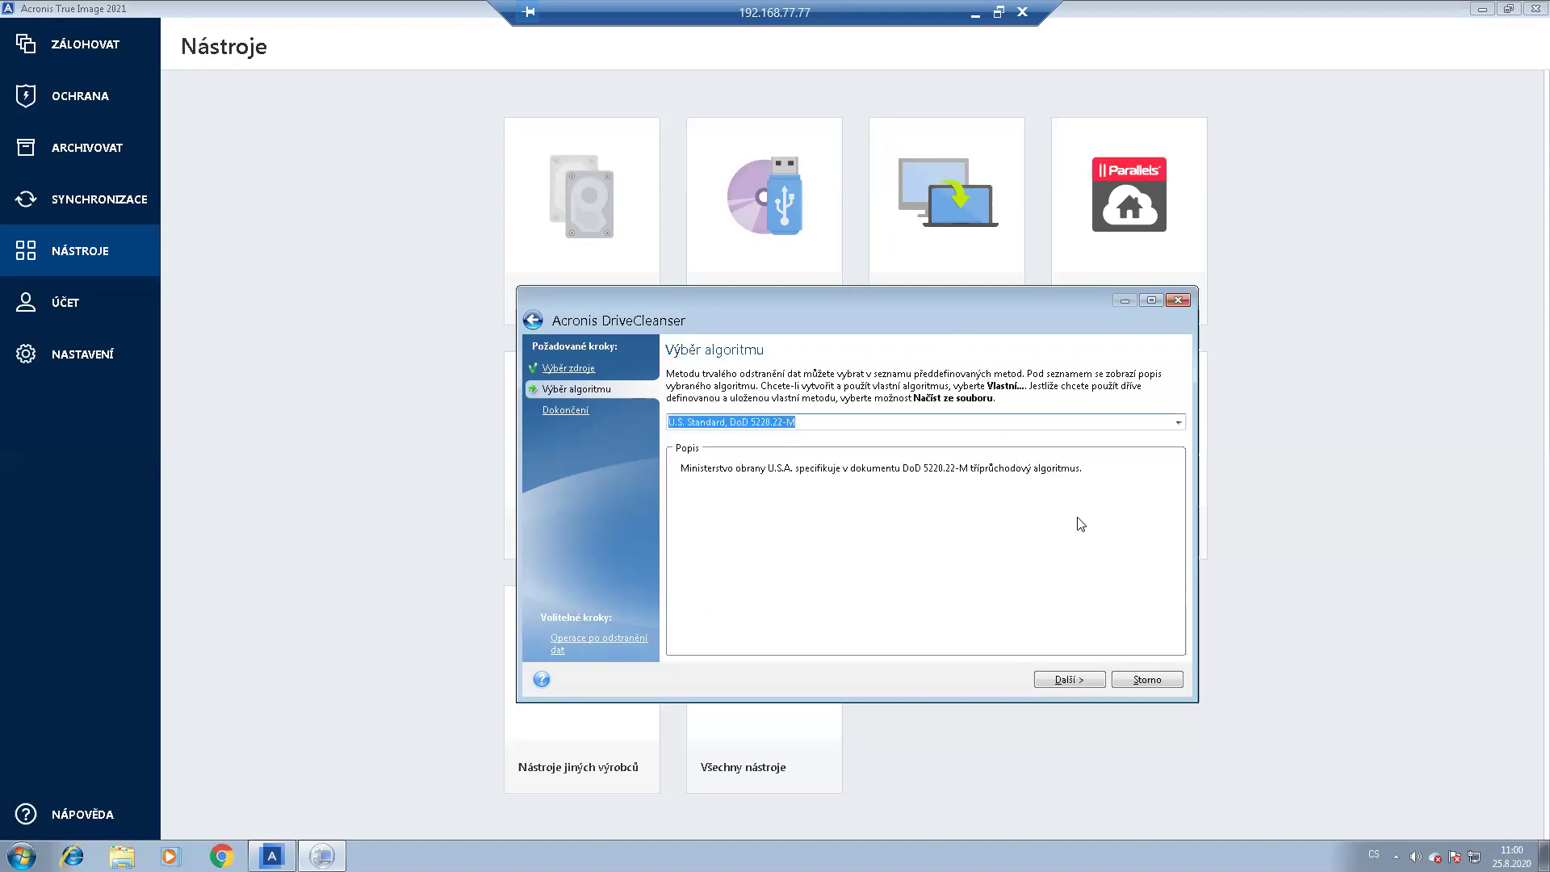
{"action": "left_click", "coordinate": [1138, 683]}
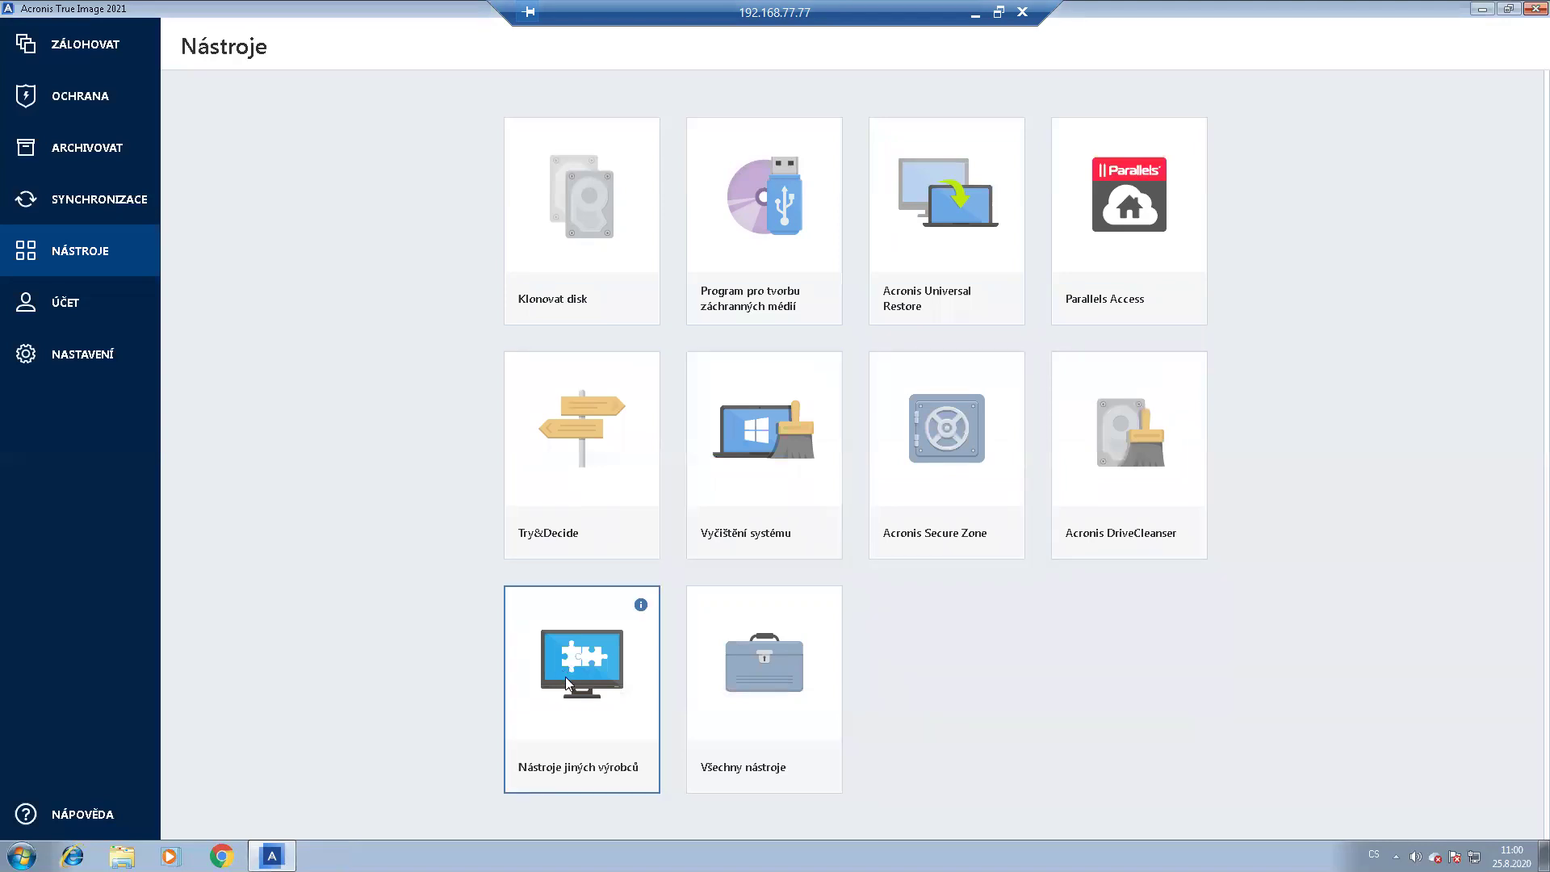
View the shortcuts in the Tools and Utilities folder behind Všechny nástroje and close the folder.
{"action": "left_click", "coordinate": [783, 642]}
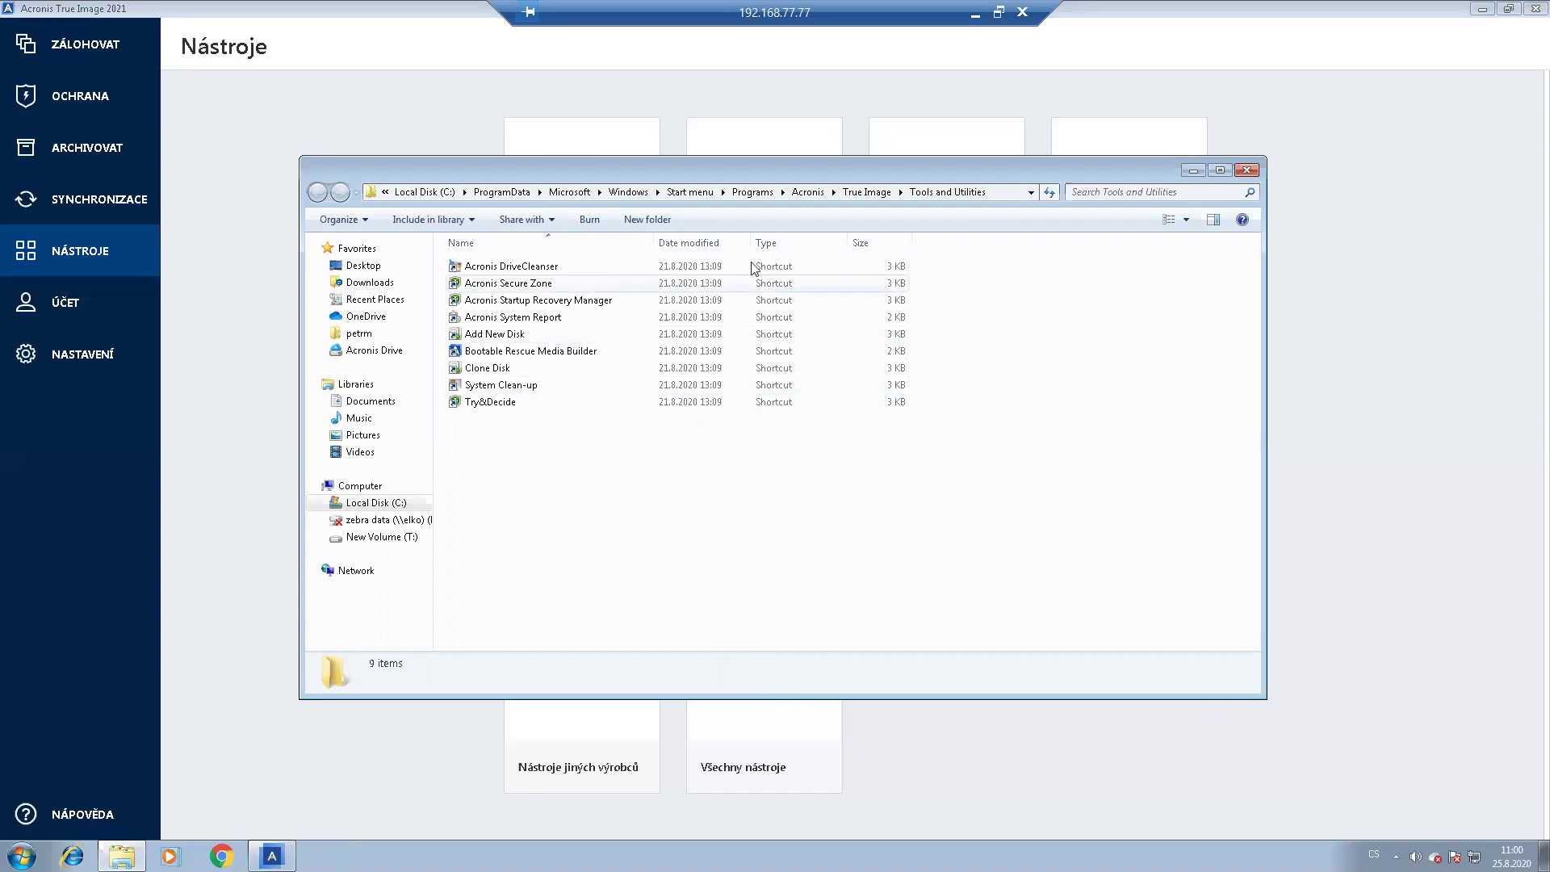
{"action": "key", "text": "alt+F4"}
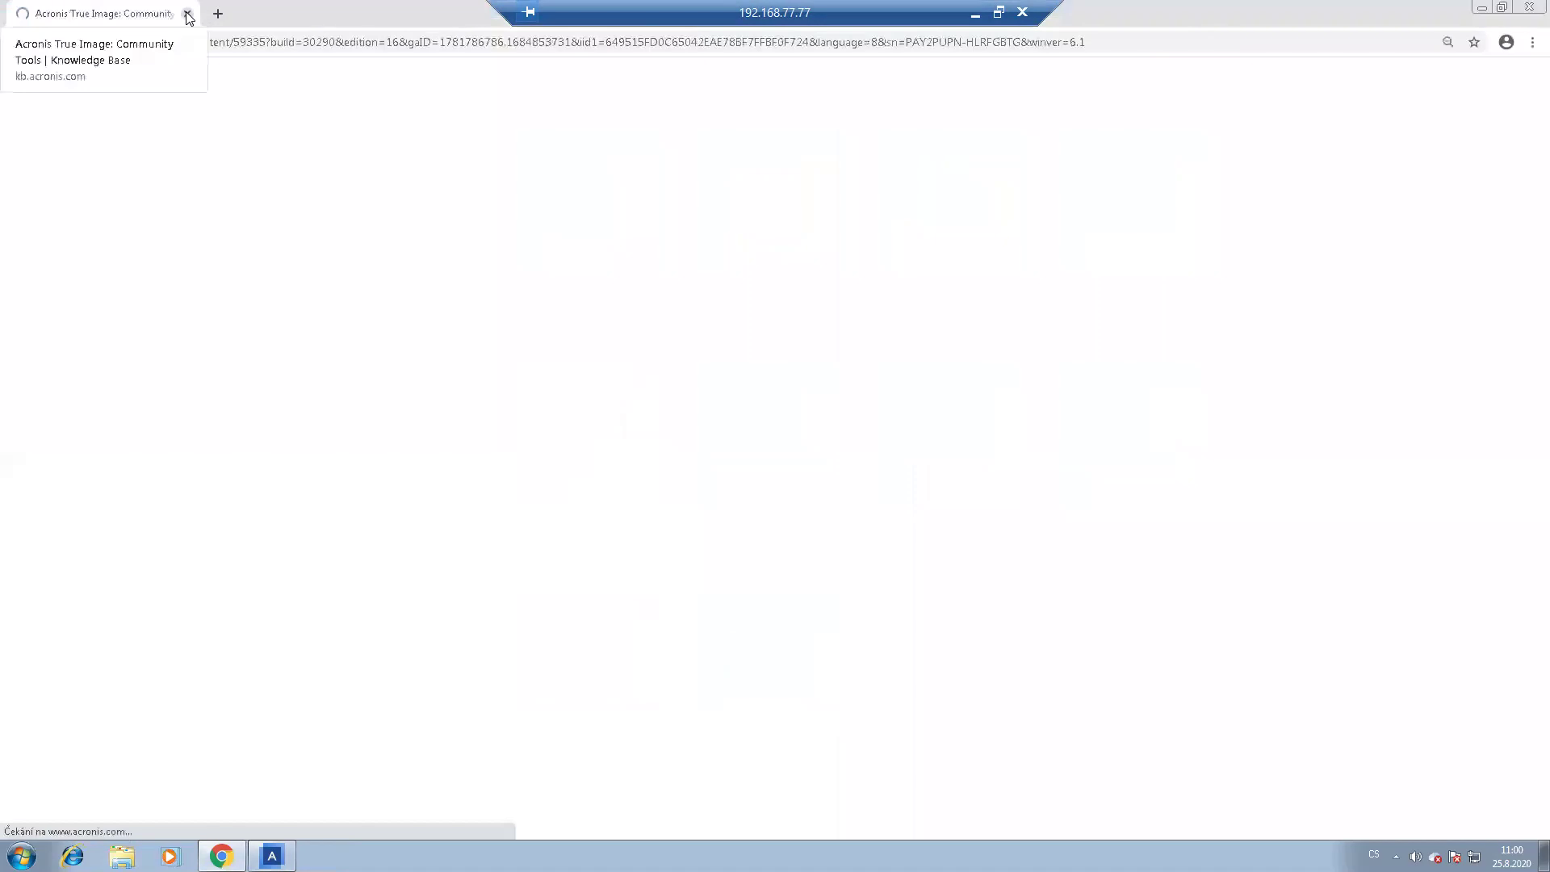
Skim the Acronis True Image Community Tools knowledge base article from Log Viewer to the end and close it.
{"action": "scroll", "coordinate": [528, 511], "scroll_direction": "down", "scroll_amount": 10}
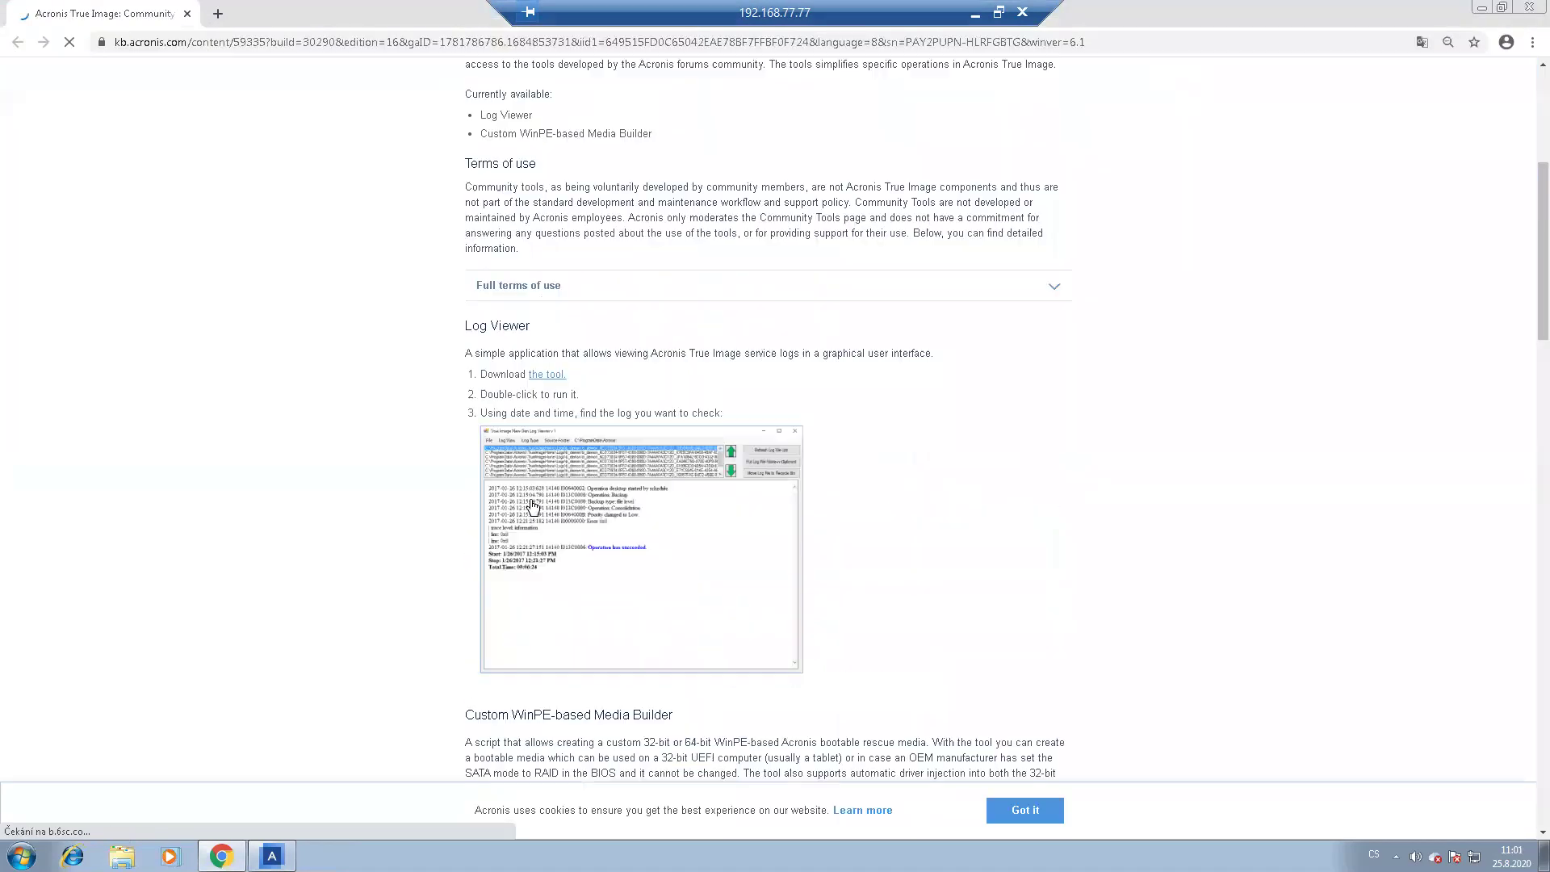
{"action": "scroll", "coordinate": [565, 508], "scroll_direction": "down", "scroll_amount": 5}
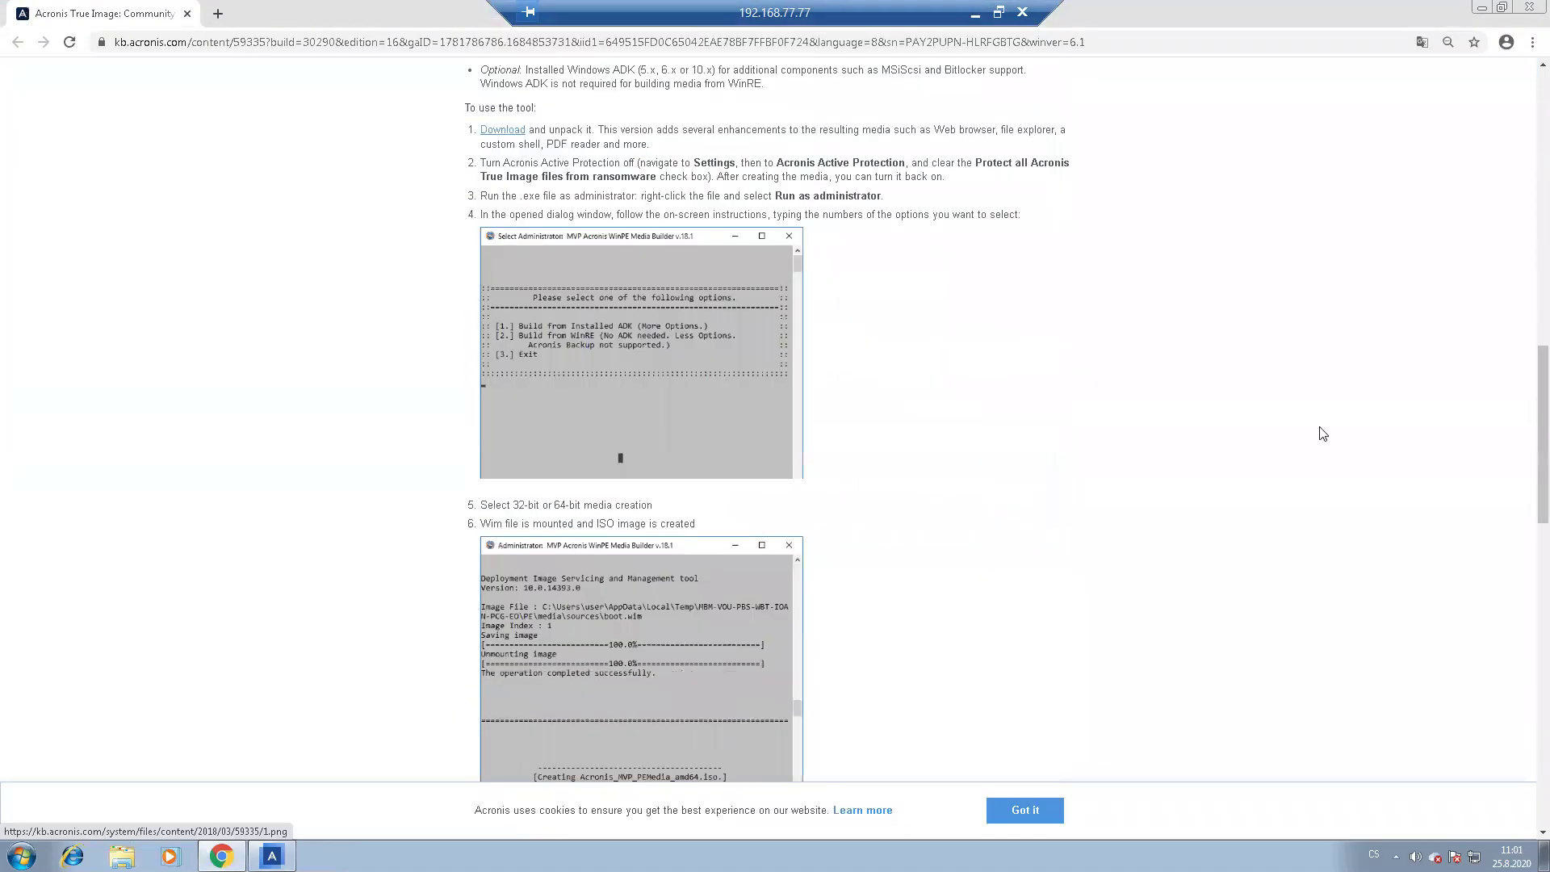
{"action": "left_click_drag", "start_coordinate": [1528, 408], "coordinate": [1506, 749]}
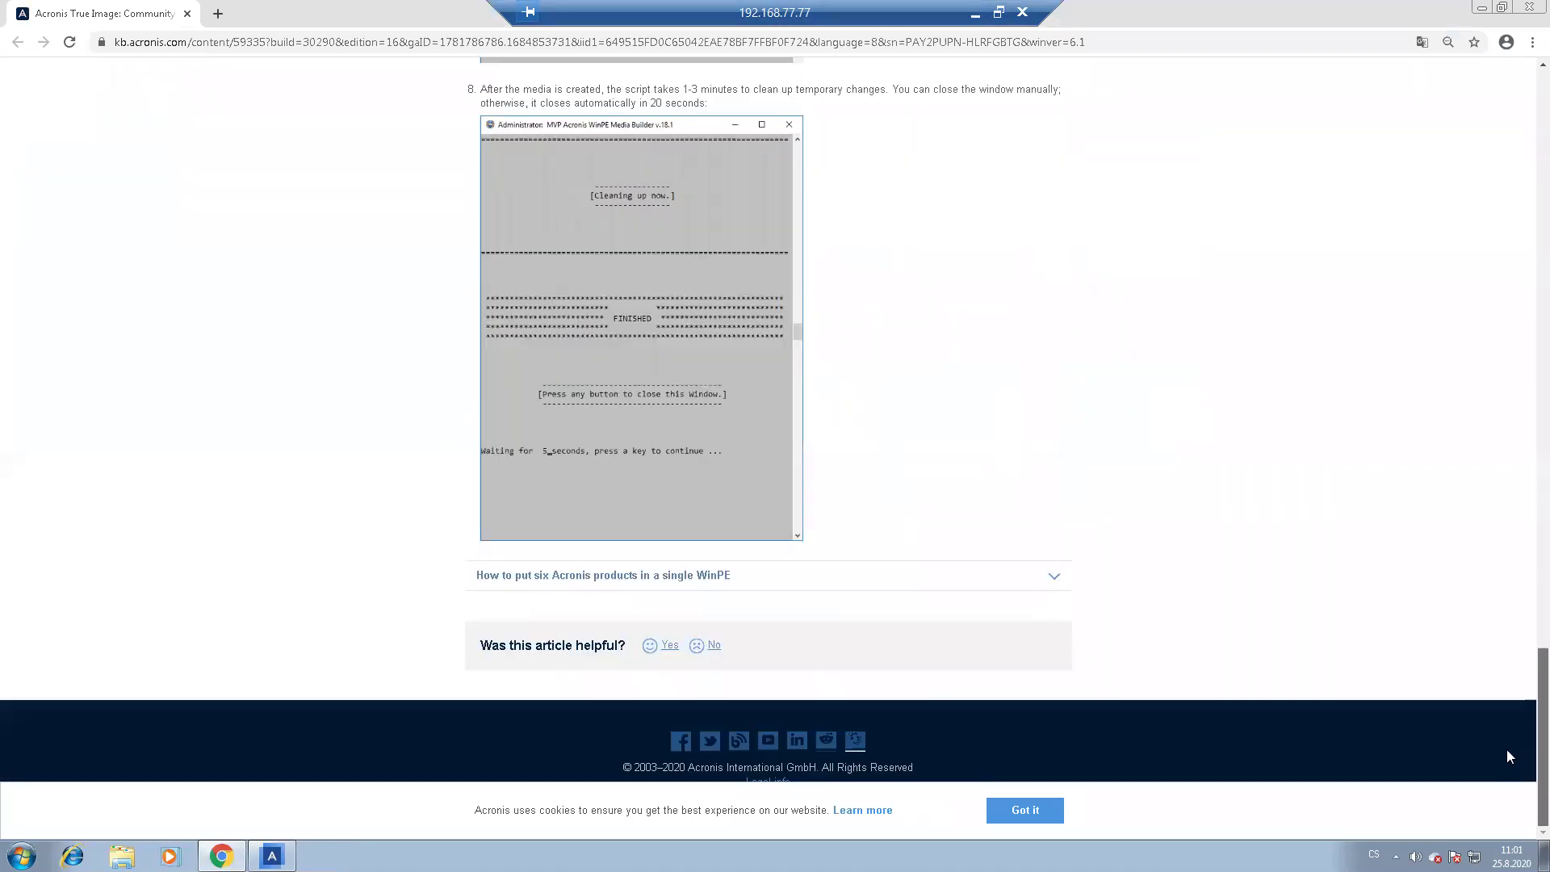
{"action": "scroll", "coordinate": [1507, 609], "scroll_direction": "up", "scroll_amount": 20}
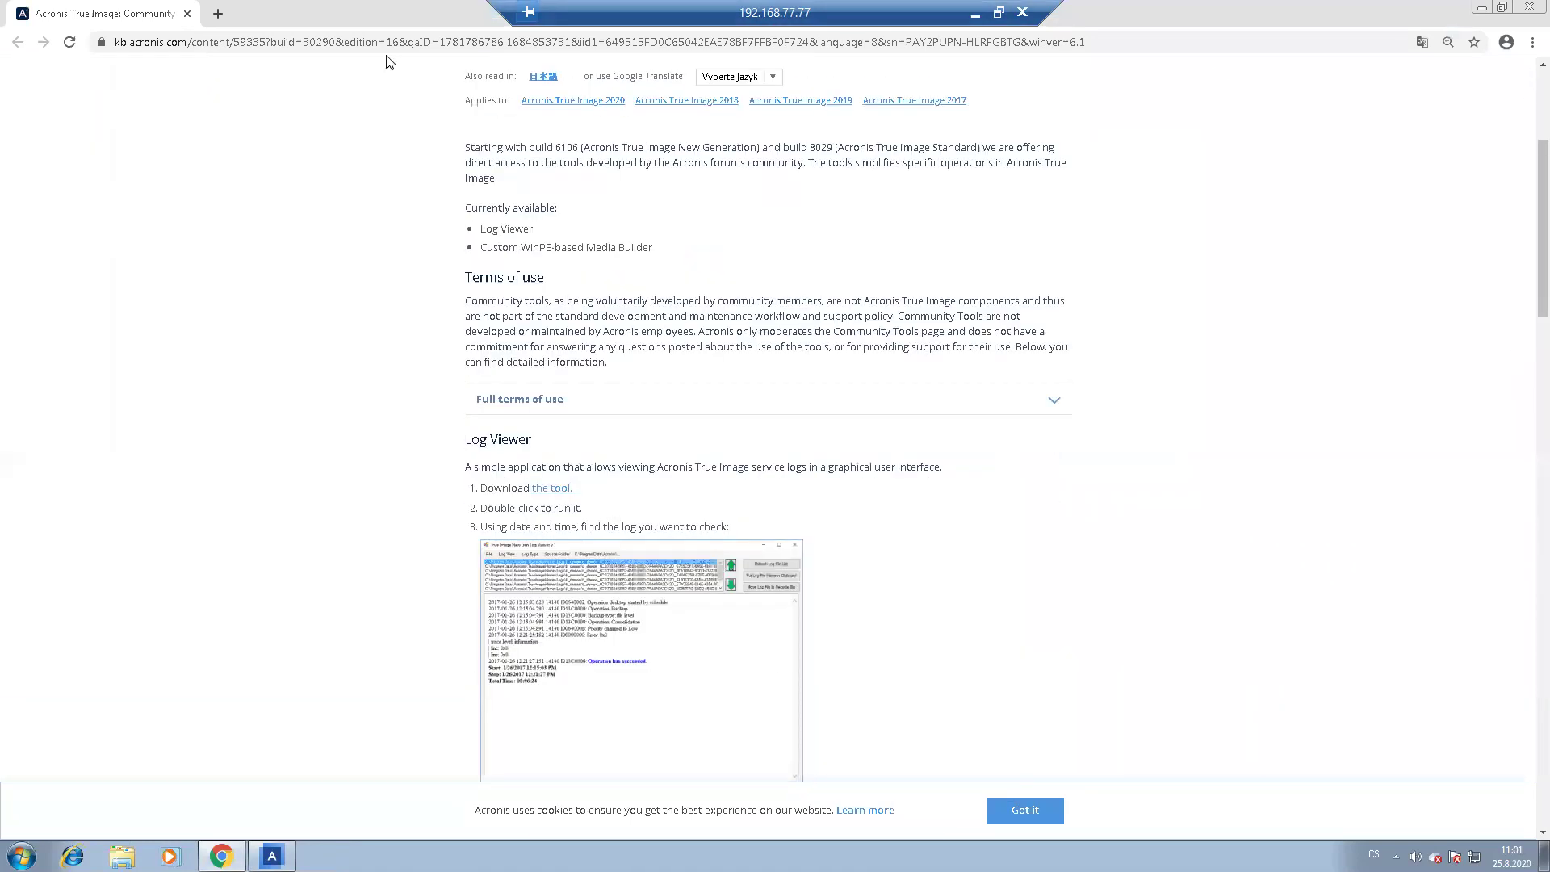
{"action": "left_click", "coordinate": [186, 14]}
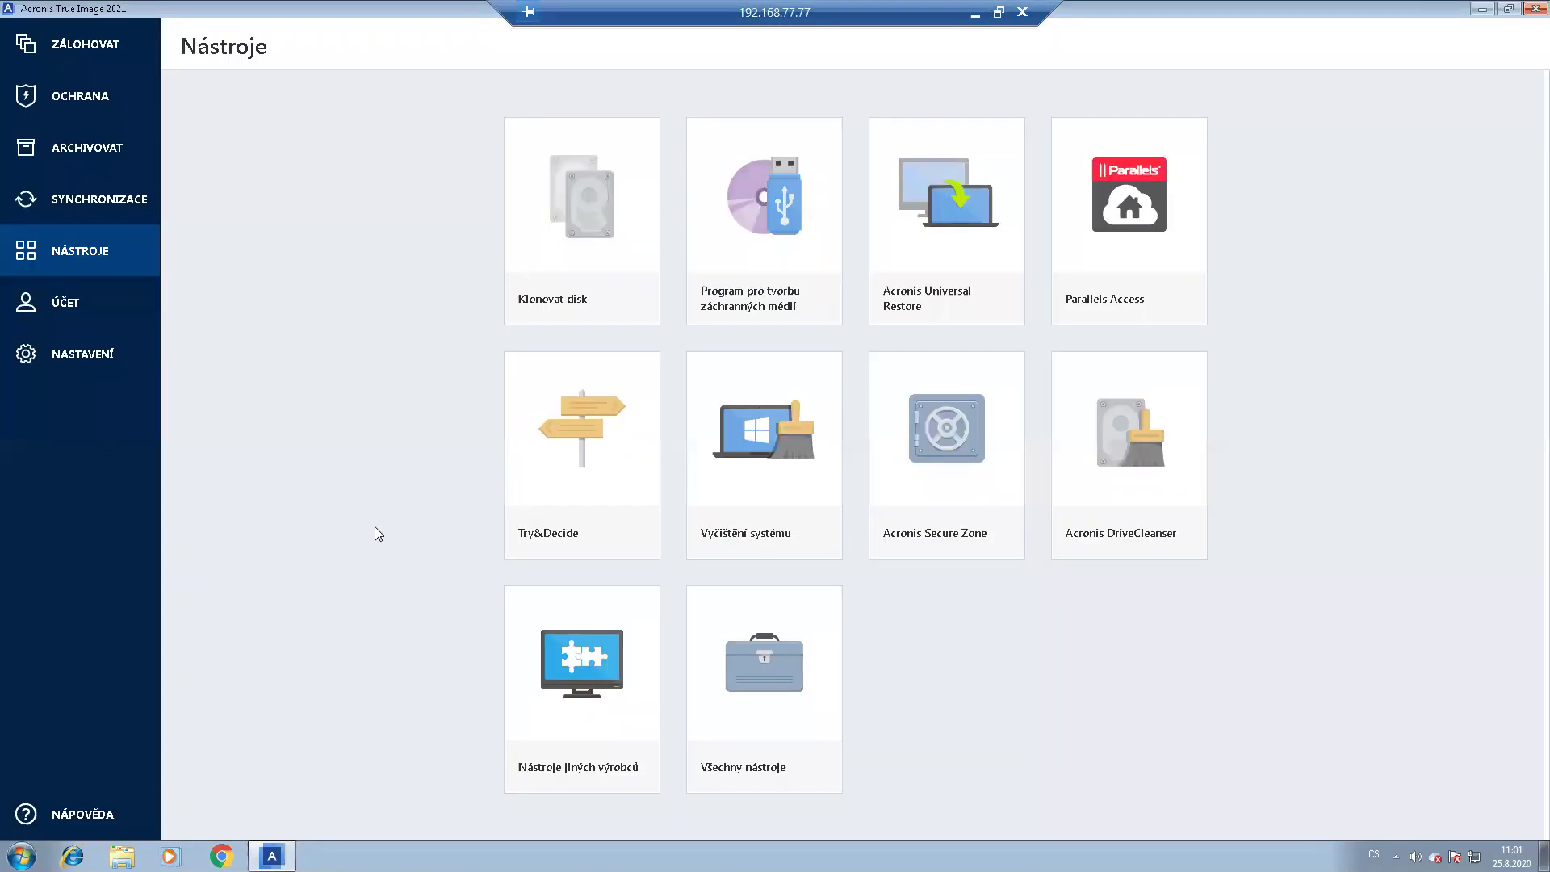
Review the account page (Účet) and the settings (Nastavení), including the interface languages, and return to the backups overview.
{"action": "left_click", "coordinate": [52, 304]}
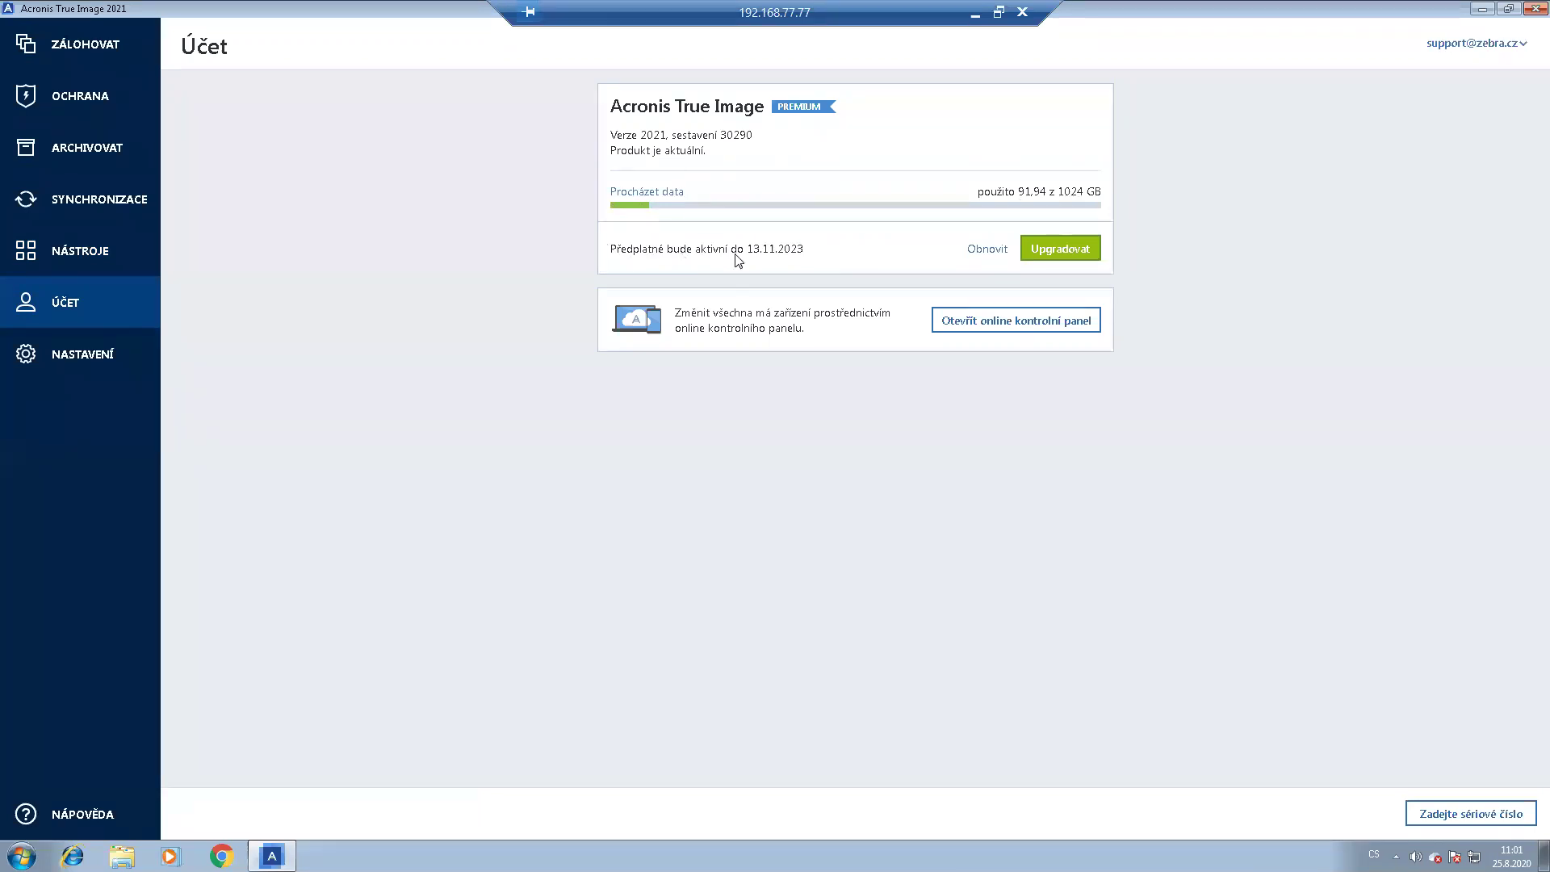
{"action": "left_click", "coordinate": [57, 358]}
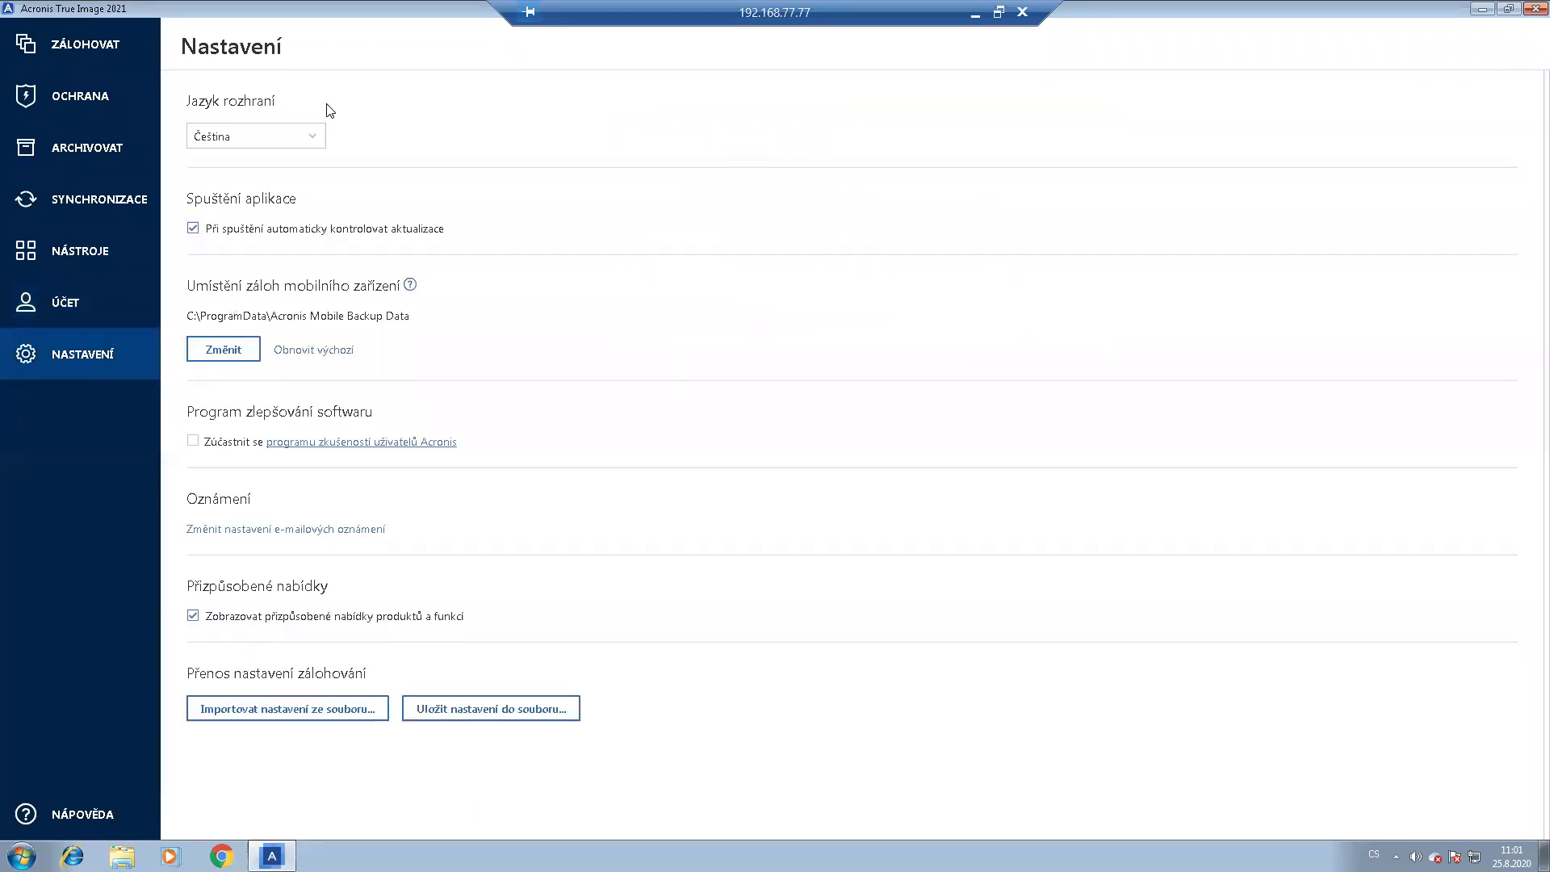
{"action": "left_click", "coordinate": [298, 143]}
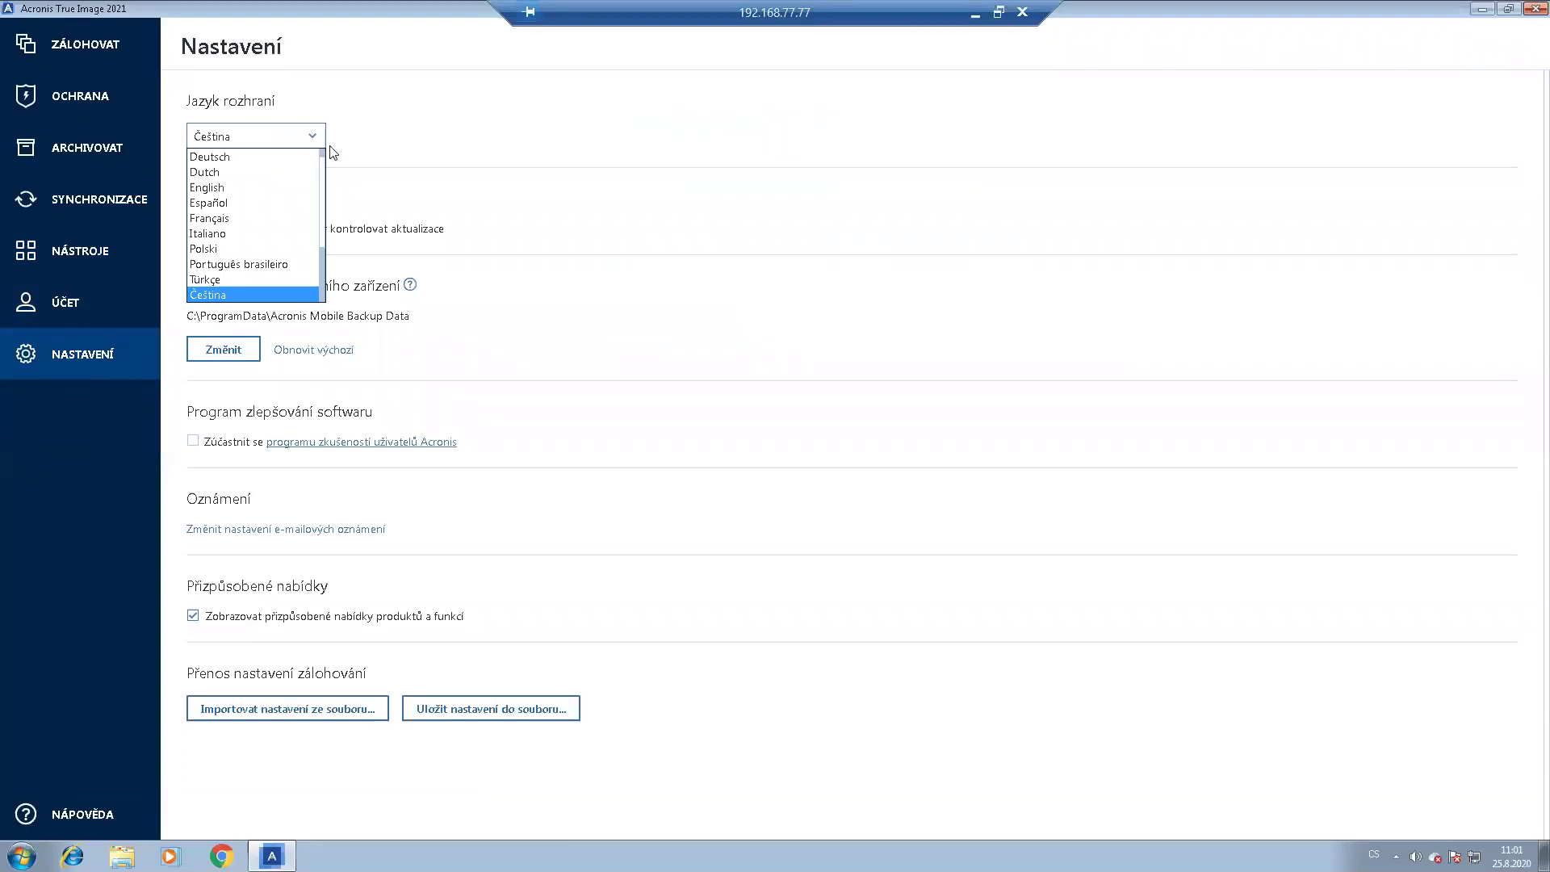
{"action": "left_click", "coordinate": [373, 160]}
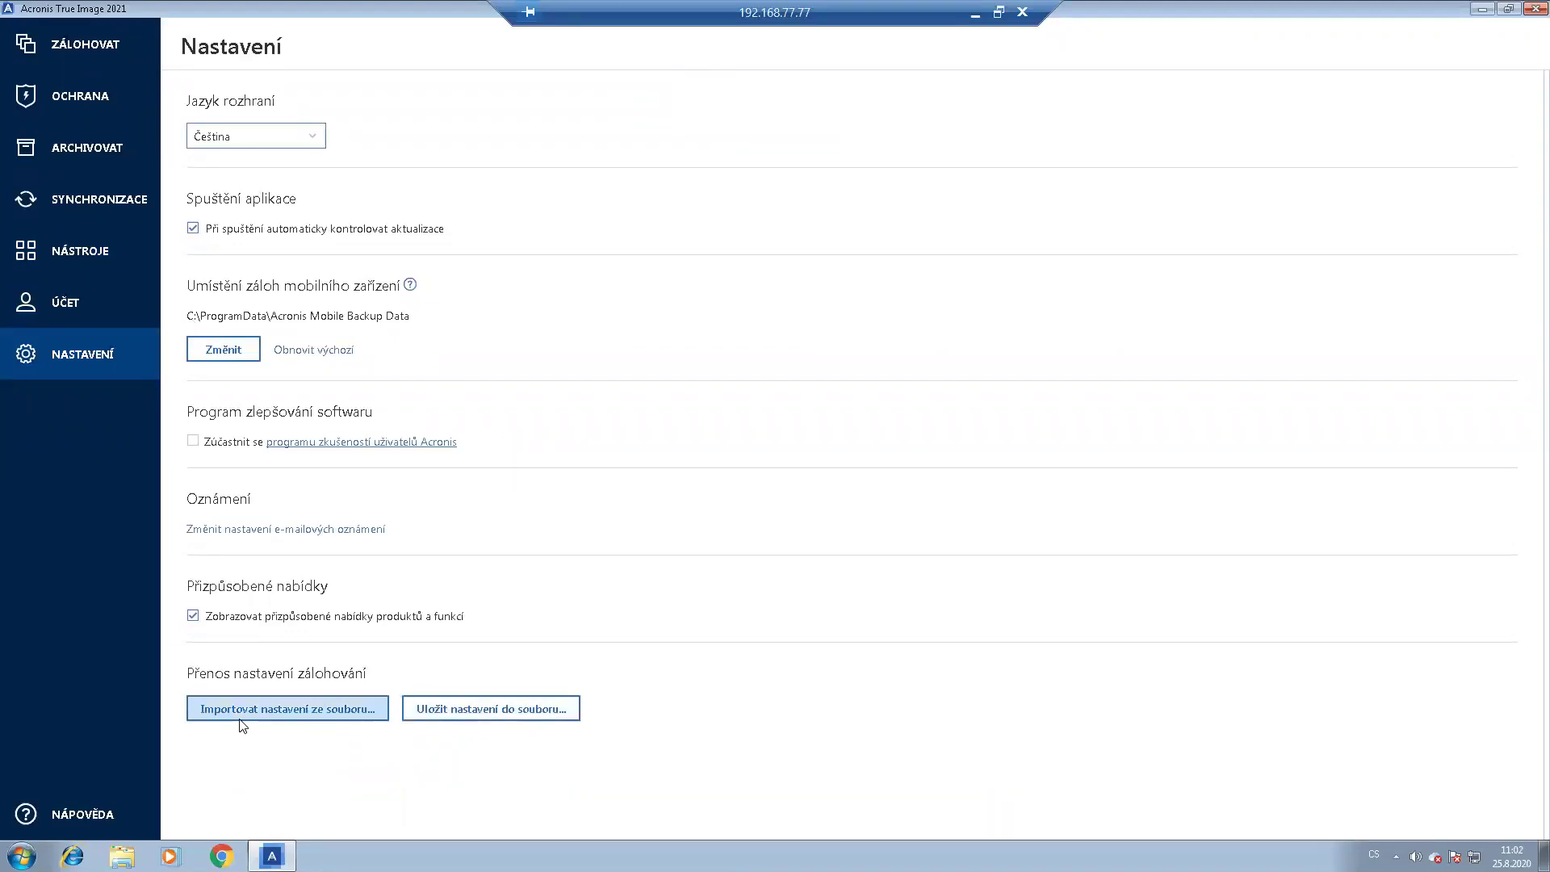
{"action": "left_click", "coordinate": [104, 51]}
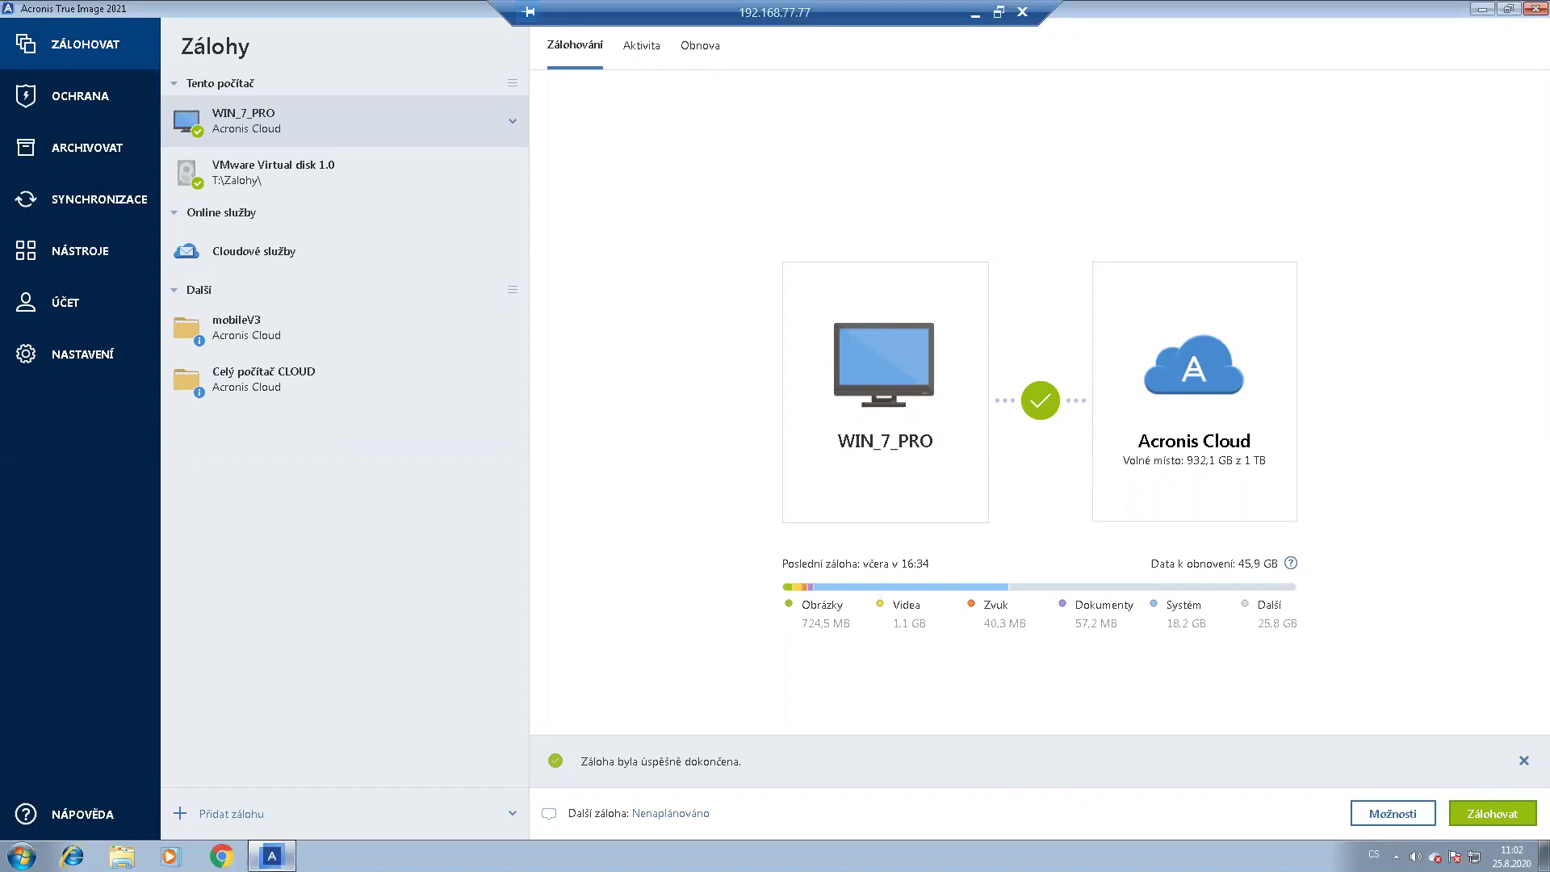
Minimize the remote session, switch to the PowerPoint presentation and start the slide show from the "Questions?" slide.
{"action": "left_click", "coordinate": [975, 14]}
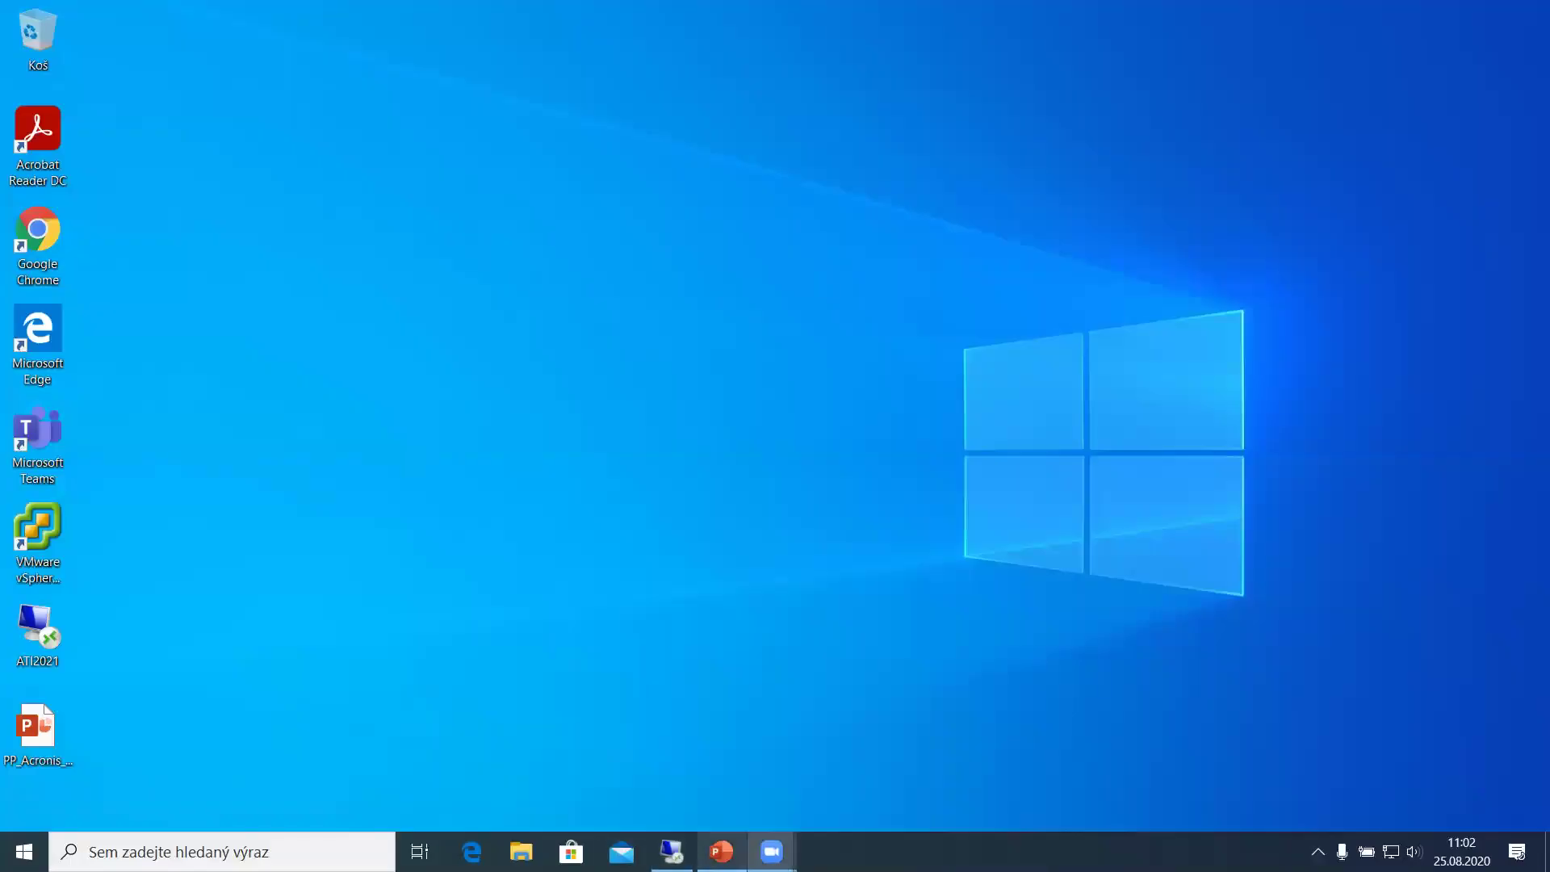
{"action": "key", "text": "alt+Tab"}
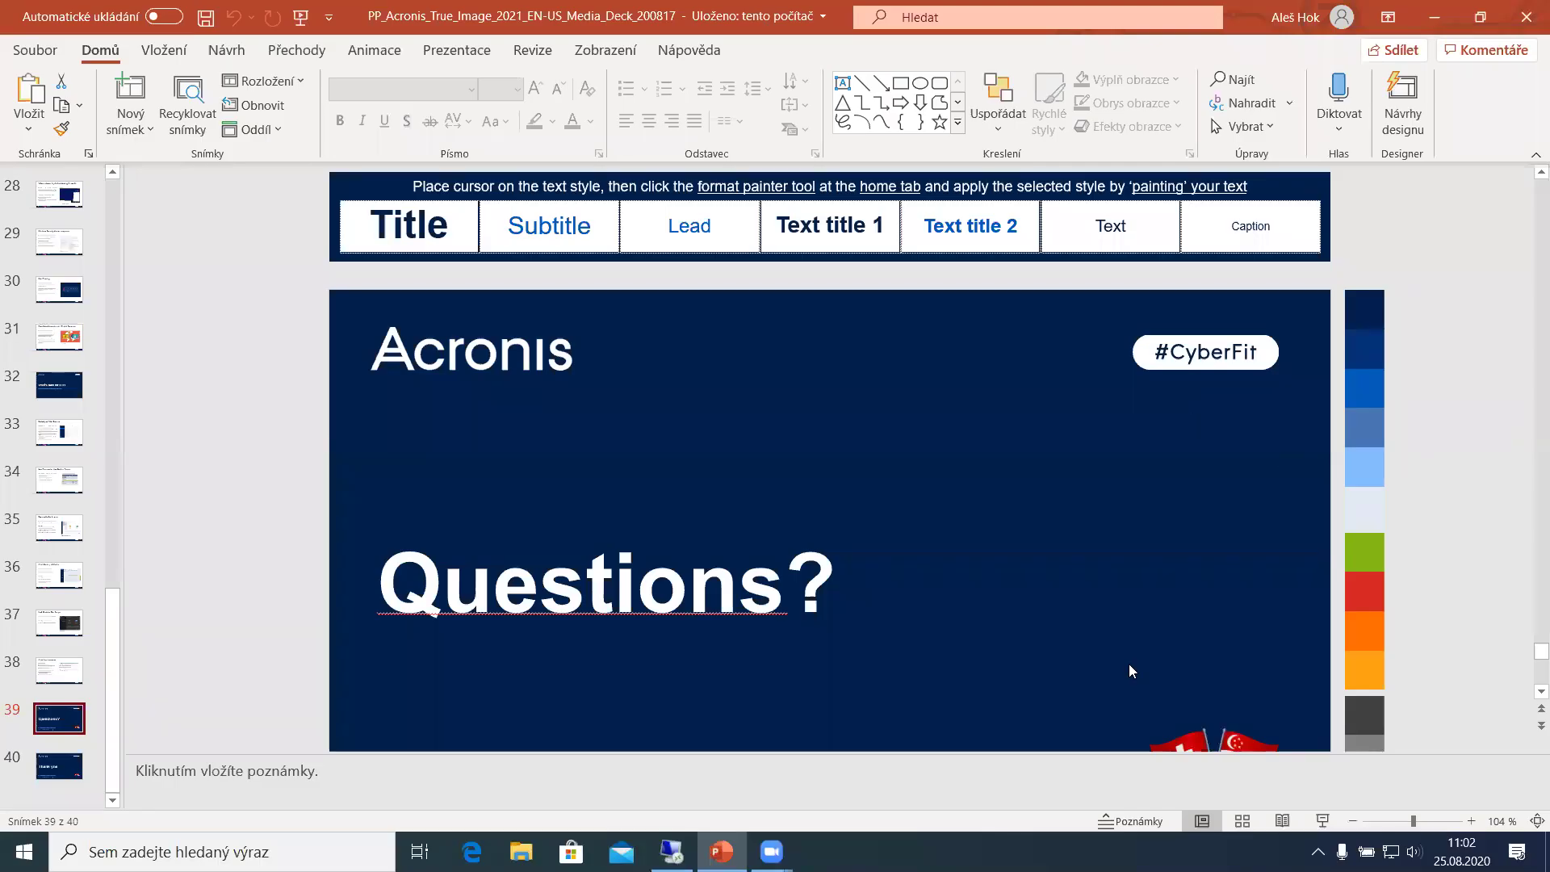
{"action": "left_click", "coordinate": [1322, 821]}
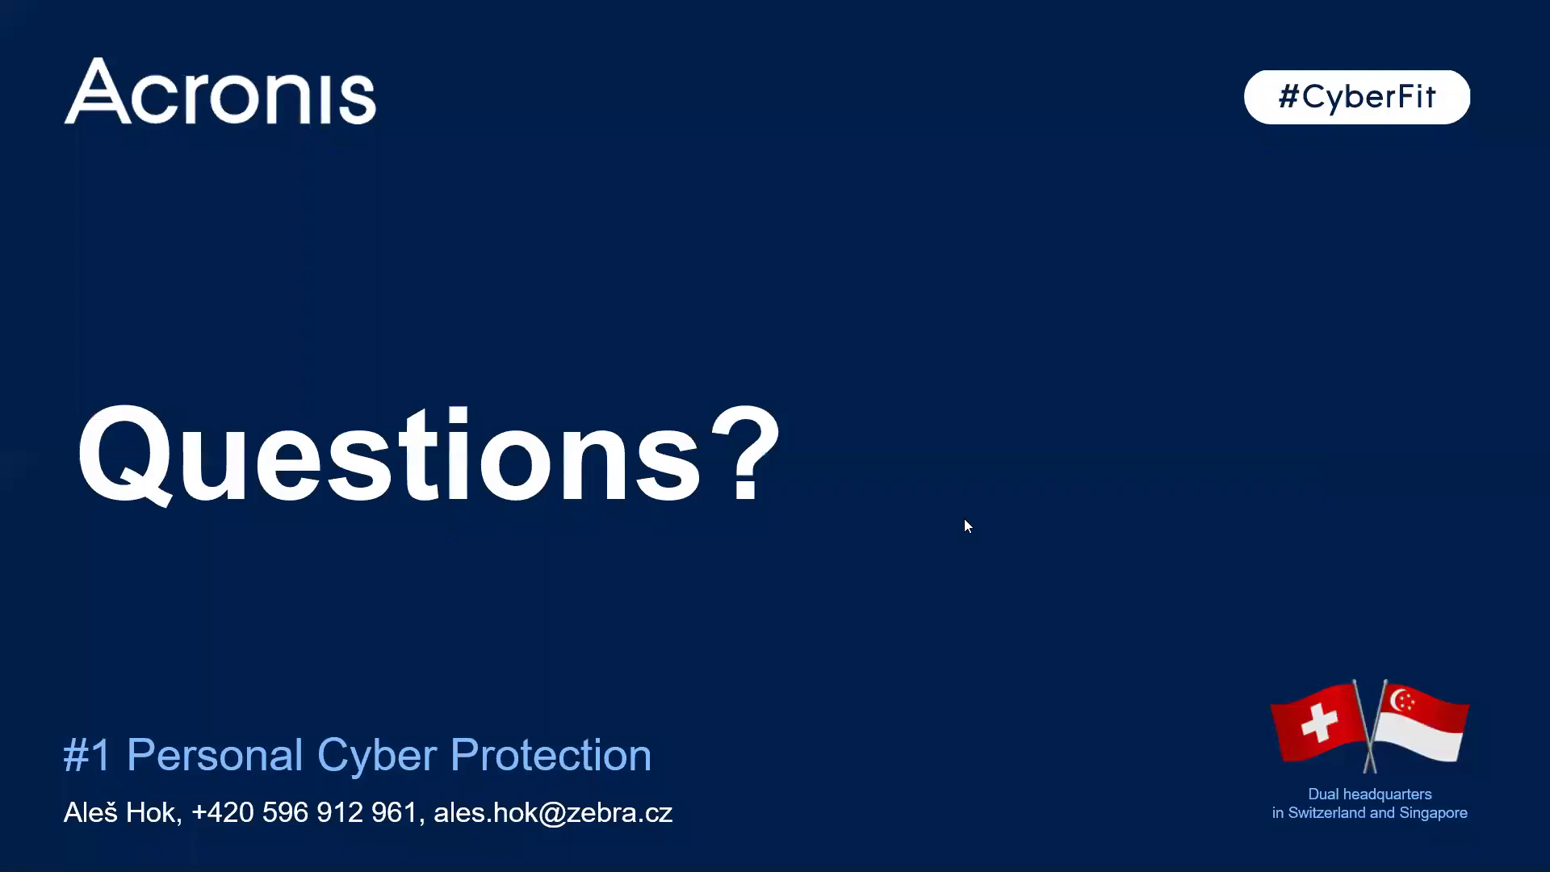